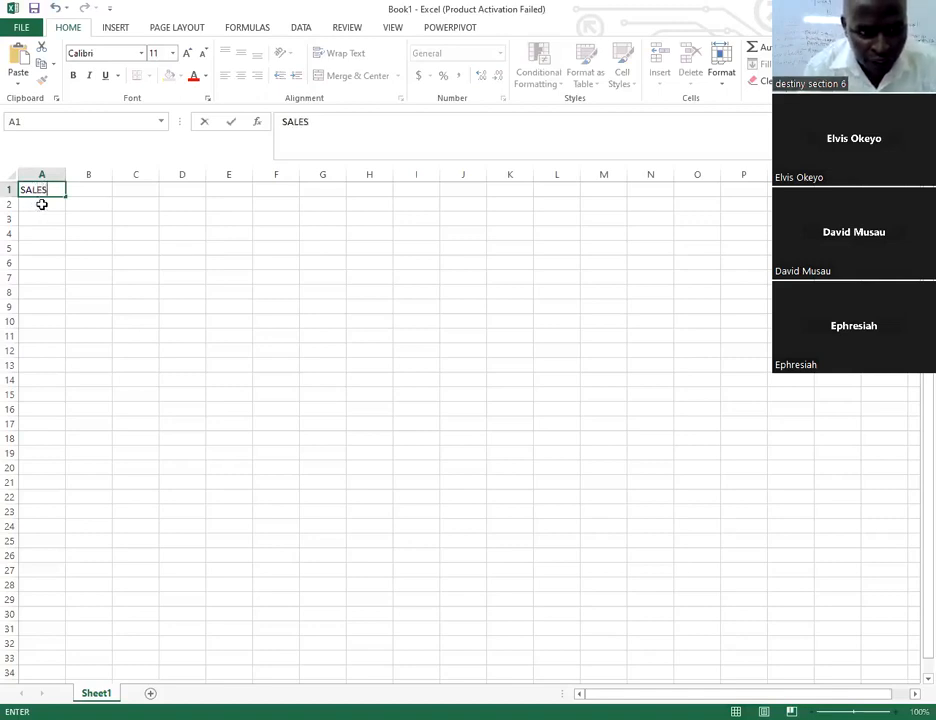
Confirm the SALES heading in cell A1 and try selecting the block of cells beneath it.
{"action": "left_click", "coordinate": [42, 204]}
{"action": "left_click_drag", "start_coordinate": [42, 204], "coordinate": [50, 323]}
{"action": "left_click", "coordinate": [50, 323]}
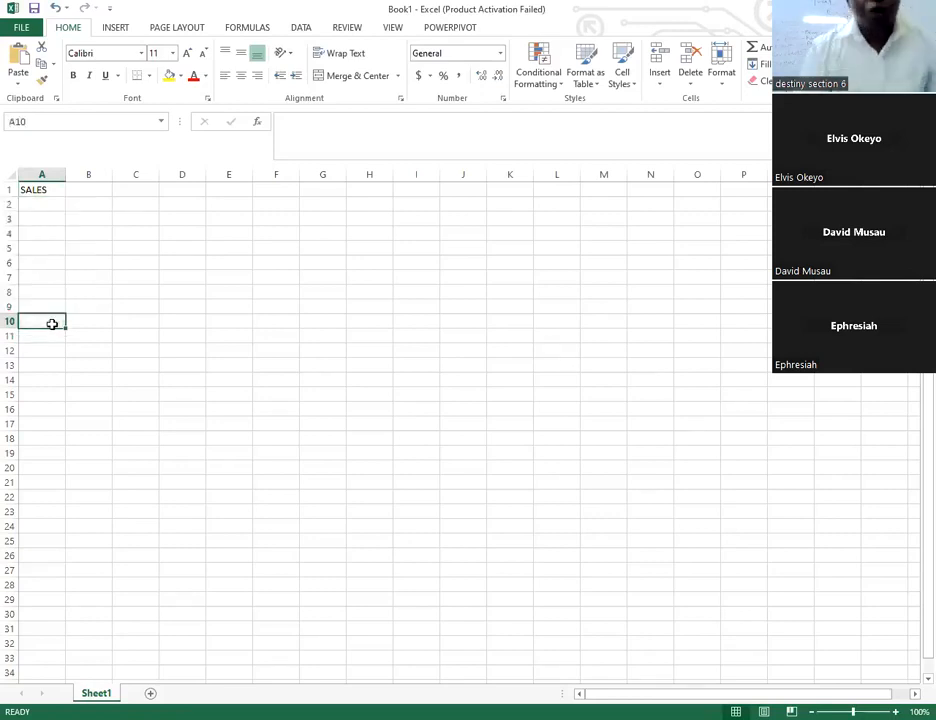
{"action": "left_click_drag", "start_coordinate": [48, 205], "coordinate": [67, 336]}
{"action": "left_click", "coordinate": [67, 337]}
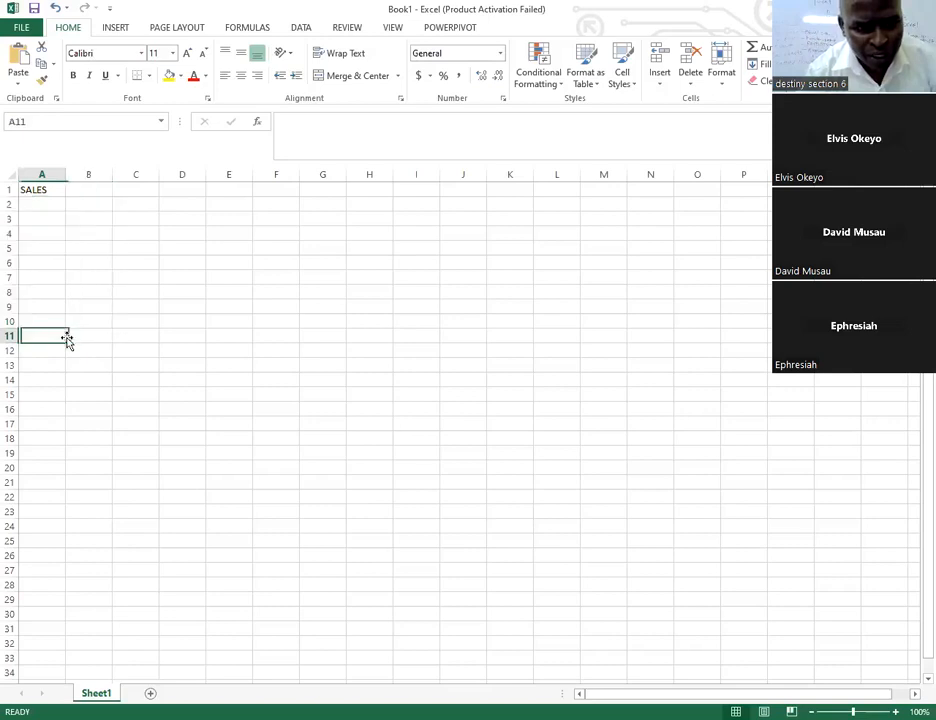
{"action": "left_click_drag", "start_coordinate": [30, 205], "coordinate": [17, 312]}
{"action": "left_click", "coordinate": [40, 321]}
{"action": "left_click", "coordinate": [30, 206]}
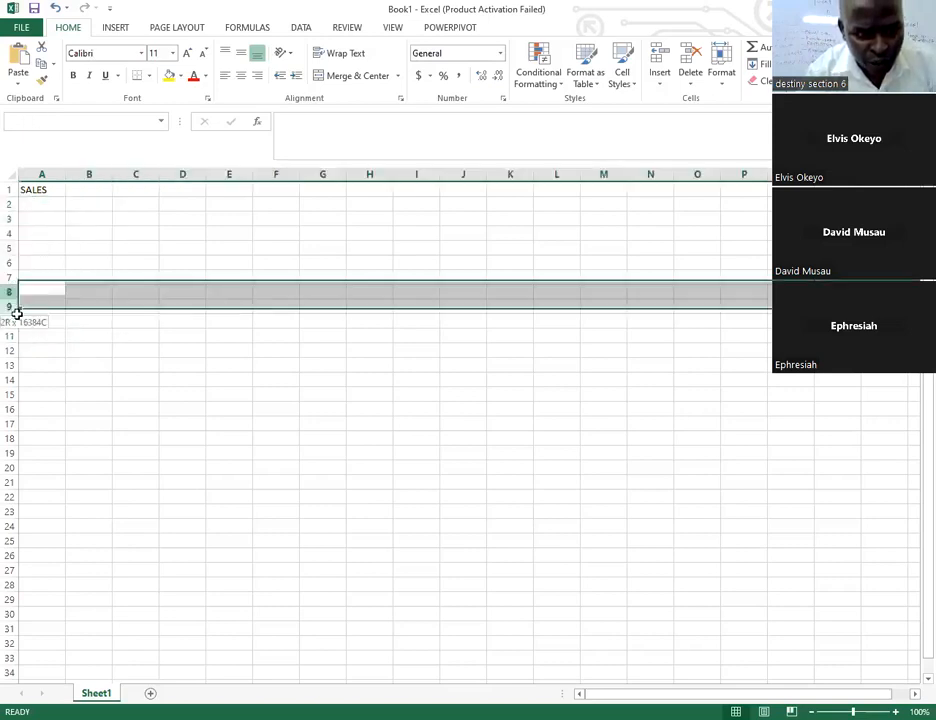
{"action": "left_click", "coordinate": [42, 275]}
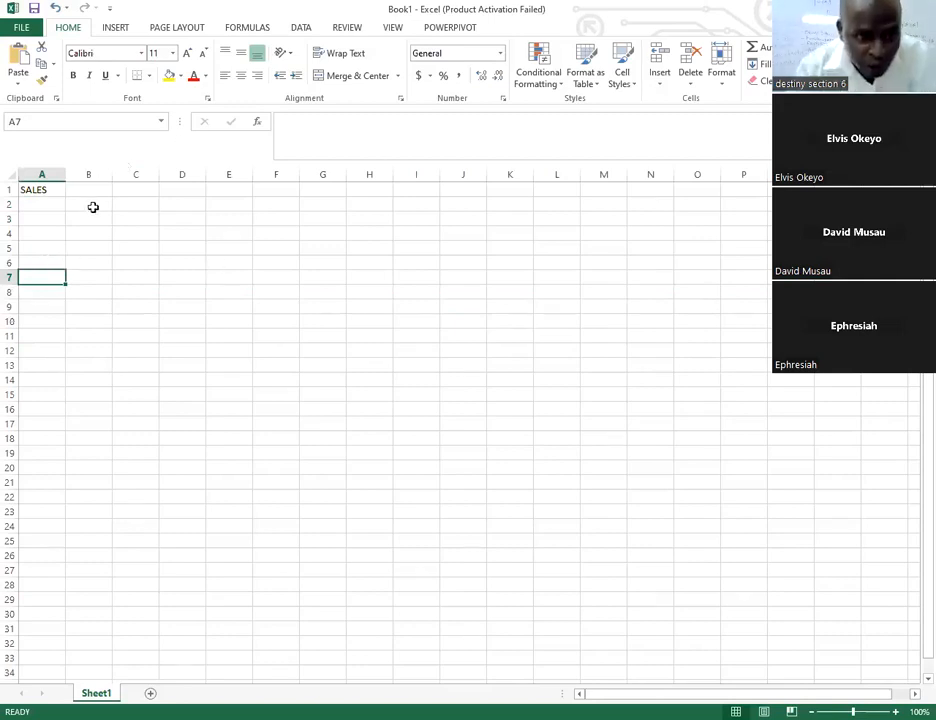
Select A2:A10 and enter the formula =RANDBETWEEN(B4100,1500) in cell A2.
{"action": "left_click_drag", "start_coordinate": [30, 208], "coordinate": [42, 320]}
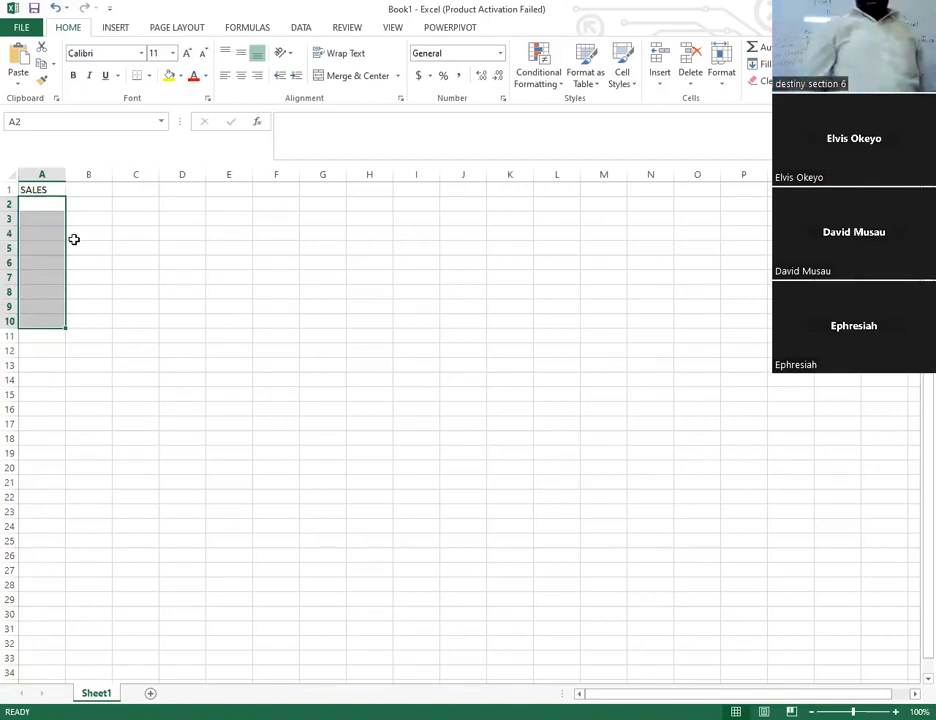
{"action": "type", "text": "="}
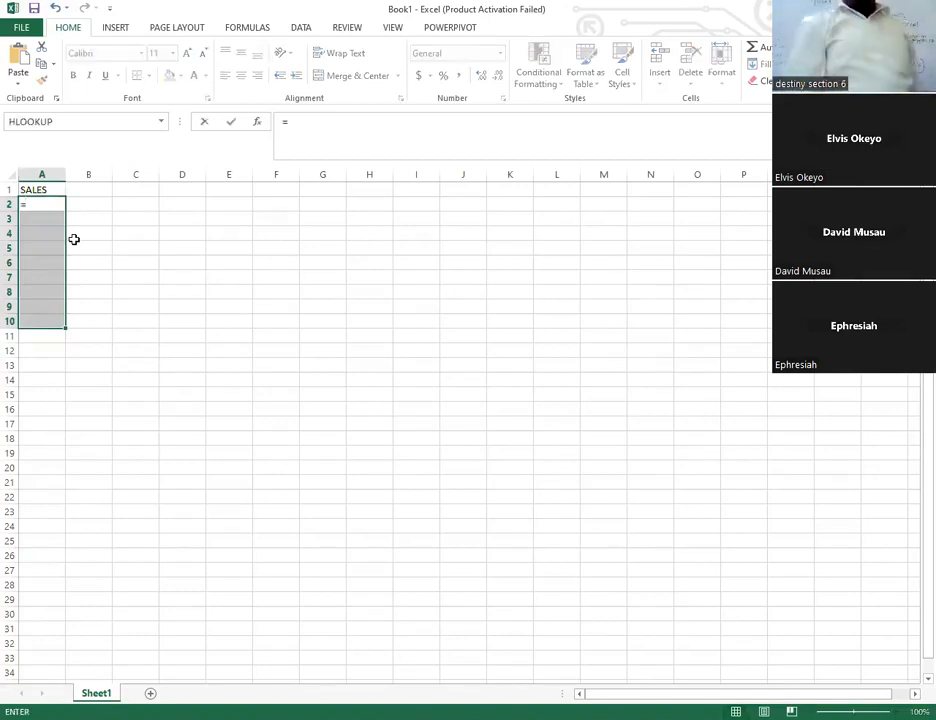
{"action": "type", "text": "R"}
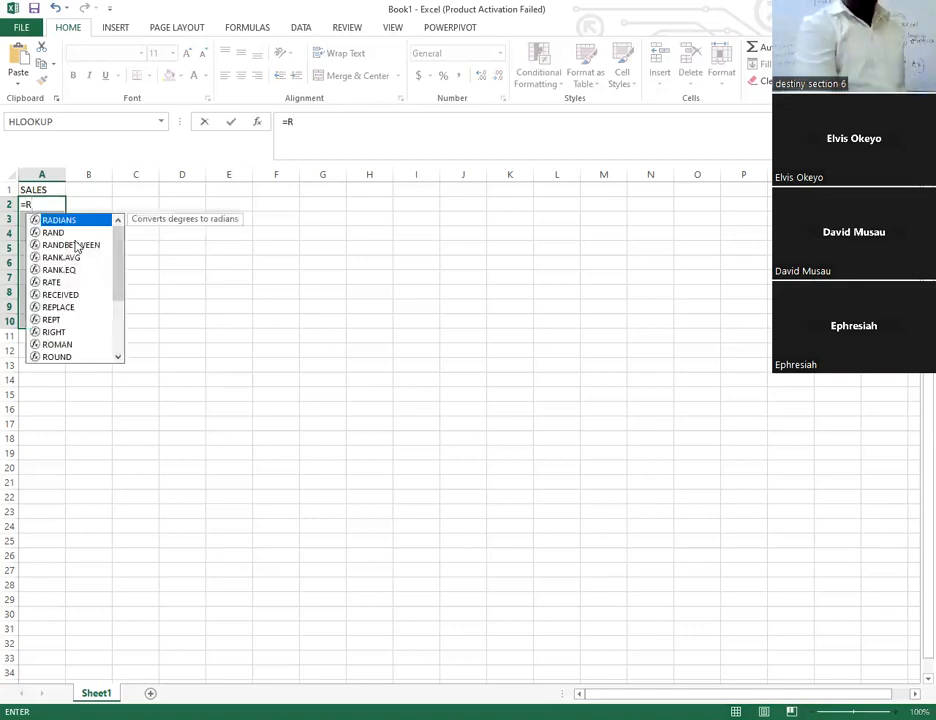
{"action": "type", "text": "AND"}
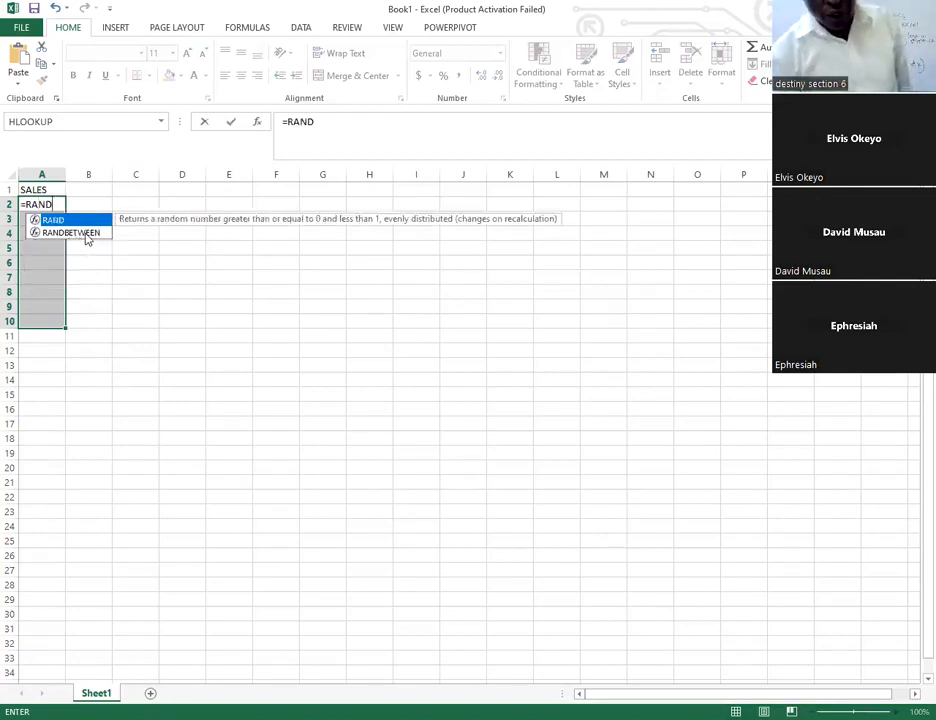
{"action": "double_click", "coordinate": [84, 233]}
{"action": "left_click", "coordinate": [84, 233]}
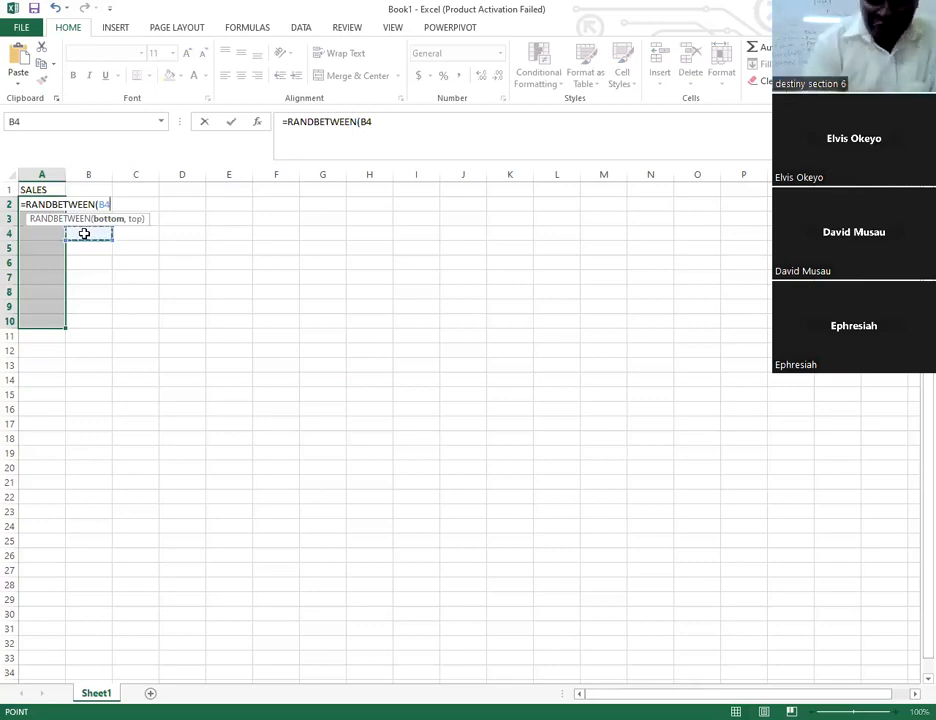
{"action": "type", "text": "100"}
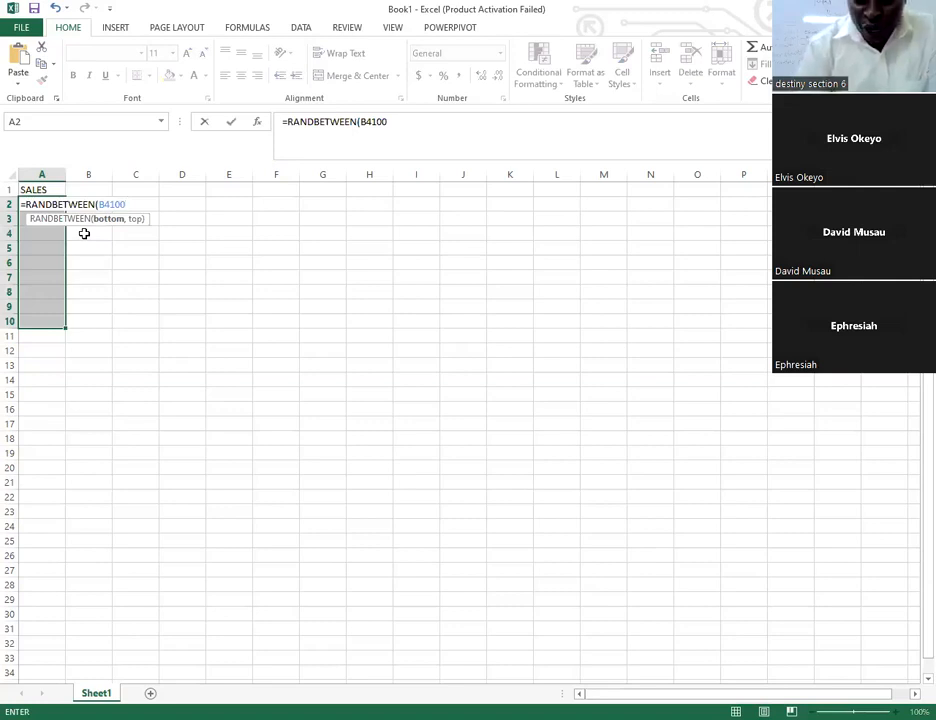
{"action": "type", "text": ","}
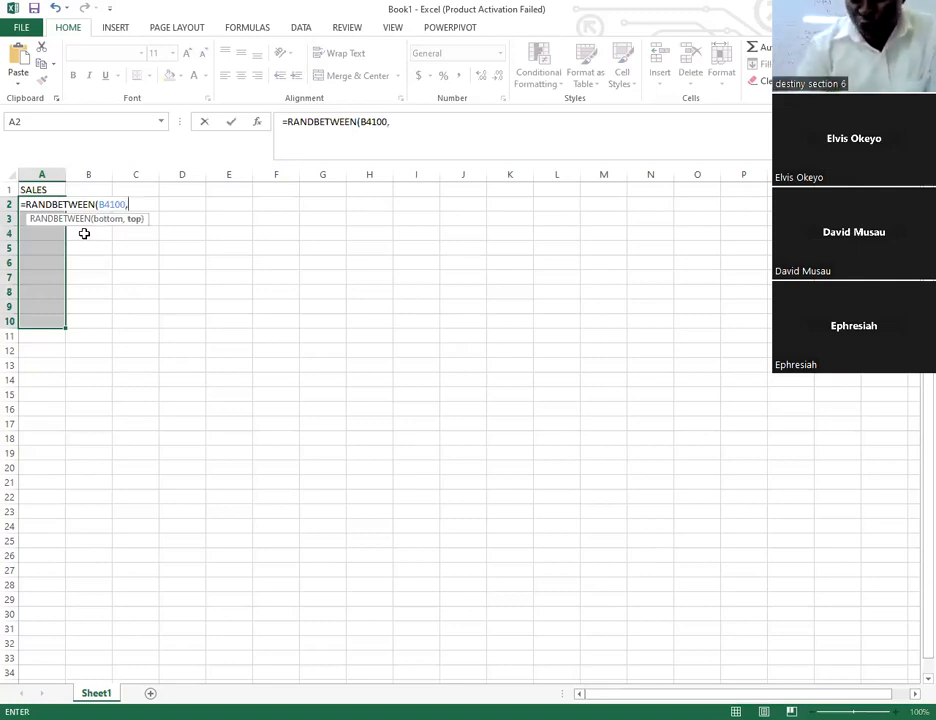
{"action": "type", "text": "1500"}
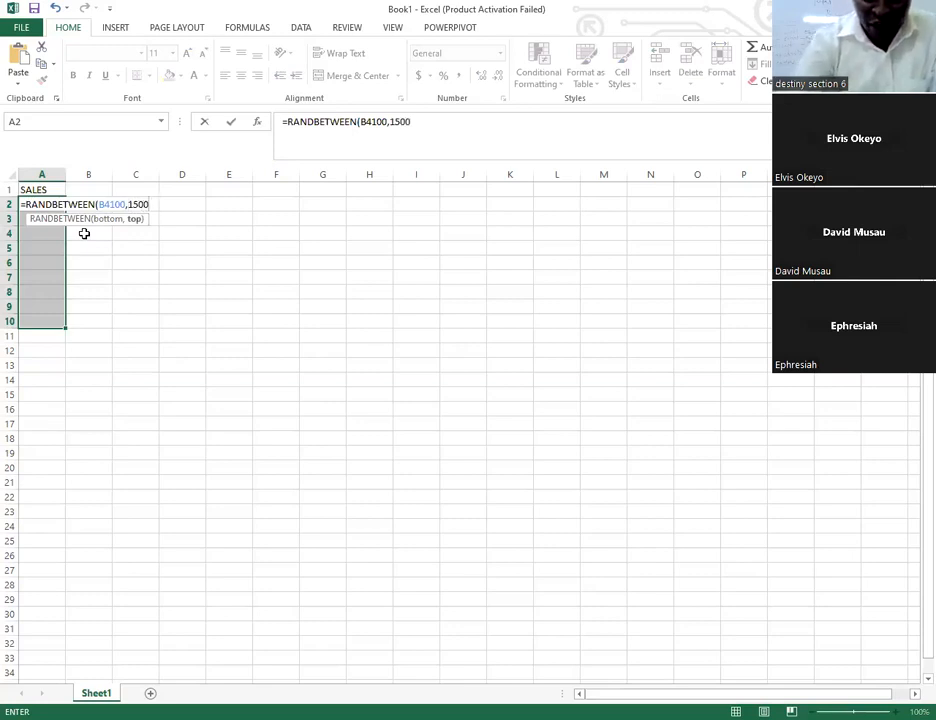
{"action": "type", "text": ")"}
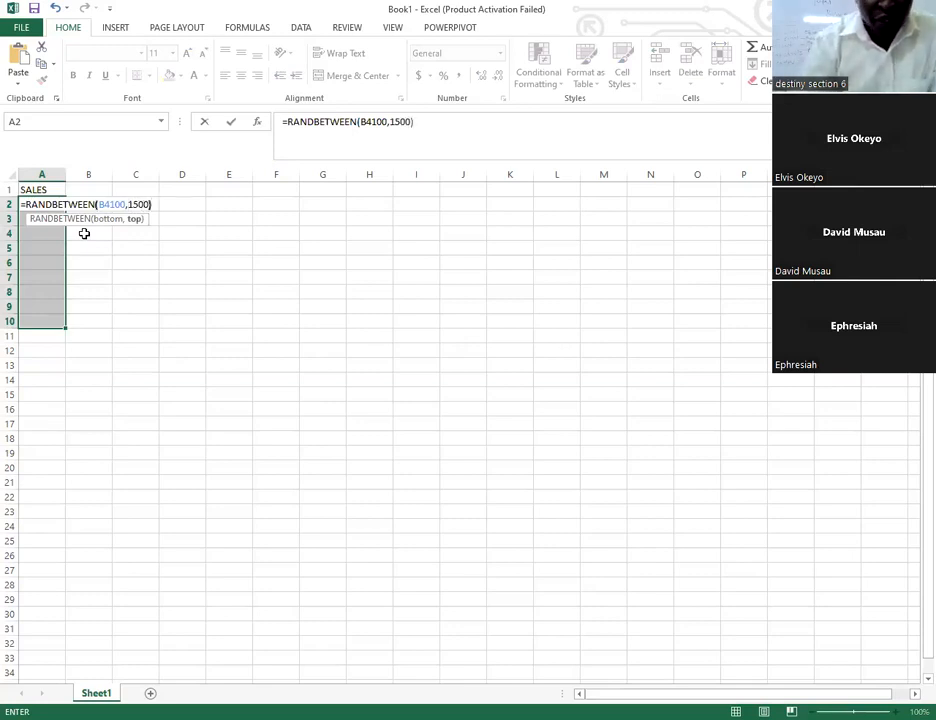
{"action": "key", "text": "Return"}
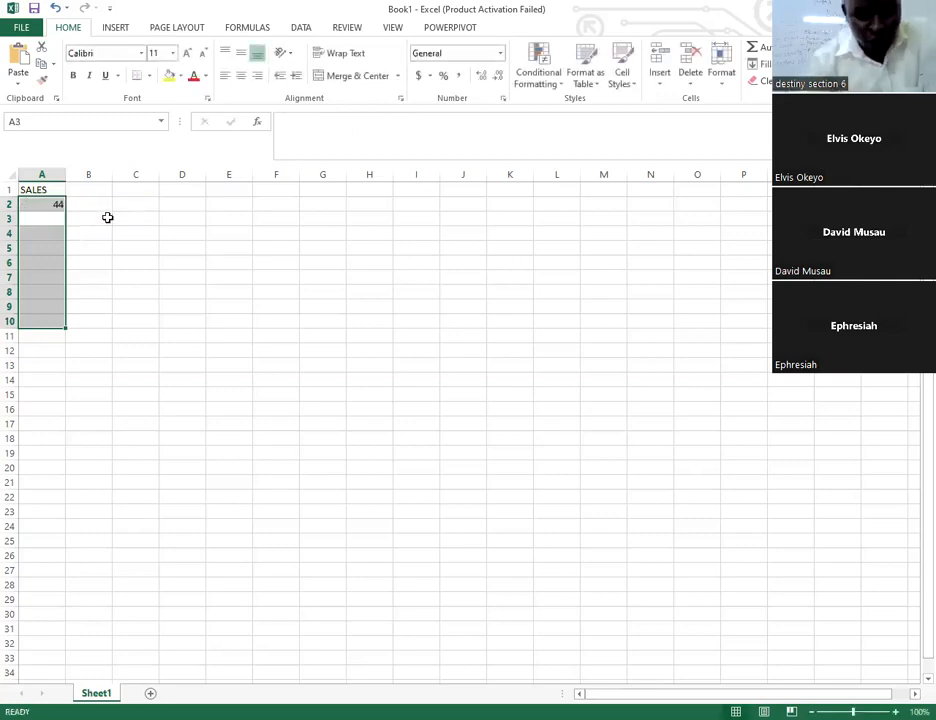
Reopen the RANDBETWEEN formula in cell A2 and try to revise its contents.
{"action": "double_click", "coordinate": [33, 205]}
{"action": "left_click", "coordinate": [182, 307]}
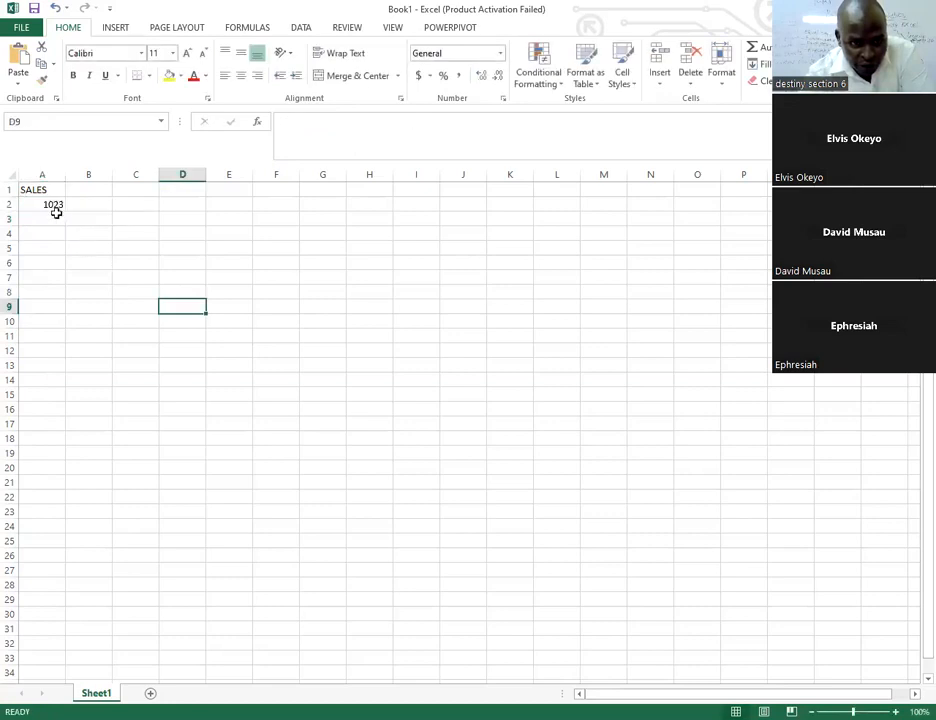
{"action": "double_click", "coordinate": [56, 207]}
{"action": "left_click", "coordinate": [103, 314]}
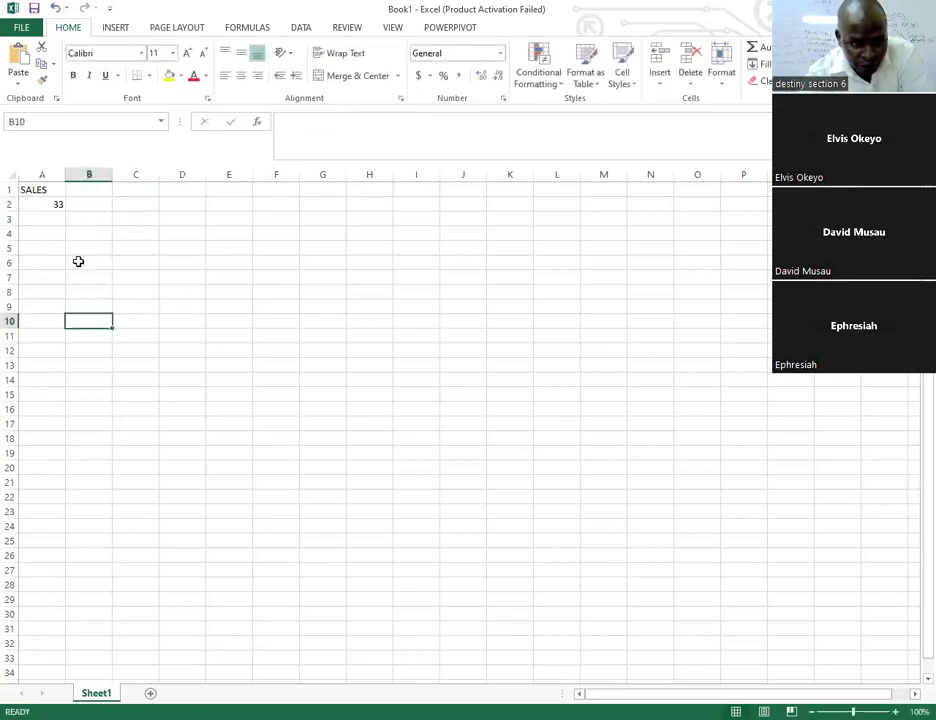
{"action": "left_click", "coordinate": [74, 203]}
{"action": "left_click", "coordinate": [46, 203]}
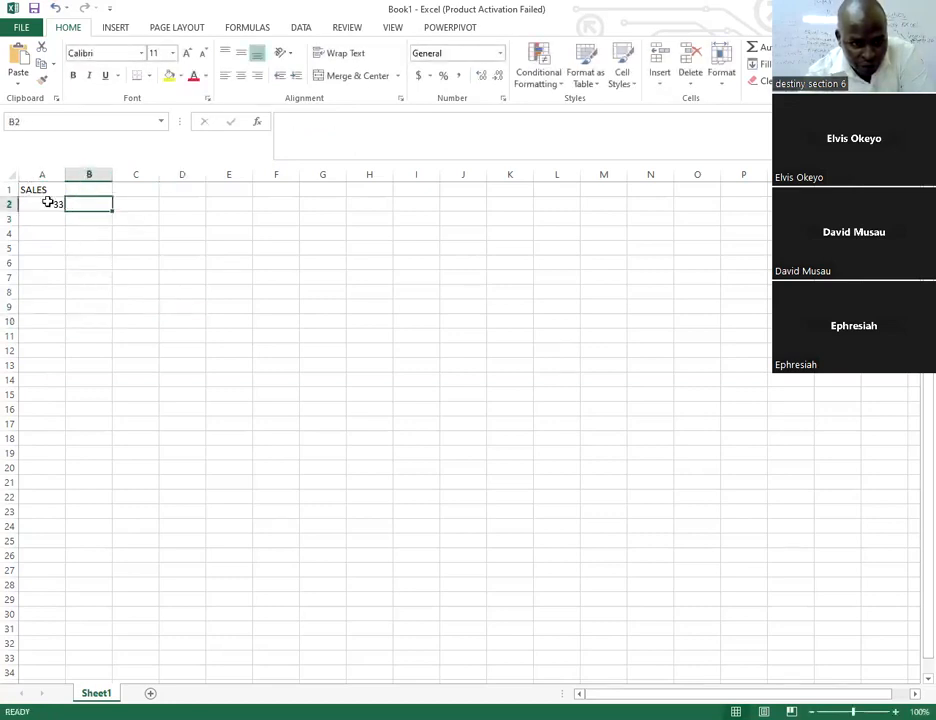
{"action": "key", "text": "F2"}
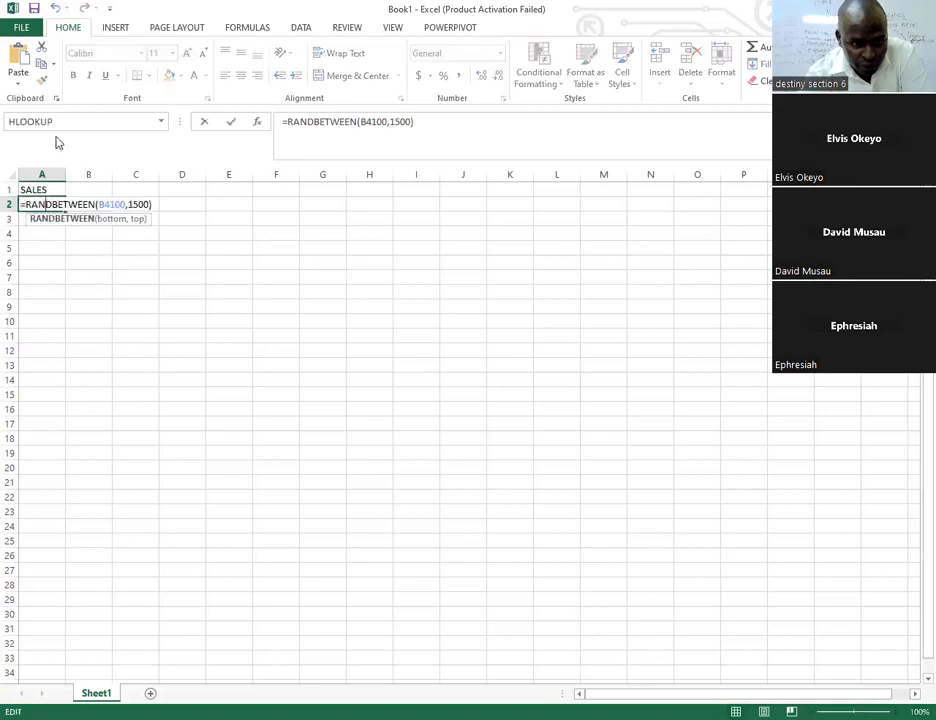
{"action": "double_click", "coordinate": [327, 121]}
{"action": "left_click", "coordinate": [184, 307]}
{"action": "left_click", "coordinate": [72, 246]}
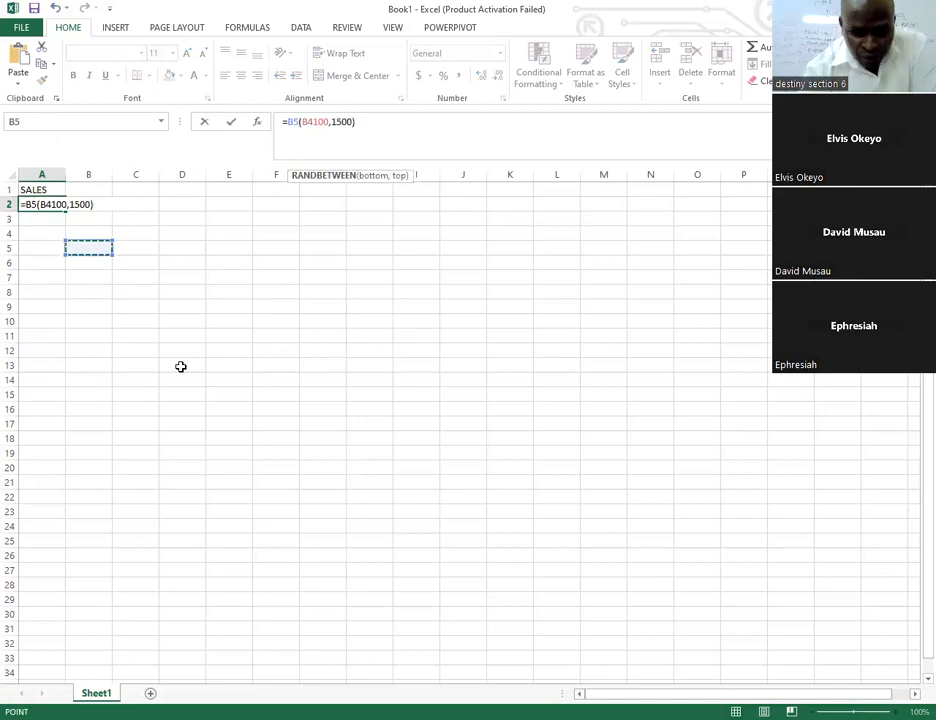
Delete the entire faulty formula from cell A2 and leave the cell empty.
{"action": "key", "text": "Delete"}
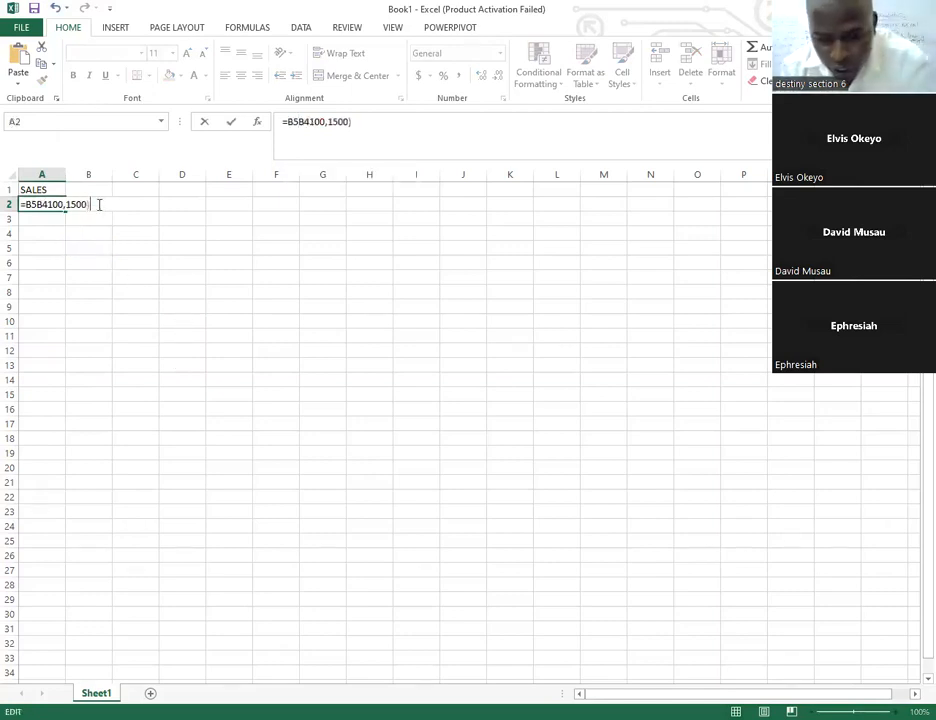
{"action": "key", "text": "Delete"}
{"action": "key", "text": "Delete"}
{"action": "key", "text": "Delete"}
{"action": "key", "text": "Delete"}
{"action": "key", "text": "Delete"}
{"action": "key", "text": "BackSpace"}
{"action": "key", "text": "BackSpace"}
{"action": "key", "text": "BackSpace"}
{"action": "key", "text": "BackSpace"}
{"action": "key", "text": "BackSpace"}
{"action": "key", "text": "BackSpace"}
{"action": "key", "text": "BackSpace"}
{"action": "key", "text": "BackSpace"}
{"action": "key", "text": "BackSpace"}
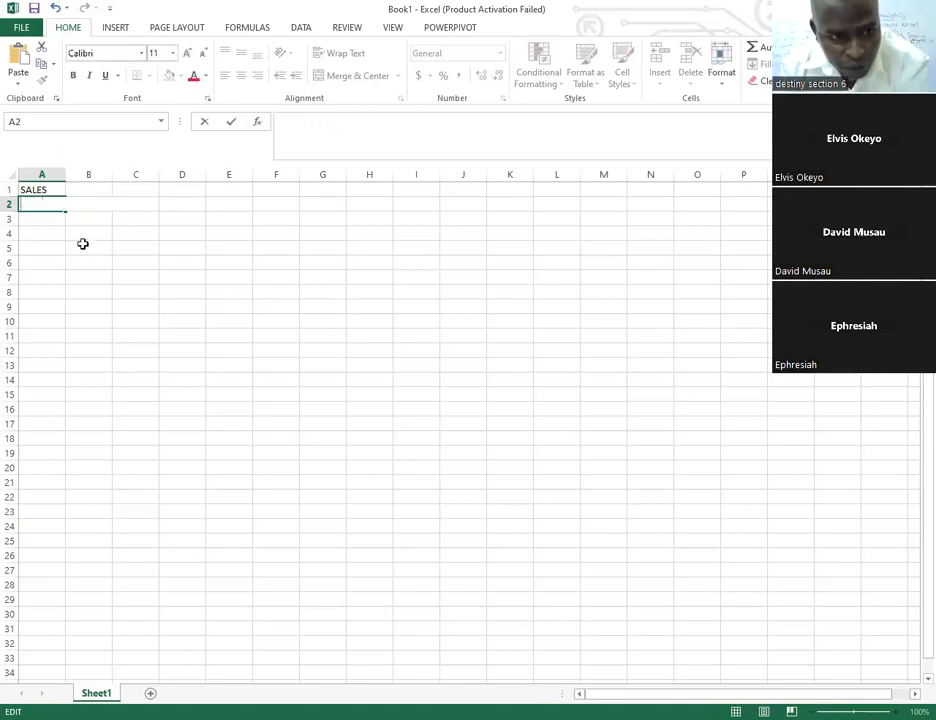
{"action": "left_click", "coordinate": [81, 246]}
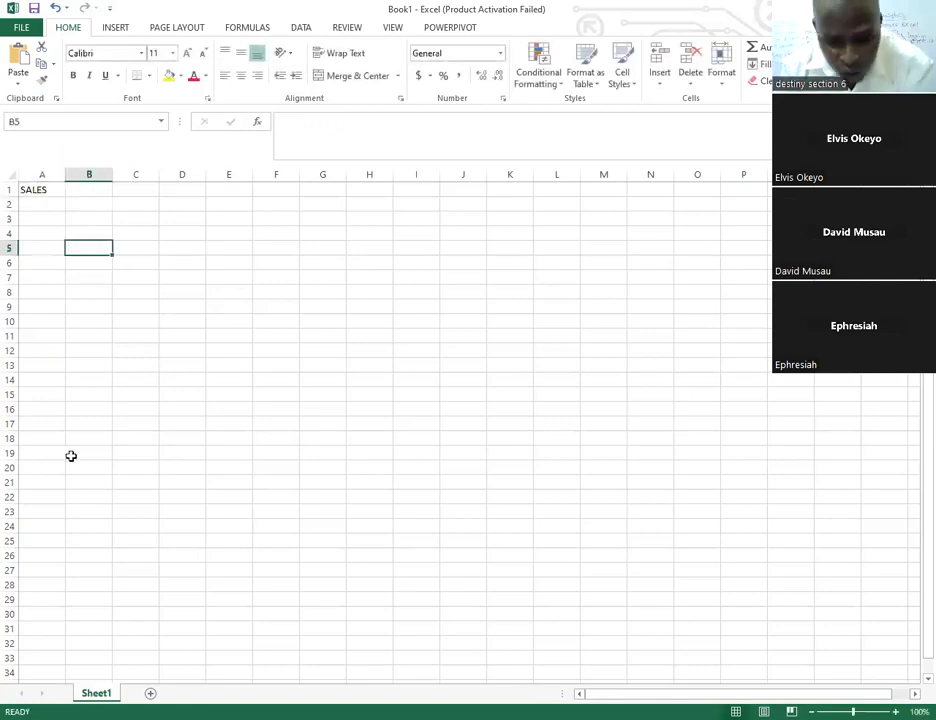
Select A2:E11 and start a RANDBETWEEN formula in A2, removing the stray B5100 reference from its first argument.
{"action": "left_click", "coordinate": [52, 203]}
{"action": "left_click_drag", "start_coordinate": [61, 240], "coordinate": [252, 337]}
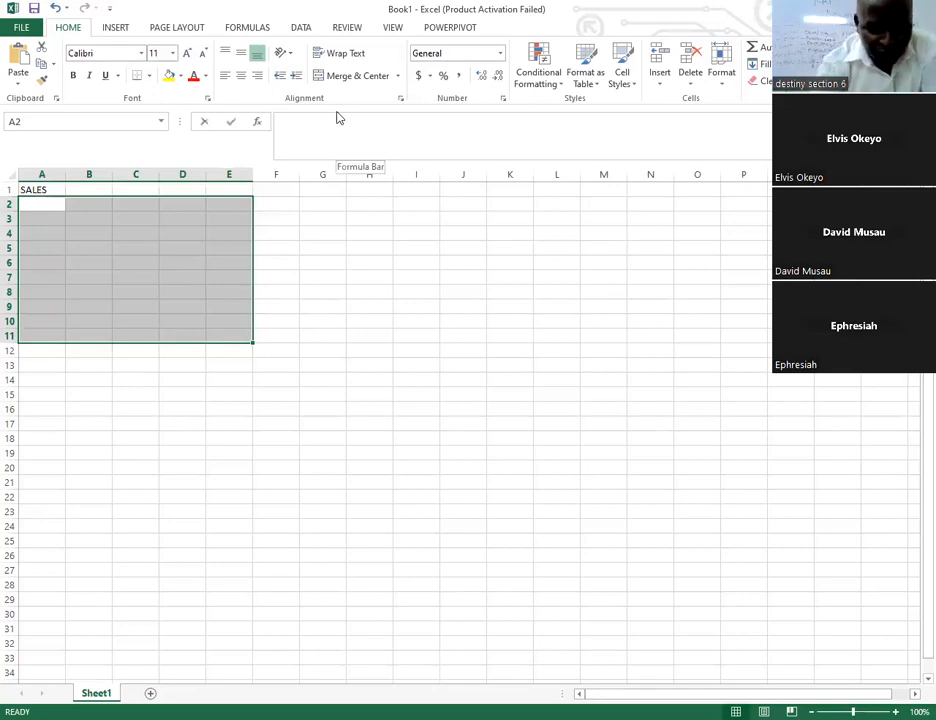
{"action": "type", "text": "="}
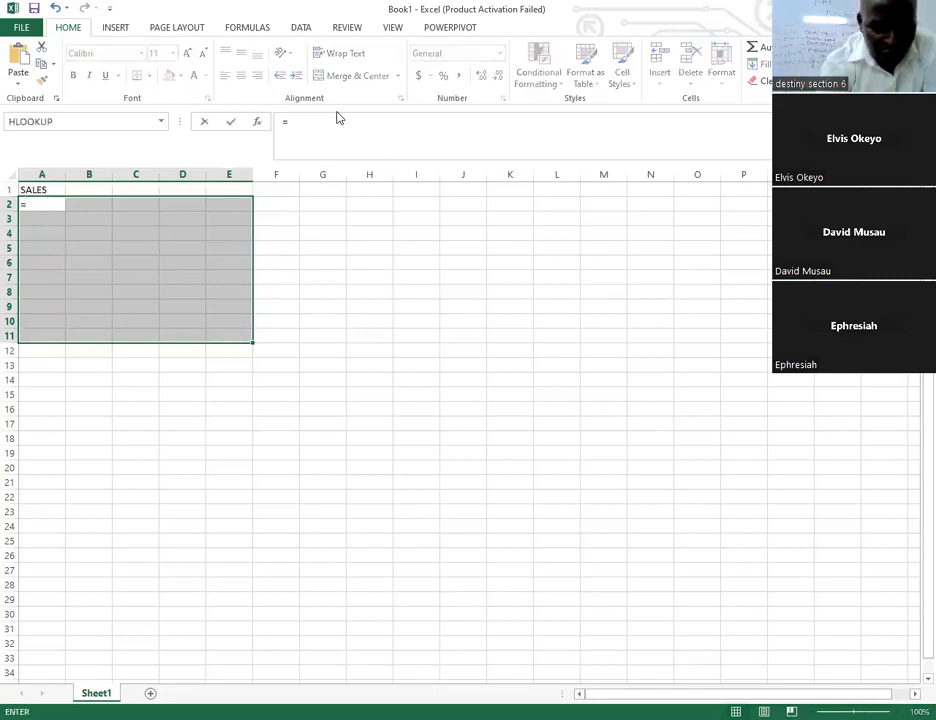
{"action": "type", "text": "RA"}
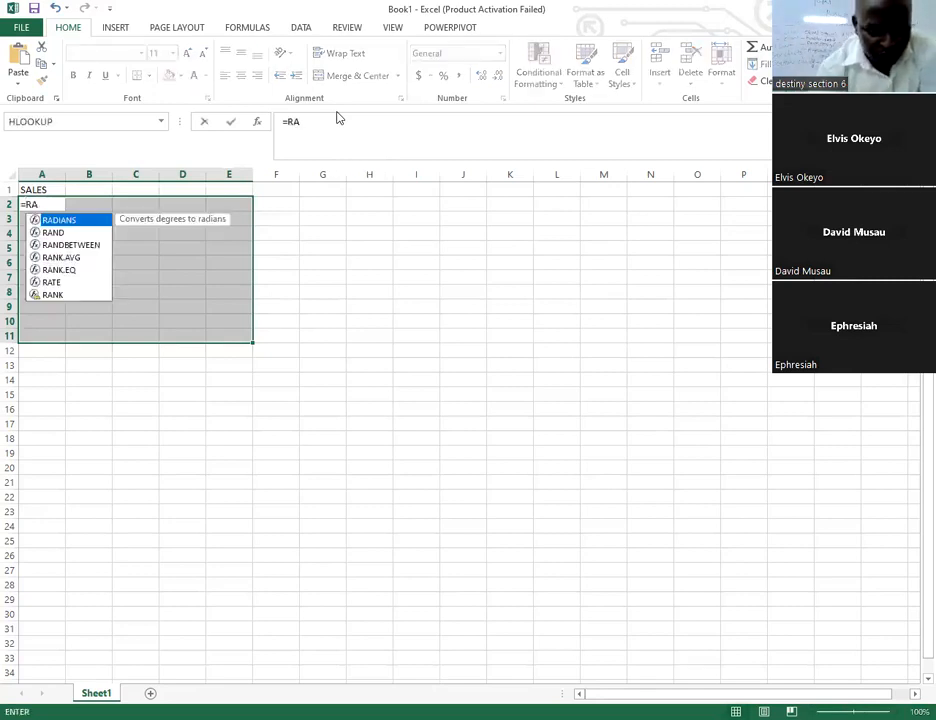
{"action": "left_click", "coordinate": [93, 246]}
{"action": "double_click", "coordinate": [93, 246]}
{"action": "left_click", "coordinate": [92, 247]}
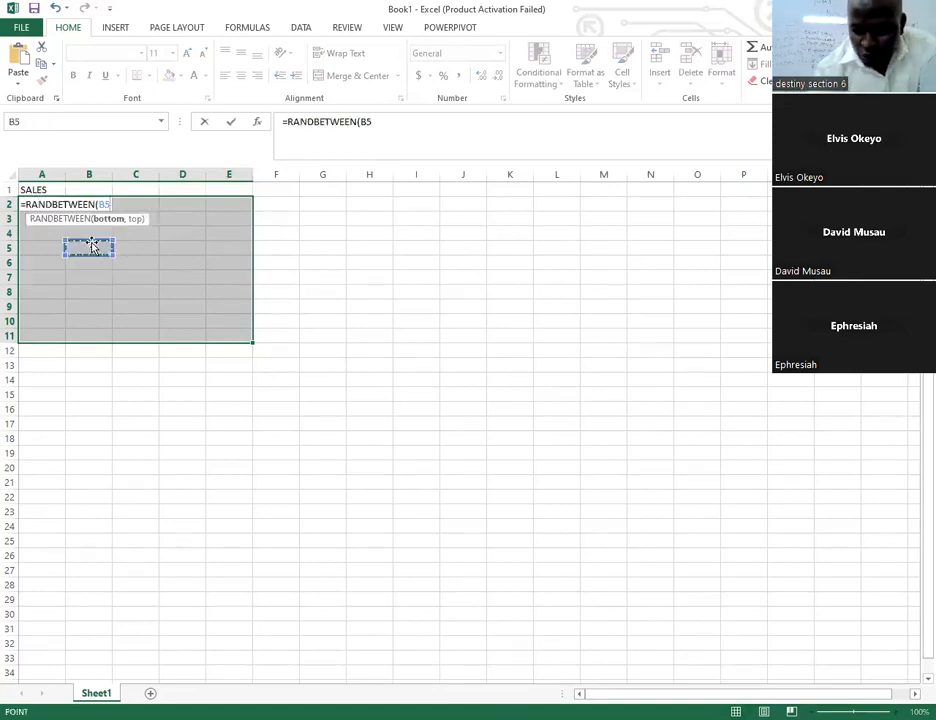
{"action": "type", "text": "100"}
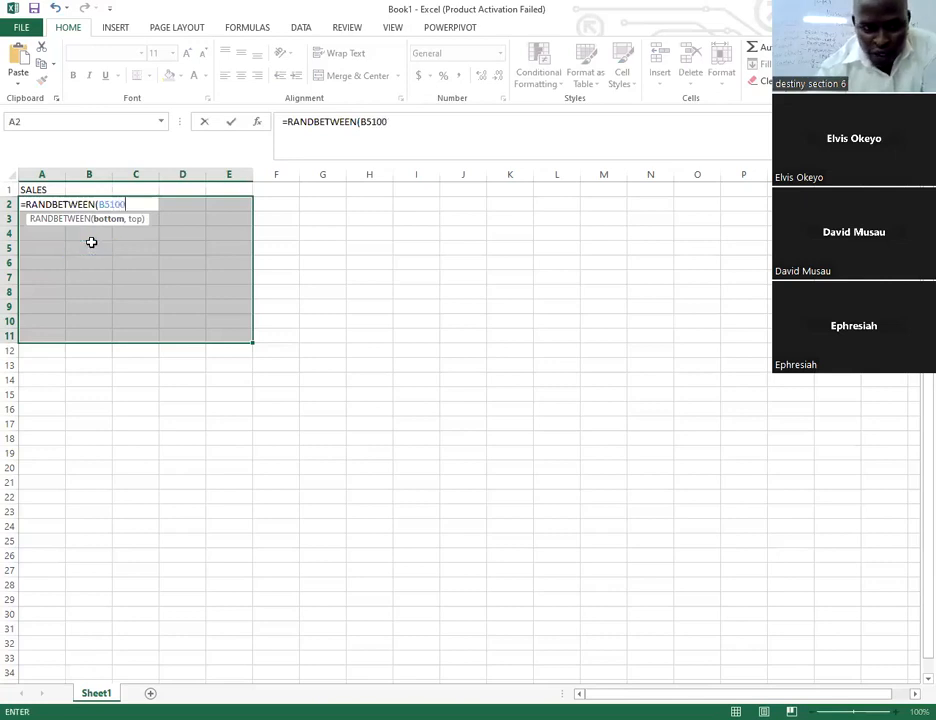
{"action": "key", "text": "BackSpace"}
{"action": "key", "text": "BackSpace"}
{"action": "key", "text": "BackSpace"}
{"action": "key", "text": "BackSpace"}
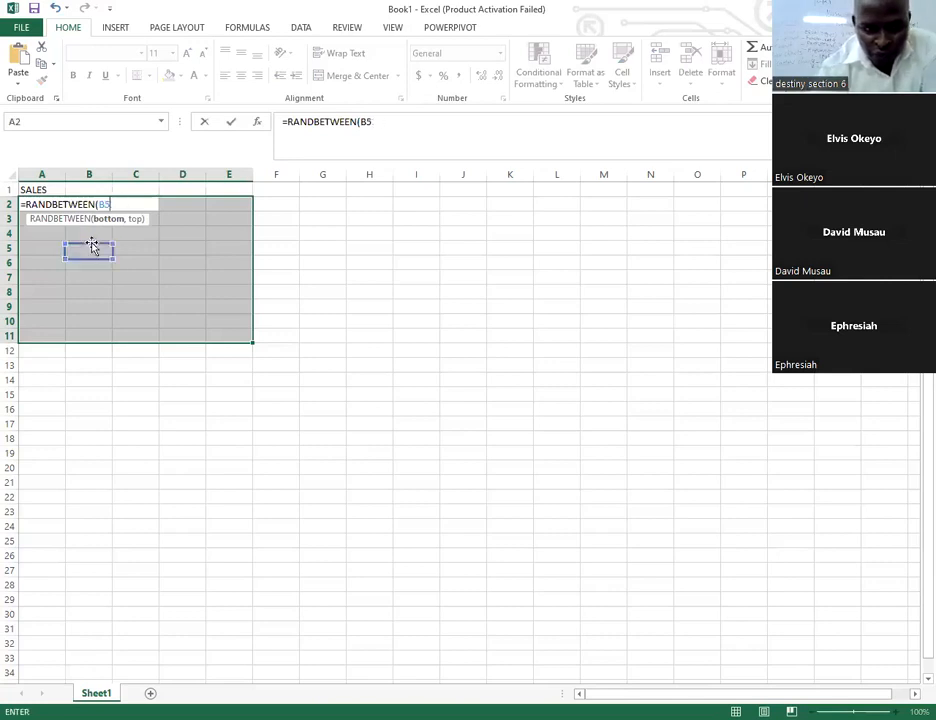
{"action": "key", "text": "BackSpace"}
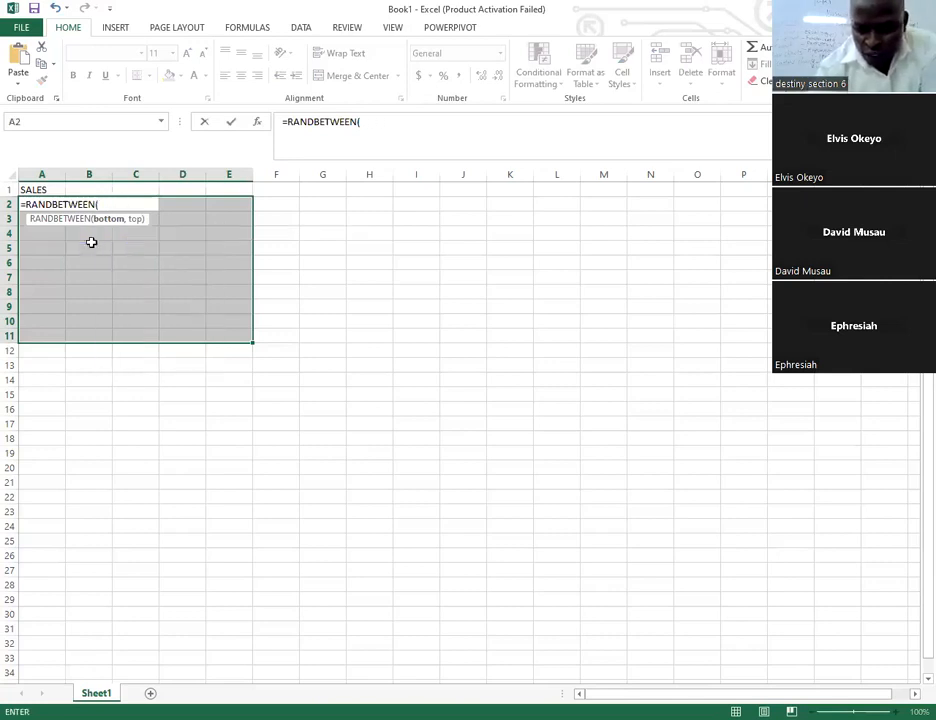
Complete the RANDBETWEEN formula in A2 with 100 as the bottom and 1000 as the top value, and select that cell.
{"action": "type", "text": "100"}
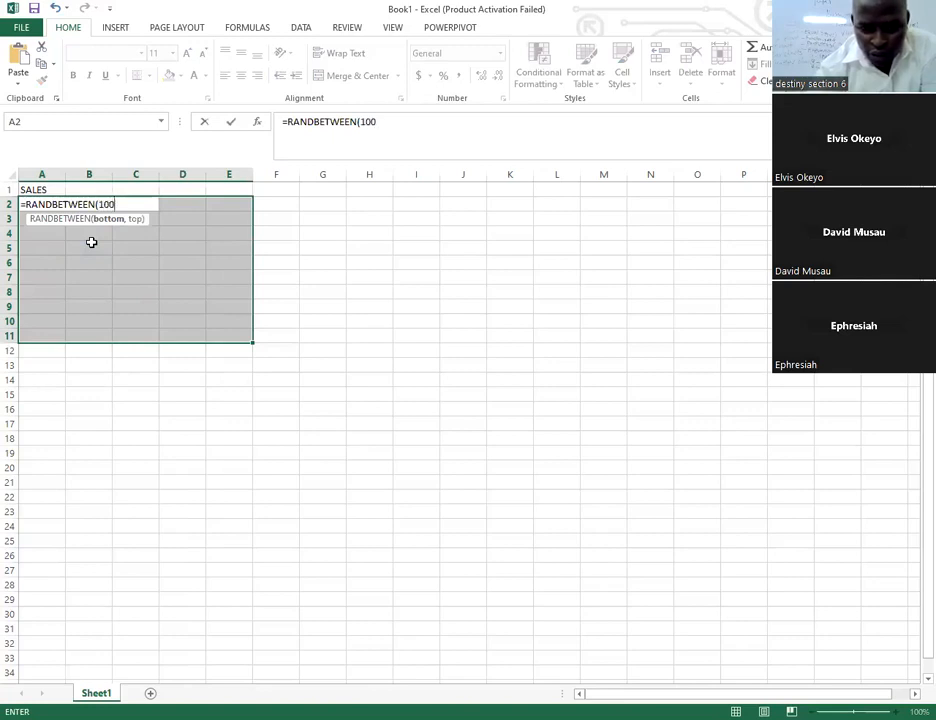
{"action": "type", "text": ","}
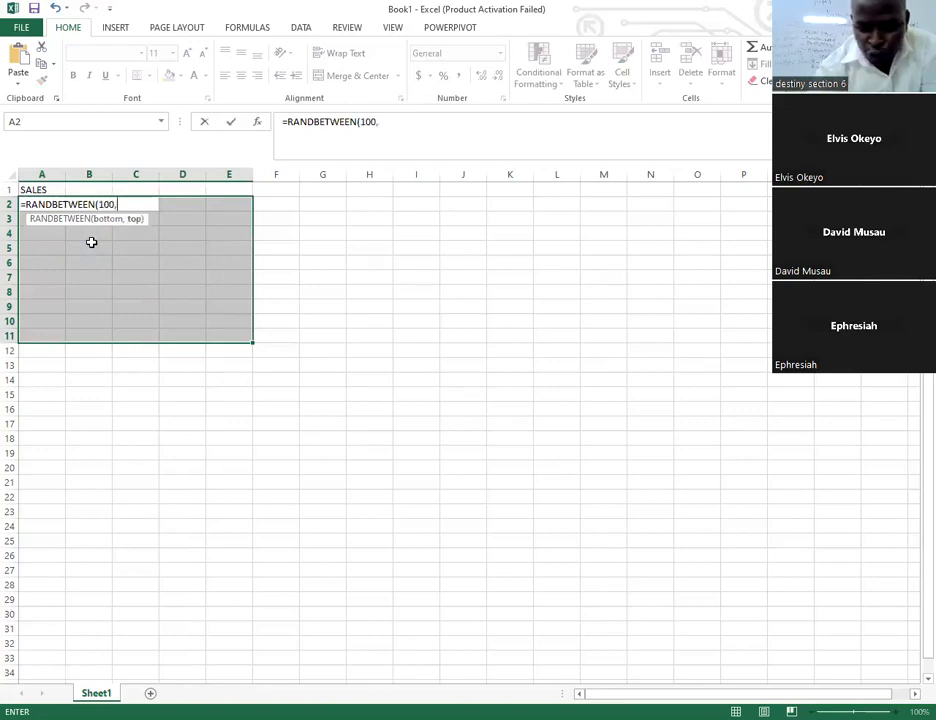
{"action": "type", "text": "1000"}
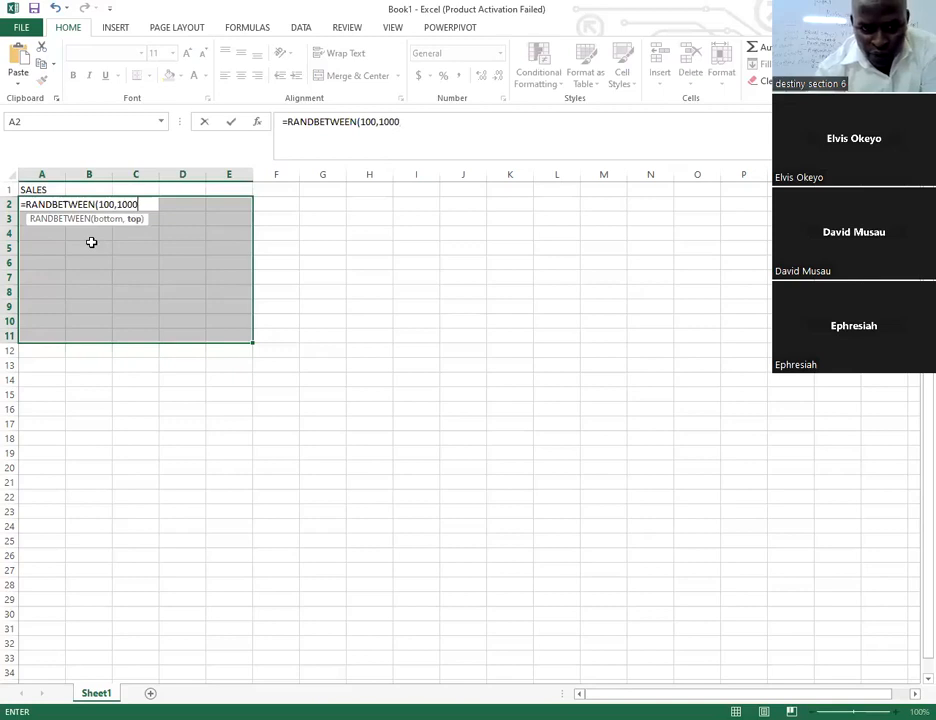
{"action": "type", "text": ")"}
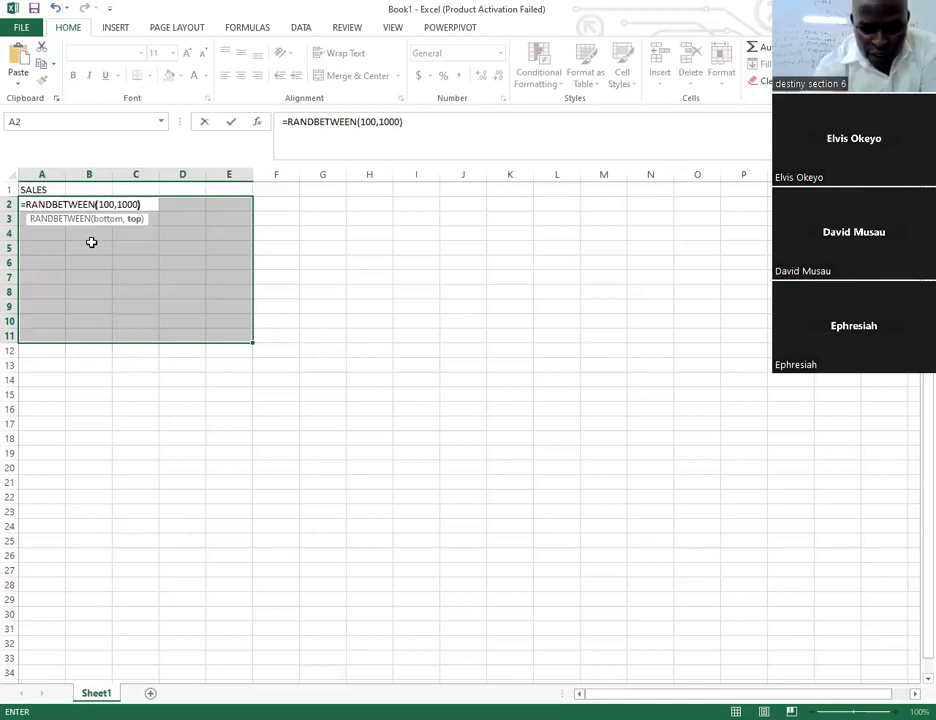
{"action": "key", "text": "Return"}
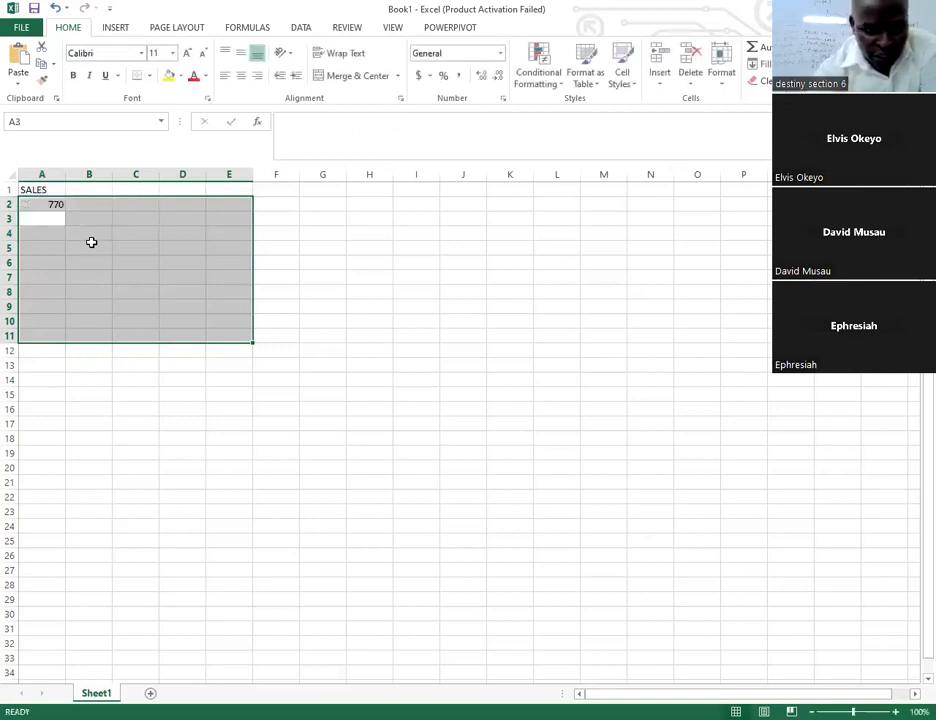
{"action": "left_click", "coordinate": [48, 203]}
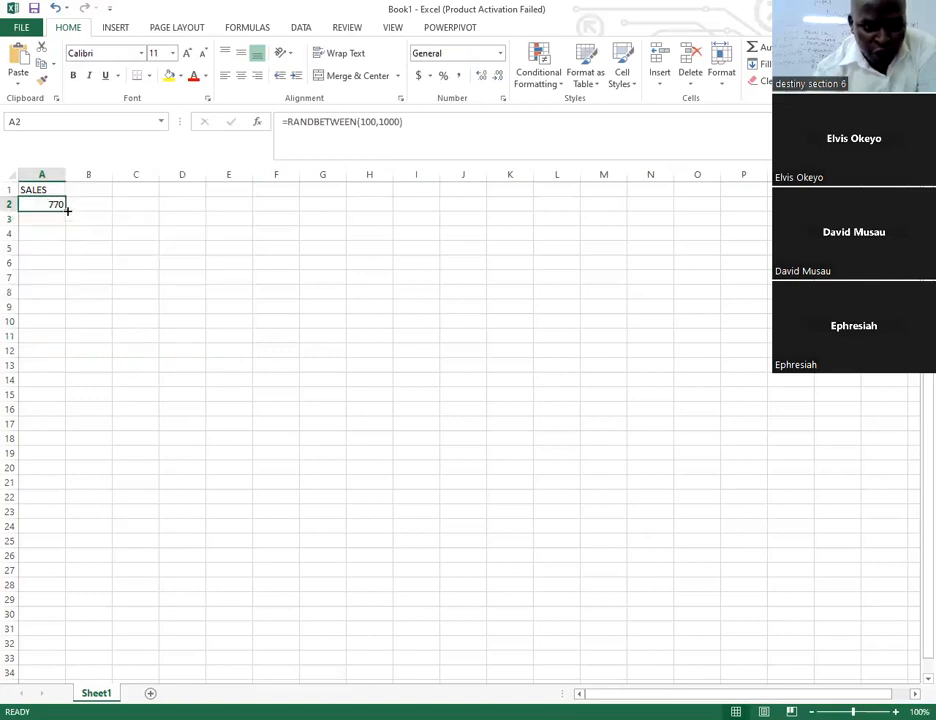
Fill the RANDBETWEEN formula from A2 across A2:E9 and replace the formulas in that range with their fixed values.
{"action": "left_click_drag", "start_coordinate": [67, 210], "coordinate": [255, 312]}
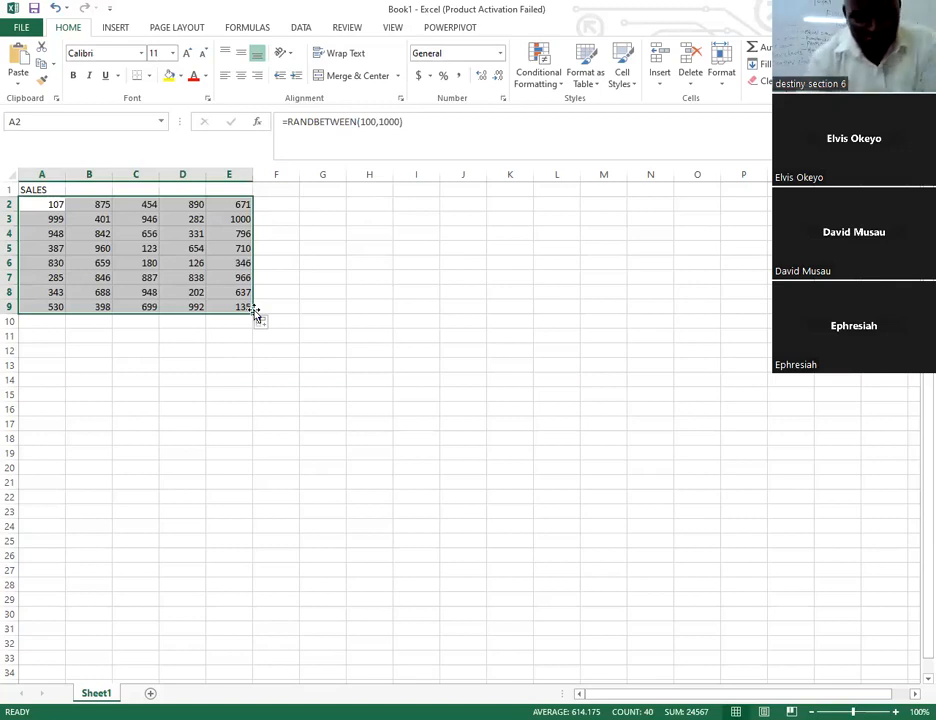
{"action": "right_click", "coordinate": [143, 254]}
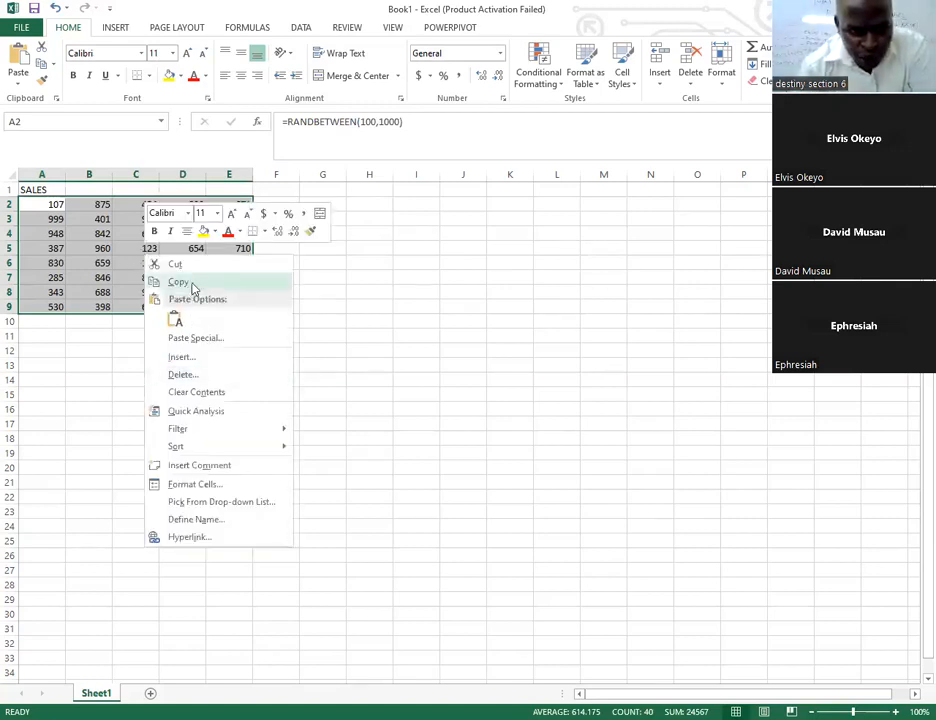
{"action": "key", "text": "ctrl+c"}
{"action": "right_click", "coordinate": [130, 256]}
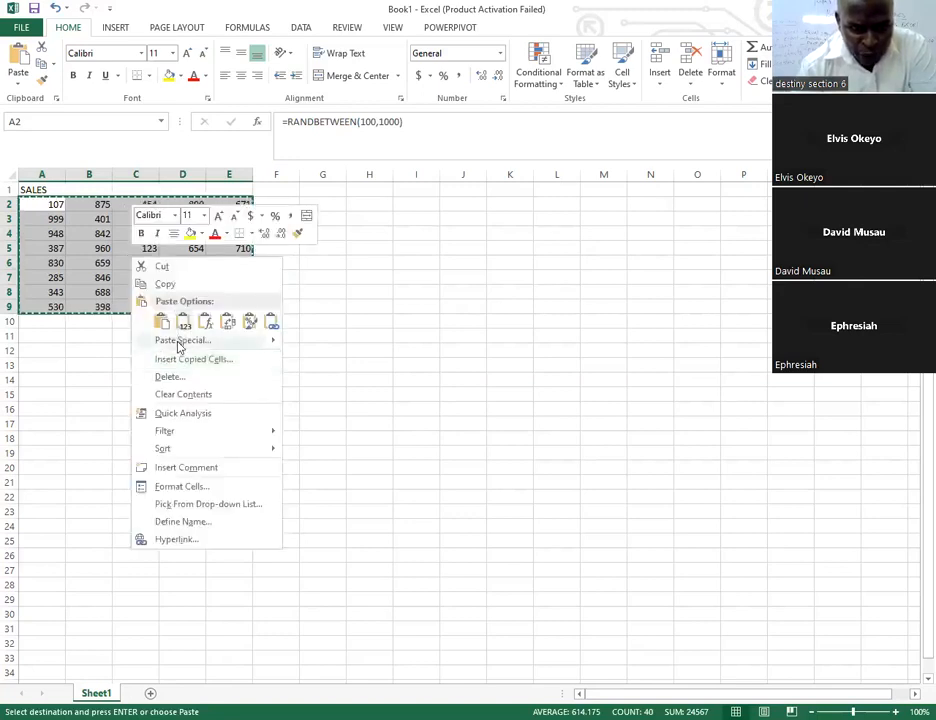
{"action": "mouse_move", "coordinate": [178, 346]}
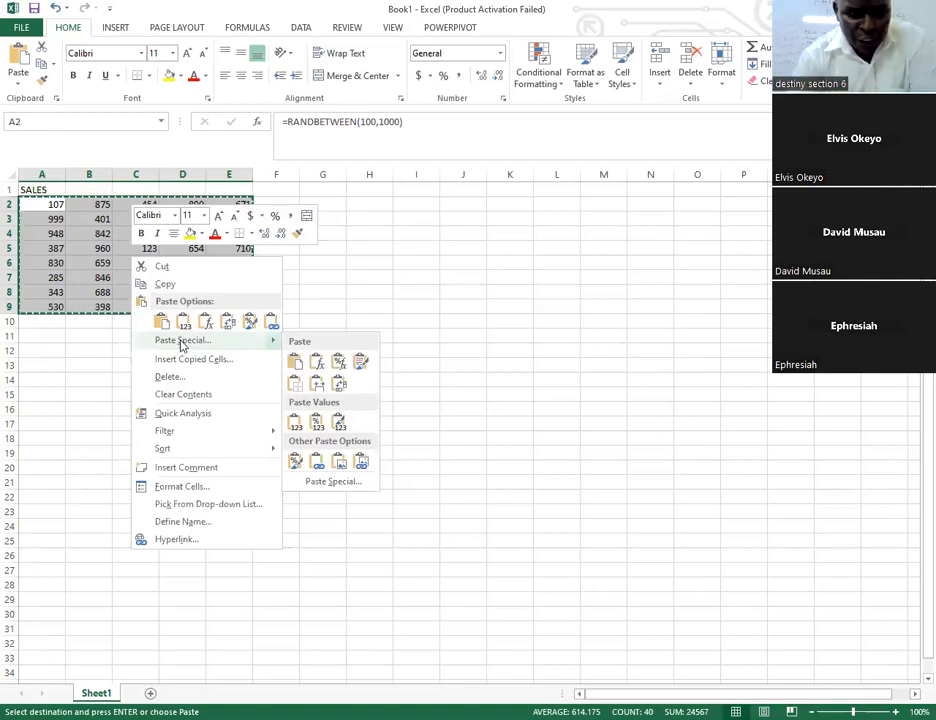
{"action": "left_click", "coordinate": [150, 340]}
{"action": "left_click", "coordinate": [66, 285]}
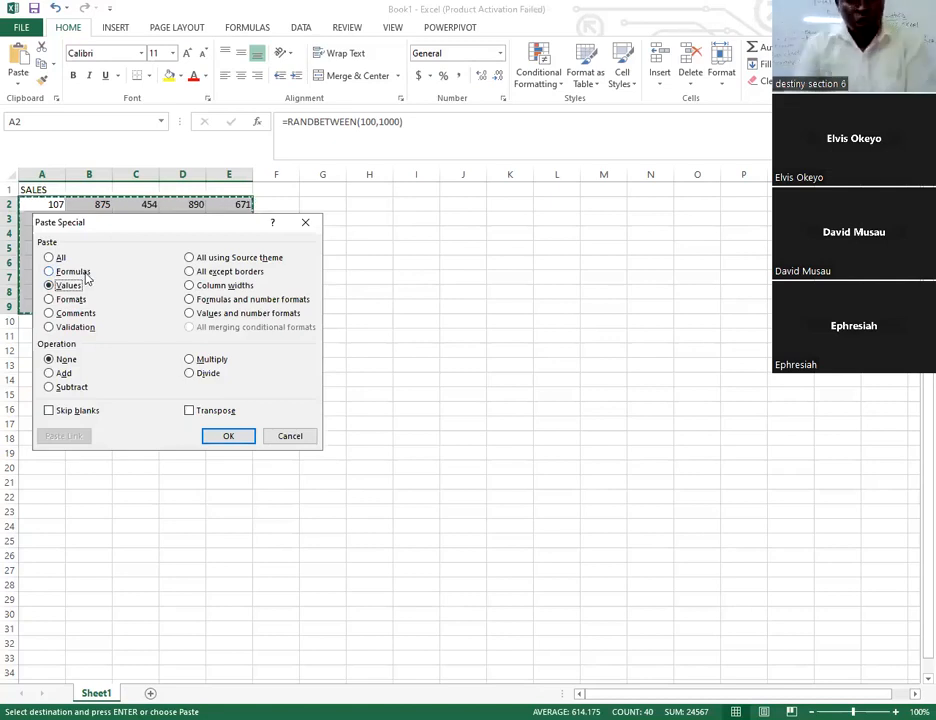
{"action": "left_click", "coordinate": [226, 436]}
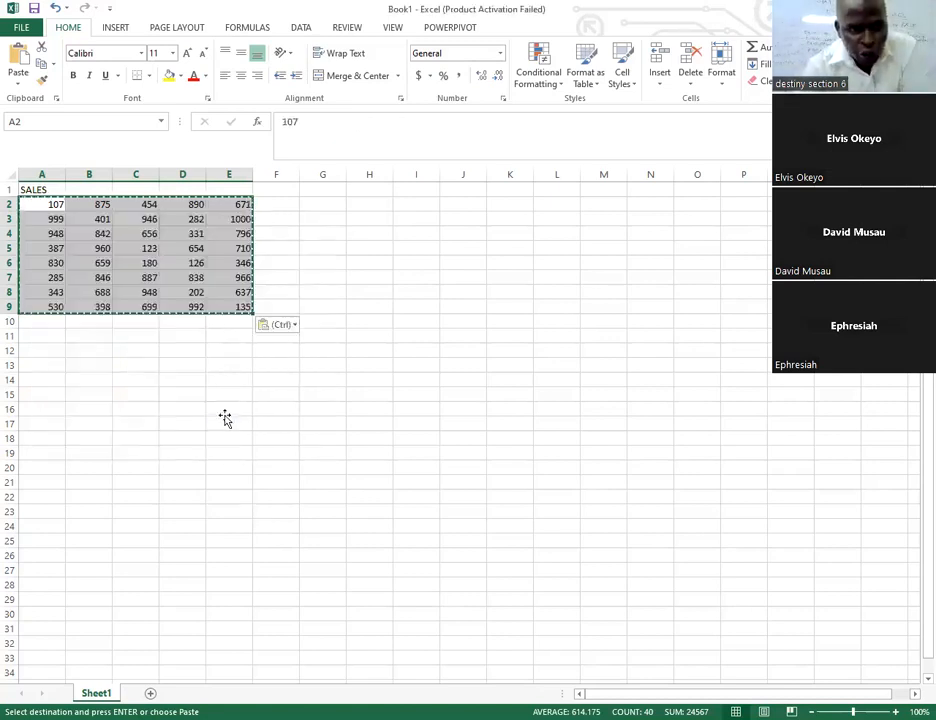
{"action": "left_click", "coordinate": [225, 417]}
{"action": "key", "text": "Escape"}
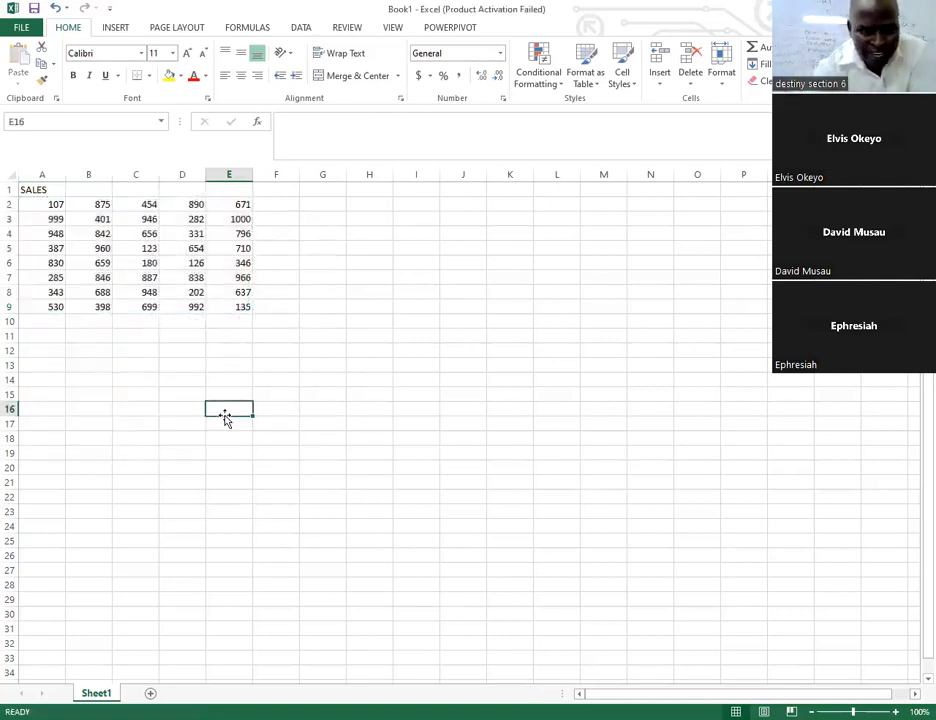
Start a SUM formula in cell A10 below the first column of sales figures.
{"action": "left_click", "coordinate": [58, 322]}
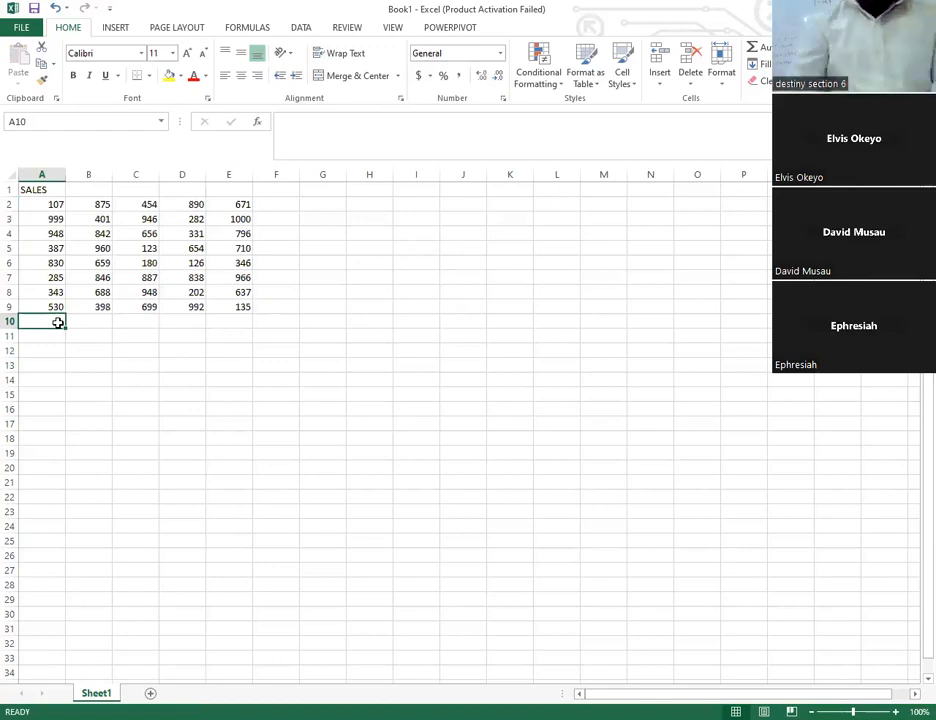
{"action": "type", "text": "="}
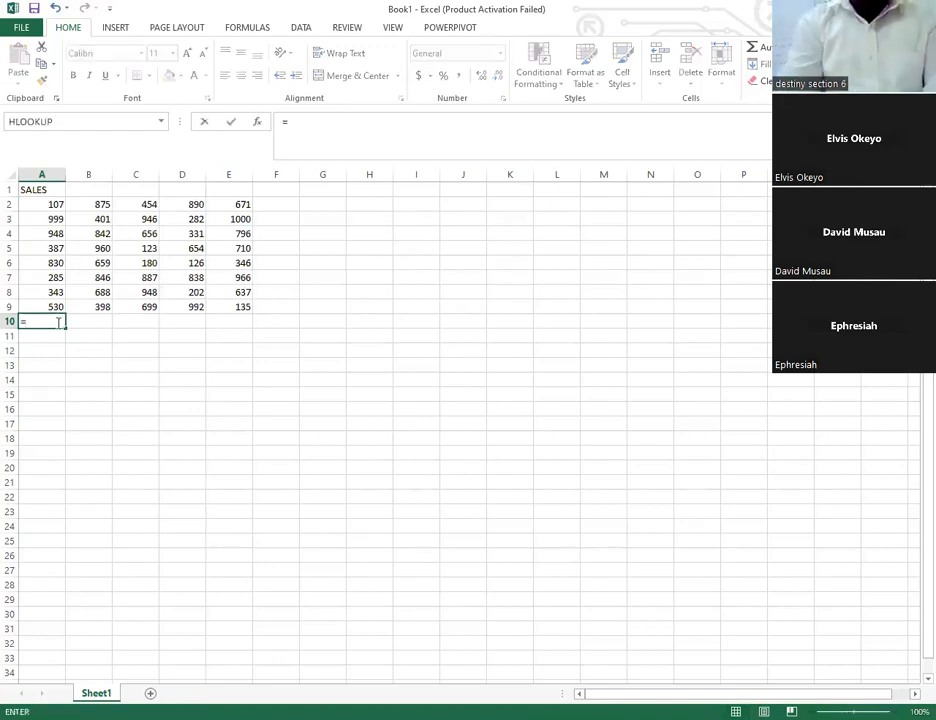
{"action": "type", "text": "SUM"}
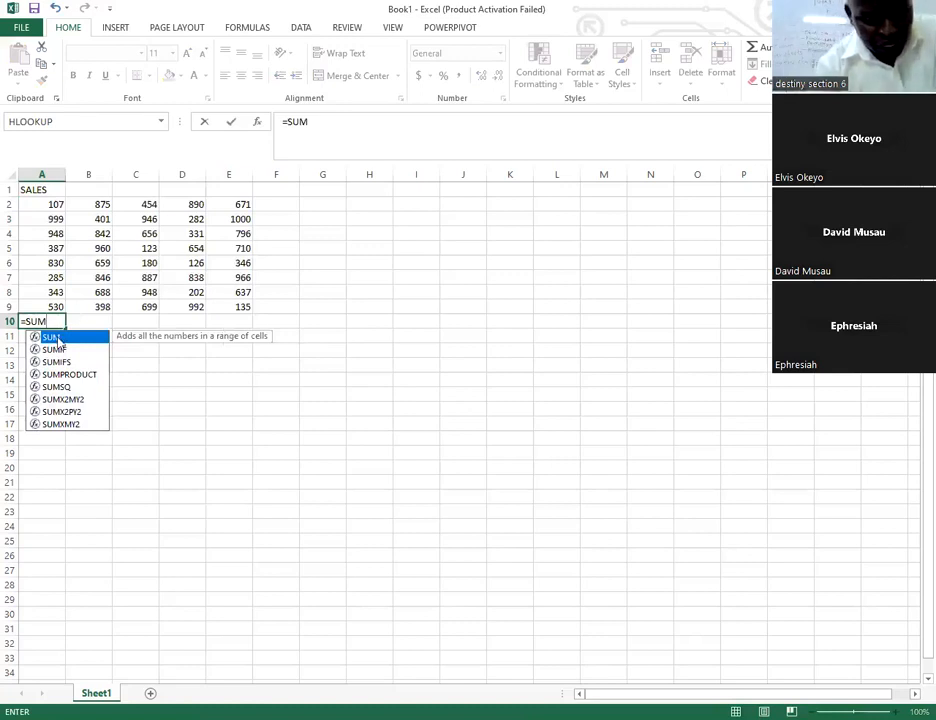
{"action": "type", "text": "("}
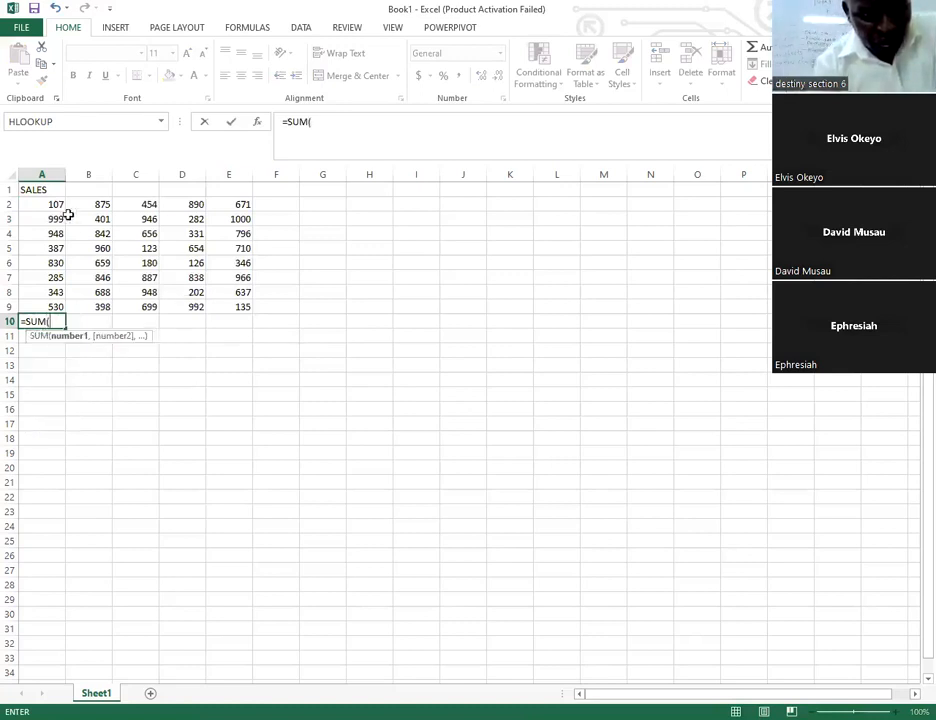
{"action": "left_click", "coordinate": [55, 205]}
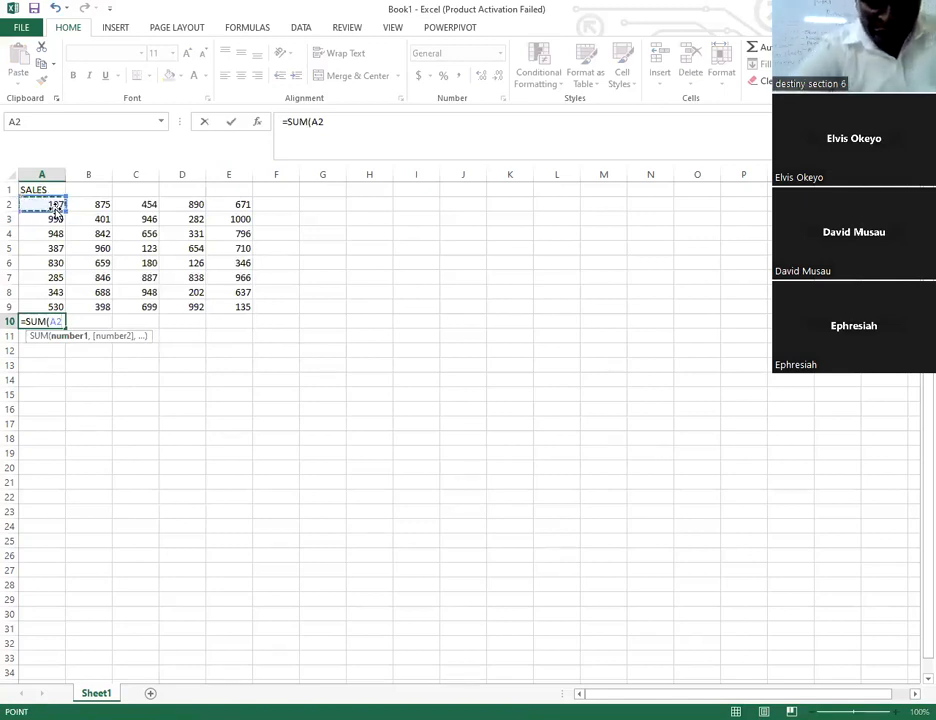
{"action": "key", "text": "F8"}
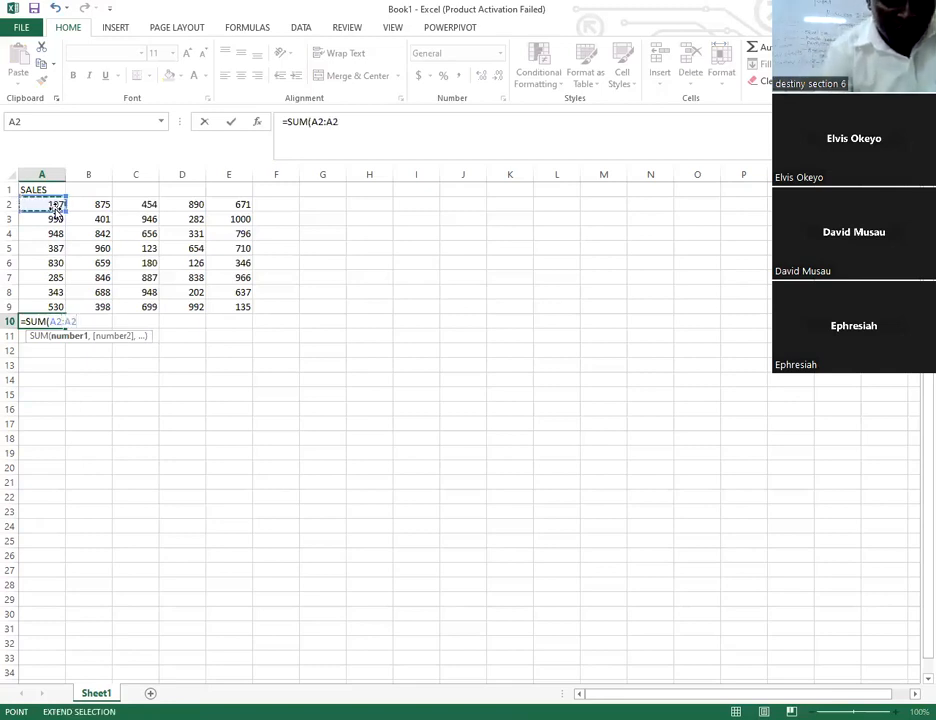
{"action": "key", "text": "BackSpace"}
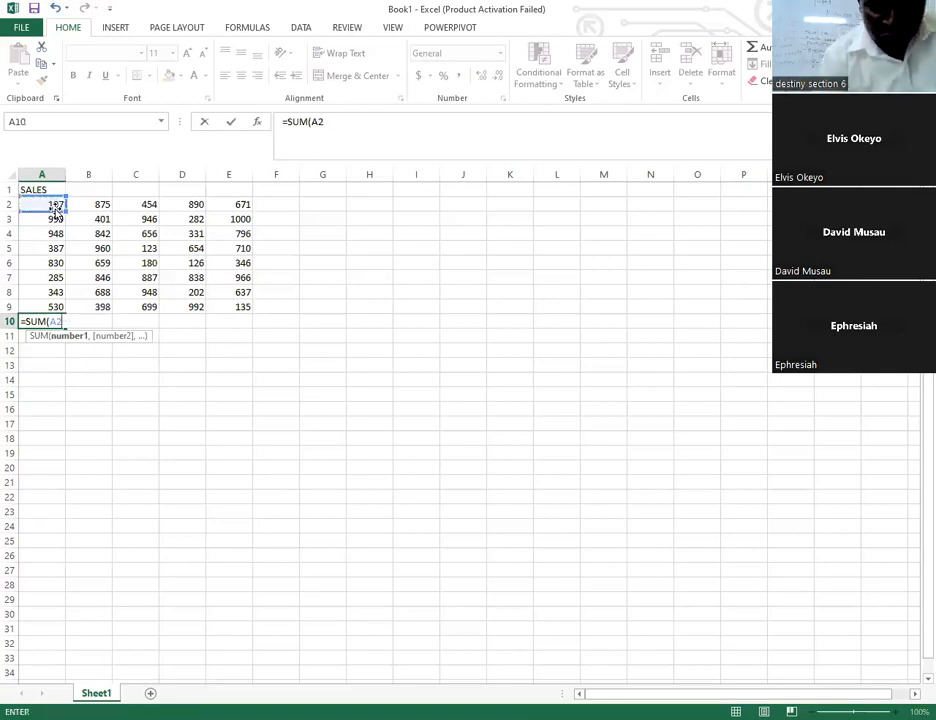
{"action": "key", "text": "BackSpace"}
{"action": "key", "text": "BackSpace"}
Complete the SUM formula in A10 with the range A2:A9 as its argument.
{"action": "left_click", "coordinate": [46, 204]}
{"action": "left_click_drag", "start_coordinate": [46, 222], "coordinate": [57, 300]}
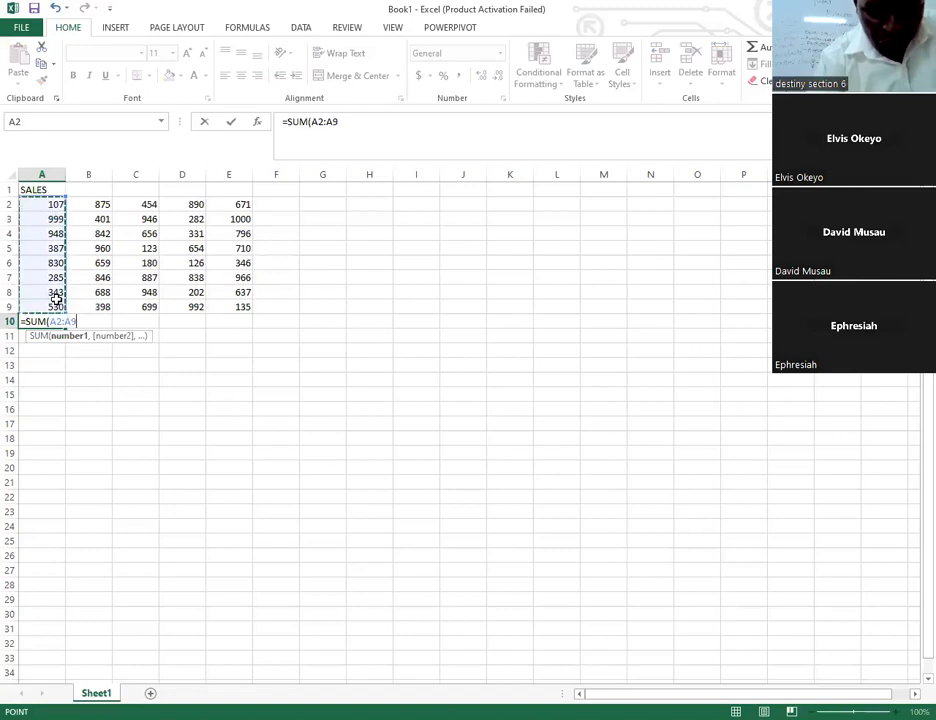
{"action": "type", "text": ")"}
{"action": "key", "text": "Return"}
{"action": "left_click", "coordinate": [125, 411]}
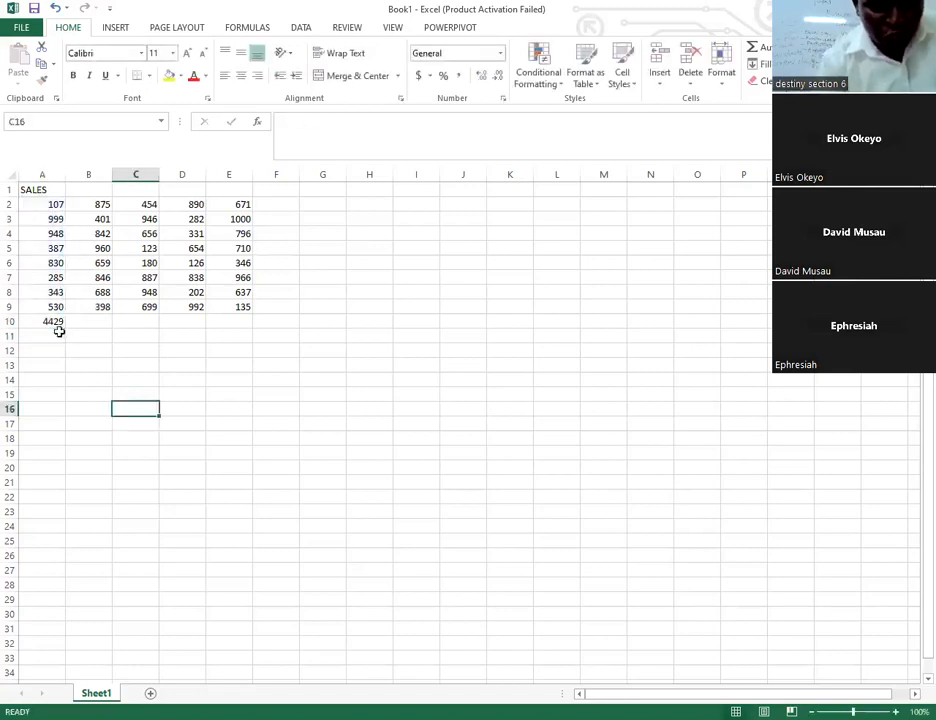
Copy the SUM formula from A10 across to E10 and inspect the formula in A10.
{"action": "left_click", "coordinate": [54, 322]}
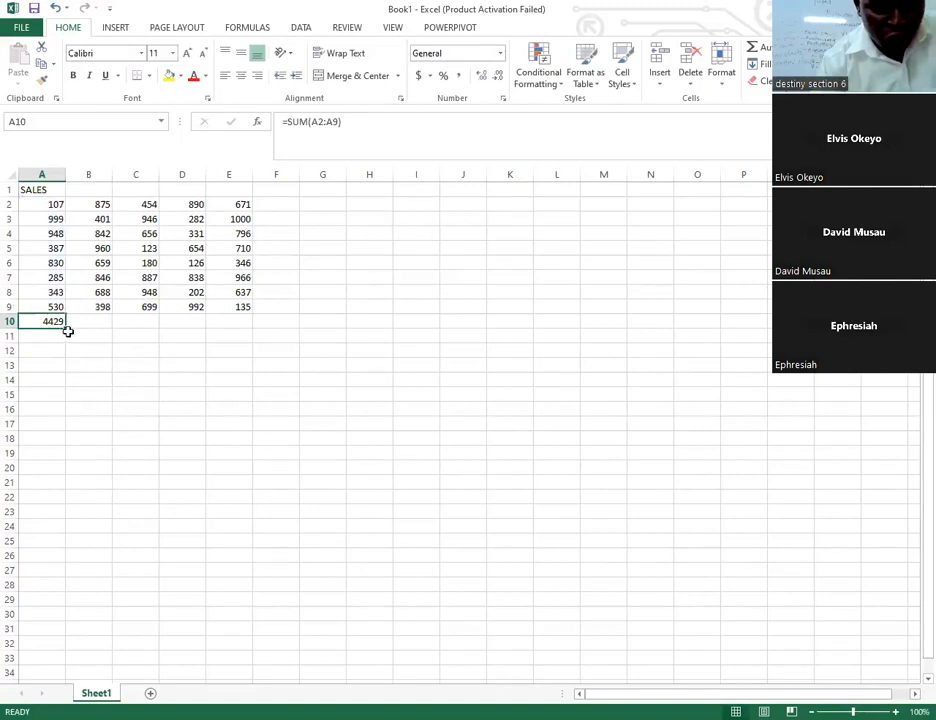
{"action": "left_click_drag", "start_coordinate": [69, 326], "coordinate": [246, 326]}
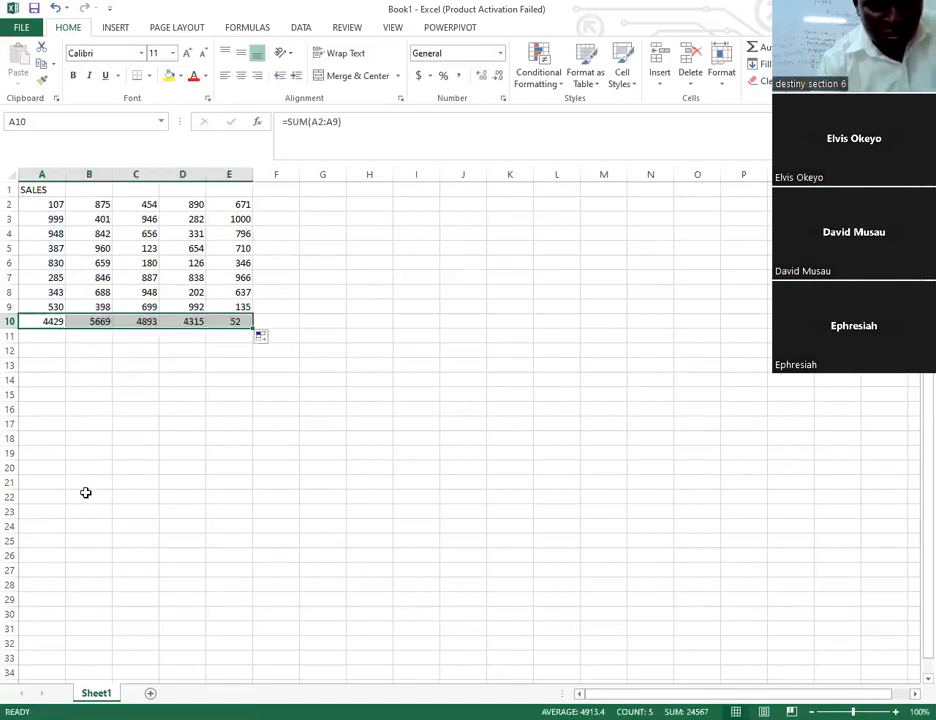
{"action": "double_click", "coordinate": [52, 322]}
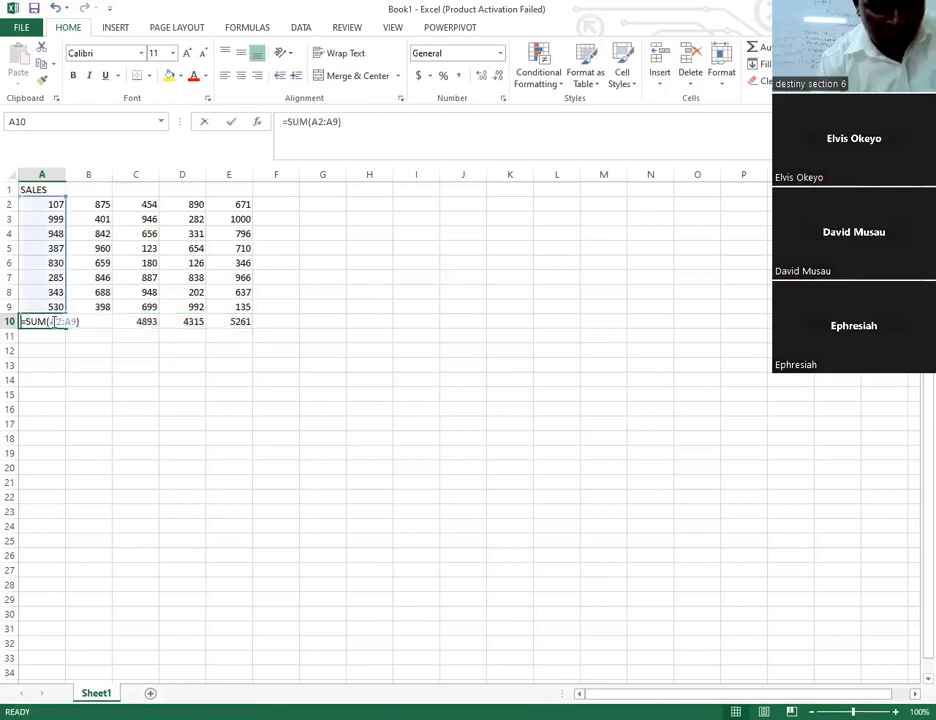
{"action": "left_click", "coordinate": [135, 409]}
Trace the precedents of the column total in A10, and remove the tracer arrow from the sheet.
{"action": "left_click", "coordinate": [47, 323]}
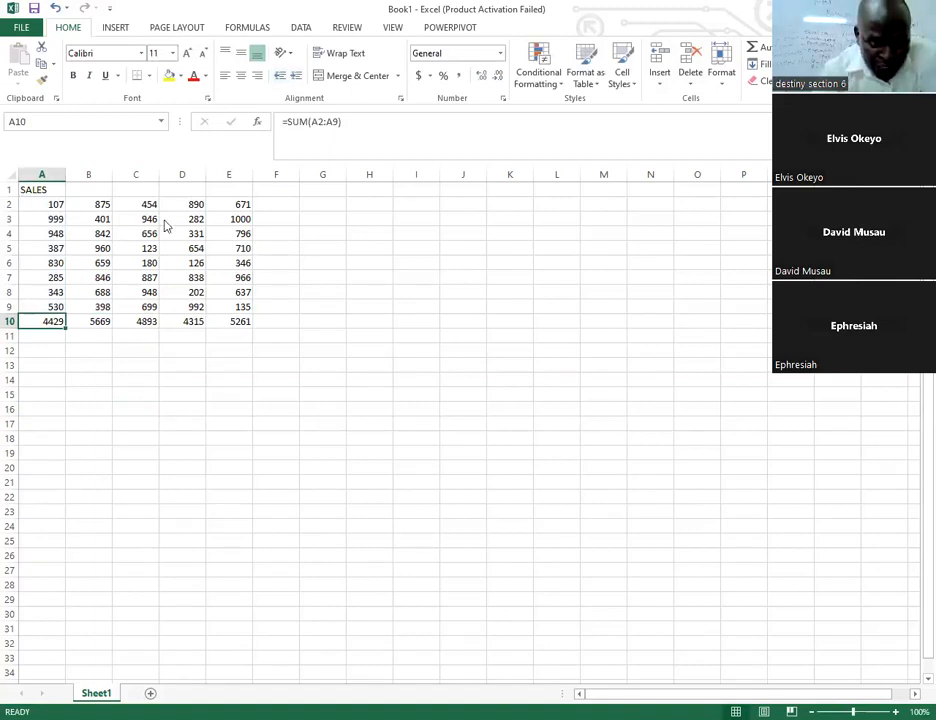
{"action": "left_click", "coordinate": [386, 50]}
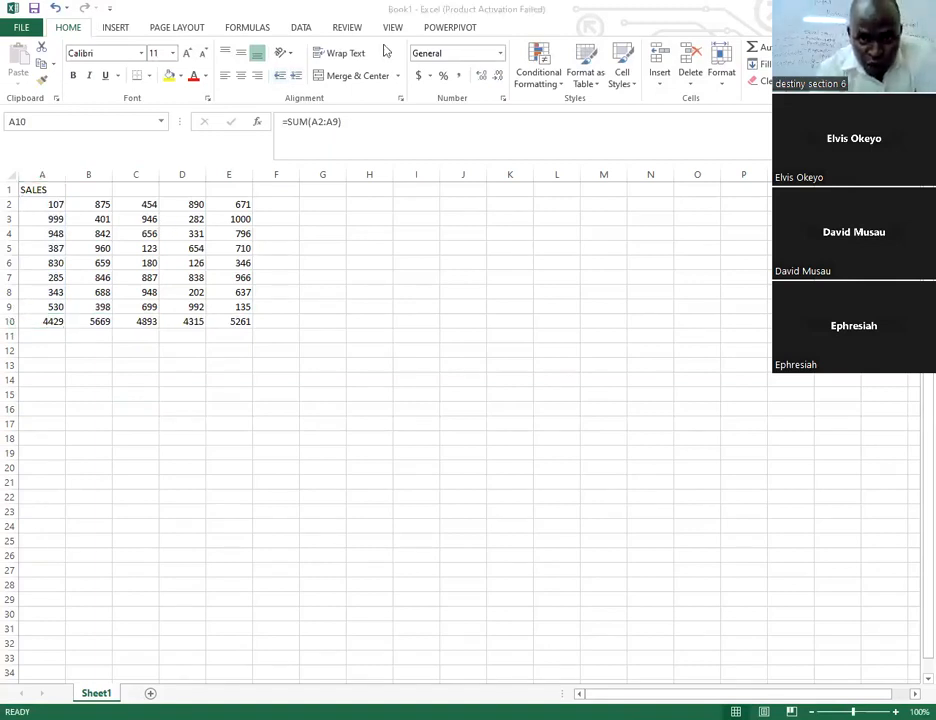
{"action": "left_click", "coordinate": [245, 28]}
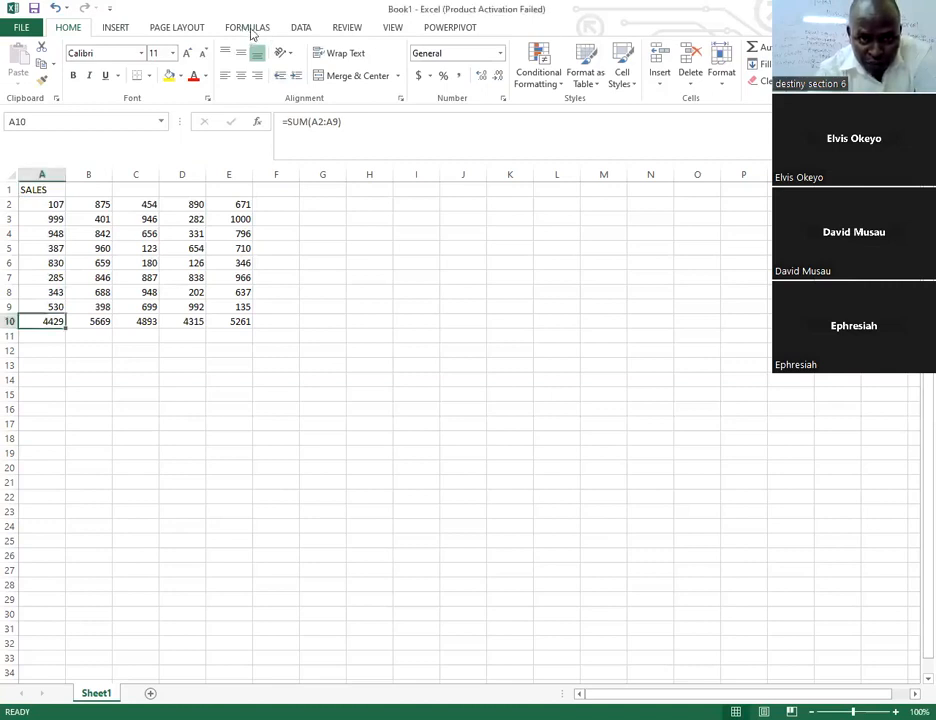
{"action": "left_click", "coordinate": [245, 28]}
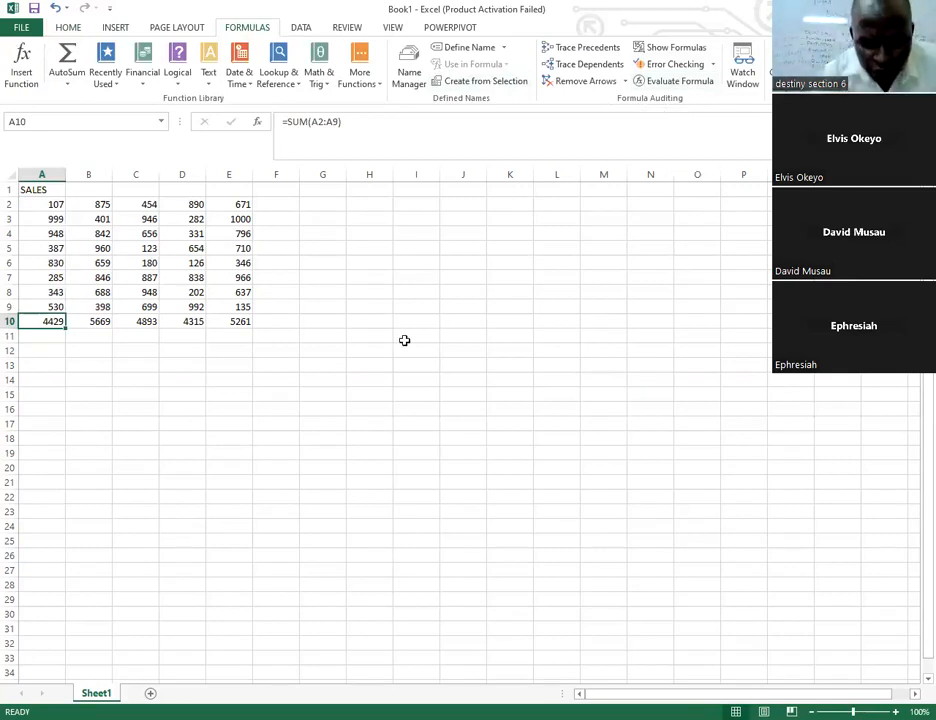
{"action": "key", "text": "alt+Tab"}
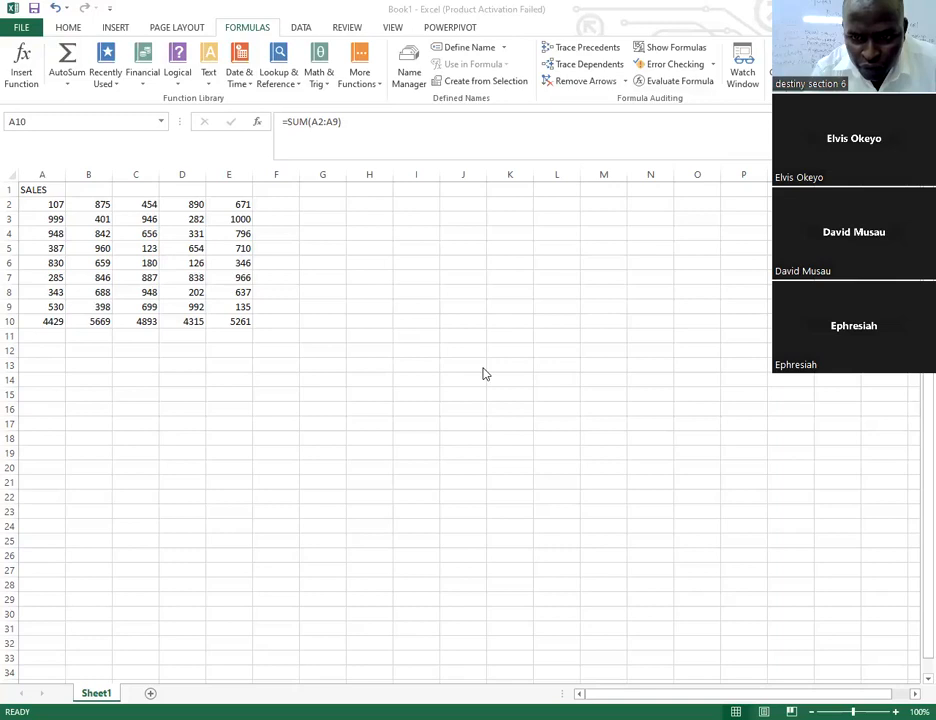
{"action": "key", "text": "alt+Tab"}
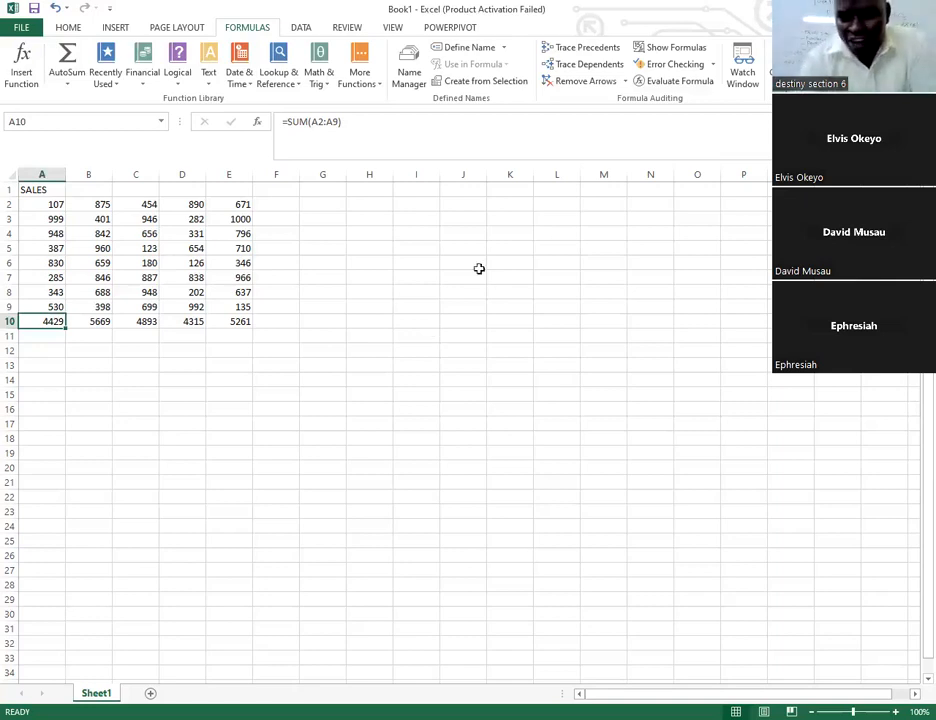
{"action": "left_click", "coordinate": [583, 50]}
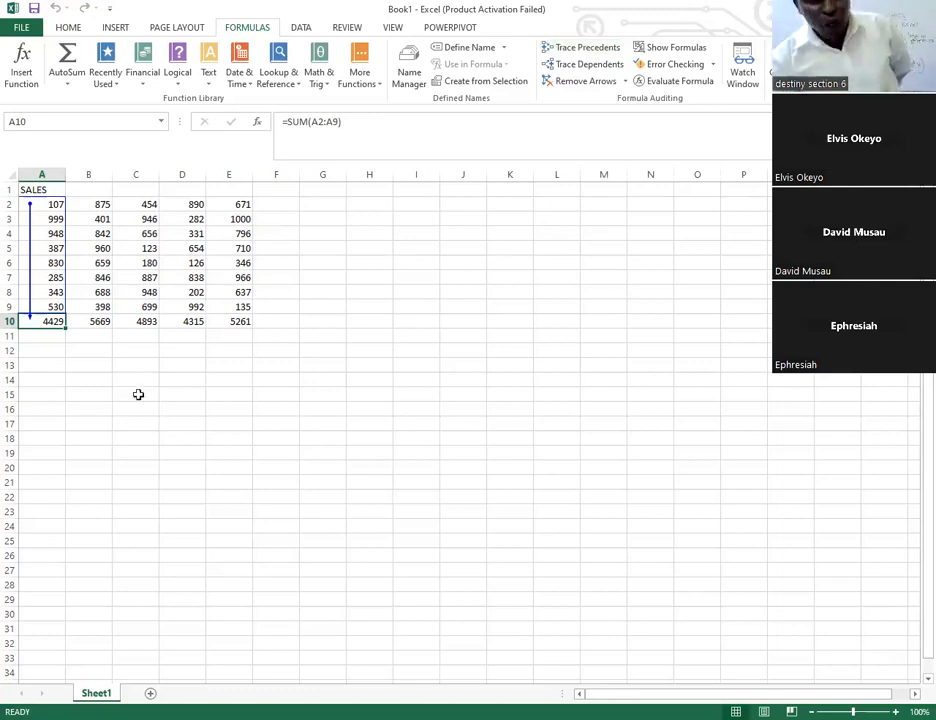
{"action": "left_click", "coordinate": [69, 346]}
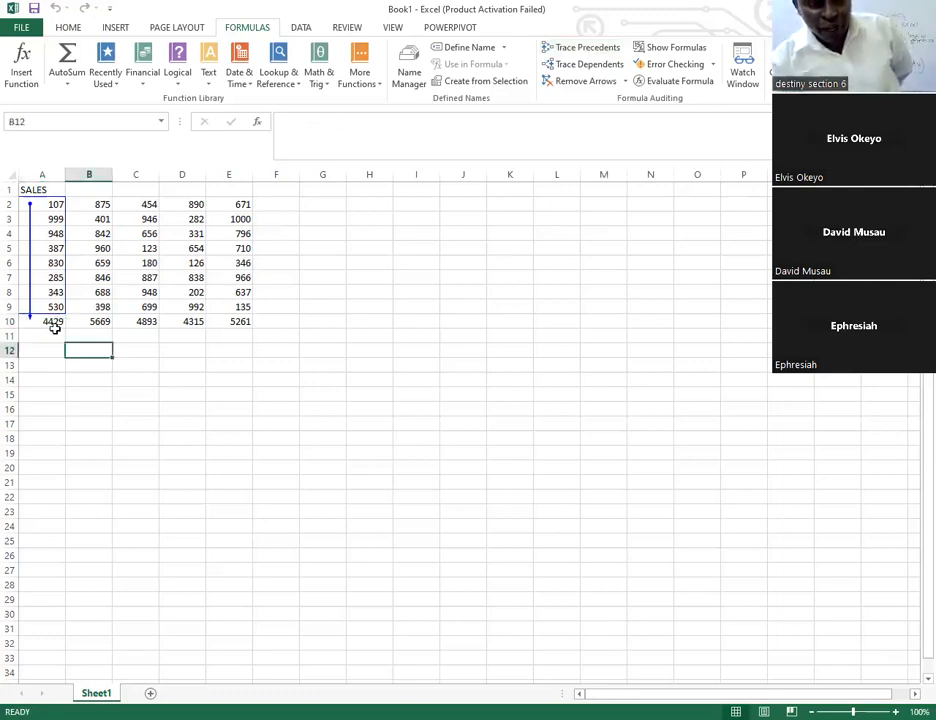
{"action": "left_click", "coordinate": [588, 81]}
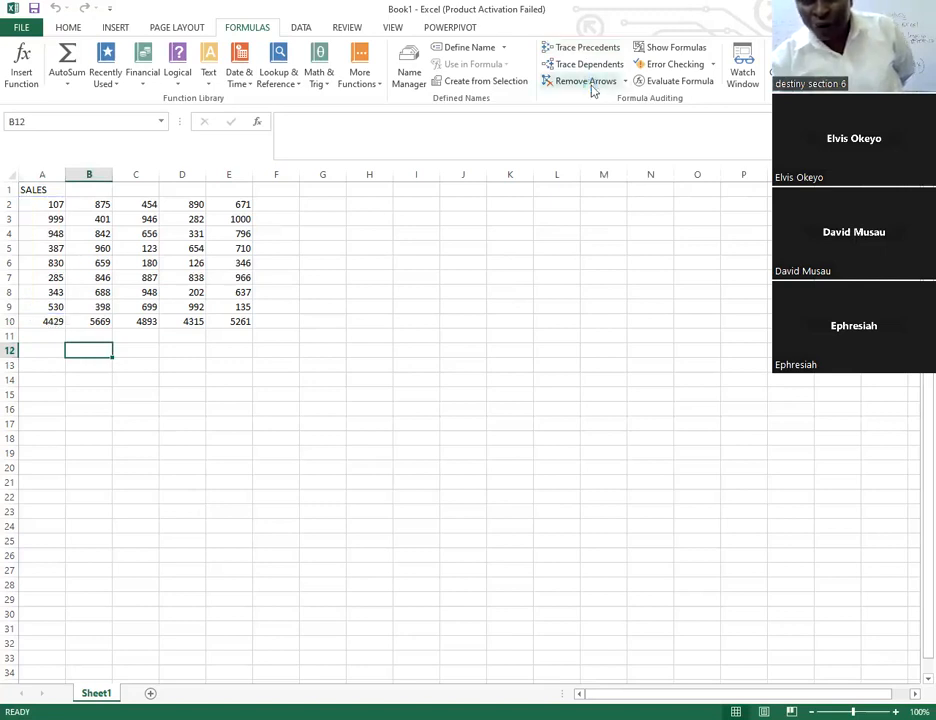
Trace the dependents of A2:A9, also trying Trace Precedents on that range, and remove the tracer arrows.
{"action": "left_click_drag", "start_coordinate": [52, 205], "coordinate": [55, 308]}
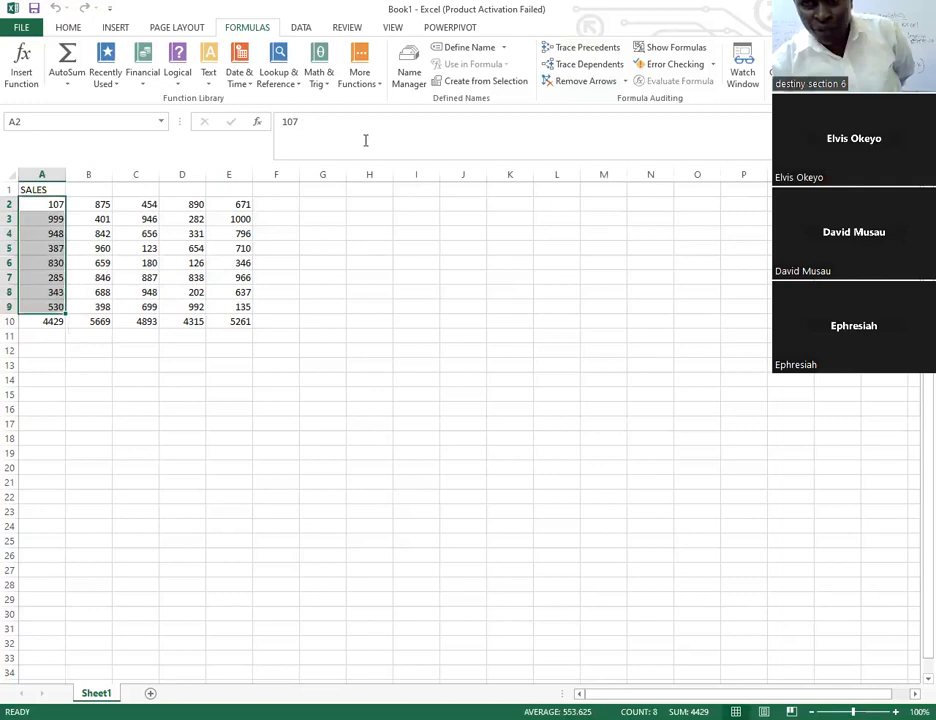
{"action": "left_click", "coordinate": [587, 66]}
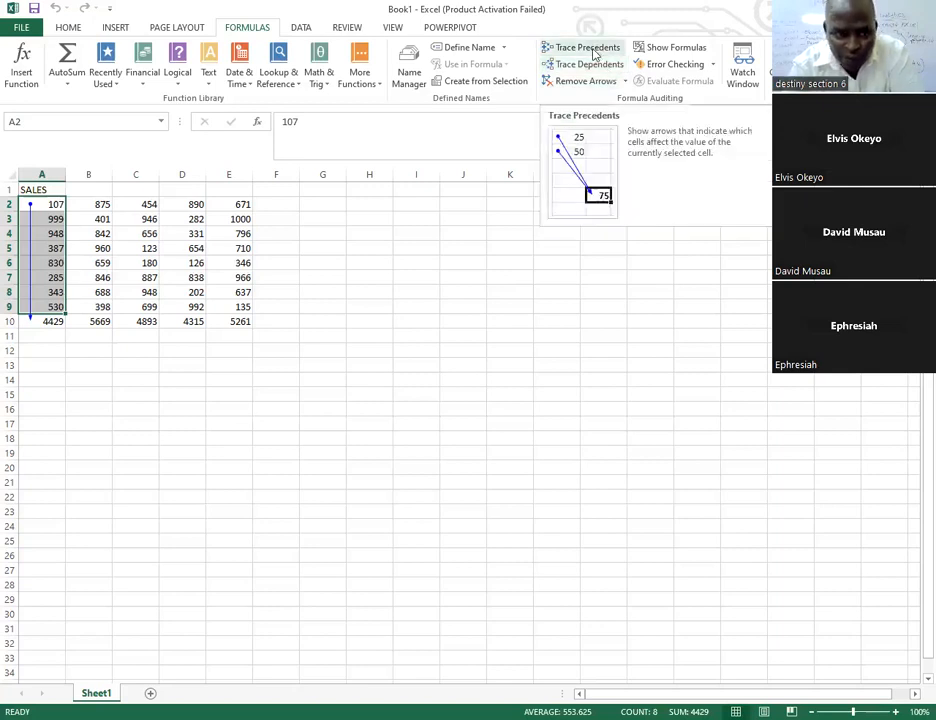
{"action": "left_click", "coordinate": [595, 53]}
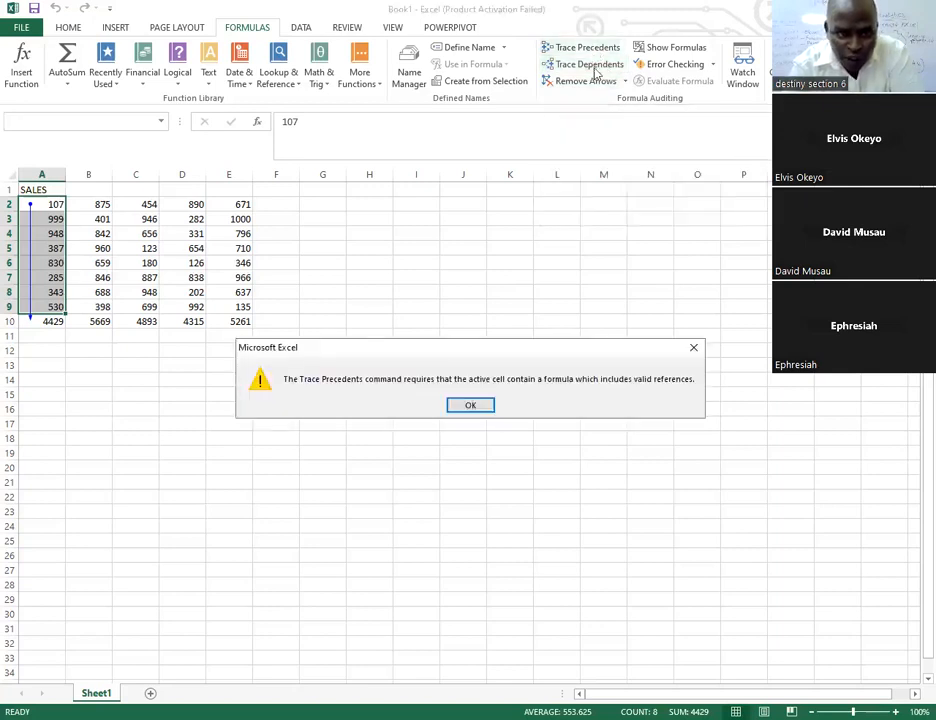
{"action": "left_click", "coordinate": [472, 405]}
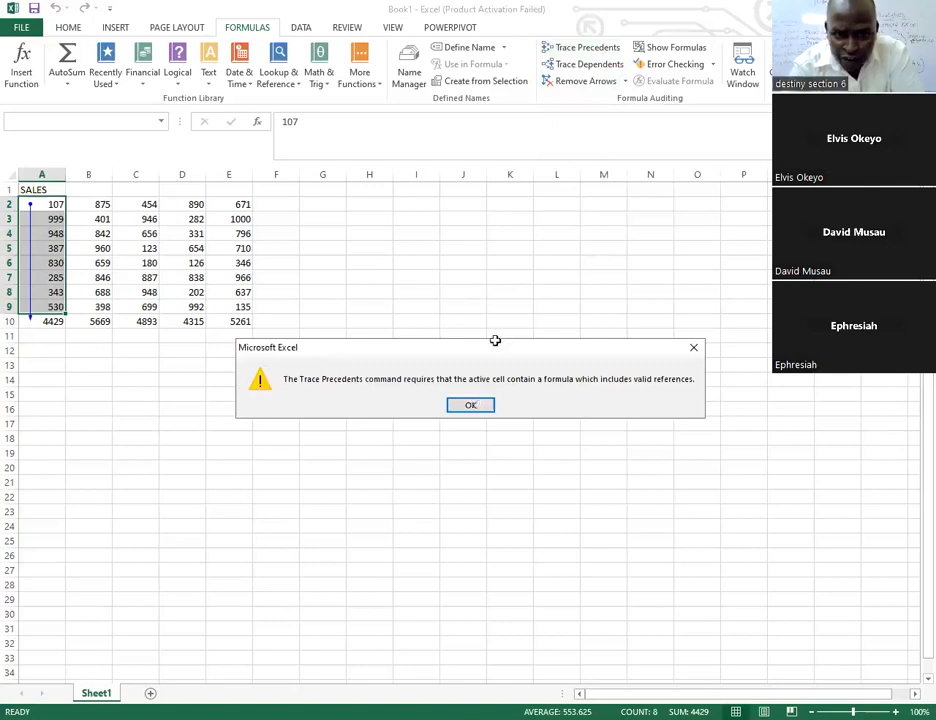
{"action": "left_click", "coordinate": [495, 338]}
{"action": "left_click", "coordinate": [558, 82]}
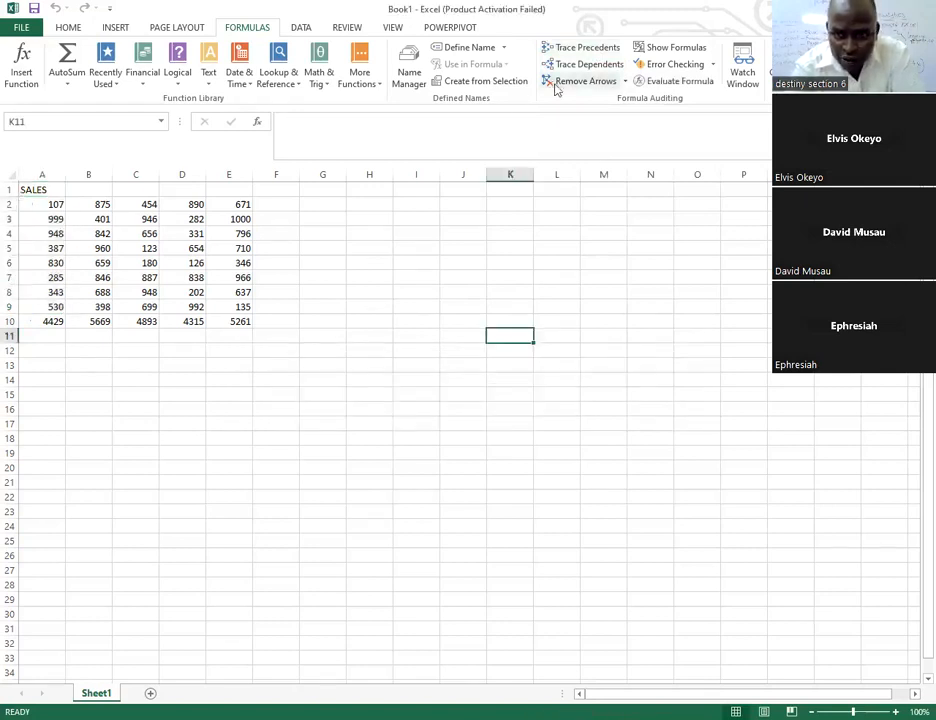
Trace the dependents of the first sales figure in A2.
{"action": "left_click", "coordinate": [36, 349]}
{"action": "left_click_drag", "start_coordinate": [45, 203], "coordinate": [48, 292]}
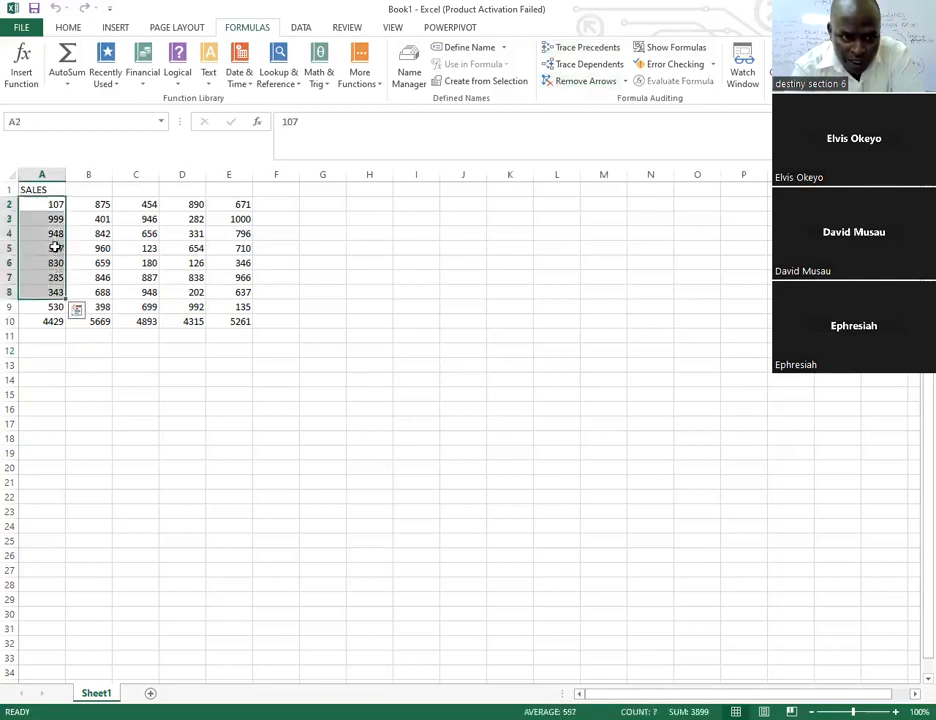
{"action": "left_click", "coordinate": [52, 307]}
{"action": "left_click", "coordinate": [53, 203]}
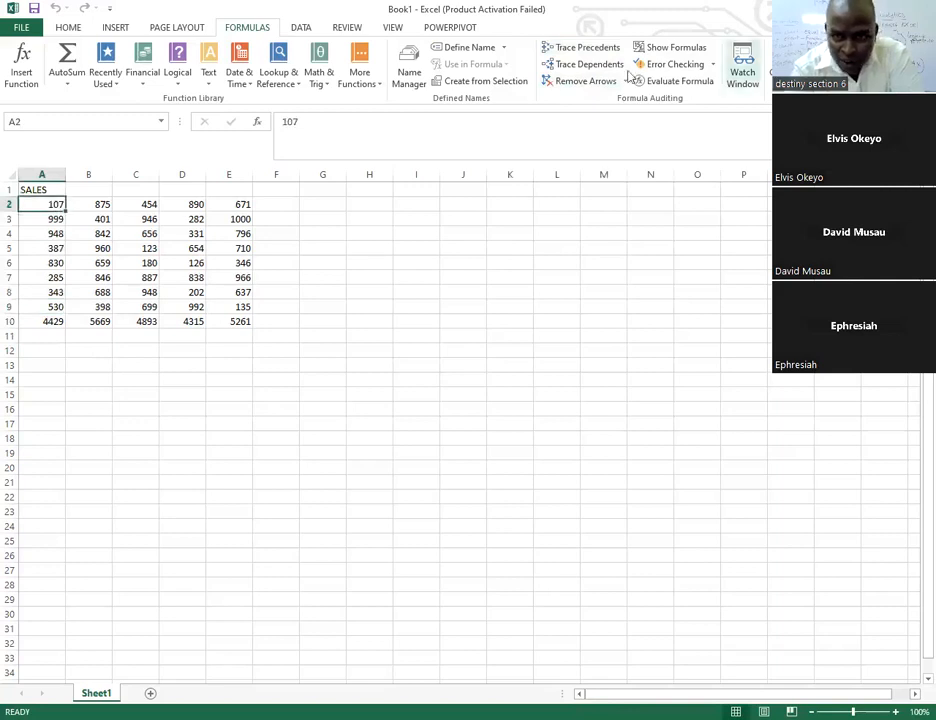
{"action": "left_click", "coordinate": [600, 66]}
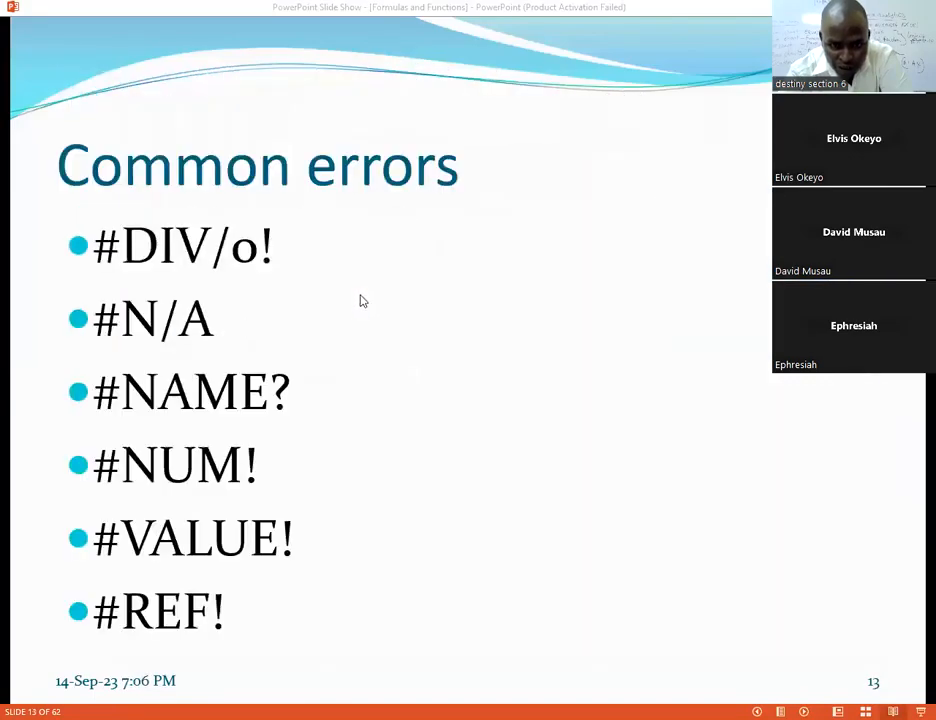
Look through the Formulas and Functions slides from the common errors list to the MATCH function.
{"action": "scroll", "coordinate": [362, 301], "scroll_direction": "down", "scroll_amount": 6}
{"action": "scroll", "coordinate": [362, 301], "scroll_direction": "down", "scroll_amount": 1}
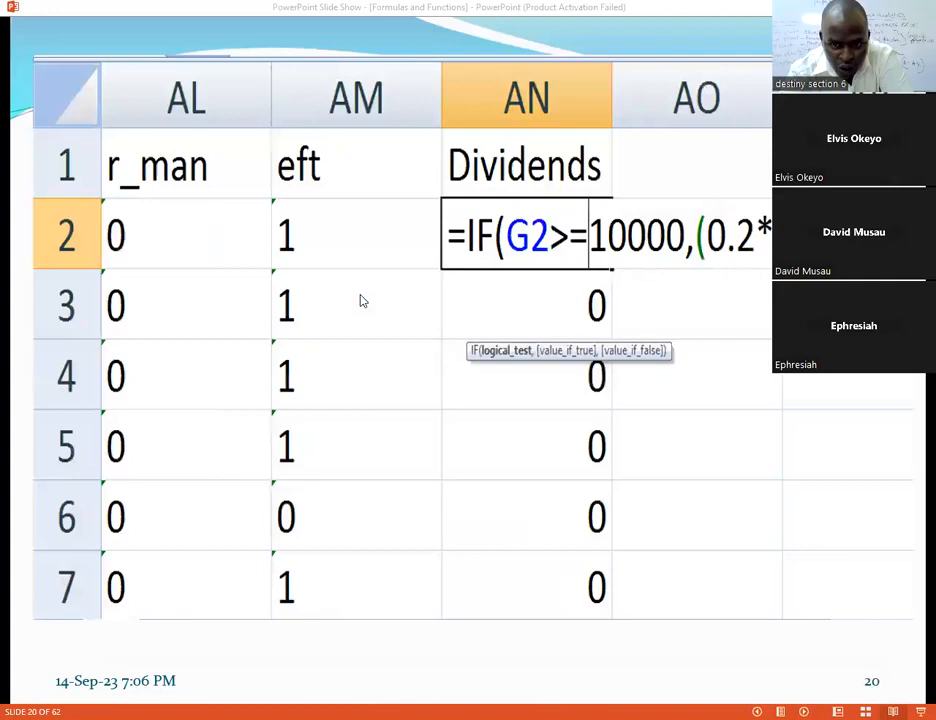
{"action": "scroll", "coordinate": [362, 301], "scroll_direction": "down", "scroll_amount": 1}
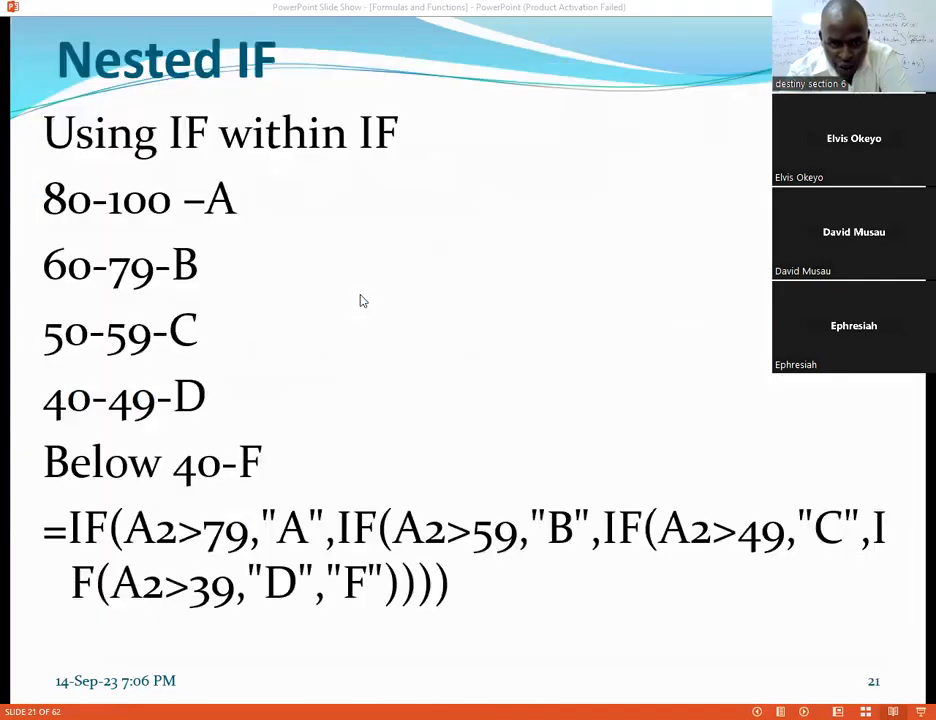
{"action": "scroll", "coordinate": [362, 301], "scroll_direction": "down", "scroll_amount": 4}
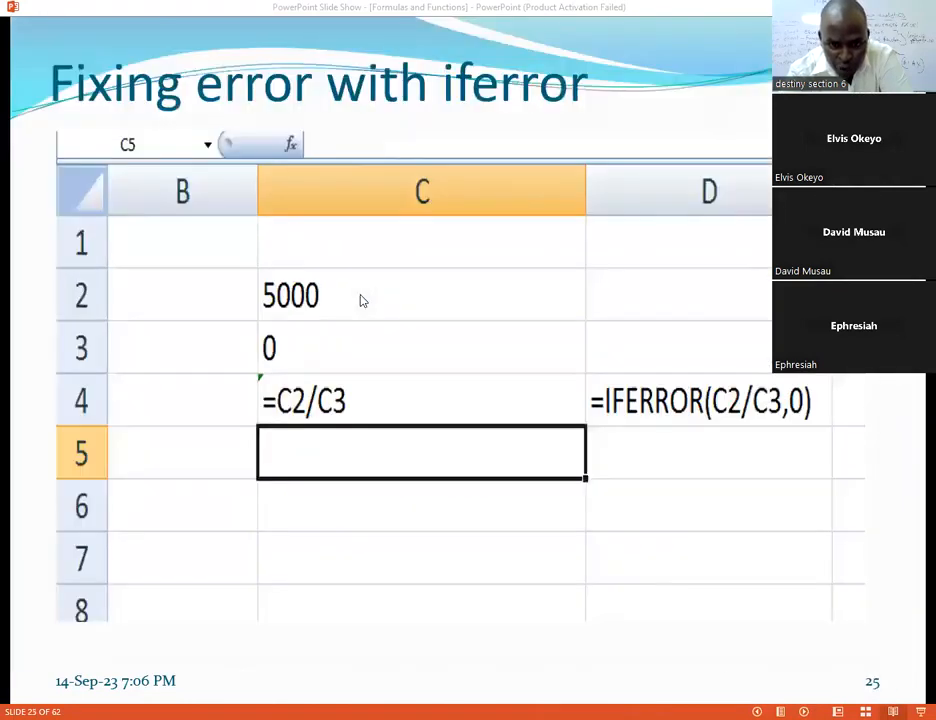
{"action": "scroll", "coordinate": [362, 301], "scroll_direction": "down", "scroll_amount": 6}
{"action": "scroll", "coordinate": [362, 301], "scroll_direction": "down", "scroll_amount": 7}
{"action": "scroll", "coordinate": [362, 300], "scroll_direction": "down", "scroll_amount": 6}
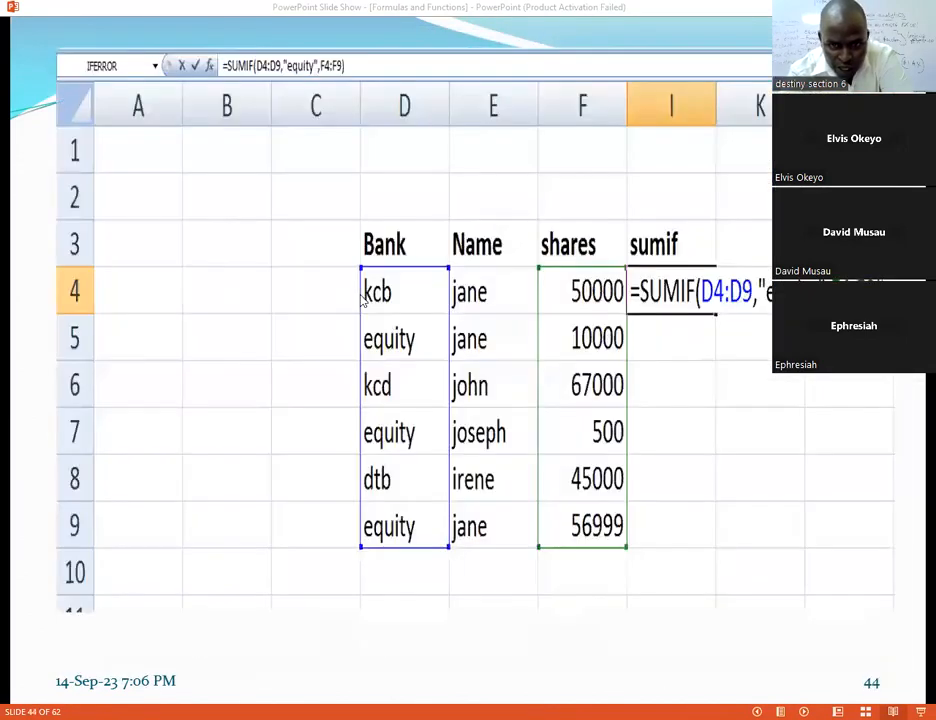
{"action": "scroll", "coordinate": [362, 301], "scroll_direction": "down", "scroll_amount": 6}
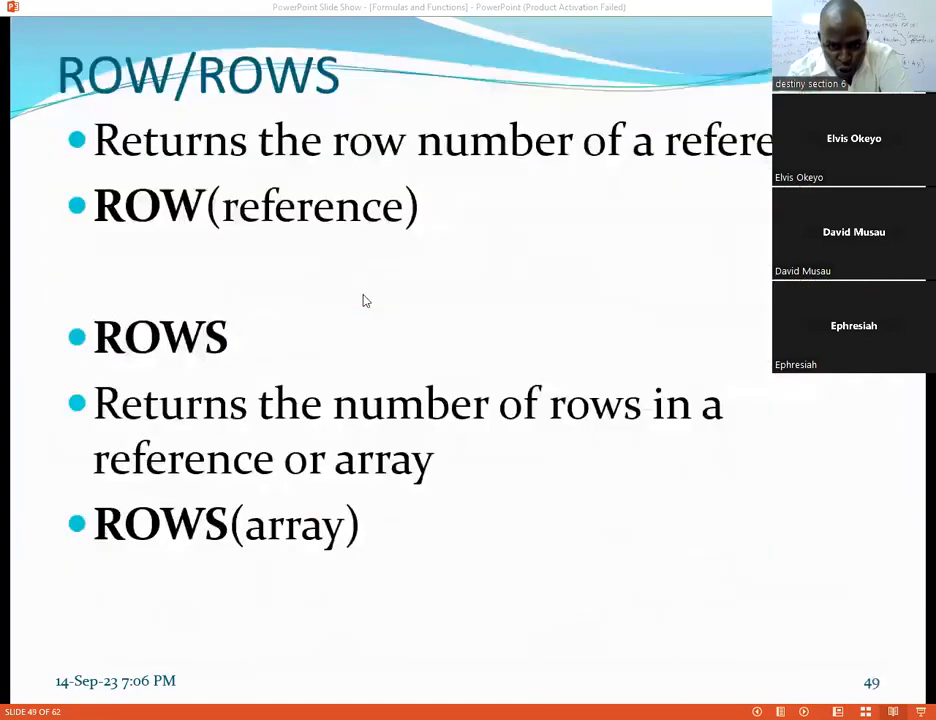
{"action": "scroll", "coordinate": [315, 320], "scroll_direction": "down", "scroll_amount": 6}
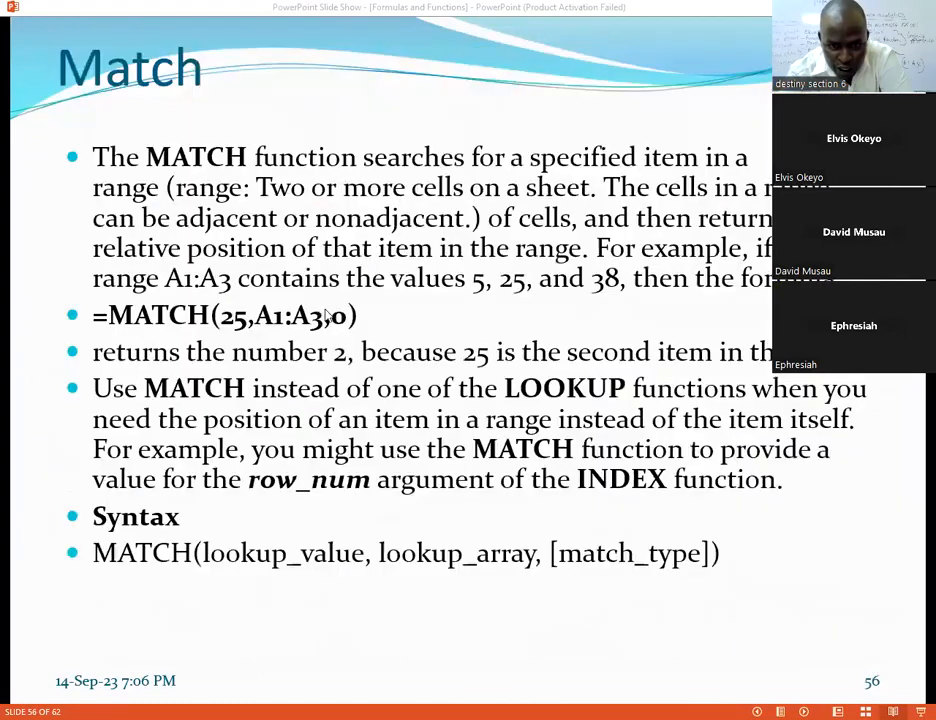
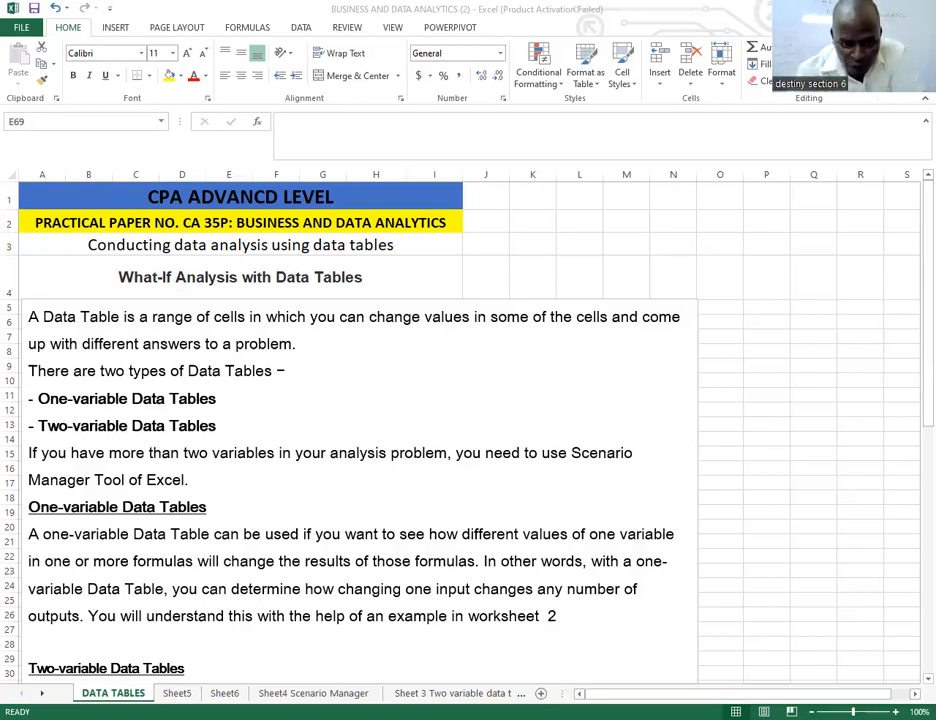
Reposition the loan question picture over rows 9 to 24 of the Sheet 3 two variable data table sheet, and return to the DATA TABLES sheet.
{"action": "left_click", "coordinate": [453, 693]}
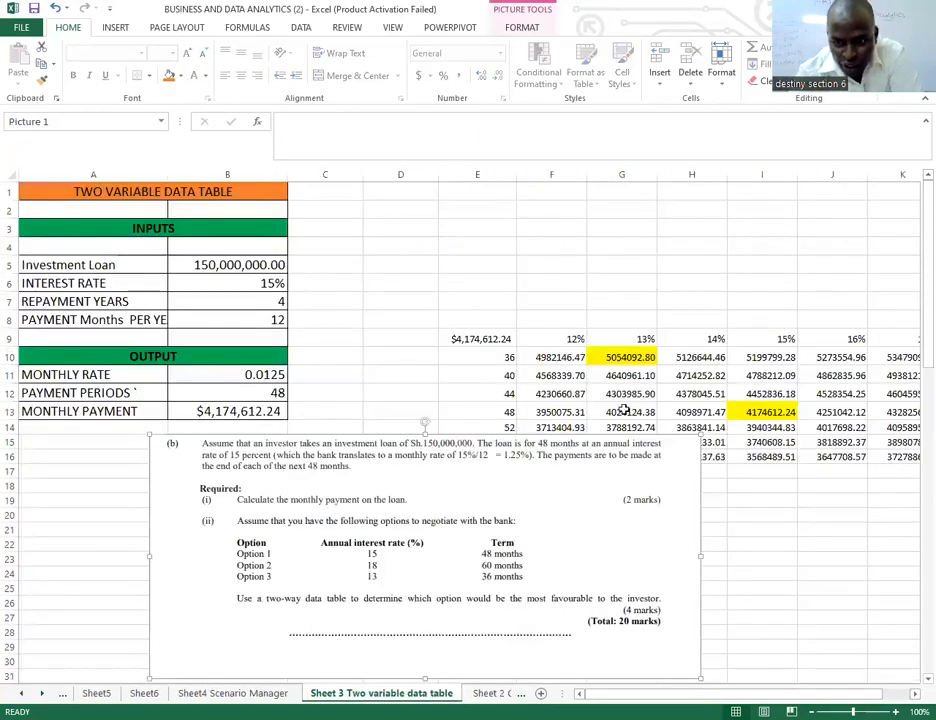
{"action": "left_click_drag", "start_coordinate": [254, 474], "coordinate": [373, 521]}
{"action": "left_click_drag", "start_coordinate": [314, 437], "coordinate": [288, 466]}
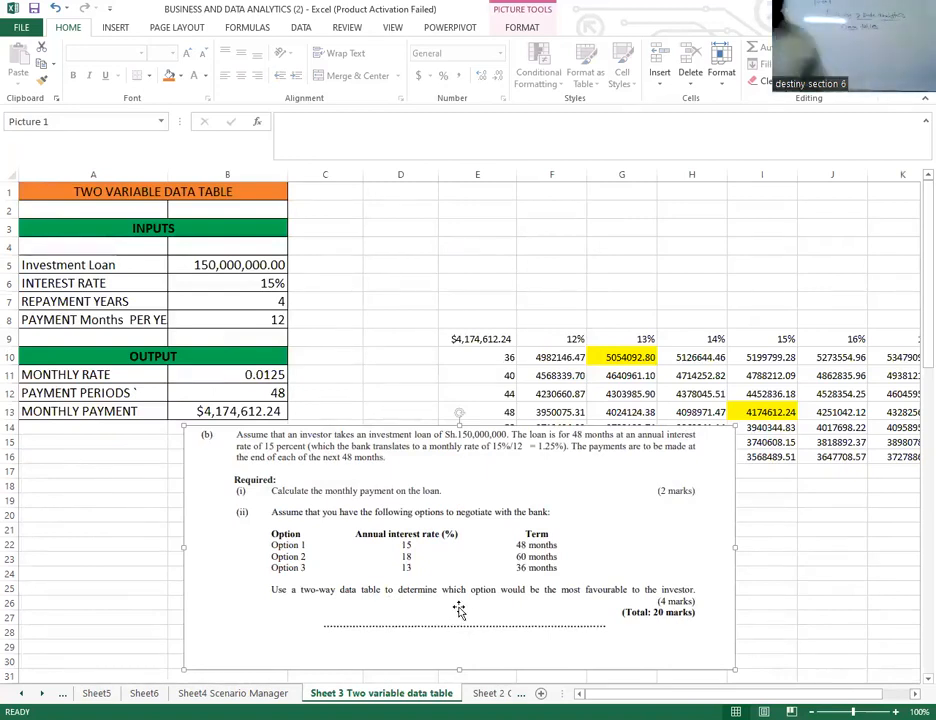
{"action": "left_click_drag", "start_coordinate": [350, 570], "coordinate": [194, 627]}
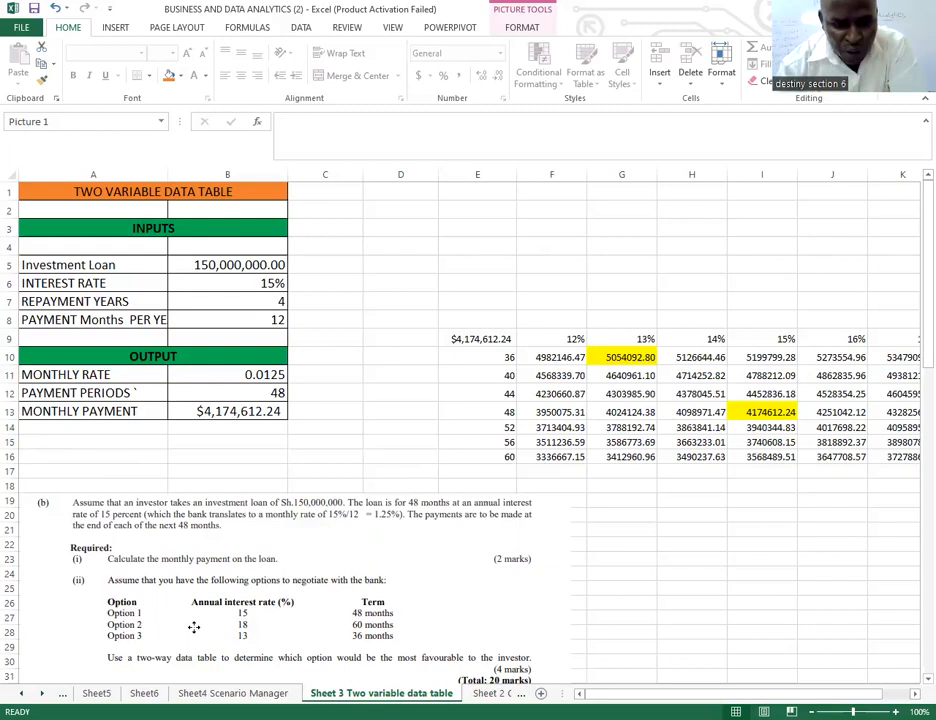
{"action": "left_click", "coordinate": [194, 627]}
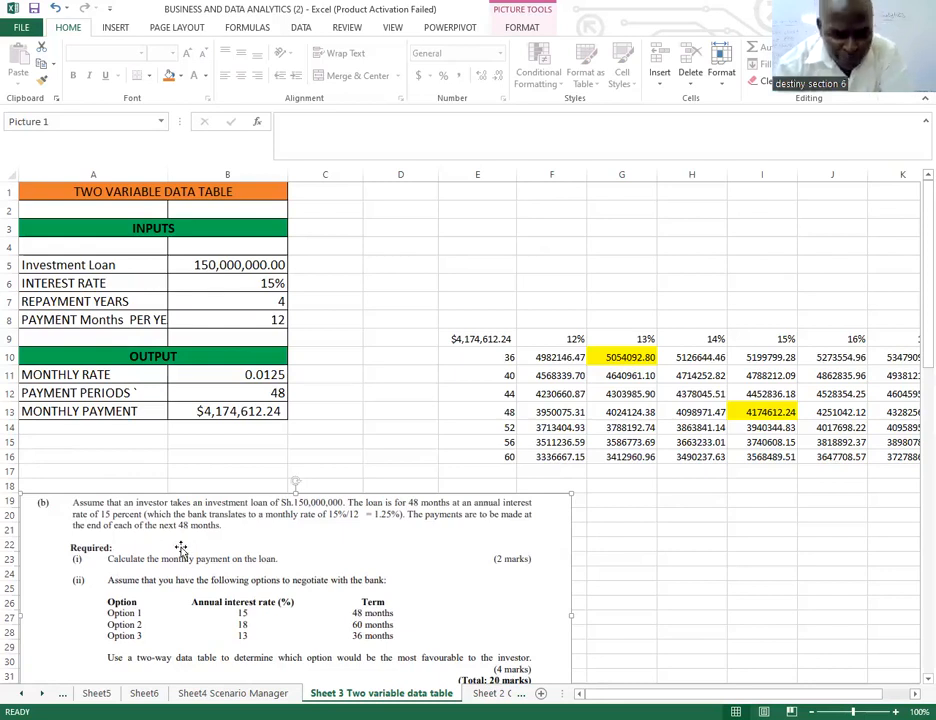
{"action": "left_click_drag", "start_coordinate": [241, 550], "coordinate": [178, 545]}
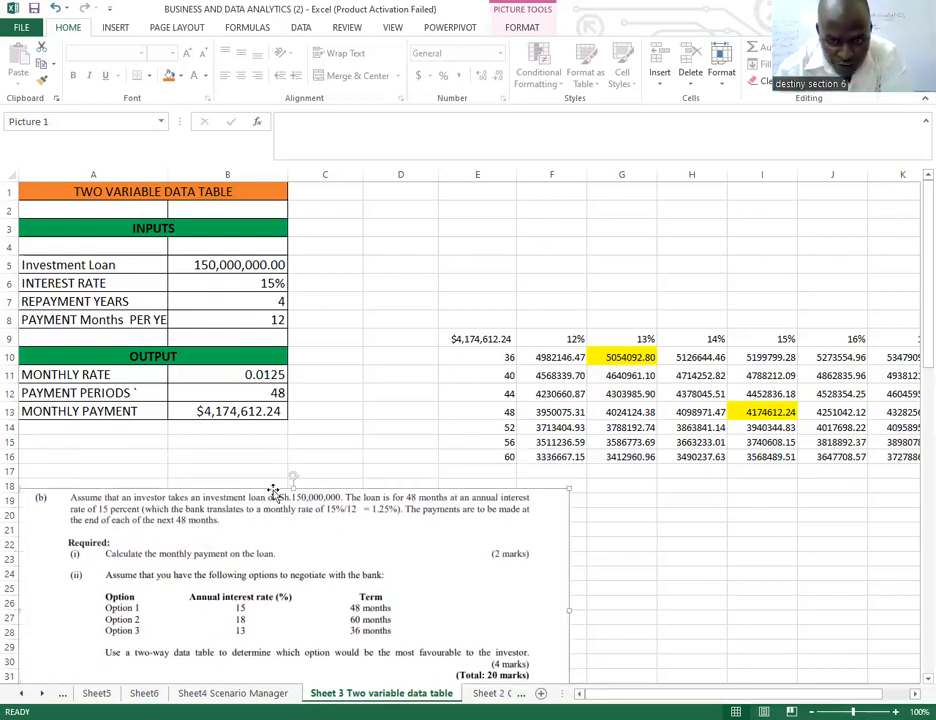
{"action": "left_click_drag", "start_coordinate": [351, 490], "coordinate": [364, 337]}
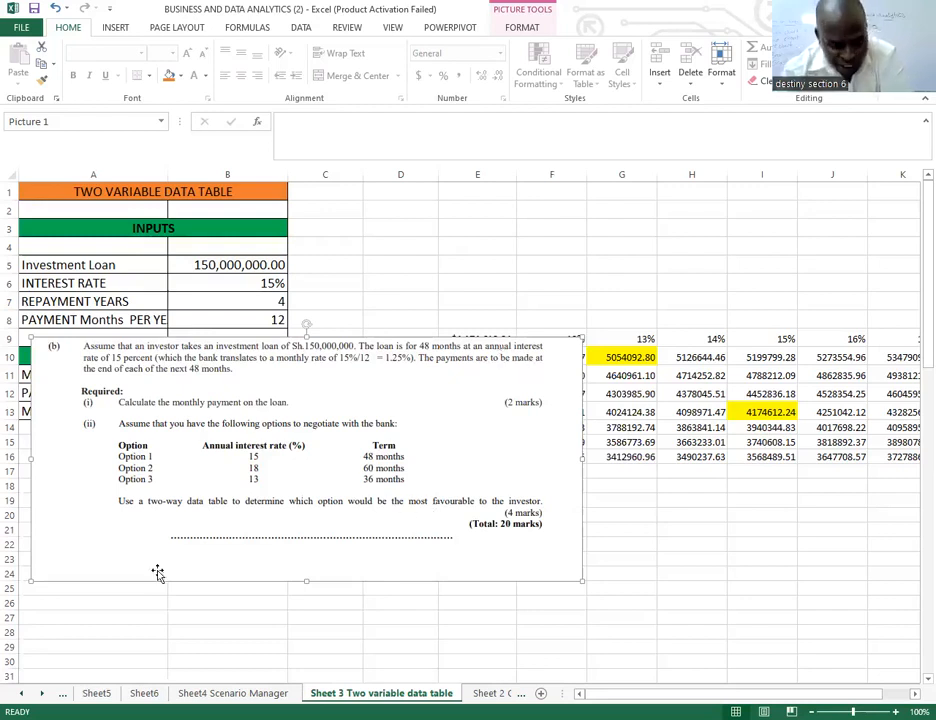
{"action": "left_click", "coordinate": [62, 694]}
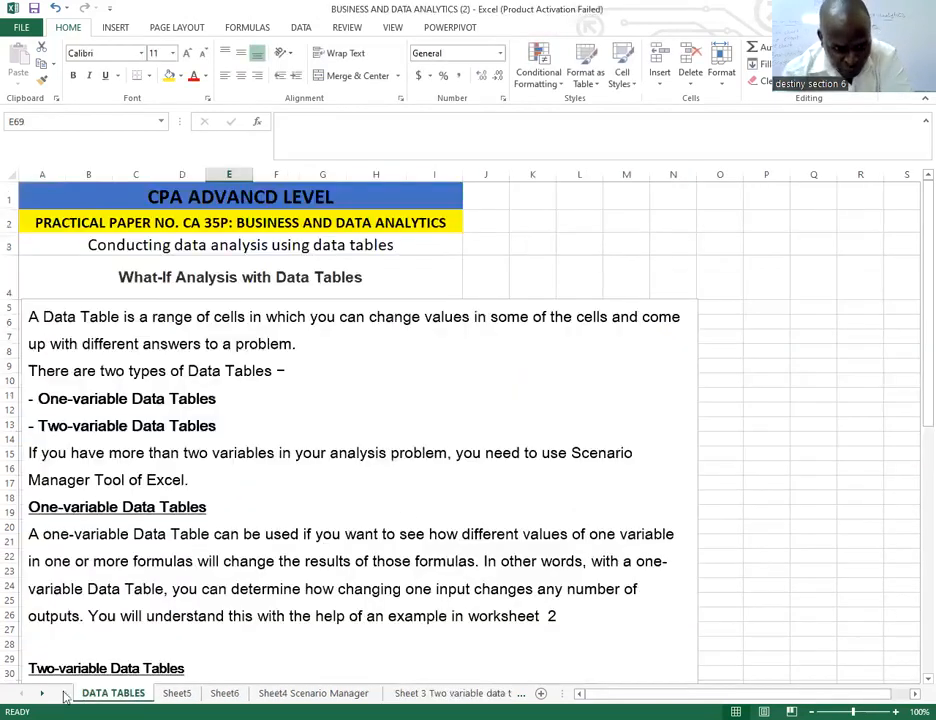
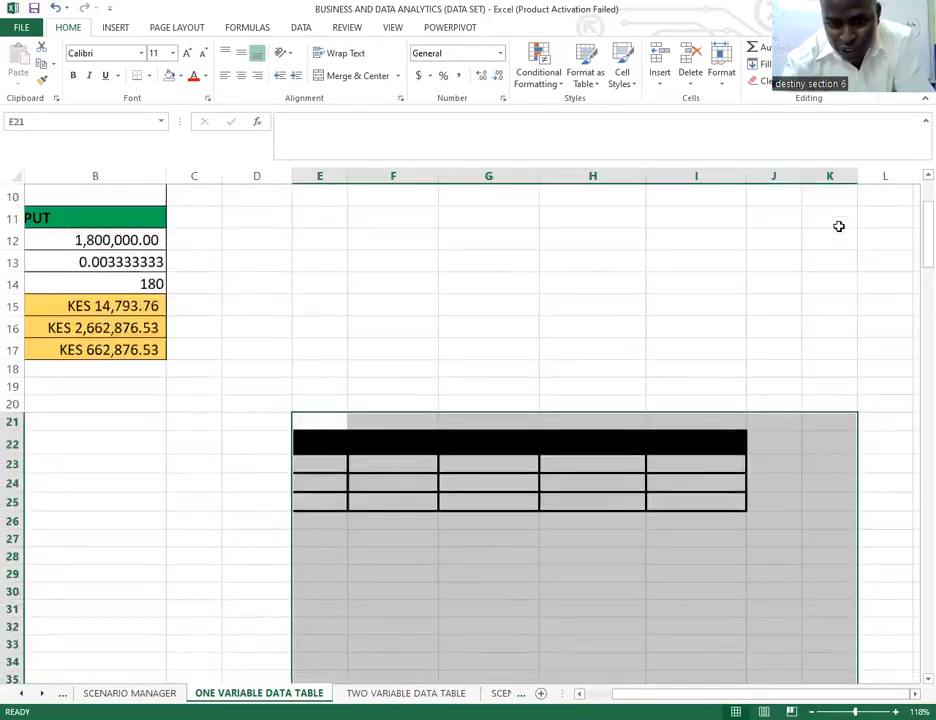
Remove all borders from the selected block starting at E21 and clear the fill colour from D19:J27.
{"action": "left_click", "coordinate": [148, 76]}
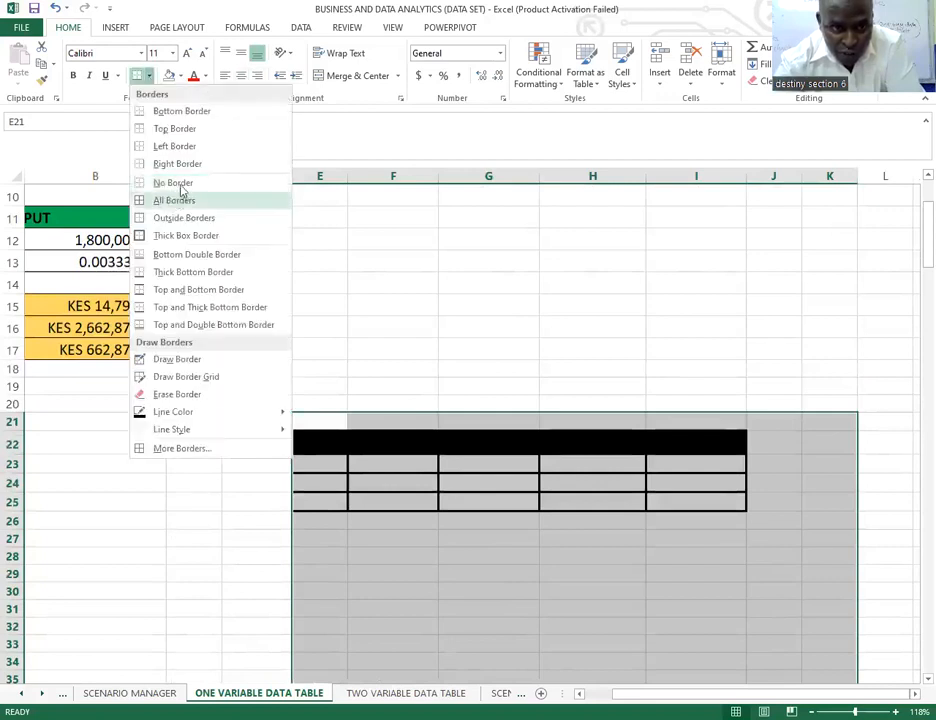
{"action": "left_click", "coordinate": [176, 182]}
{"action": "left_click", "coordinate": [462, 397]}
{"action": "left_click_drag", "start_coordinate": [288, 386], "coordinate": [756, 524]}
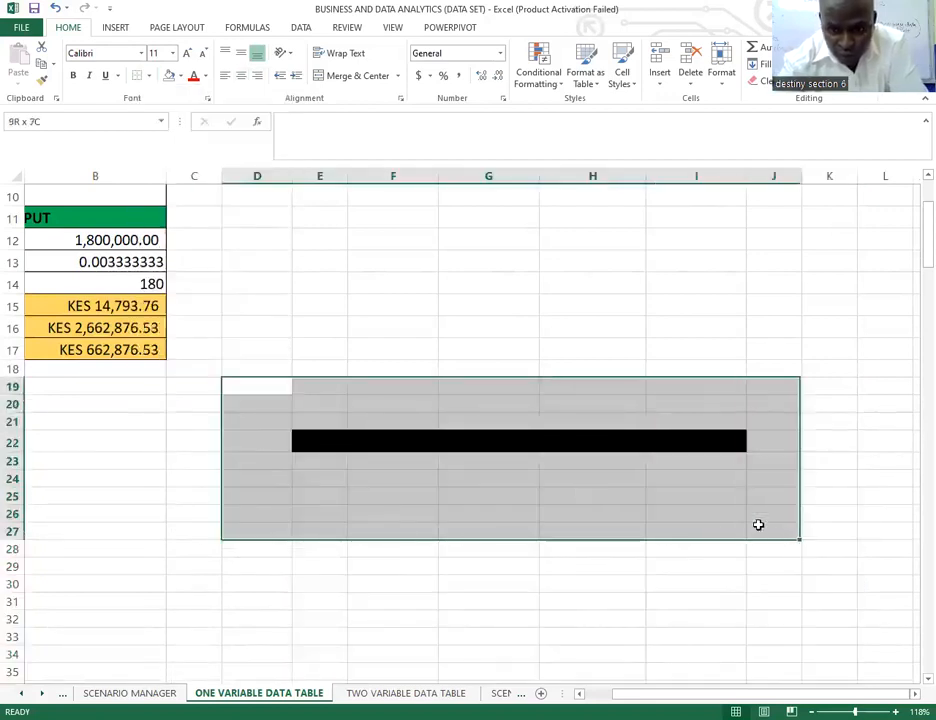
{"action": "left_click", "coordinate": [180, 77]}
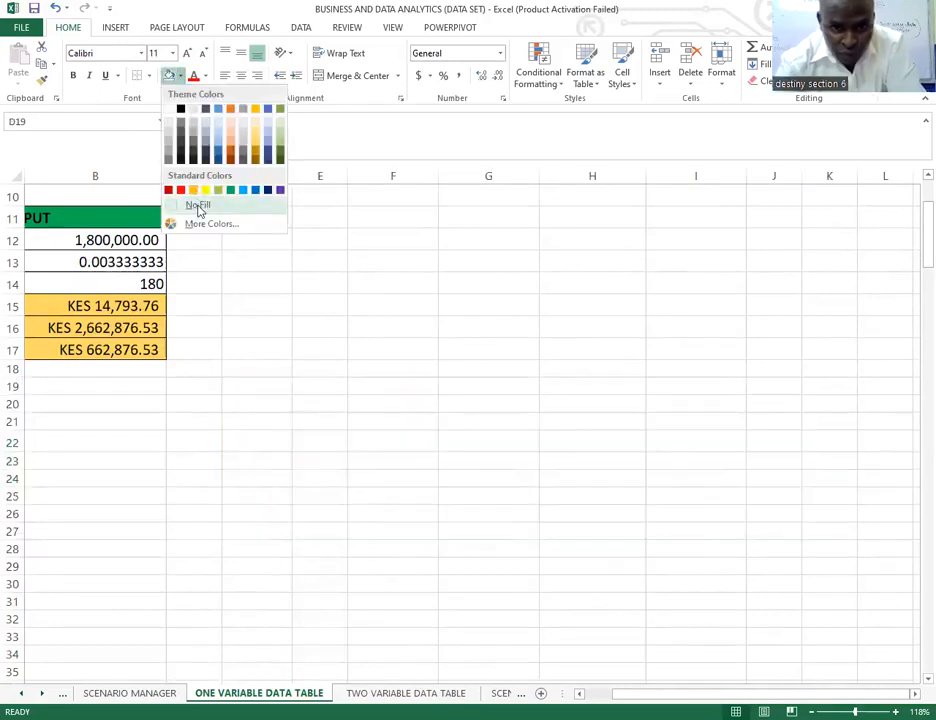
{"action": "left_click", "coordinate": [198, 205]}
{"action": "left_click", "coordinate": [480, 331]}
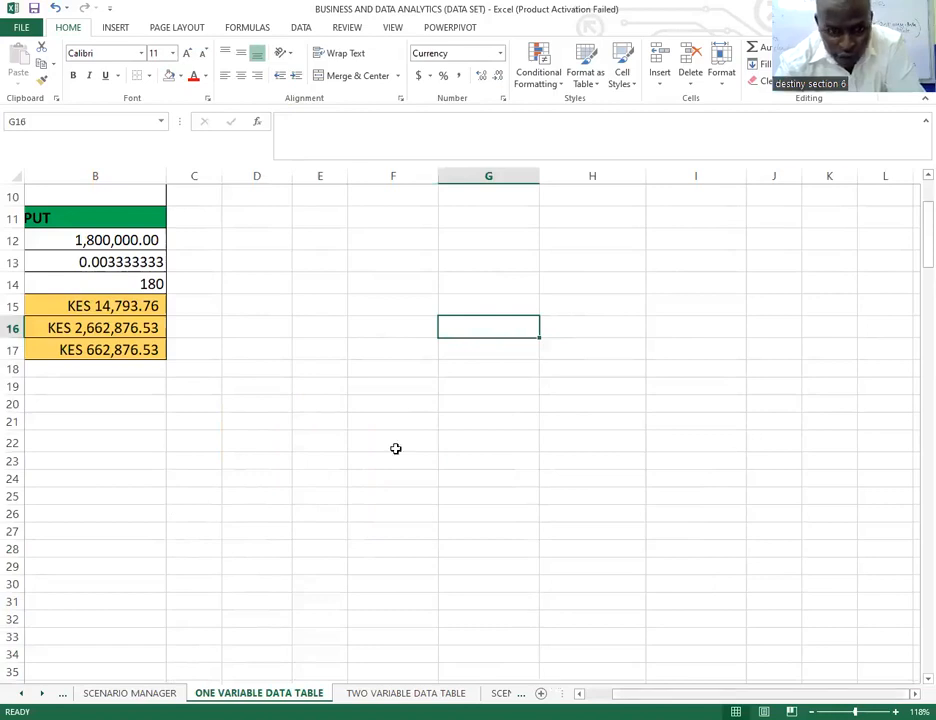
Delete the output values in B12:B17 and widen column A so its labels fit.
{"action": "scroll", "coordinate": [396, 449], "scroll_direction": "up", "scroll_amount": 3}
{"action": "scroll", "coordinate": [396, 449], "scroll_direction": "left", "scroll_amount": 1}
{"action": "left_click_drag", "start_coordinate": [251, 438], "coordinate": [261, 545]}
{"action": "key", "text": "Delete"}
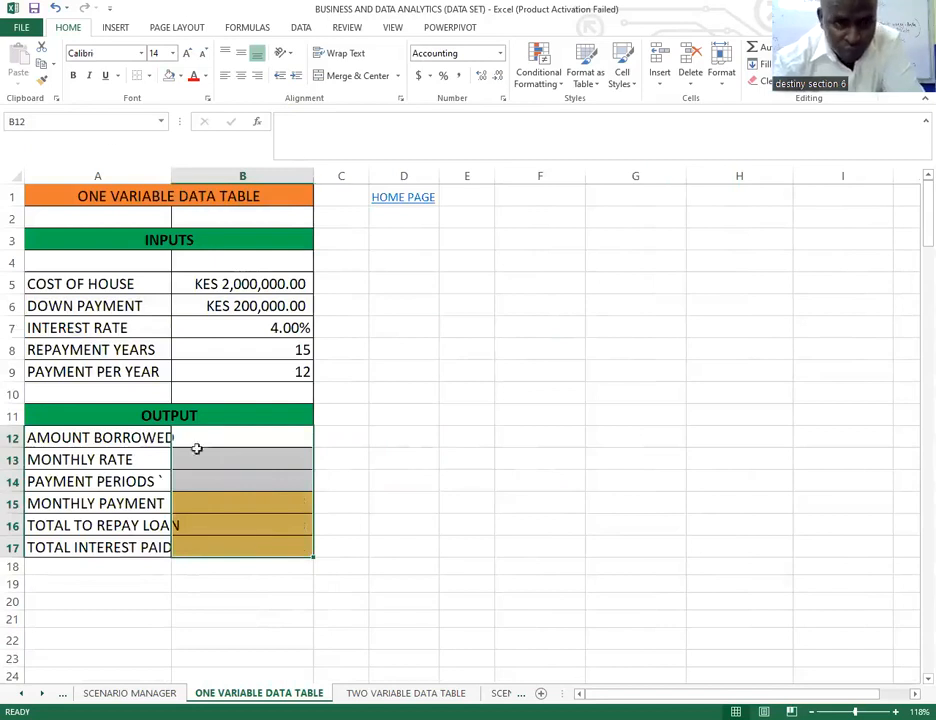
{"action": "left_click", "coordinate": [220, 516]}
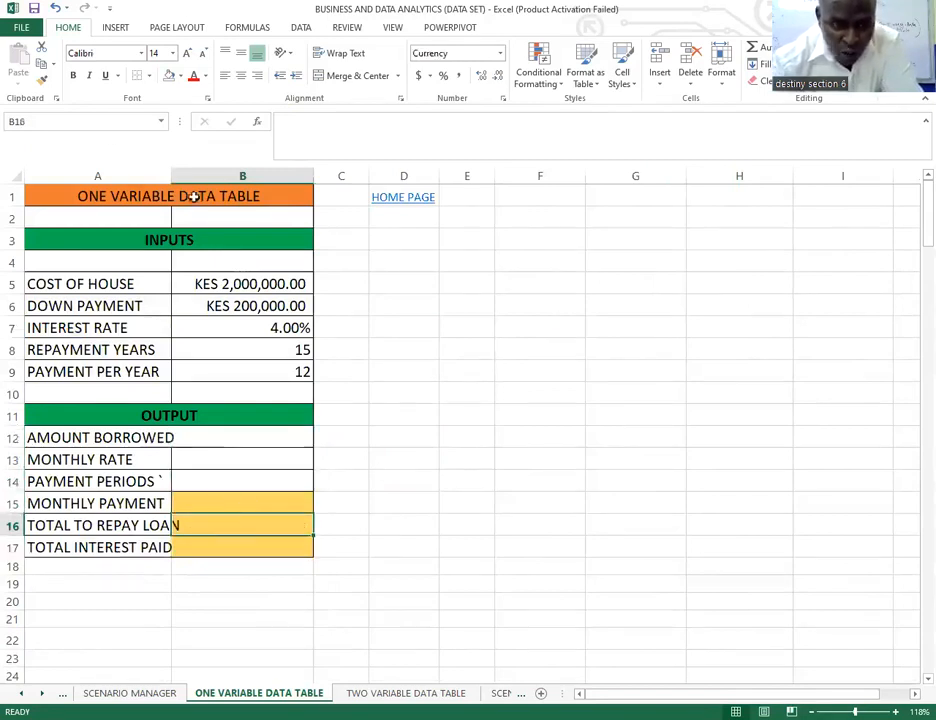
{"action": "left_click_drag", "start_coordinate": [173, 177], "coordinate": [192, 177]}
{"action": "left_click", "coordinate": [305, 328]}
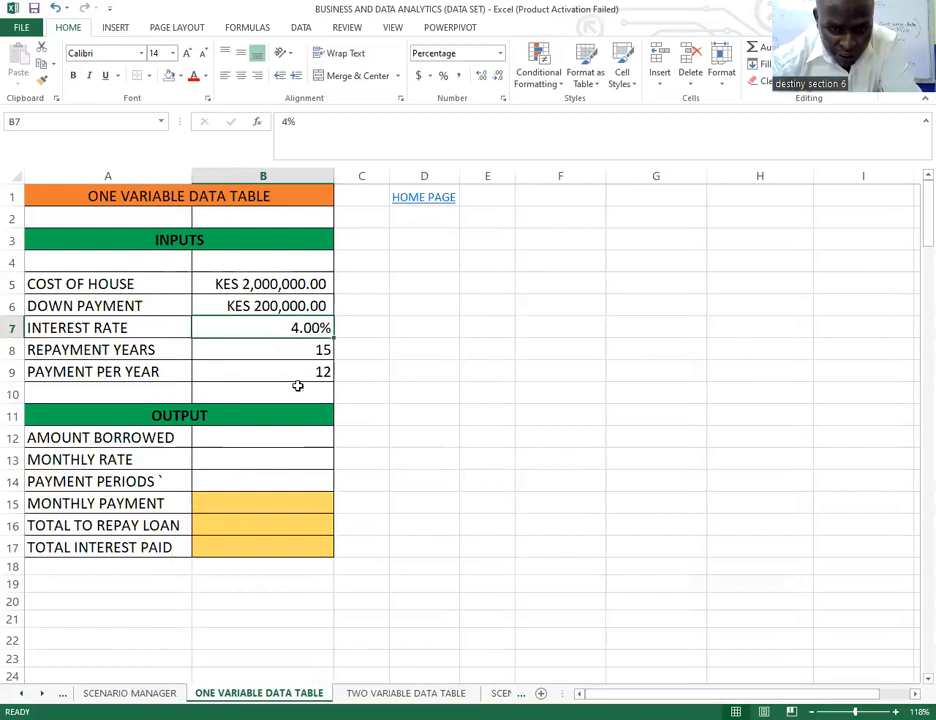
Remove the fill colour from the output cells B12:B17.
{"action": "left_click_drag", "start_coordinate": [238, 441], "coordinate": [247, 547]}
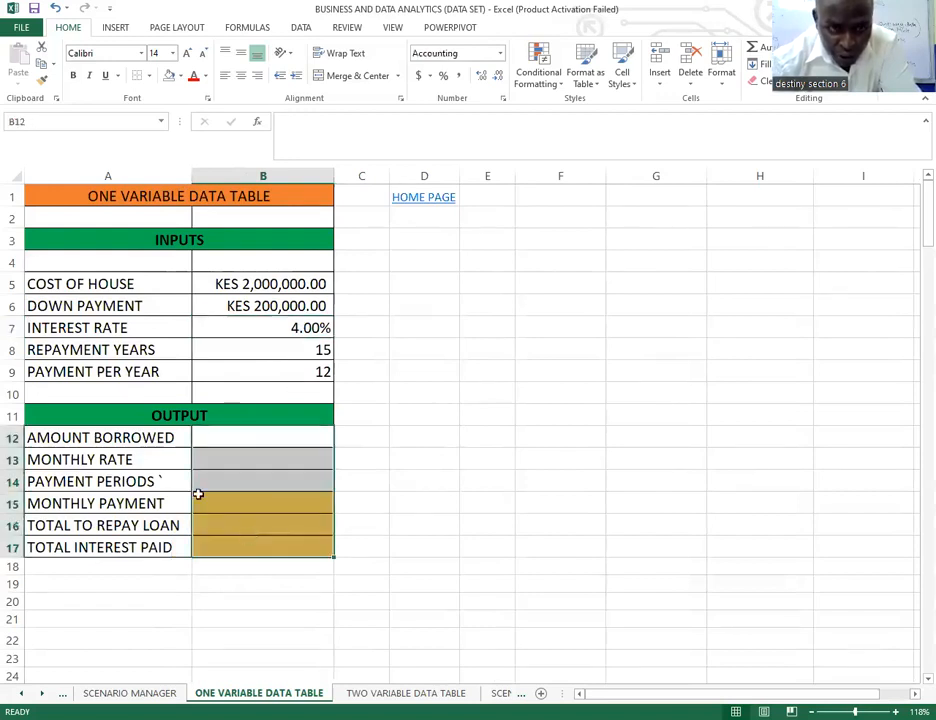
{"action": "left_click", "coordinate": [180, 76]}
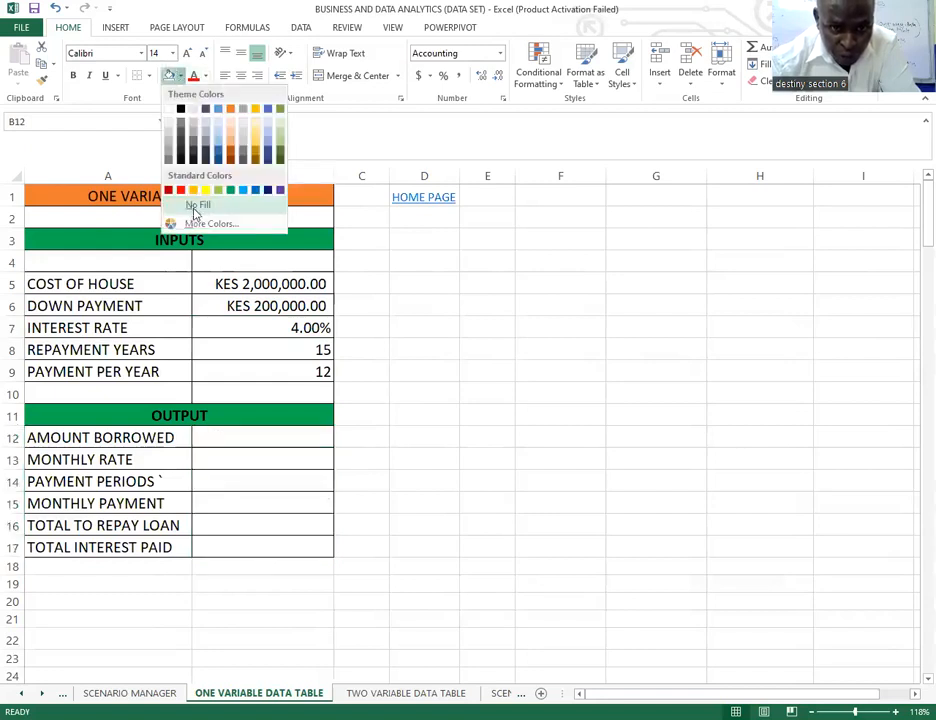
{"action": "left_click", "coordinate": [195, 206]}
{"action": "left_click", "coordinate": [404, 410]}
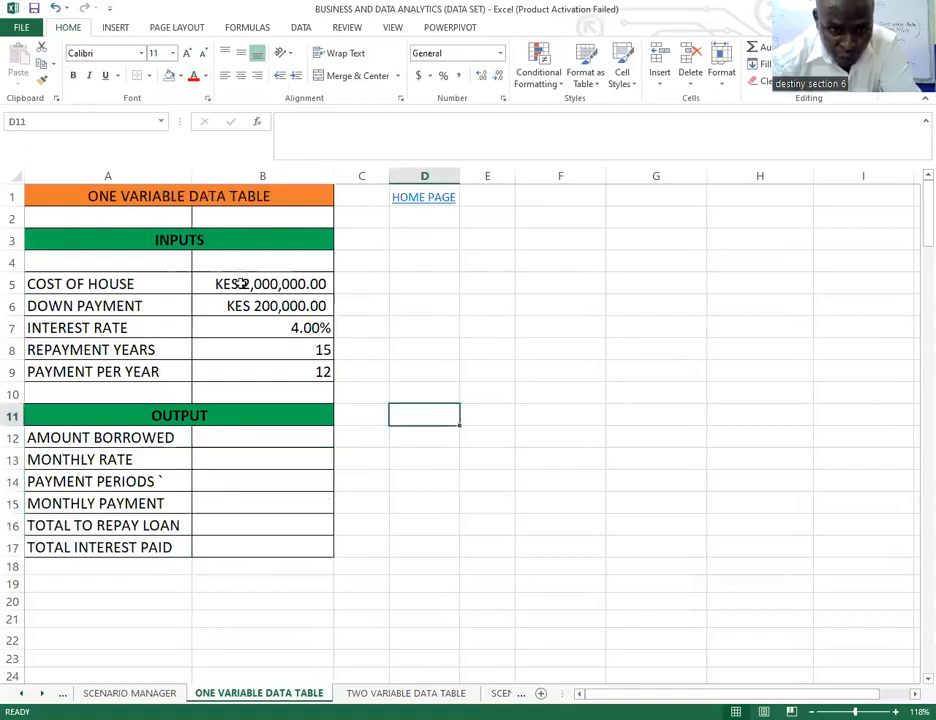
{"action": "scroll", "coordinate": [355, 450], "scroll_direction": "down", "scroll_amount": 3}
{"action": "scroll", "coordinate": [355, 450], "scroll_direction": "up", "scroll_amount": 3}
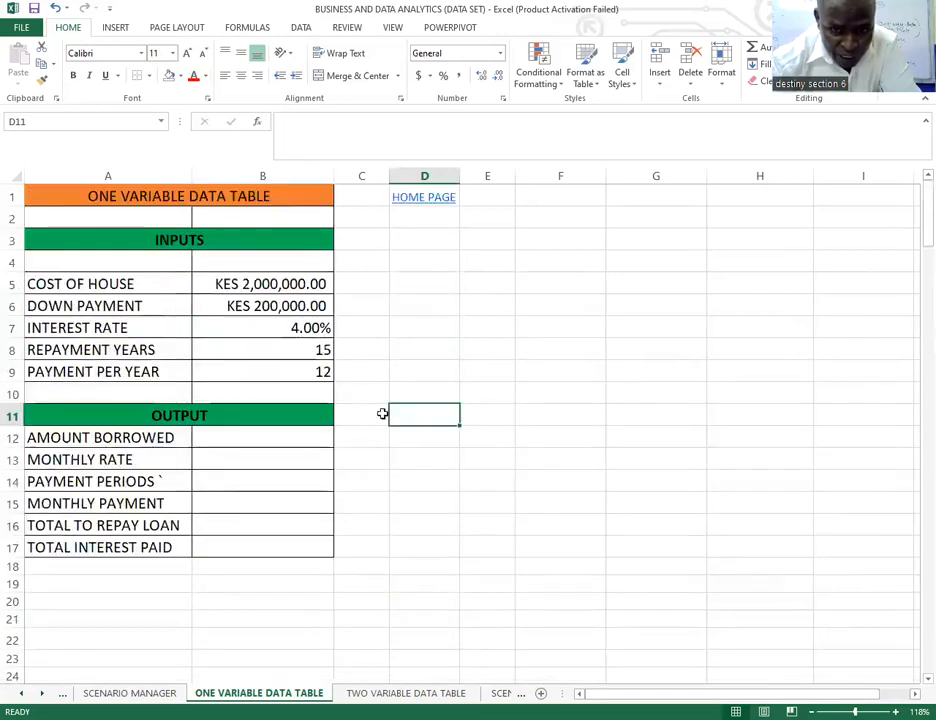
Follow the home page link to the dataset summary, review the DATA TABLES notes, and open the linked one-variable data table worksheet.
{"action": "left_click", "coordinate": [428, 199]}
{"action": "left_click", "coordinate": [428, 199]}
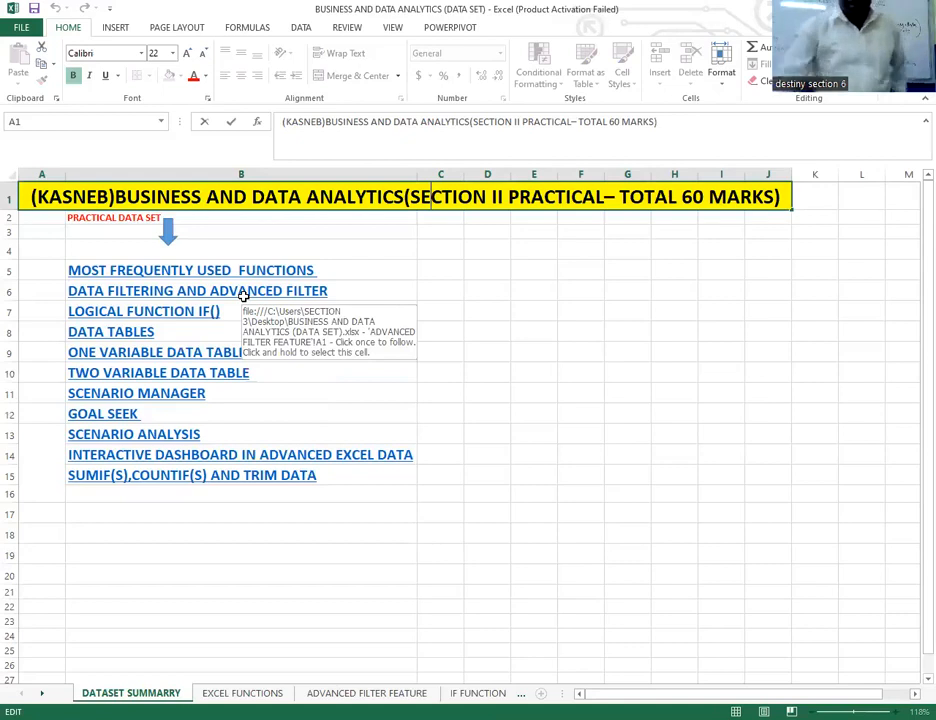
{"action": "left_click", "coordinate": [100, 334]}
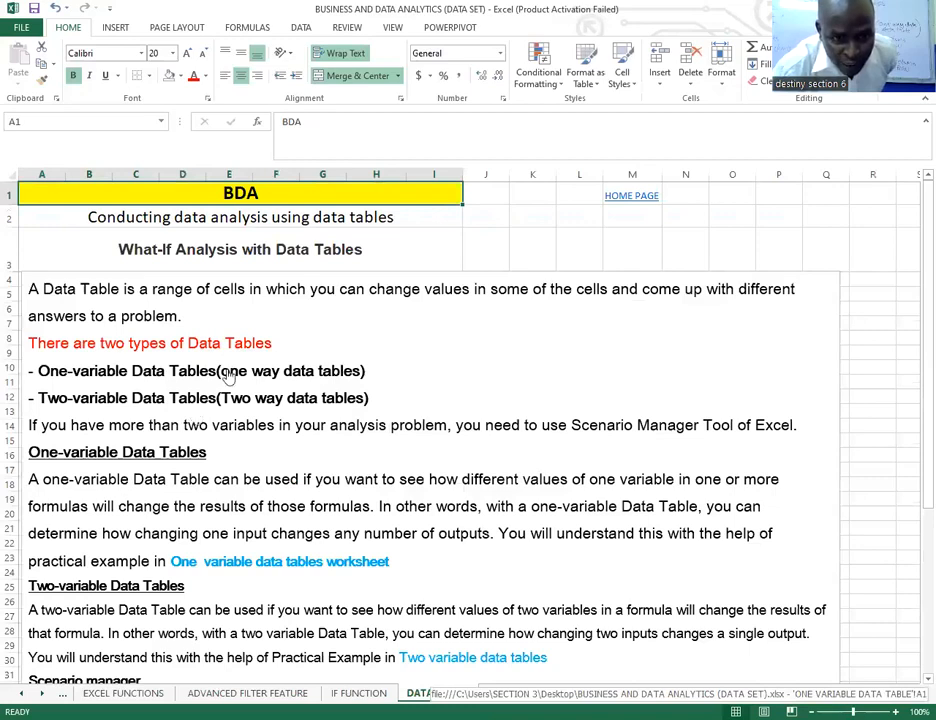
{"action": "scroll", "coordinate": [228, 375], "scroll_direction": "down", "scroll_amount": 2}
{"action": "scroll", "coordinate": [228, 375], "scroll_direction": "up", "scroll_amount": 2}
{"action": "scroll", "coordinate": [229, 407], "scroll_direction": "down", "scroll_amount": 2}
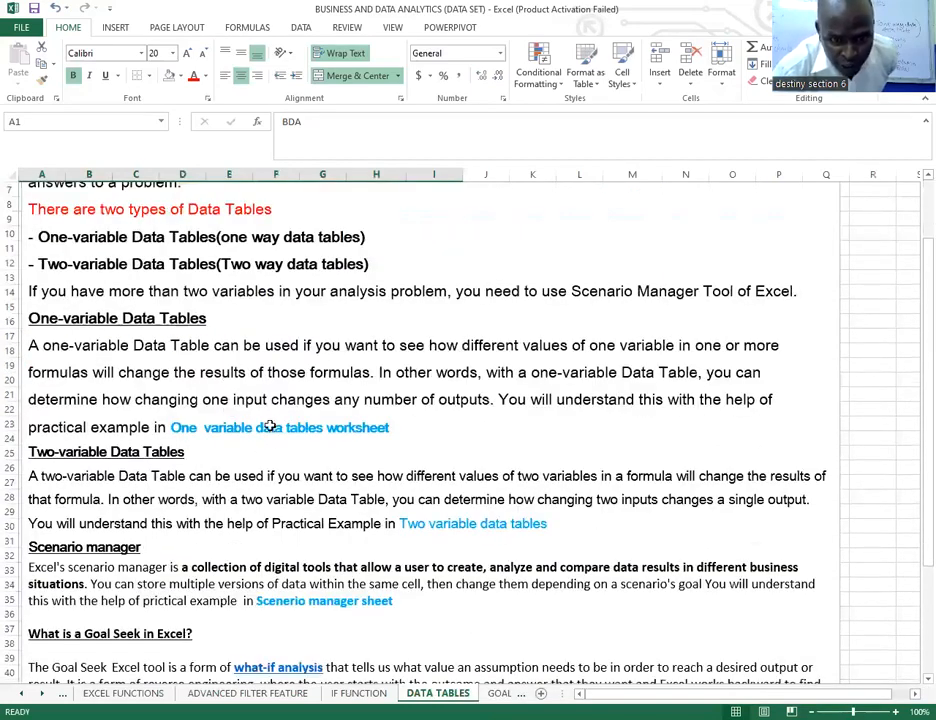
{"action": "left_click", "coordinate": [270, 428]}
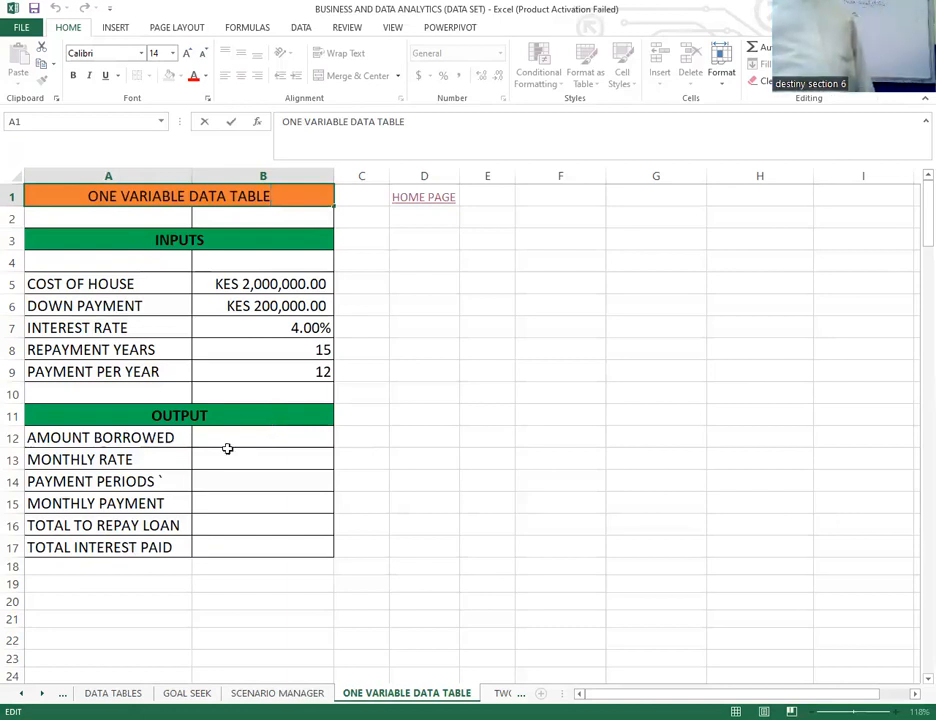
Calculate the amount borrowed in B12 as the cost of house minus the down payment with =B5-B6.
{"action": "left_click", "coordinate": [227, 452]}
{"action": "left_click", "coordinate": [238, 438]}
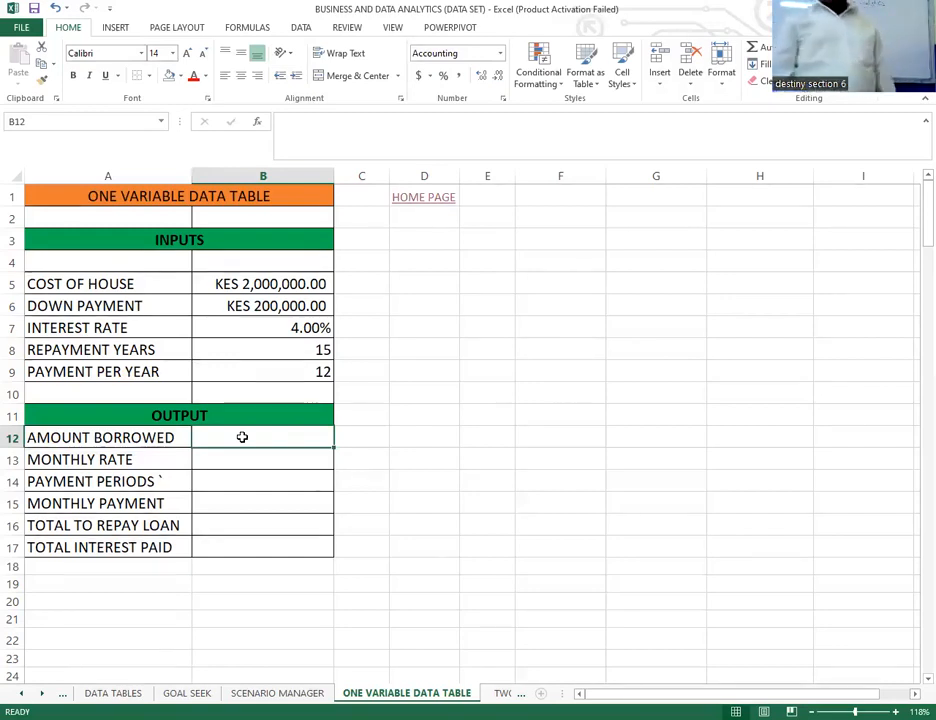
{"action": "type", "text": "="}
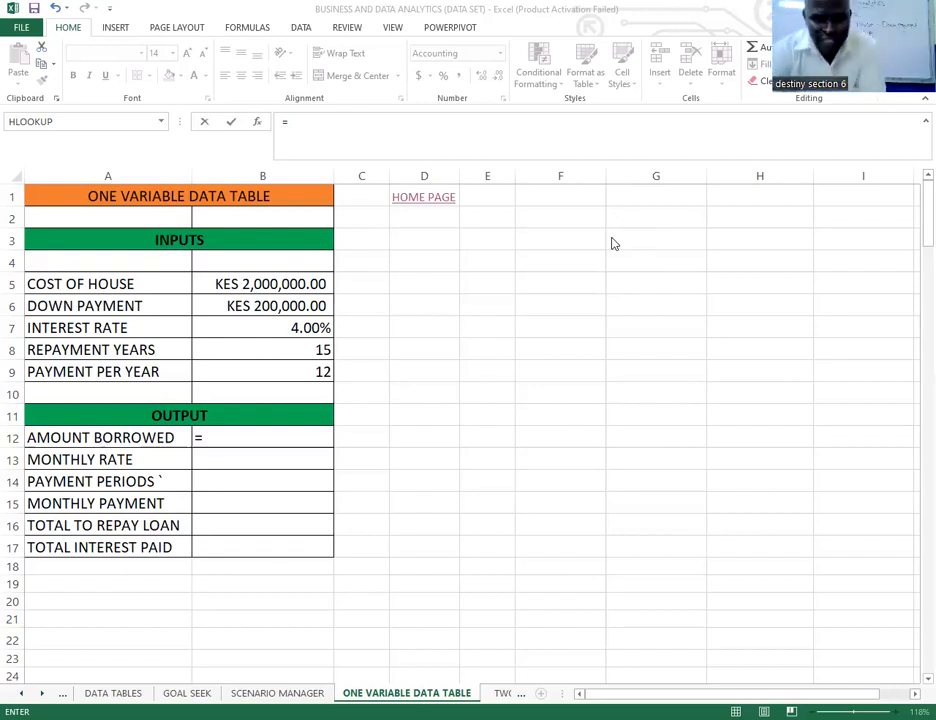
{"action": "left_click", "coordinate": [264, 285]}
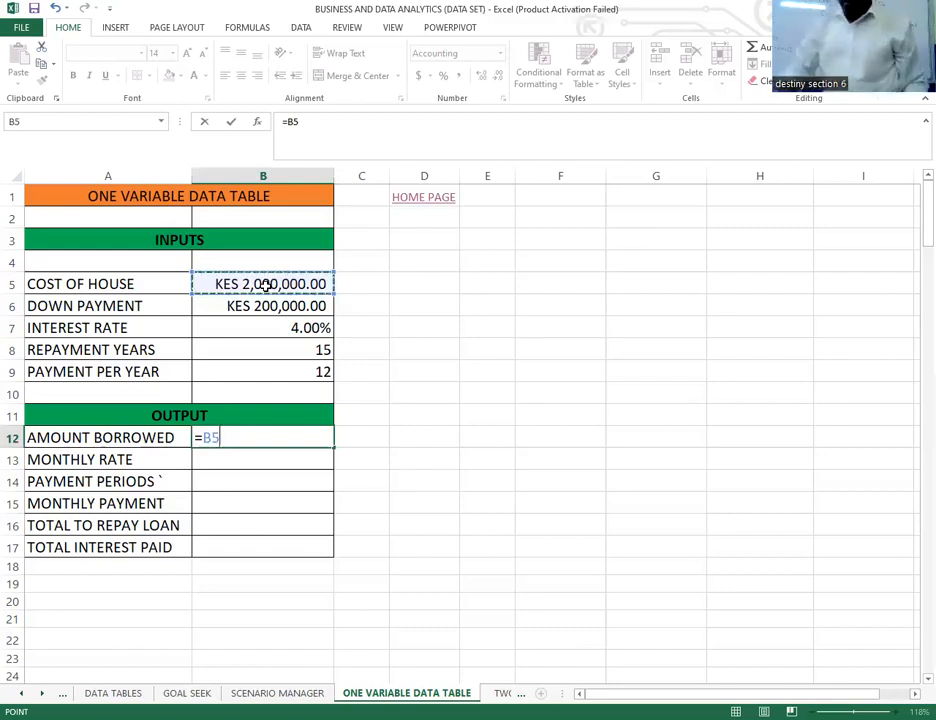
{"action": "type", "text": "-"}
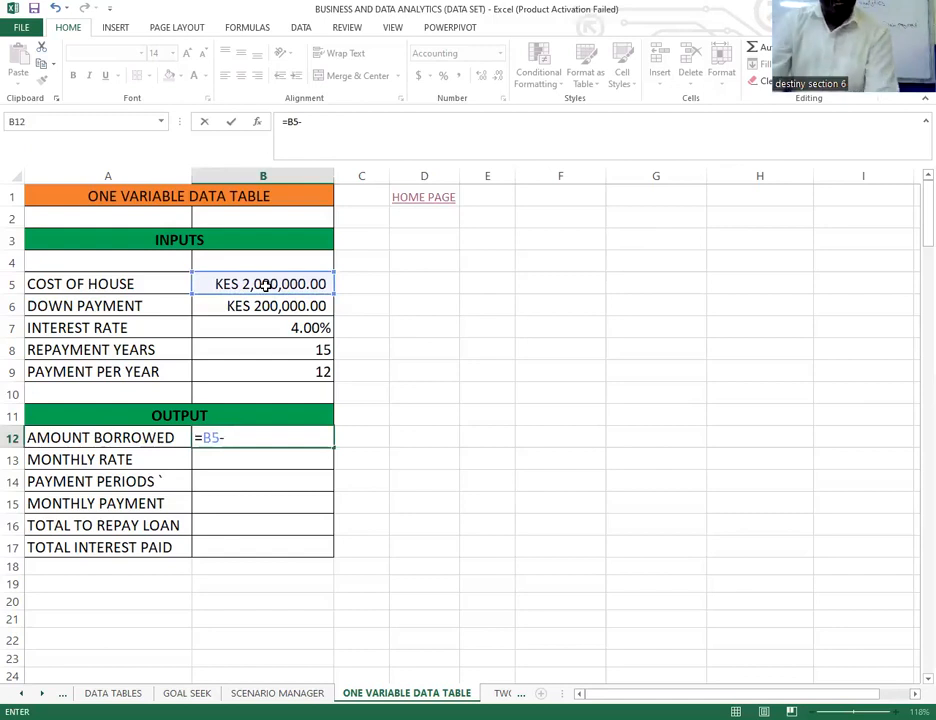
{"action": "left_click", "coordinate": [259, 305]}
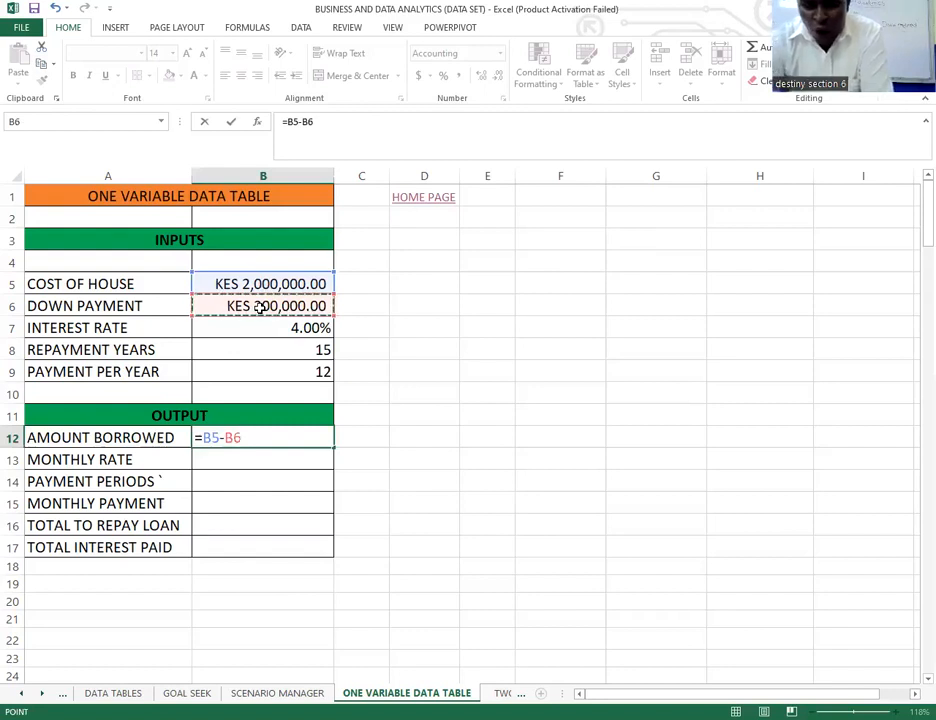
{"action": "key", "text": "Return"}
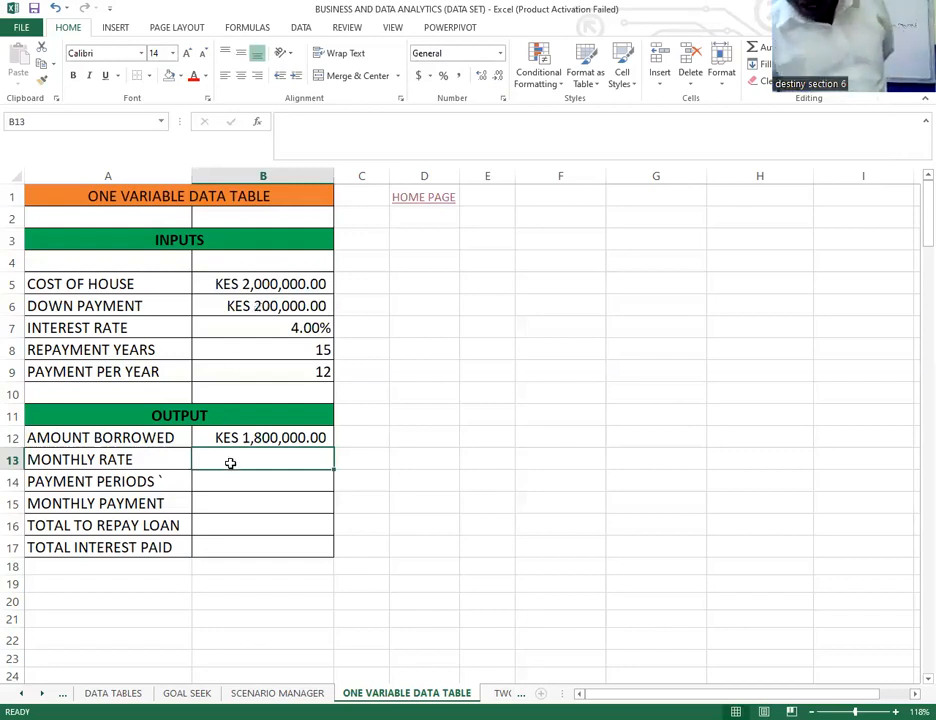
Calculate the monthly rate in B13 by dividing the interest rate by 12 with =B7/12.
{"action": "type", "text": "="}
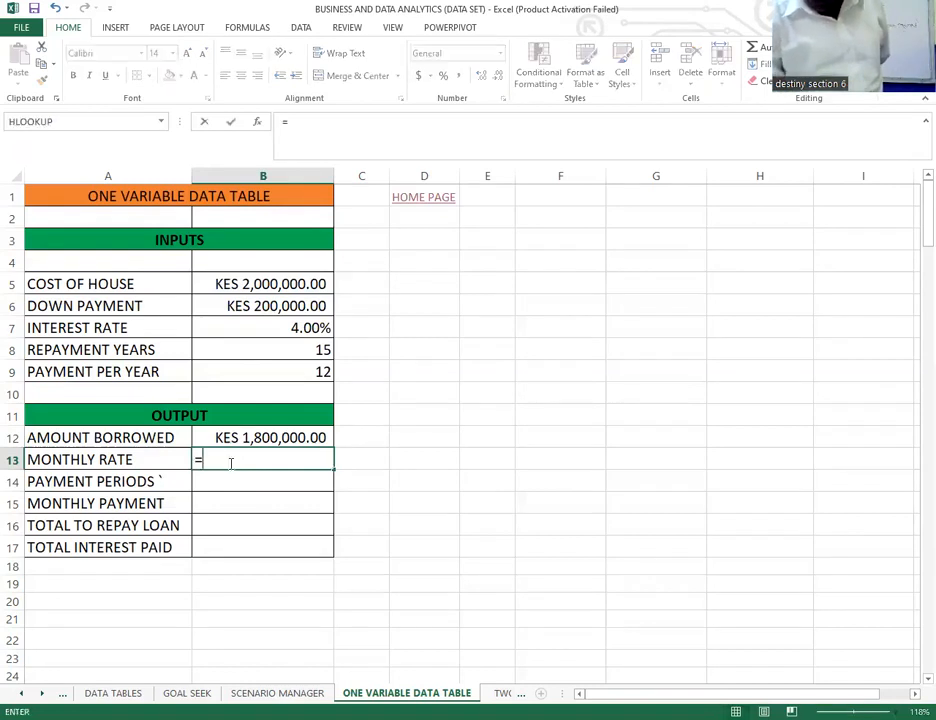
{"action": "left_click", "coordinate": [309, 330]}
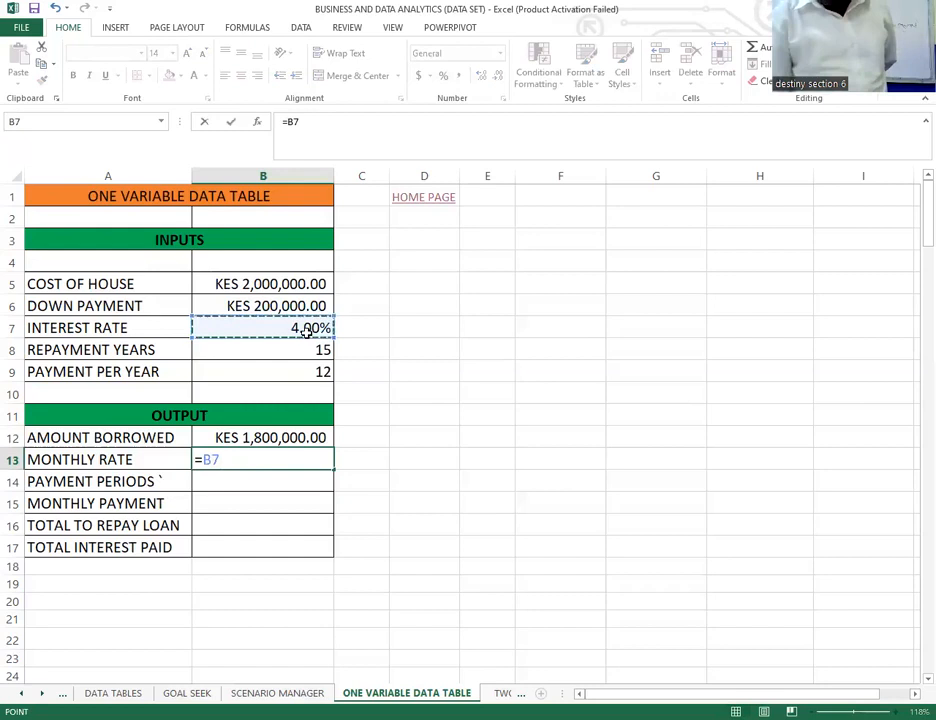
{"action": "type", "text": "/12"}
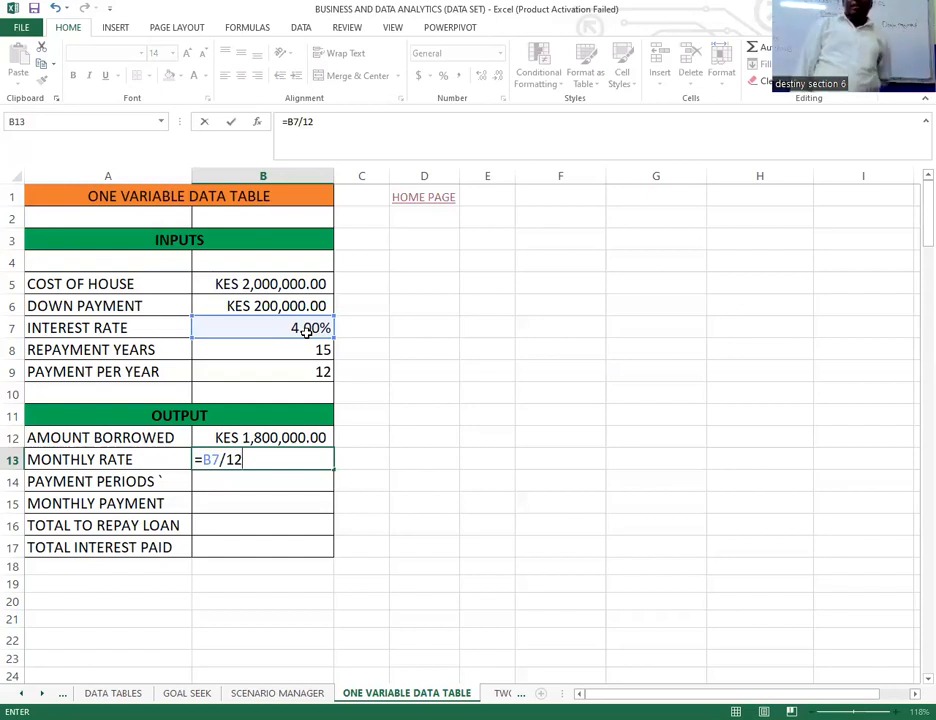
{"action": "key", "text": "Return"}
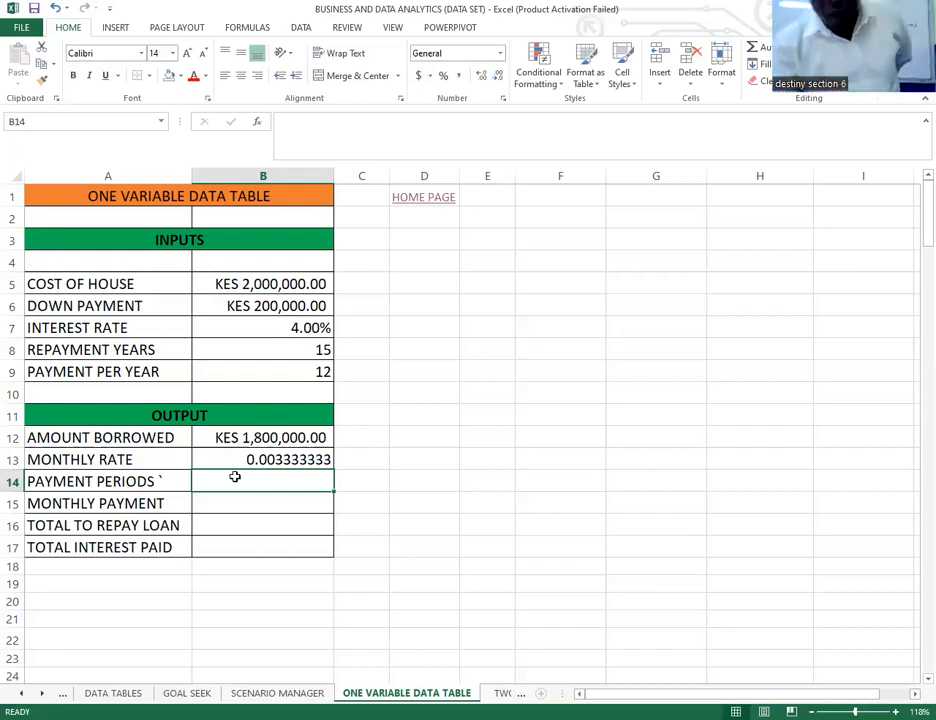
Calculate the payment periods in B14 by multiplying repayment years by payments per year with =B8*B9.
{"action": "left_click", "coordinate": [274, 353]}
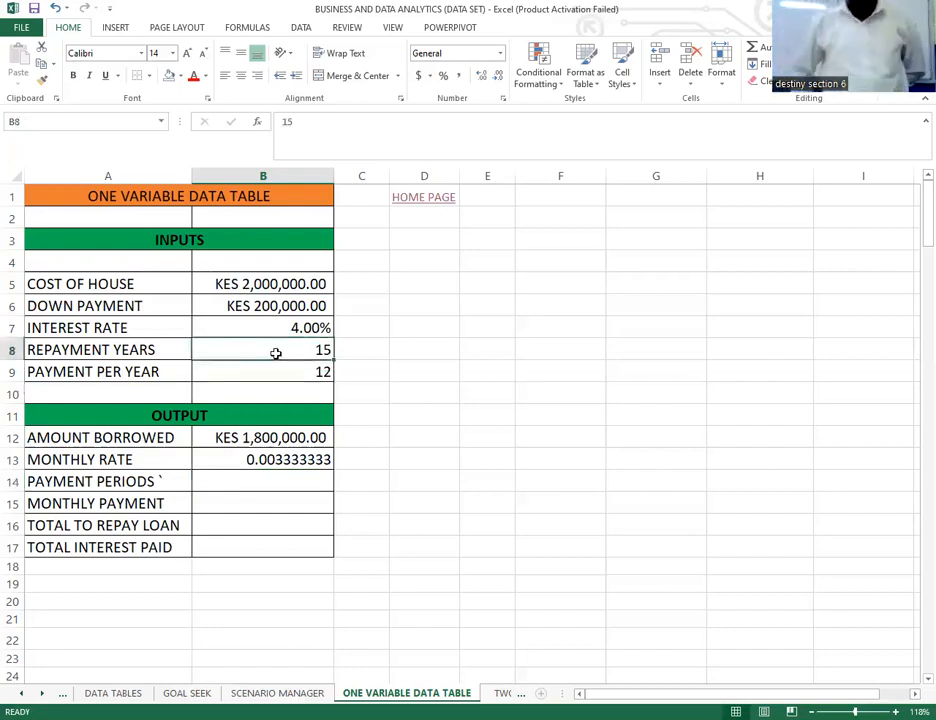
{"action": "left_click", "coordinate": [249, 485]}
{"action": "type", "text": "="}
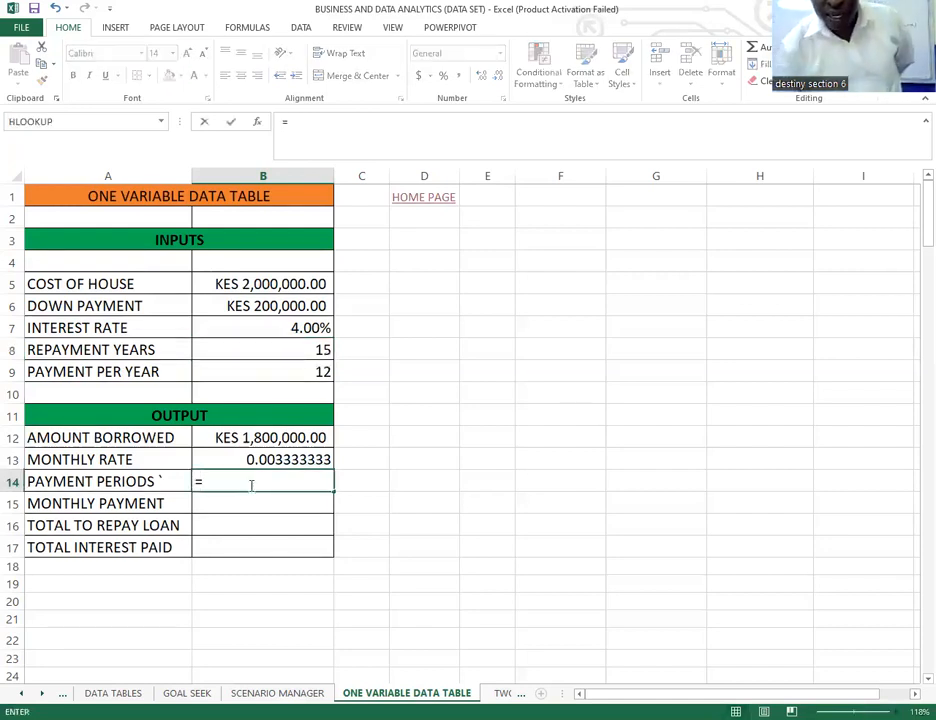
{"action": "left_click", "coordinate": [305, 350]}
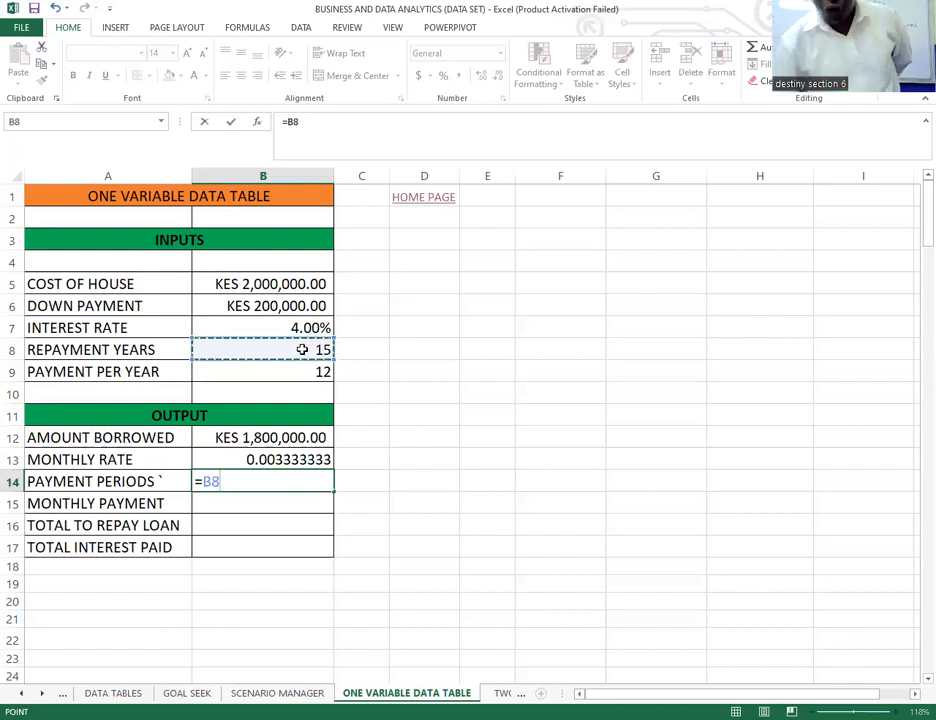
{"action": "type", "text": "*"}
{"action": "left_click", "coordinate": [320, 369]}
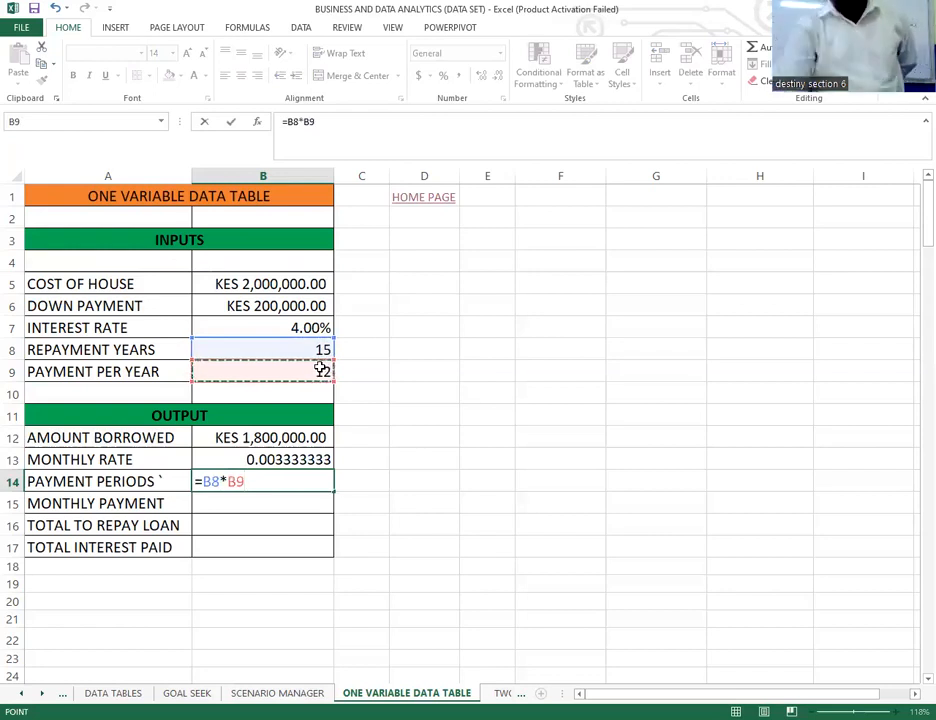
{"action": "key", "text": "Return"}
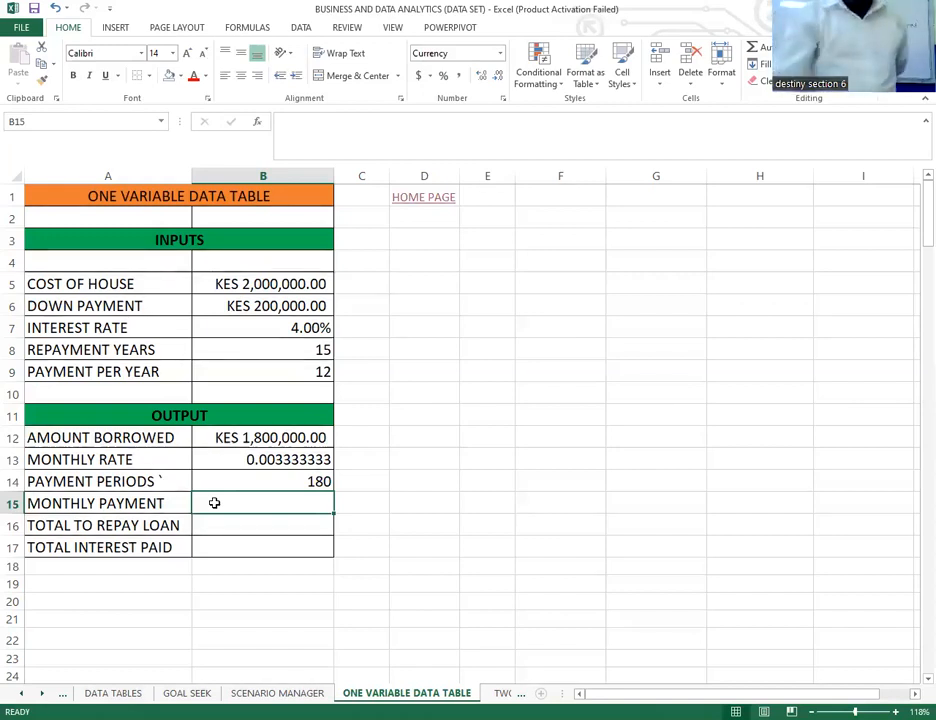
Start a formula in the monthly payment cell B15 and look for PMT in the All and Financial function categories.
{"action": "type", "text": "="}
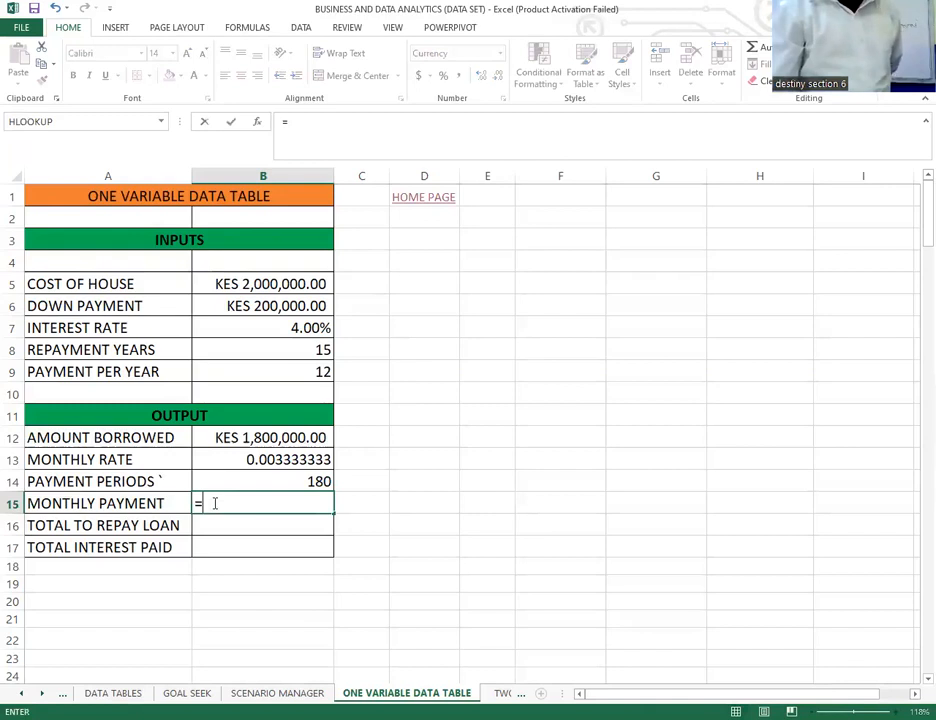
{"action": "left_click", "coordinate": [258, 124]}
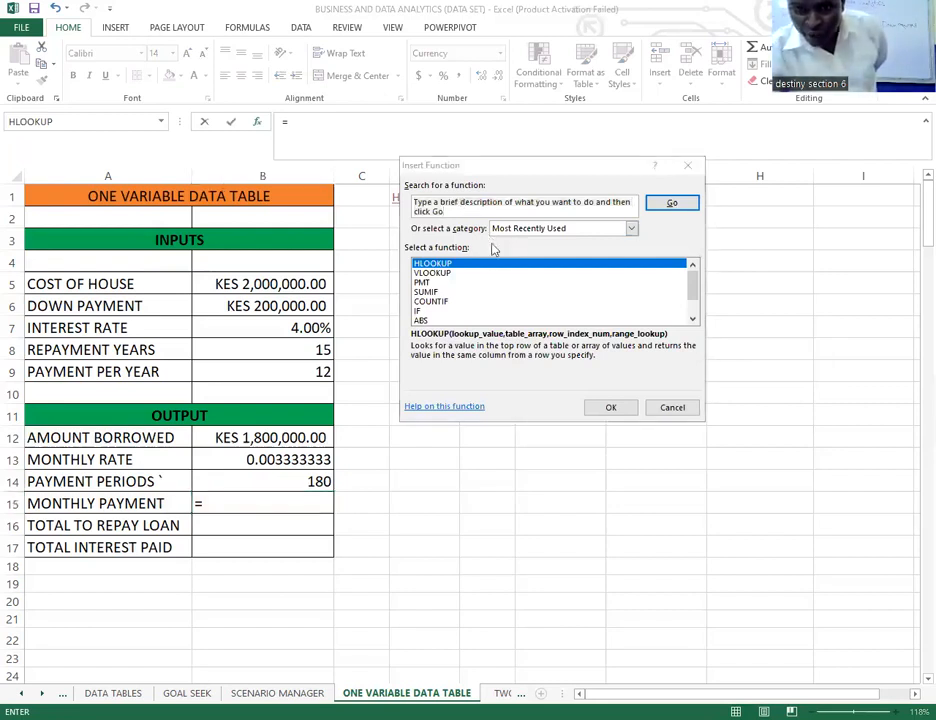
{"action": "left_click", "coordinate": [516, 229]}
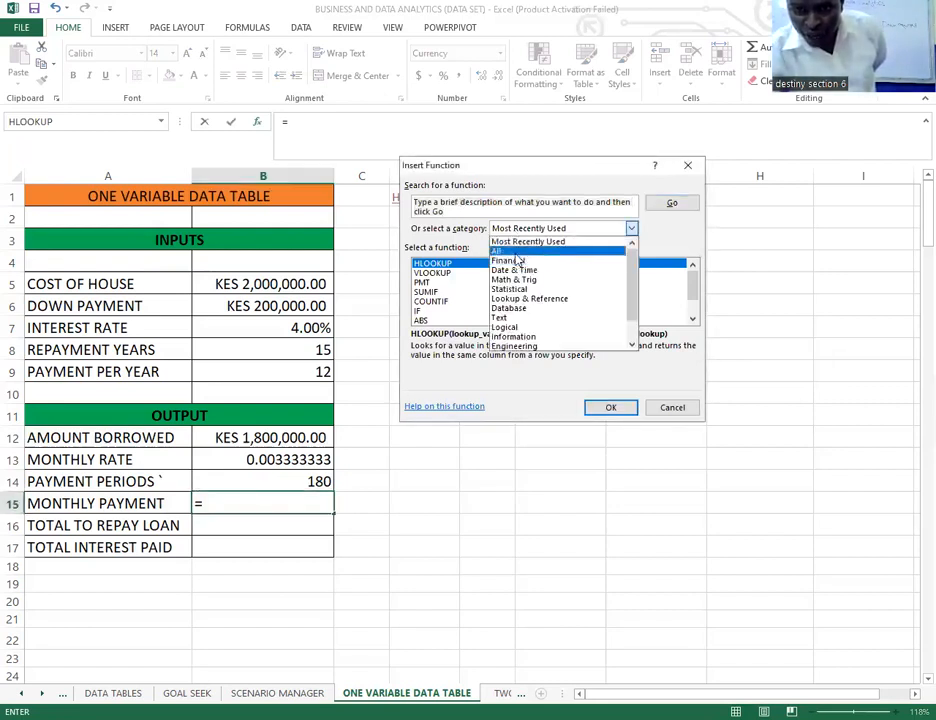
{"action": "left_click", "coordinate": [500, 251]}
{"action": "left_click", "coordinate": [445, 283]}
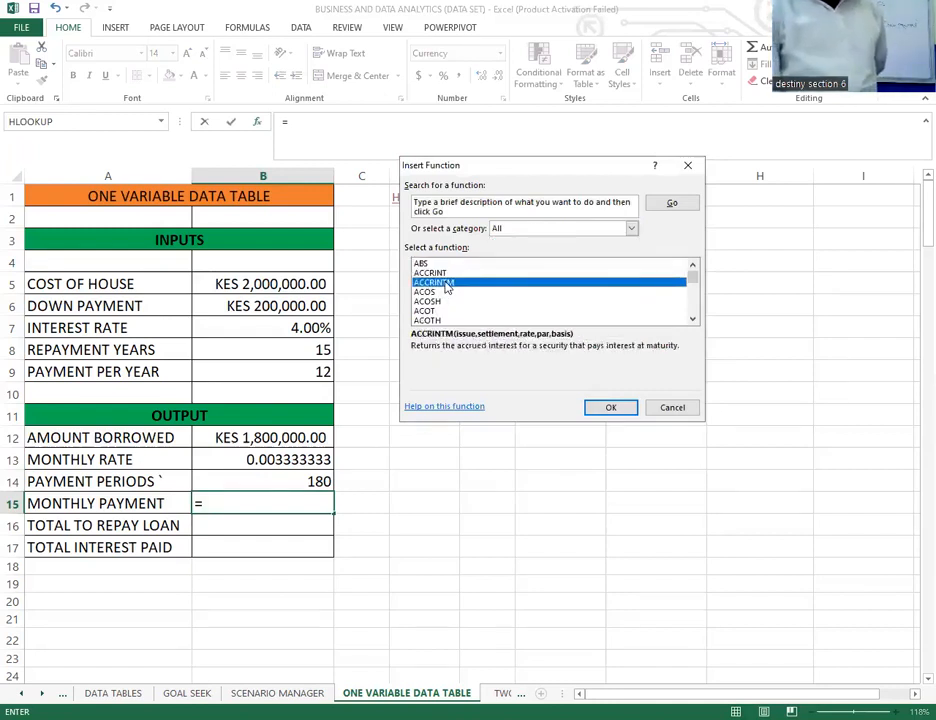
{"action": "key", "text": "p"}
{"action": "key", "text": "m"}
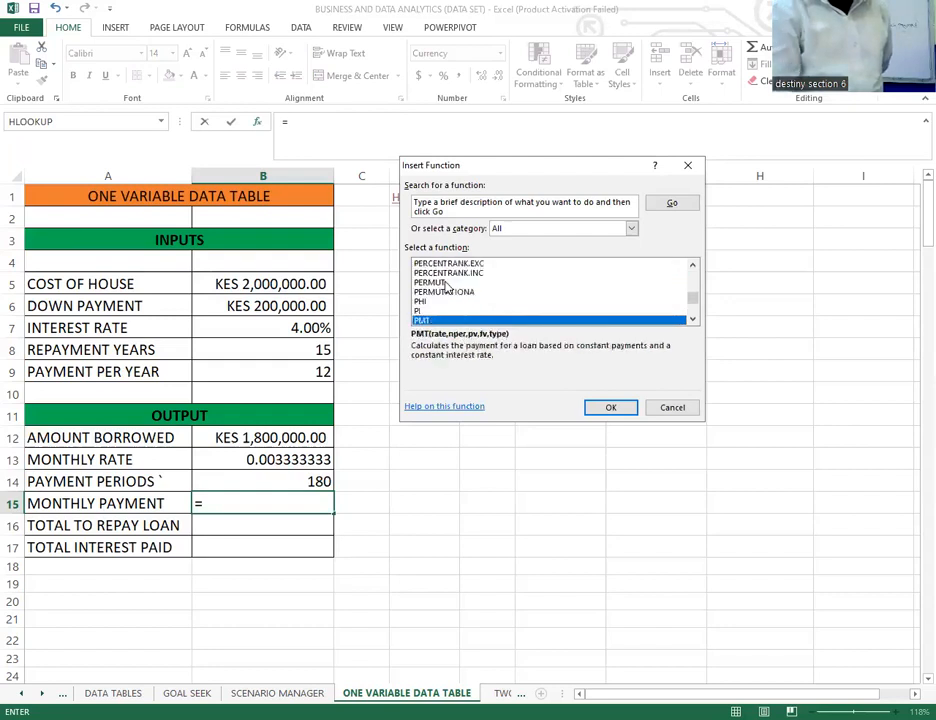
{"action": "key", "text": "t"}
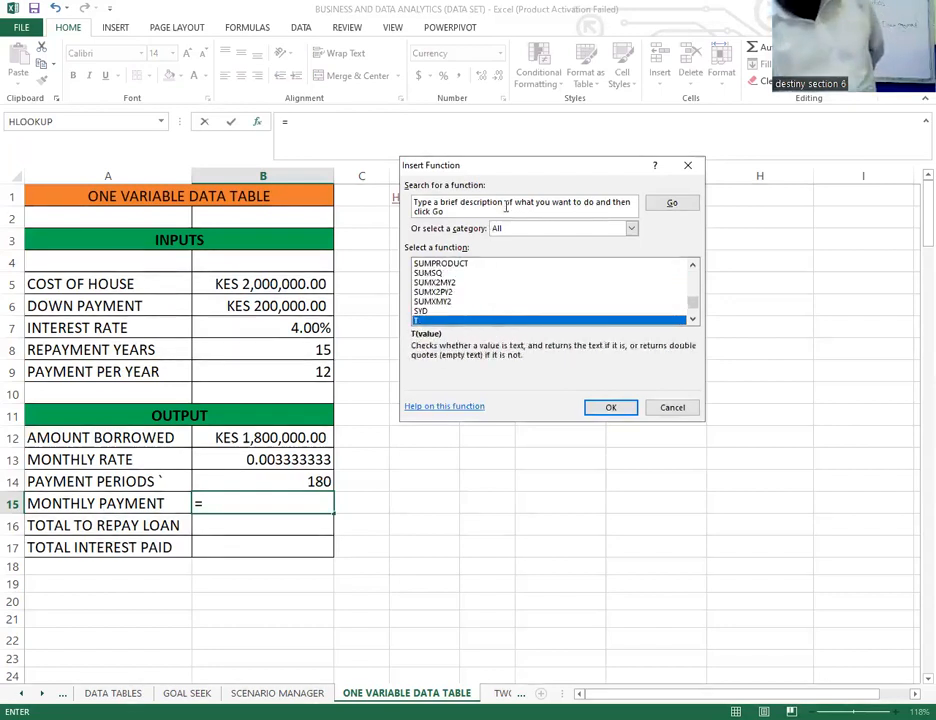
{"action": "left_click", "coordinate": [518, 233]}
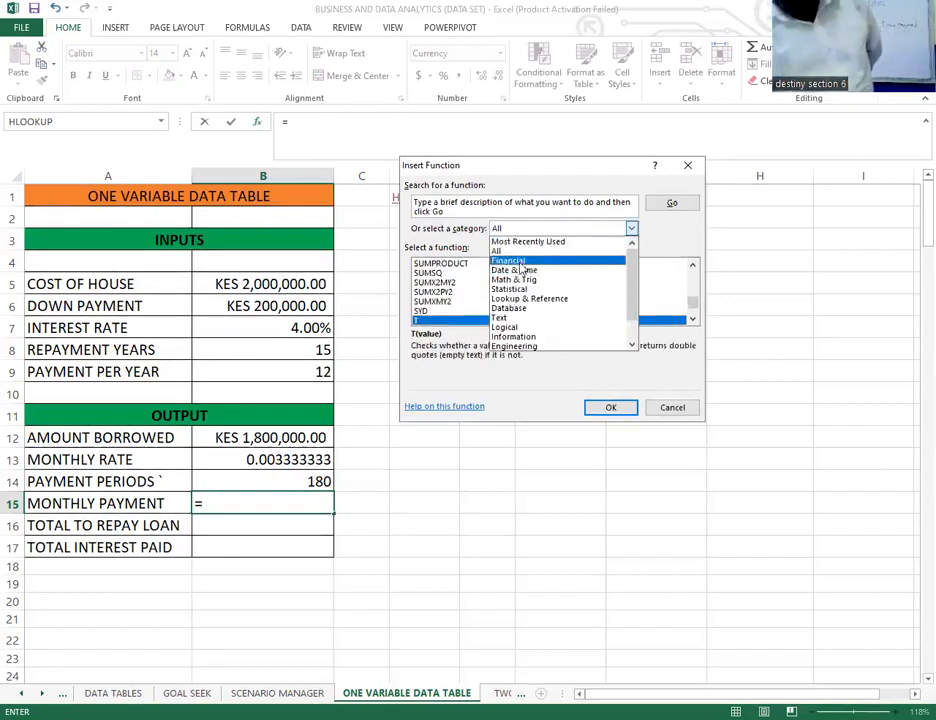
{"action": "left_click", "coordinate": [507, 263]}
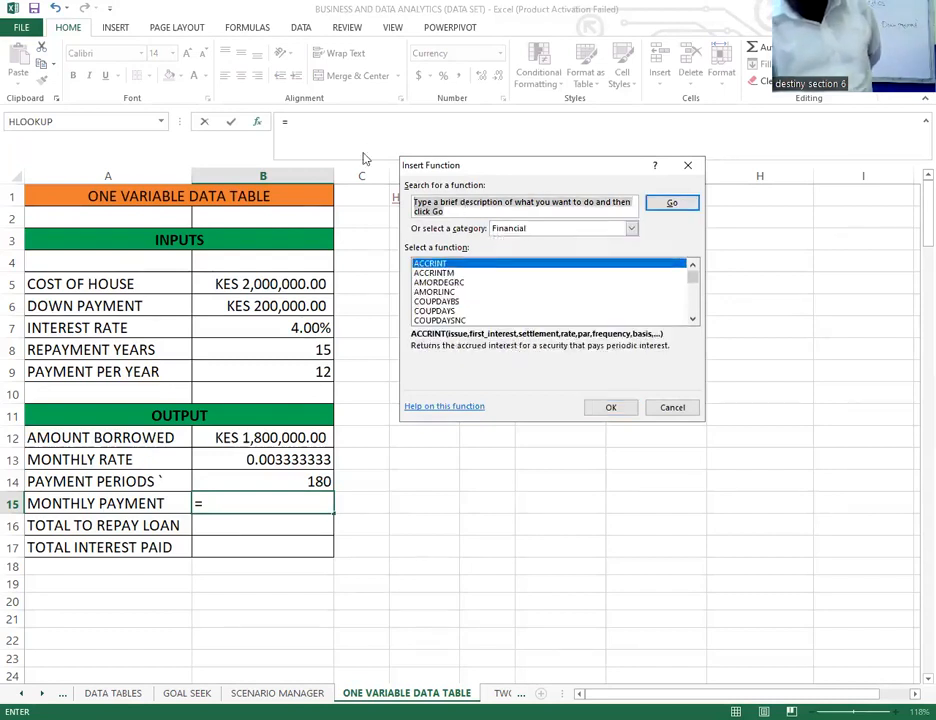
Search the functions for PMT and insert it into the monthly payment cell B15.
{"action": "type", "text": "PMT"}
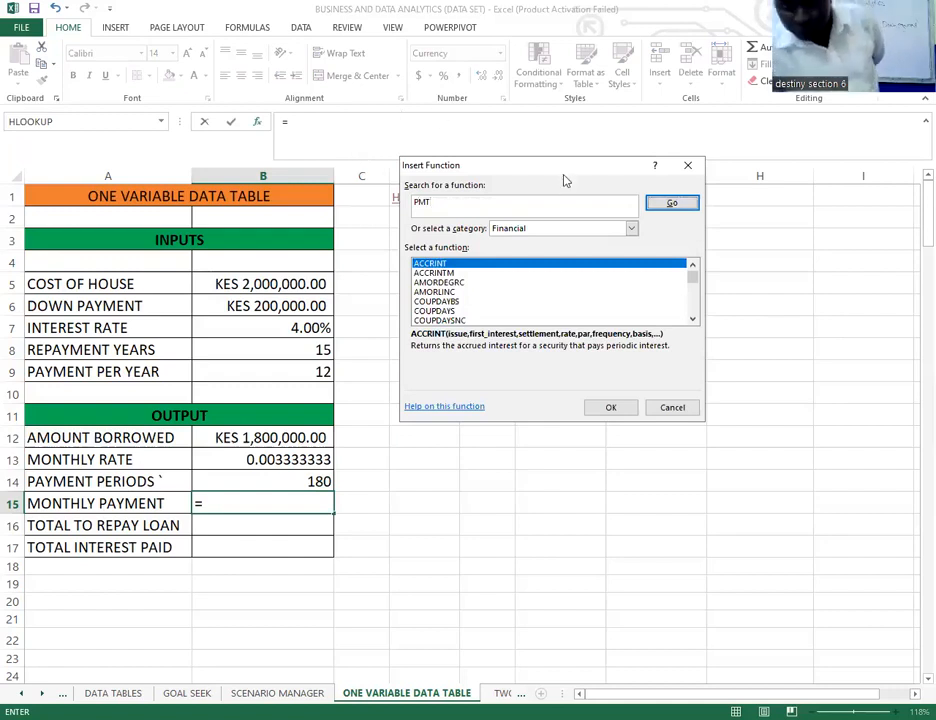
{"action": "key", "text": "Return"}
{"action": "left_click_drag", "start_coordinate": [477, 155], "coordinate": [377, 137]}
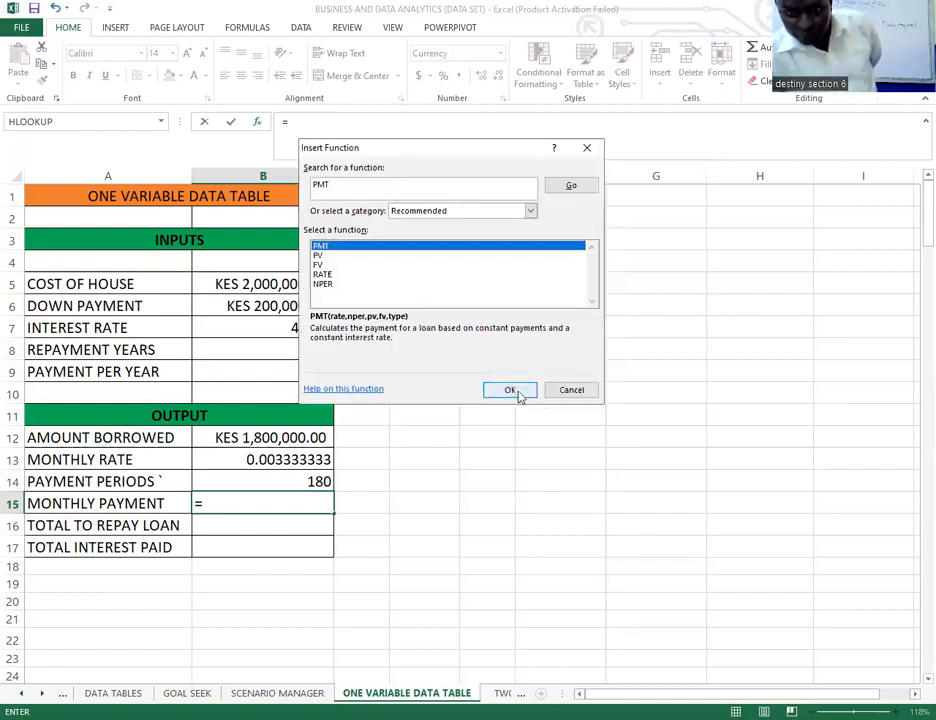
{"action": "left_click", "coordinate": [508, 390]}
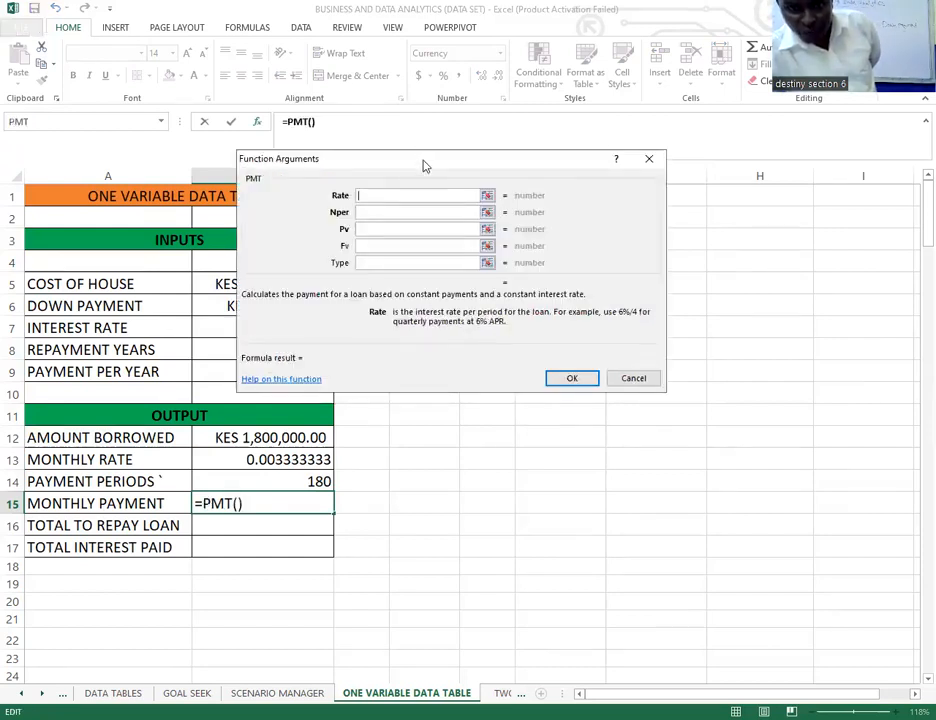
Complete the monthly payment function in B15 with Rate B13, Nper B14 and Pv -B12.
{"action": "left_click_drag", "start_coordinate": [423, 165], "coordinate": [517, 265]}
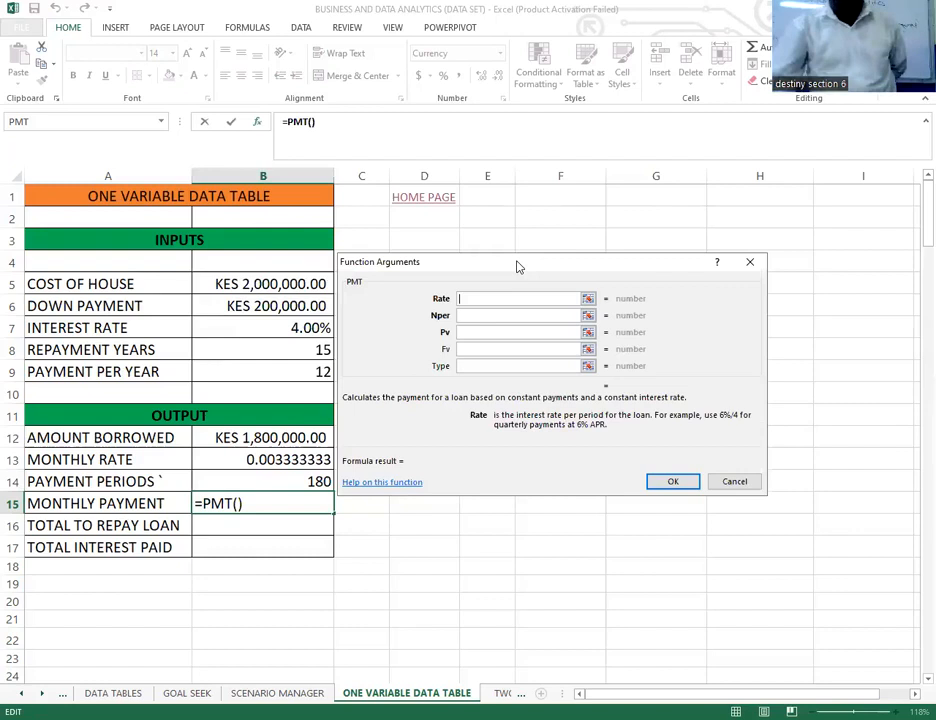
{"action": "left_click", "coordinate": [278, 459]}
{"action": "left_click", "coordinate": [465, 315]}
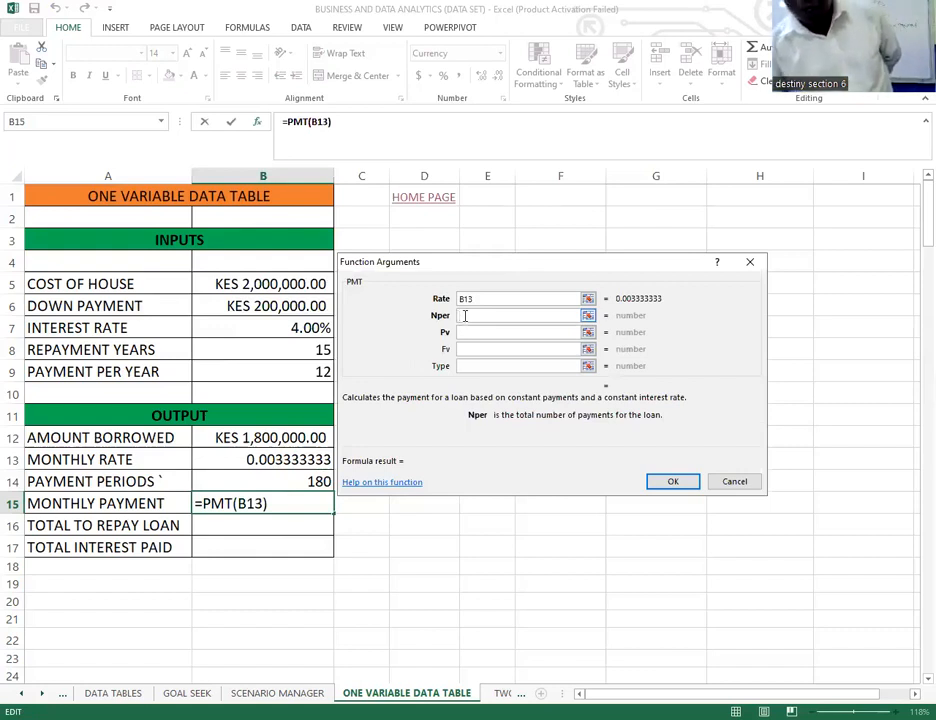
{"action": "left_click", "coordinate": [318, 481]}
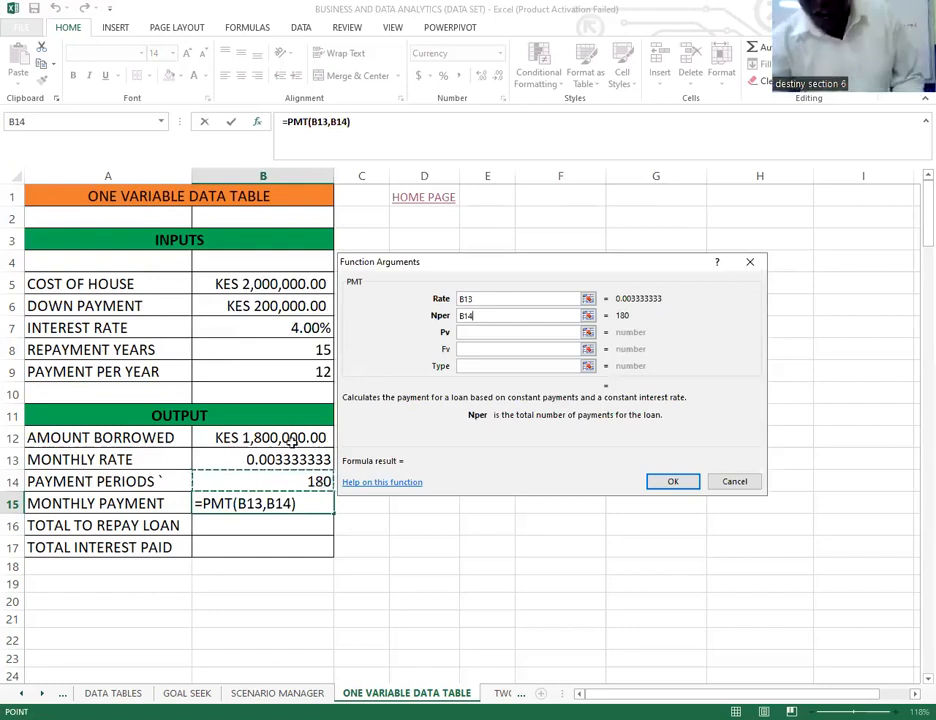
{"action": "left_click", "coordinate": [478, 335]}
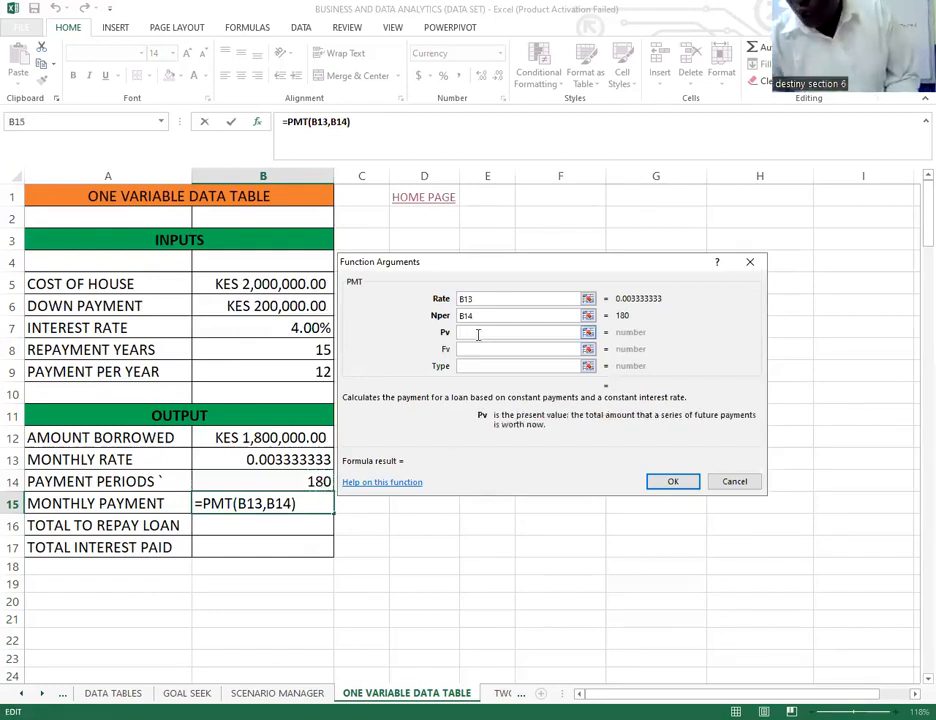
{"action": "type", "text": "-"}
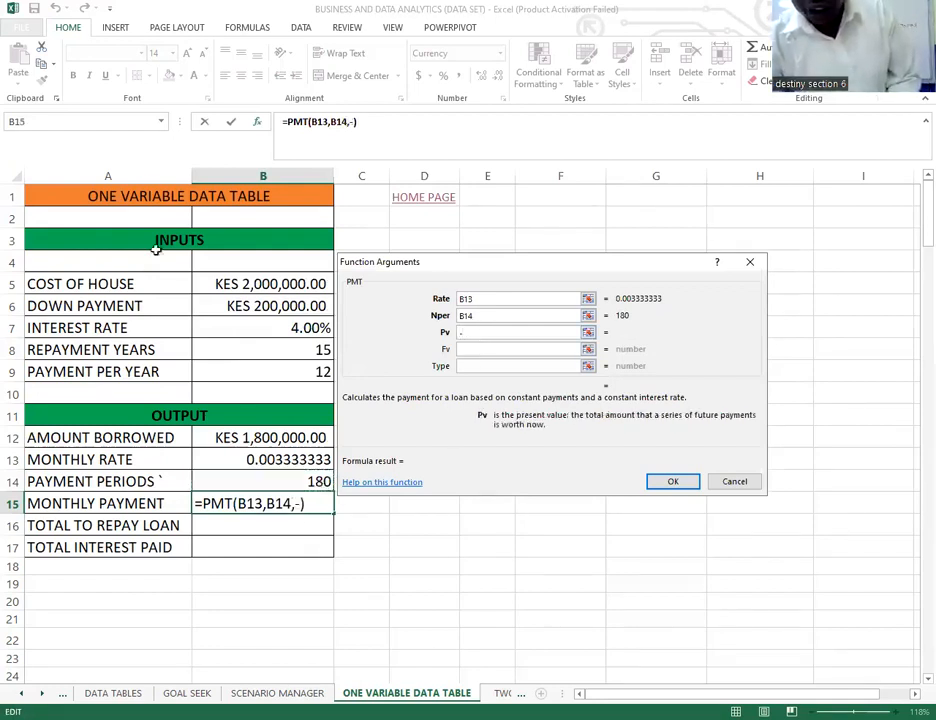
{"action": "left_click", "coordinate": [270, 440]}
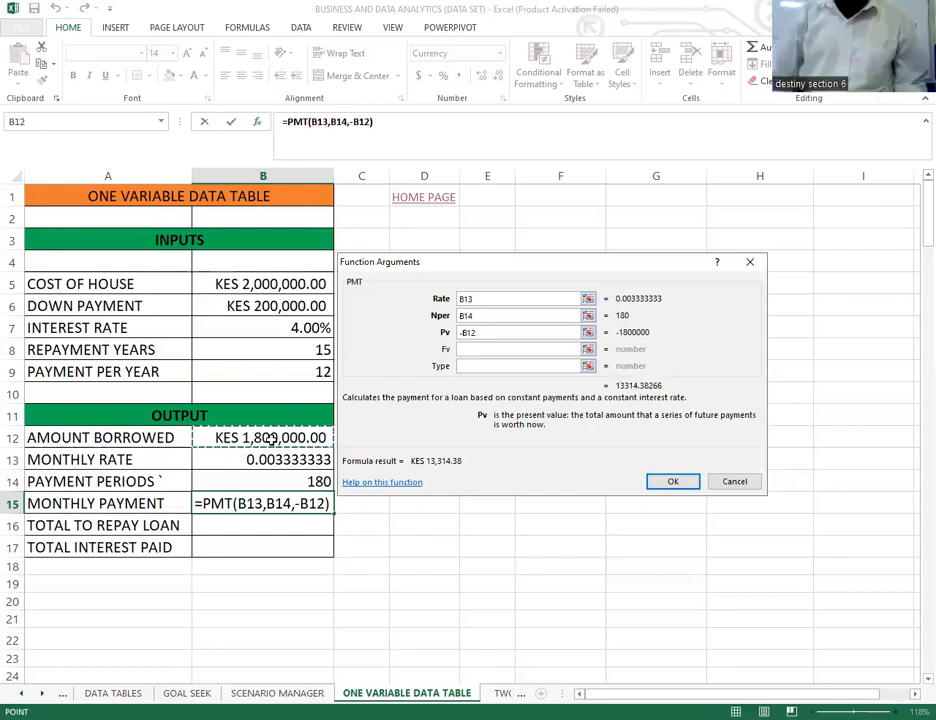
{"action": "key", "text": "Return"}
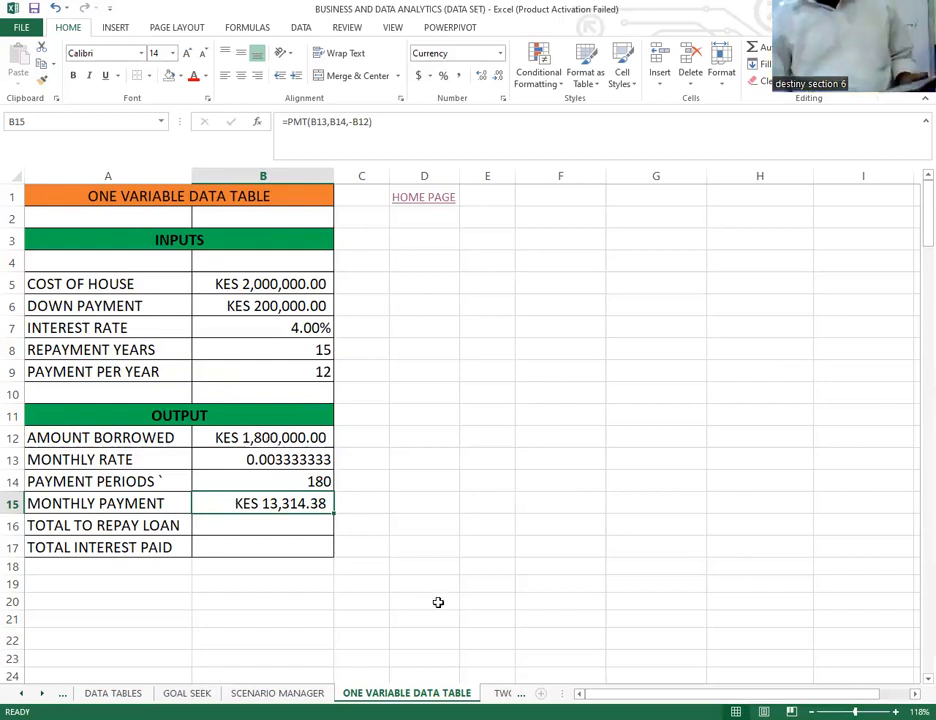
Delete the PMT formula from the monthly payment cell B15.
{"action": "key", "text": "alt+Tab"}
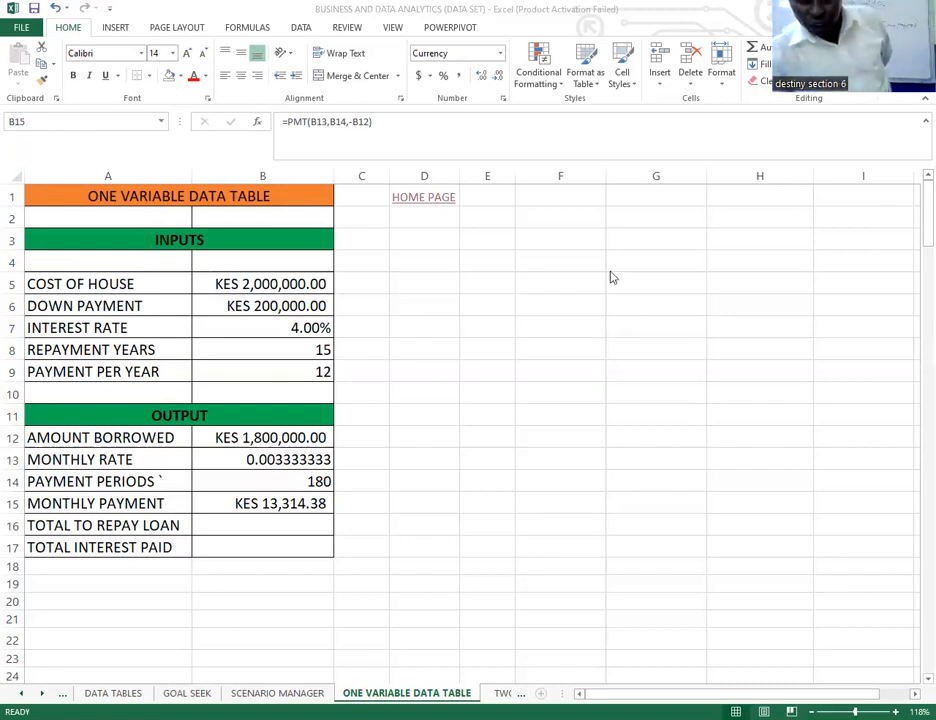
{"action": "left_click", "coordinate": [288, 504]}
{"action": "key", "text": "Delete"}
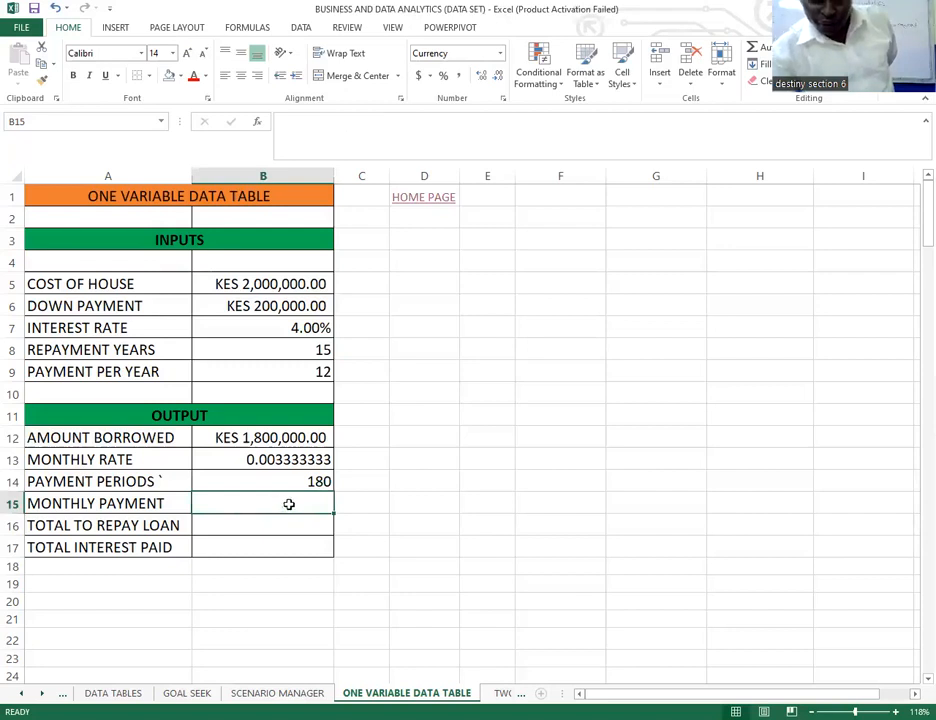
Search the functions for PMT and insert it into the empty monthly payment cell B15.
{"action": "type", "text": "="}
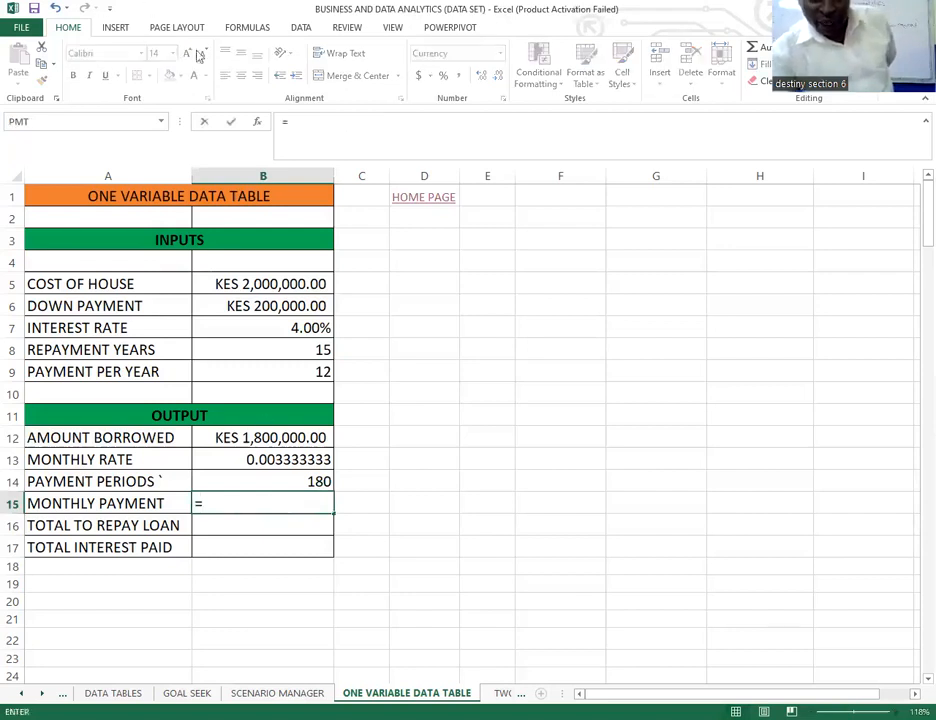
{"action": "left_click", "coordinate": [256, 122]}
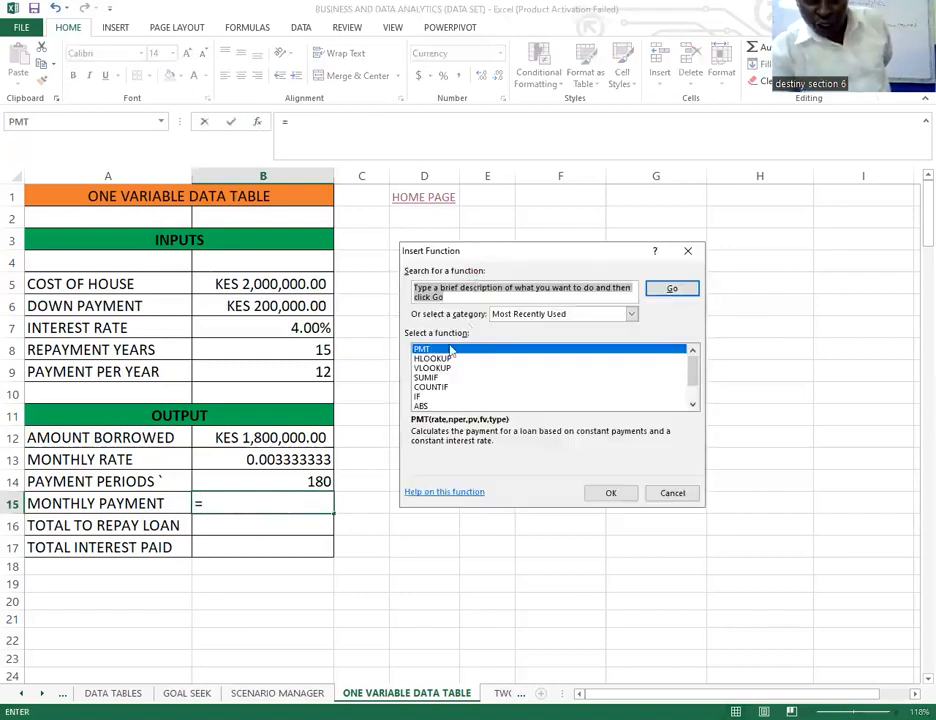
{"action": "left_click", "coordinate": [525, 316]}
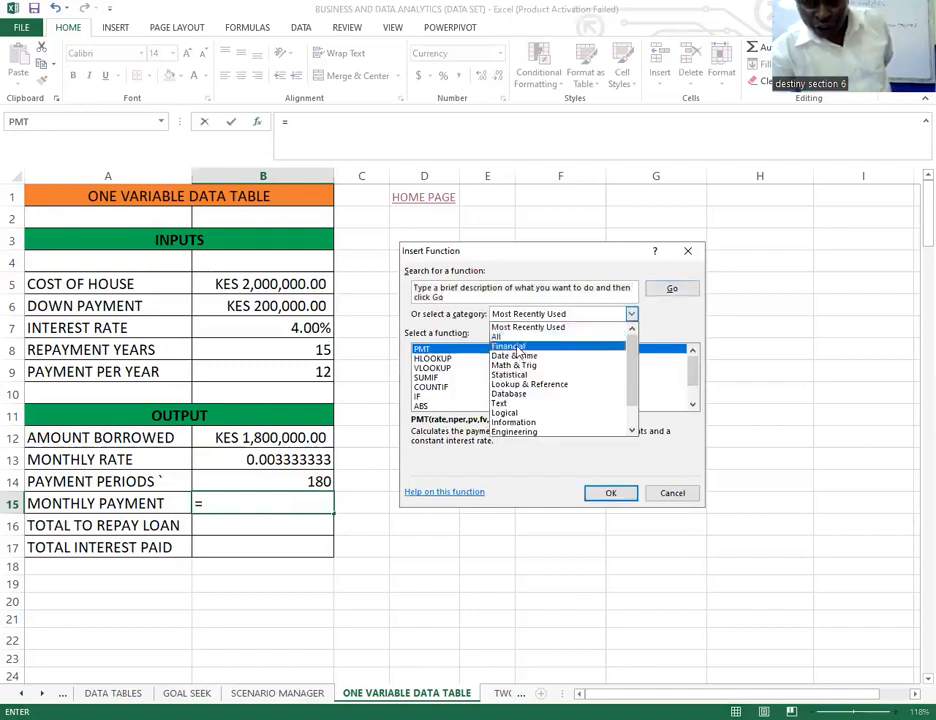
{"action": "left_click", "coordinate": [517, 347]}
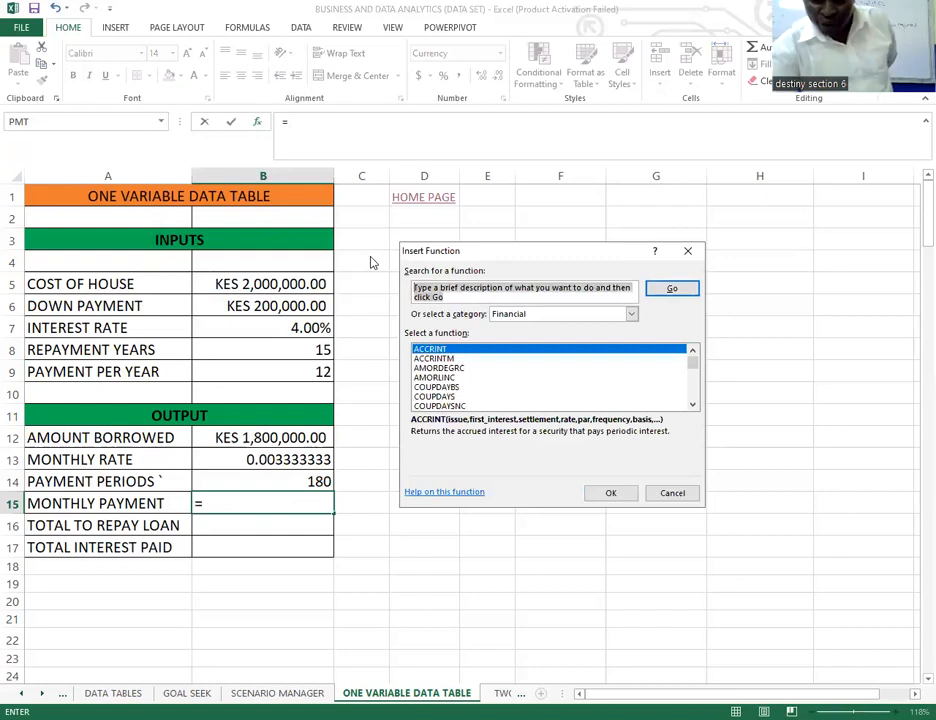
{"action": "type", "text": "PMT"}
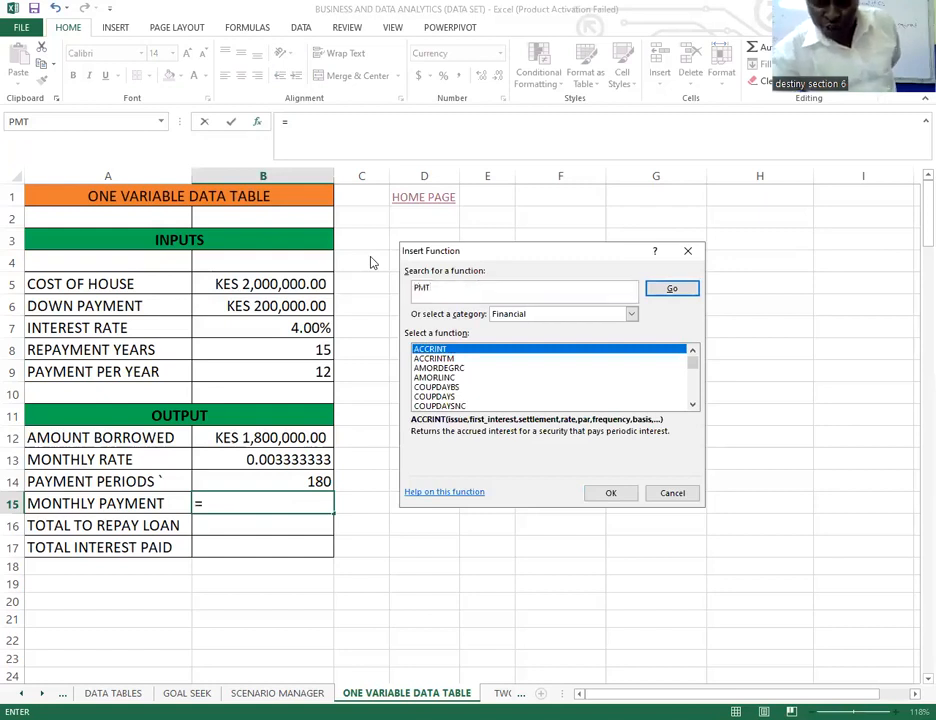
{"action": "left_click", "coordinate": [671, 291]}
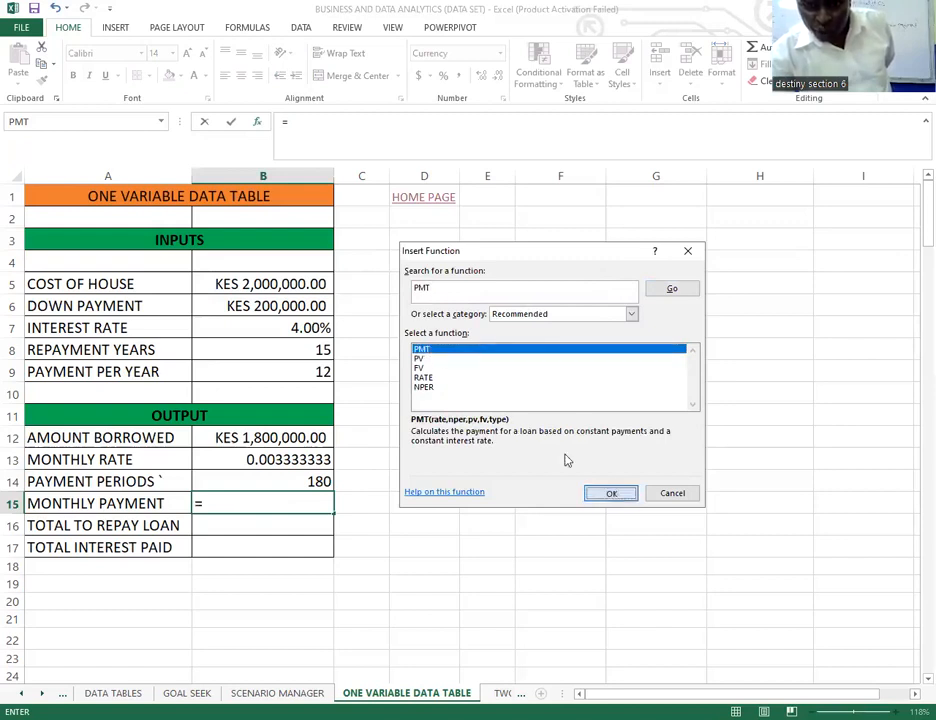
{"action": "key", "text": "Return"}
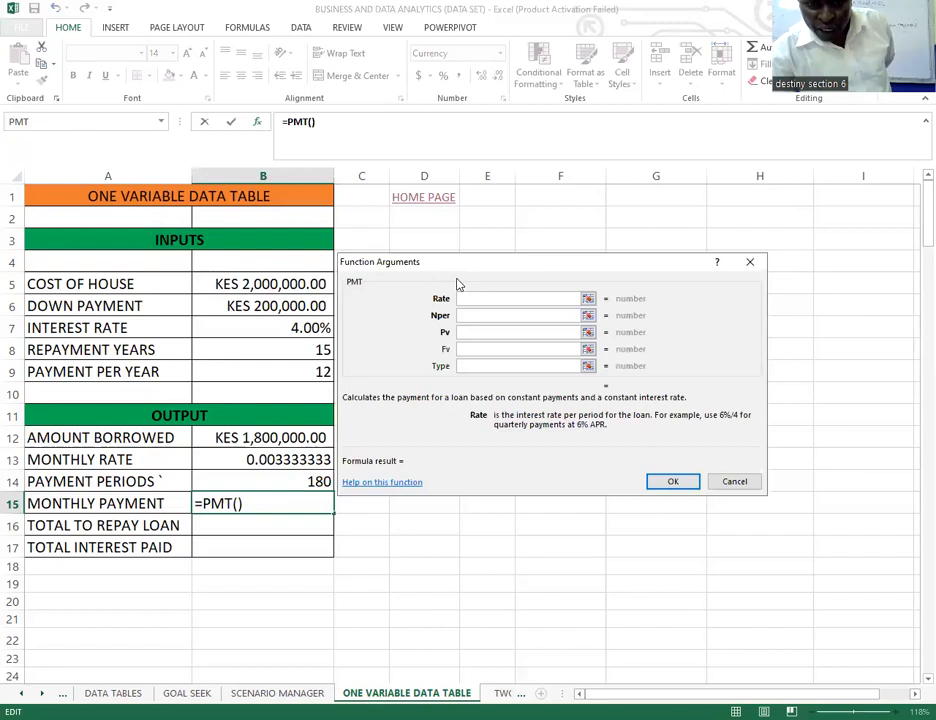
Set the PMT arguments in B15 to Rate B13, Nper B14 and Pv B12, and accept the function.
{"action": "left_click", "coordinate": [317, 460]}
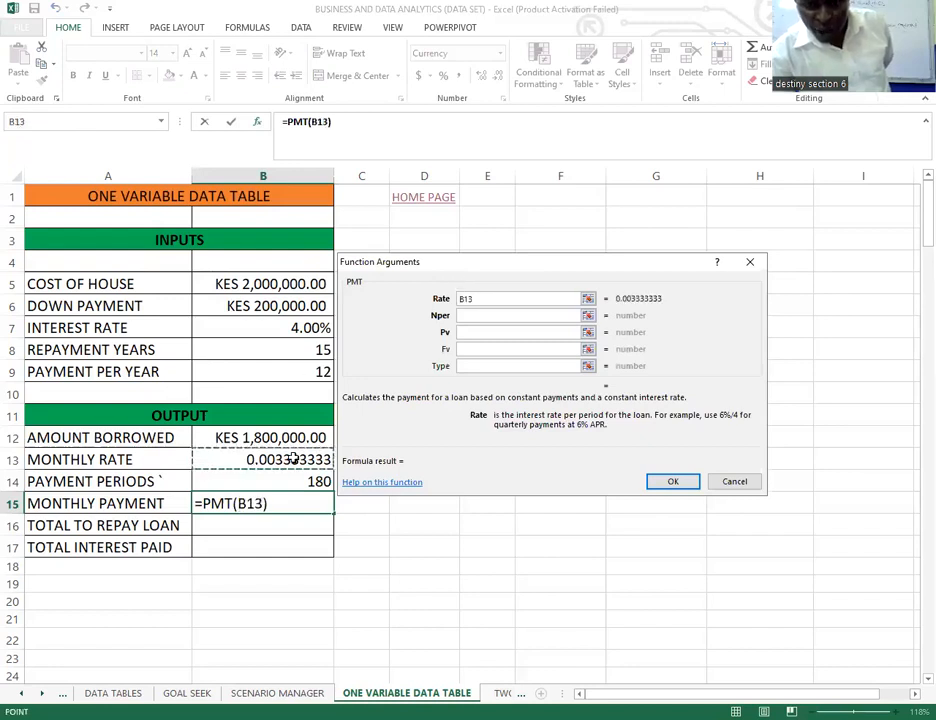
{"action": "left_click", "coordinate": [481, 315]}
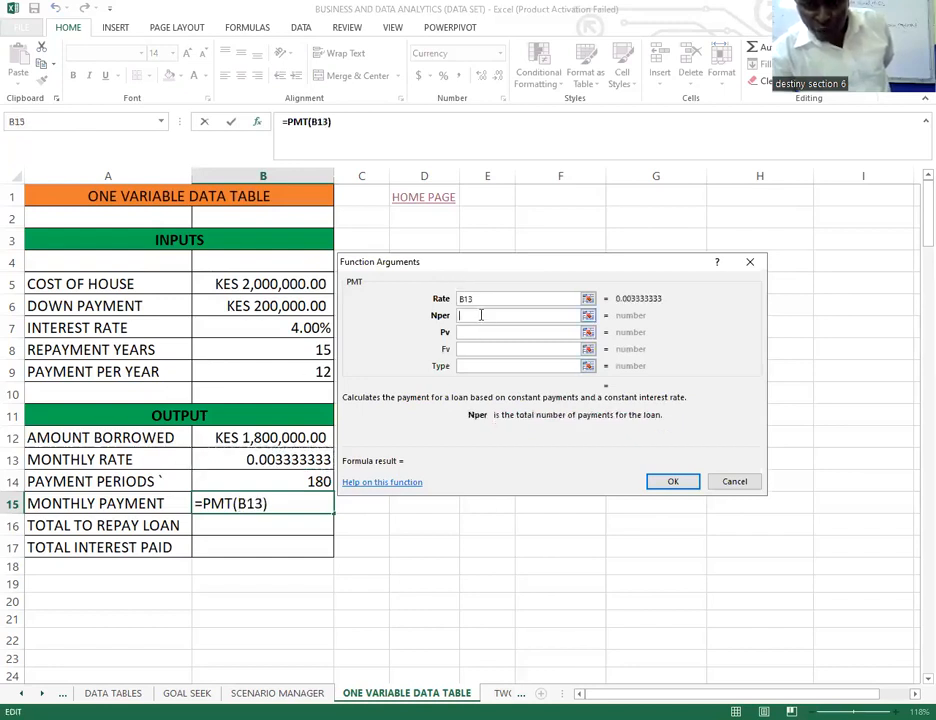
{"action": "left_click", "coordinate": [313, 481]}
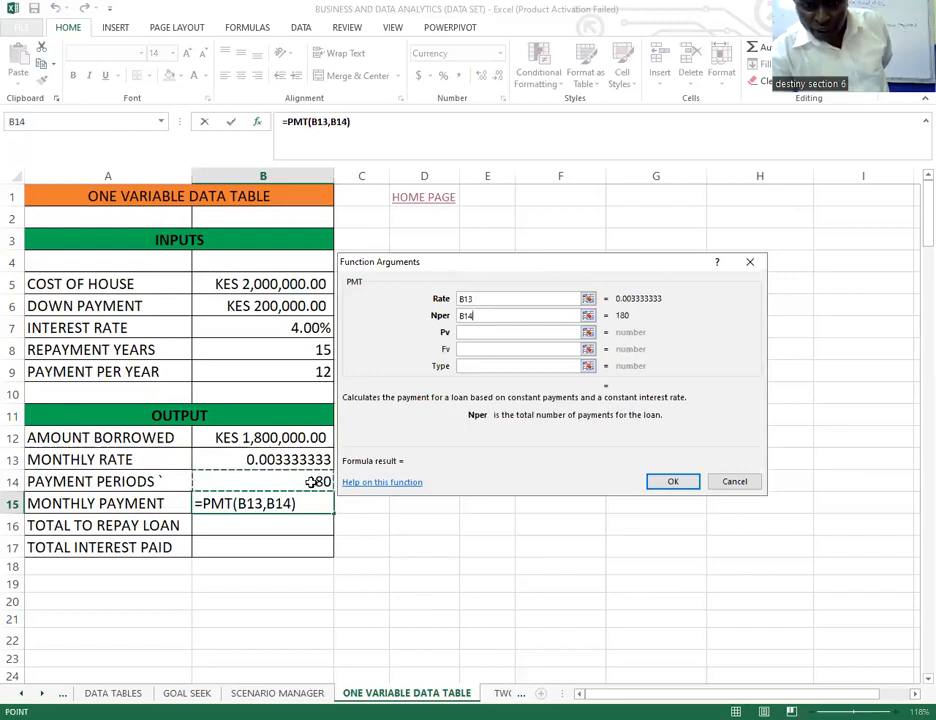
{"action": "left_click", "coordinate": [469, 332]}
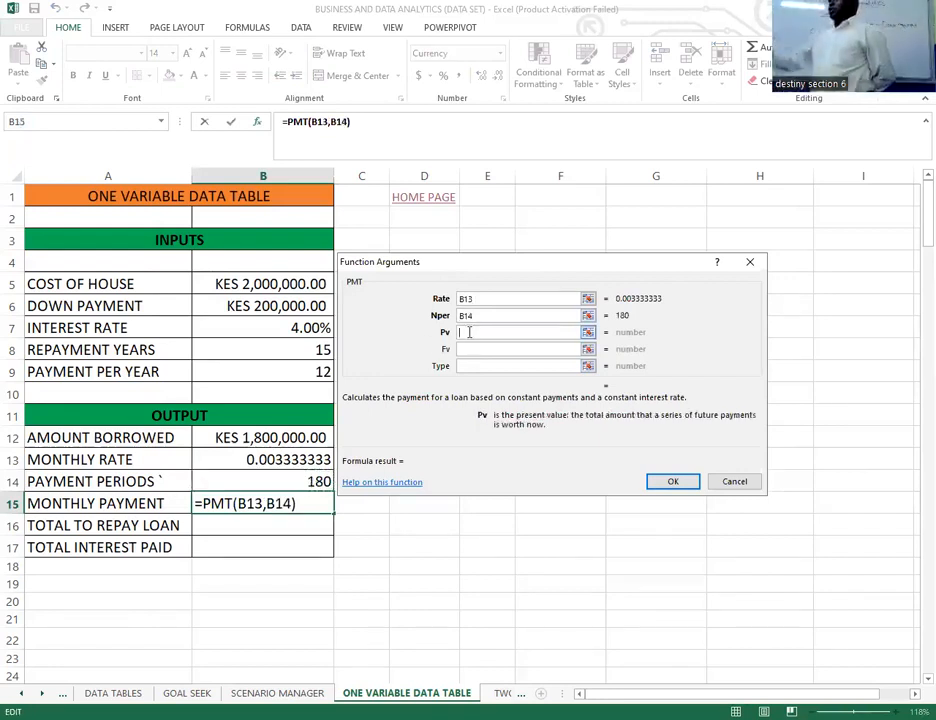
{"action": "type", "text": "-"}
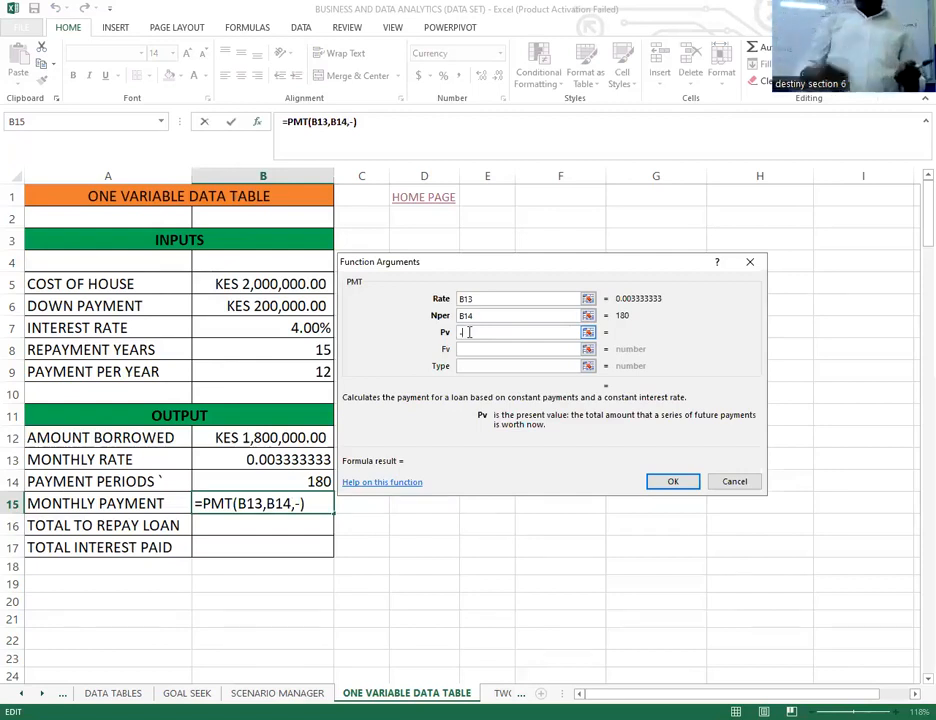
{"action": "key", "text": "BackSpace"}
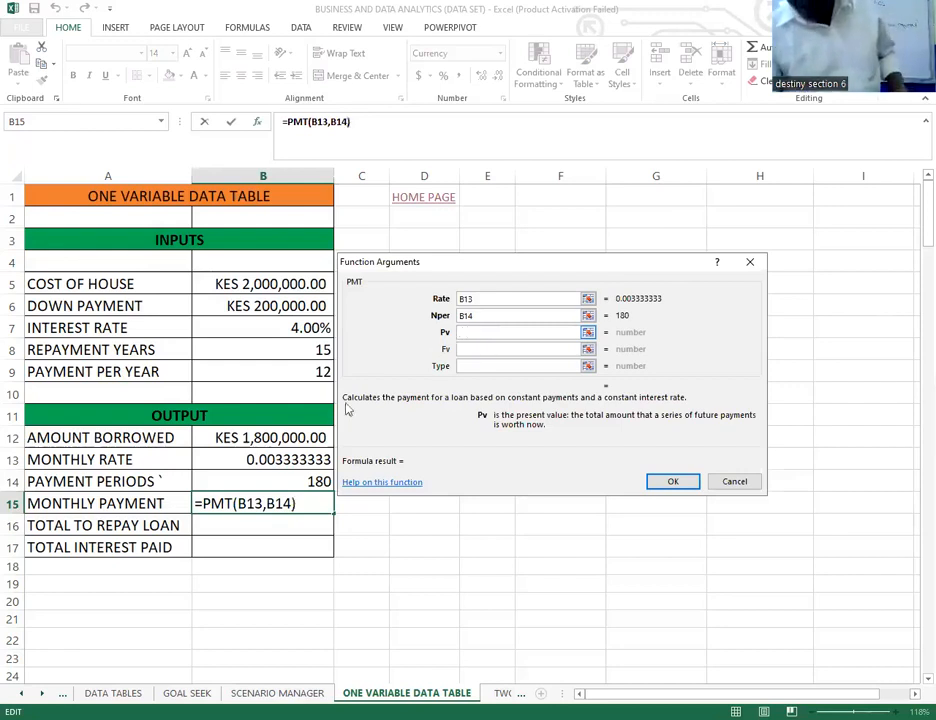
{"action": "left_click", "coordinate": [257, 440]}
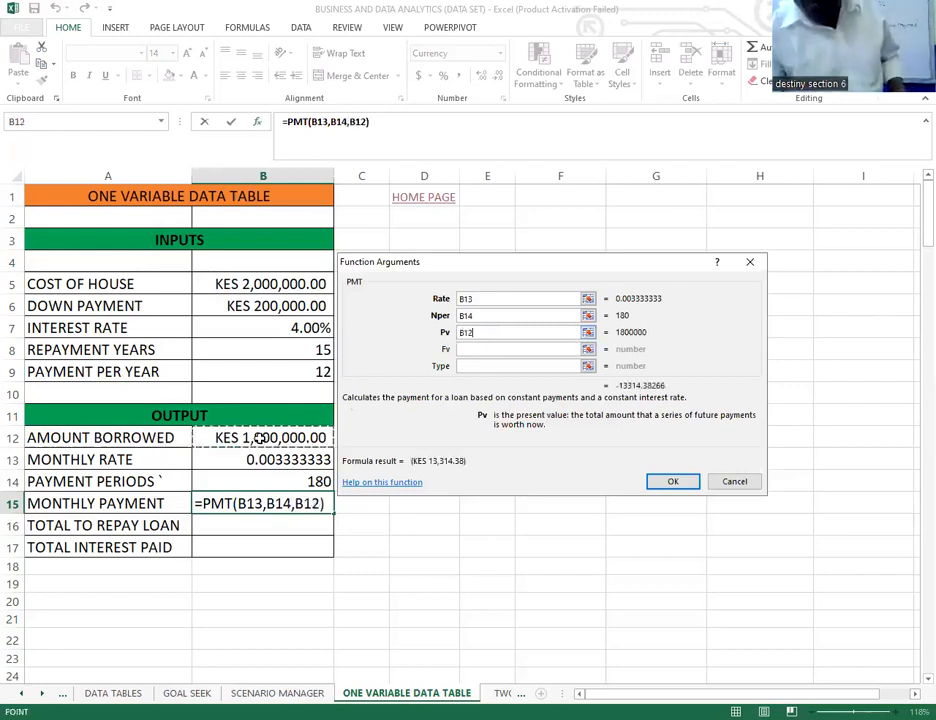
{"action": "left_click", "coordinate": [673, 482]}
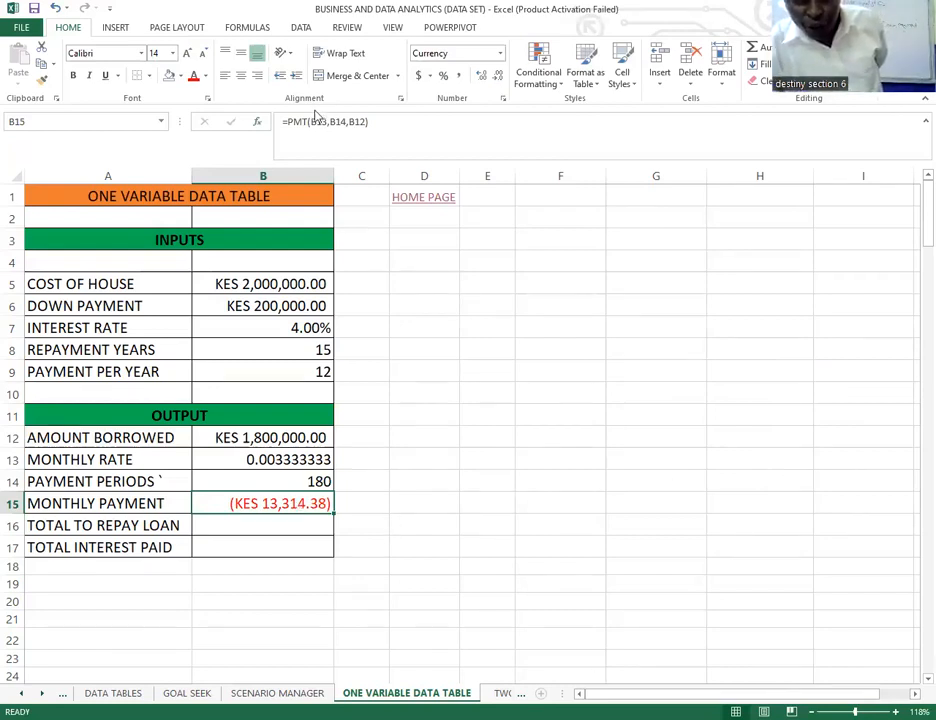
Make the Pv argument of the monthly payment formula negative, so B15 reads =PMT(B13,B14,-B12).
{"action": "left_click", "coordinate": [349, 120]}
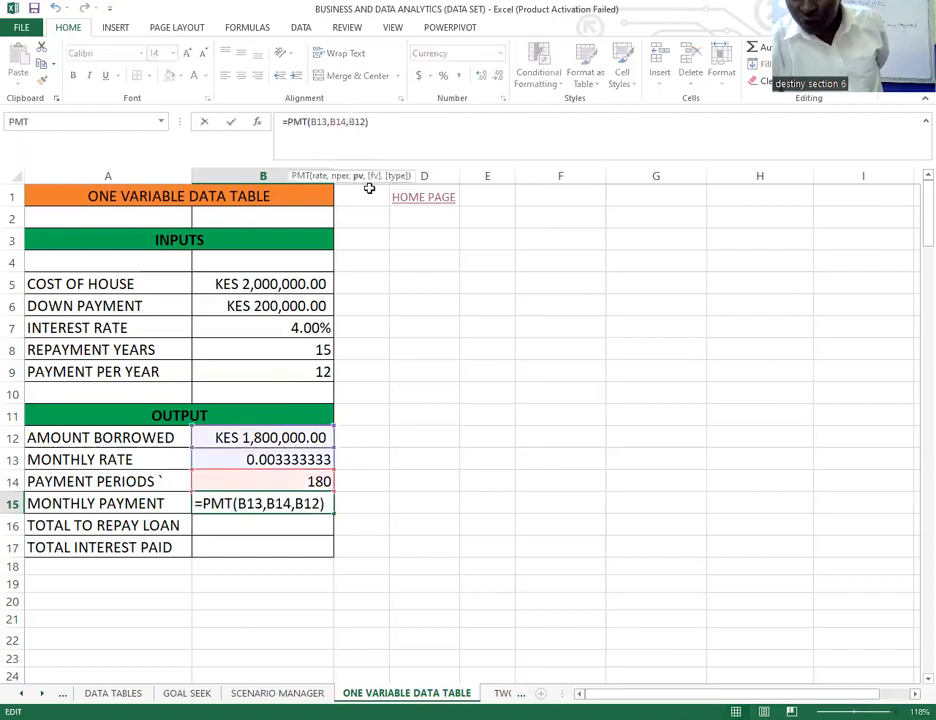
{"action": "type", "text": "-"}
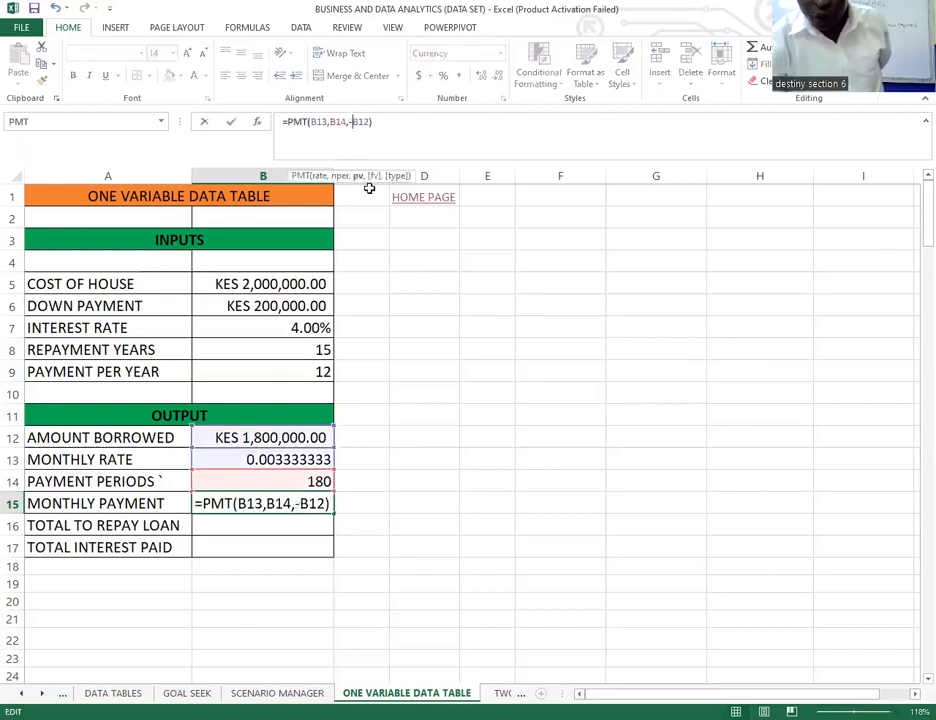
{"action": "key", "text": "Return"}
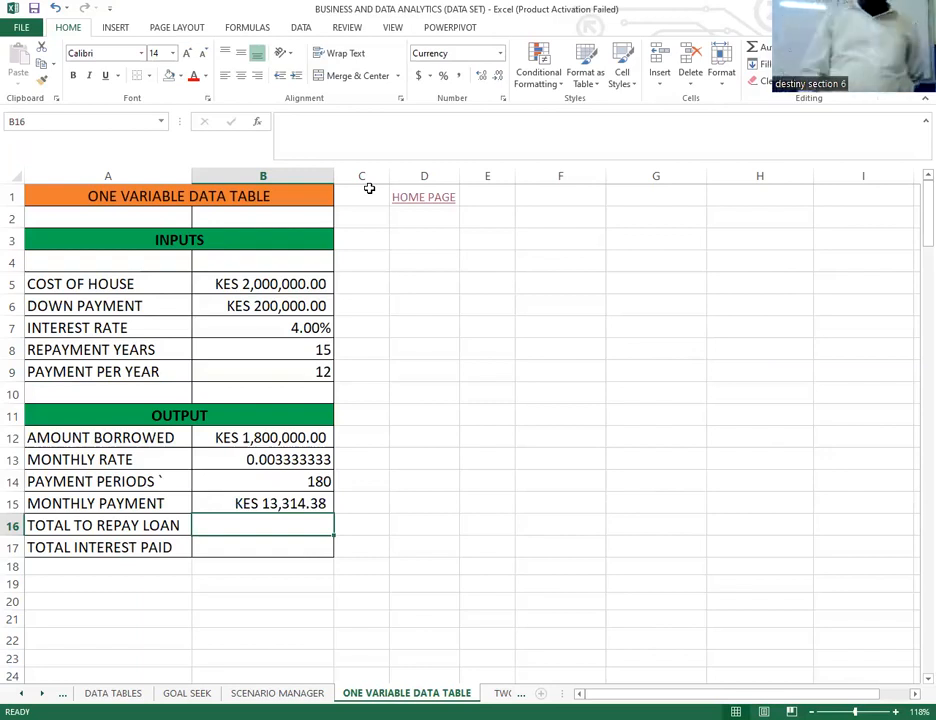
Calculate the total to repay the loan in B16 with the formula =B15*B14.
{"action": "type", "text": "="}
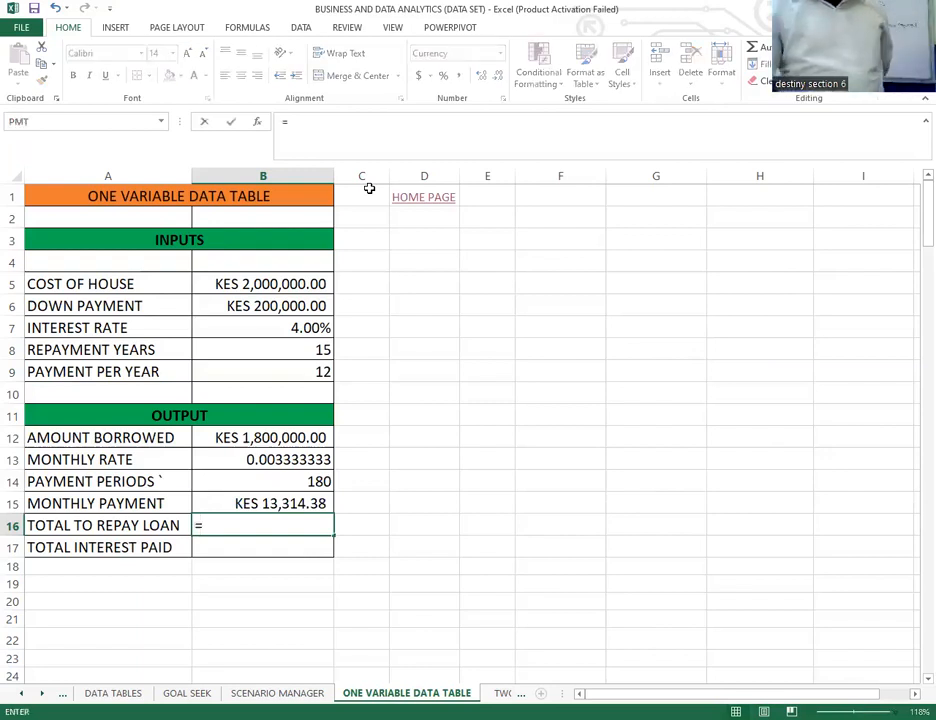
{"action": "left_click", "coordinate": [296, 504]}
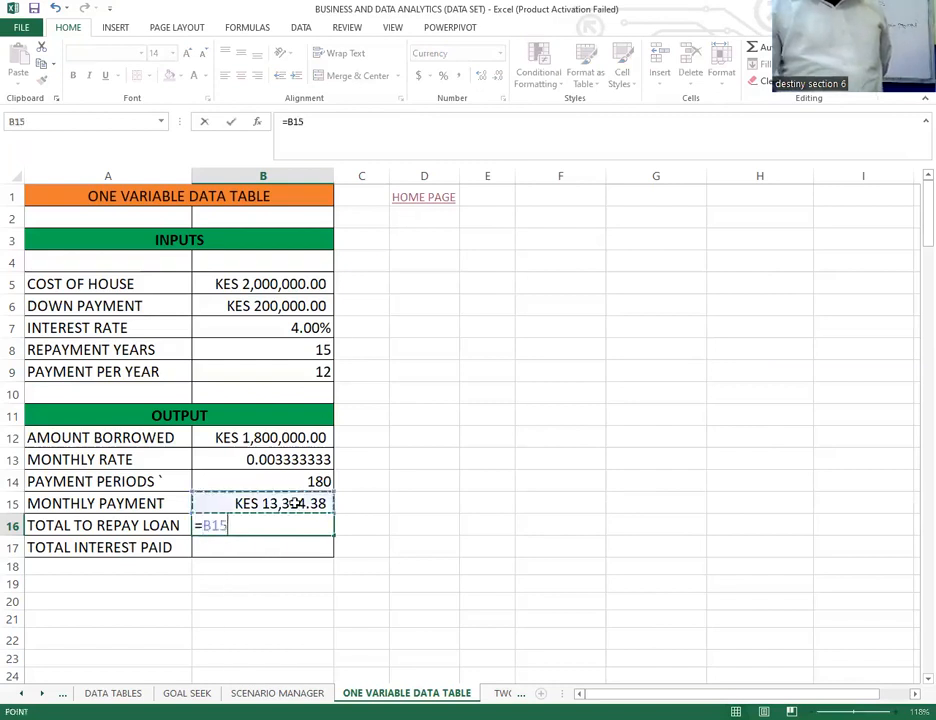
{"action": "type", "text": "*"}
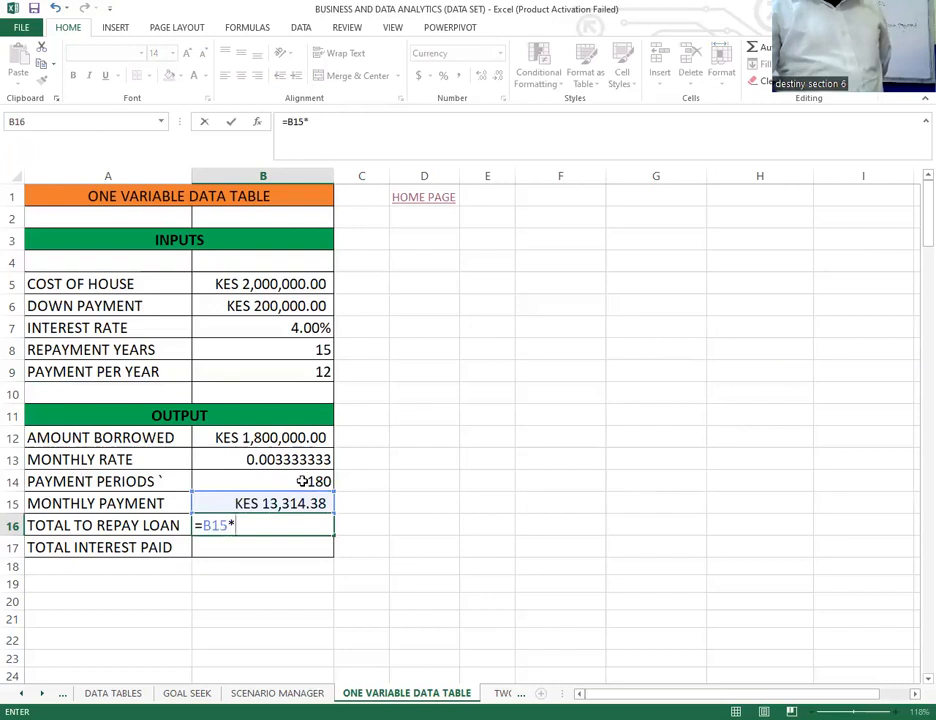
{"action": "left_click", "coordinate": [302, 481]}
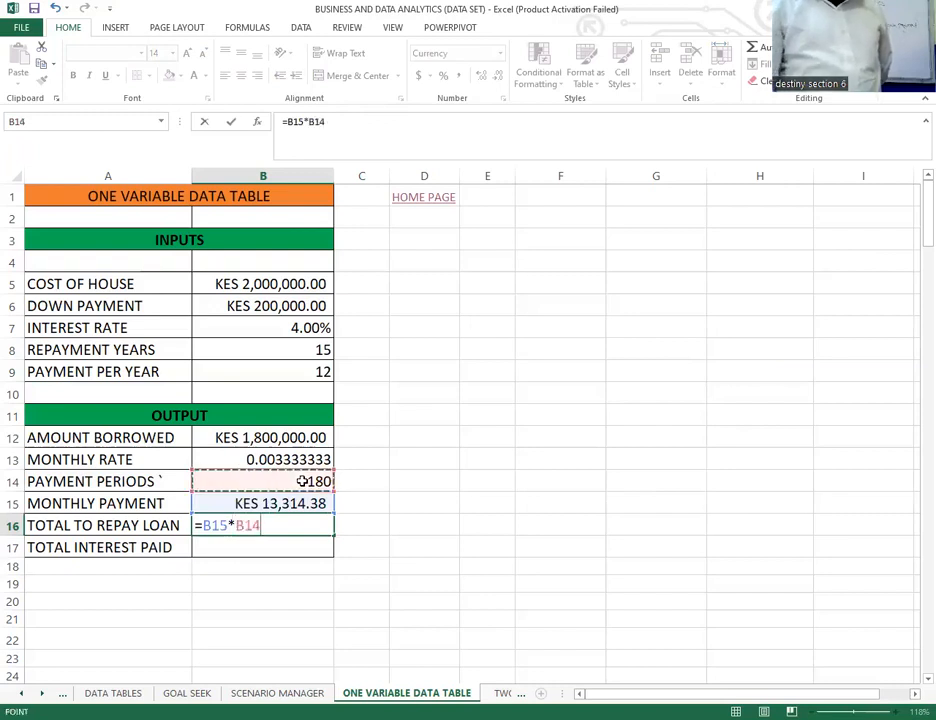
{"action": "key", "text": "Return"}
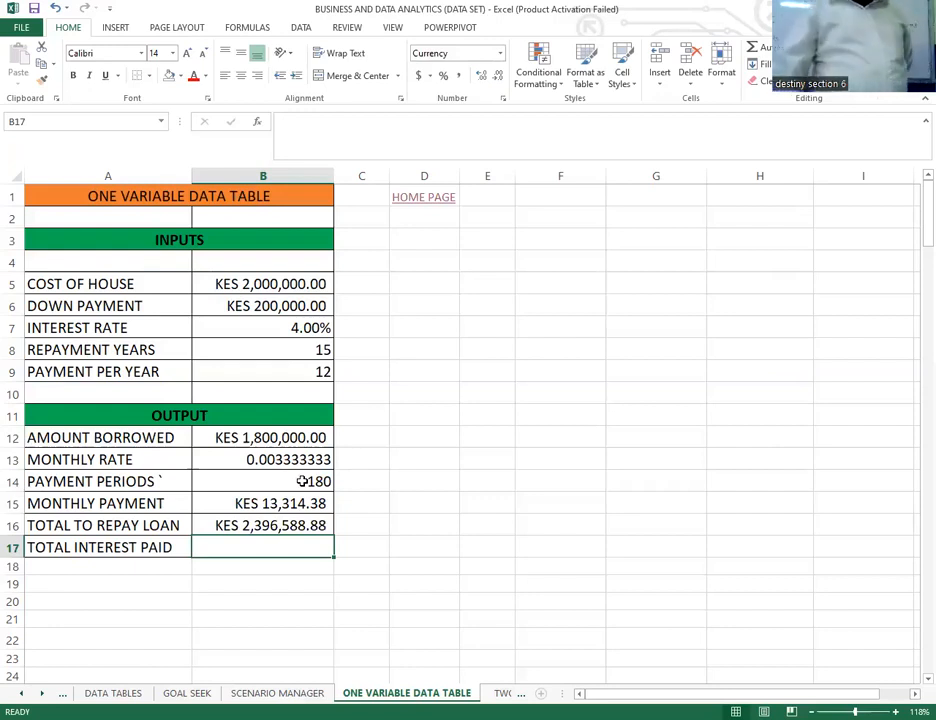
Calculate the total interest paid in B17 with the formula =B16-B12.
{"action": "type", "text": "="}
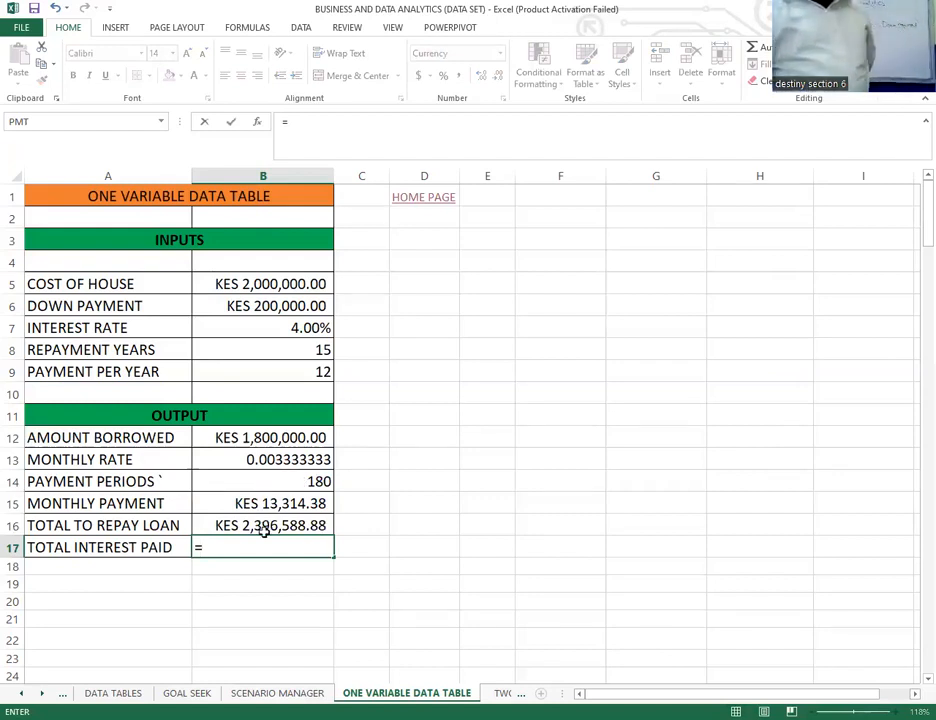
{"action": "left_click", "coordinate": [263, 528]}
{"action": "type", "text": "-"}
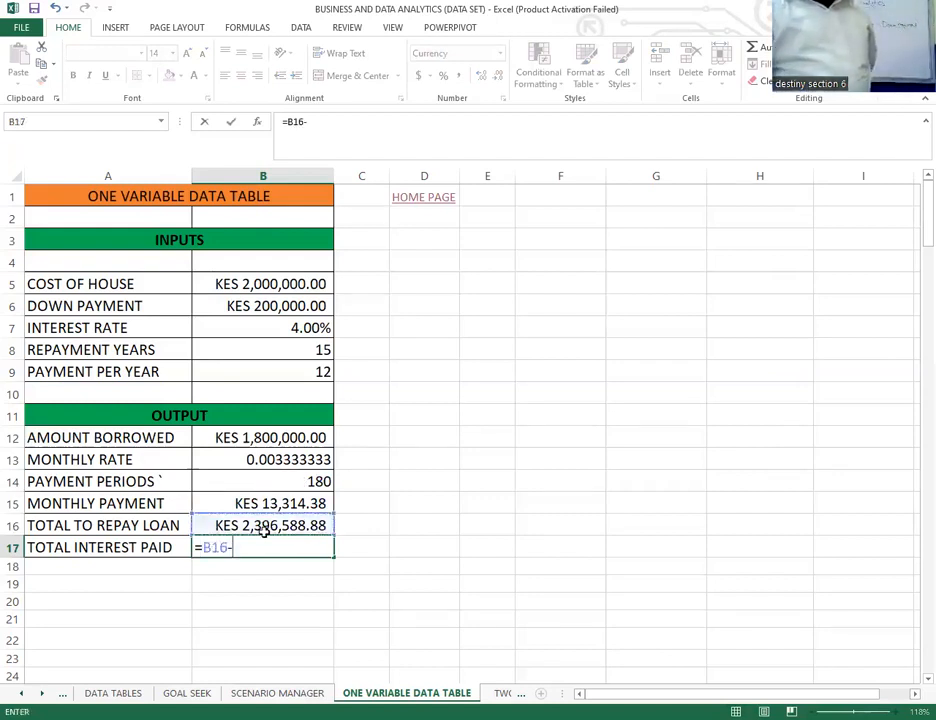
{"action": "left_click", "coordinate": [298, 437]}
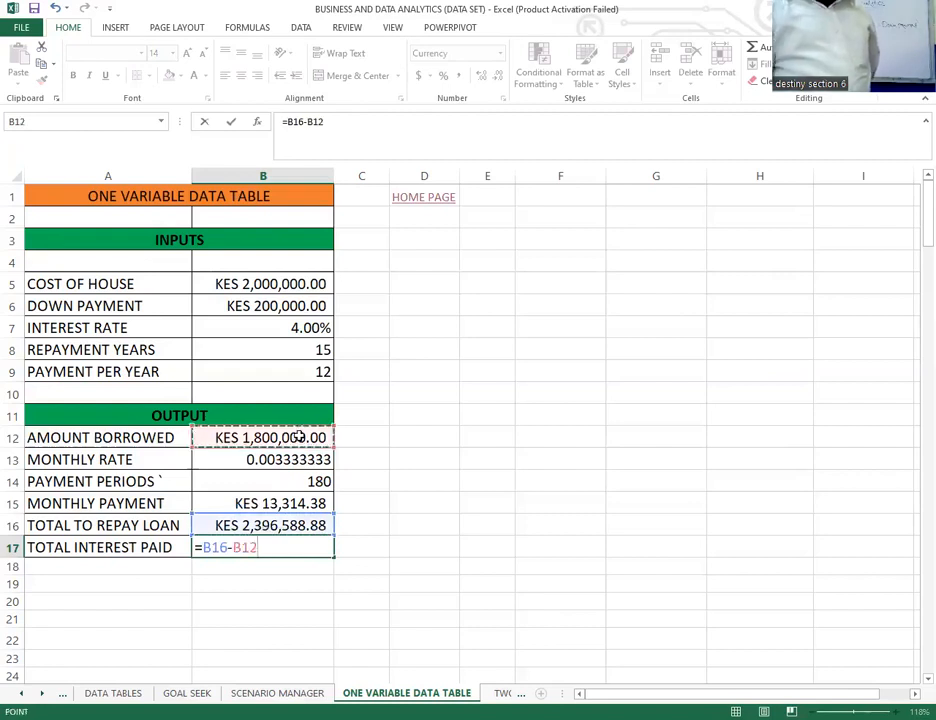
{"action": "key", "text": "Return"}
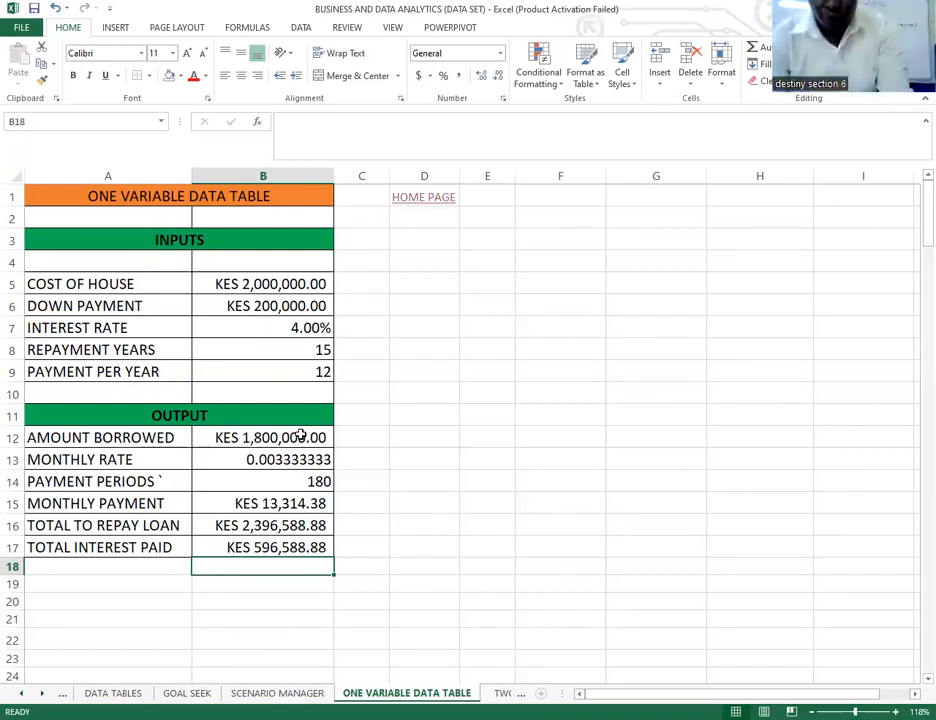
Start a repayment years series with 15 in D7 and the formula =D7+1 in D8.
{"action": "left_click", "coordinate": [432, 327]}
{"action": "type", "text": "15"}
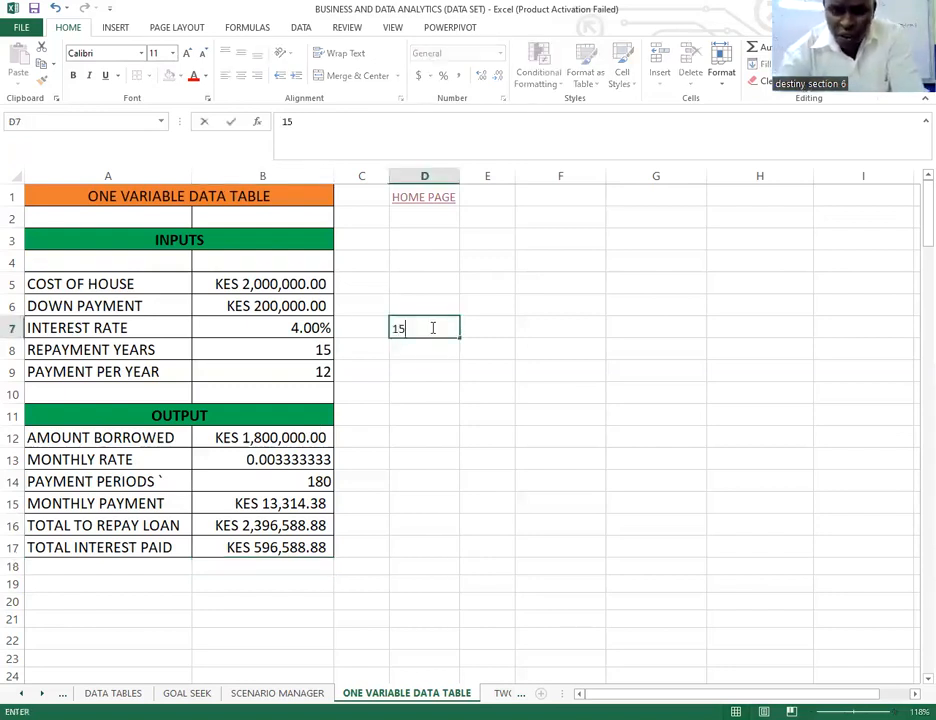
{"action": "left_click", "coordinate": [447, 410]}
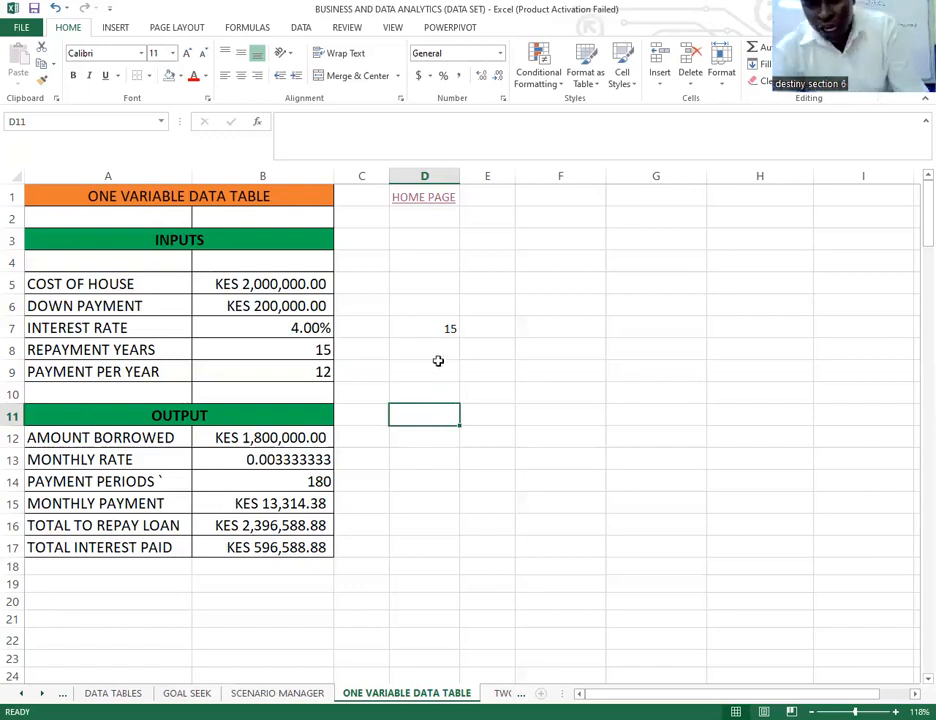
{"action": "left_click", "coordinate": [450, 355]}
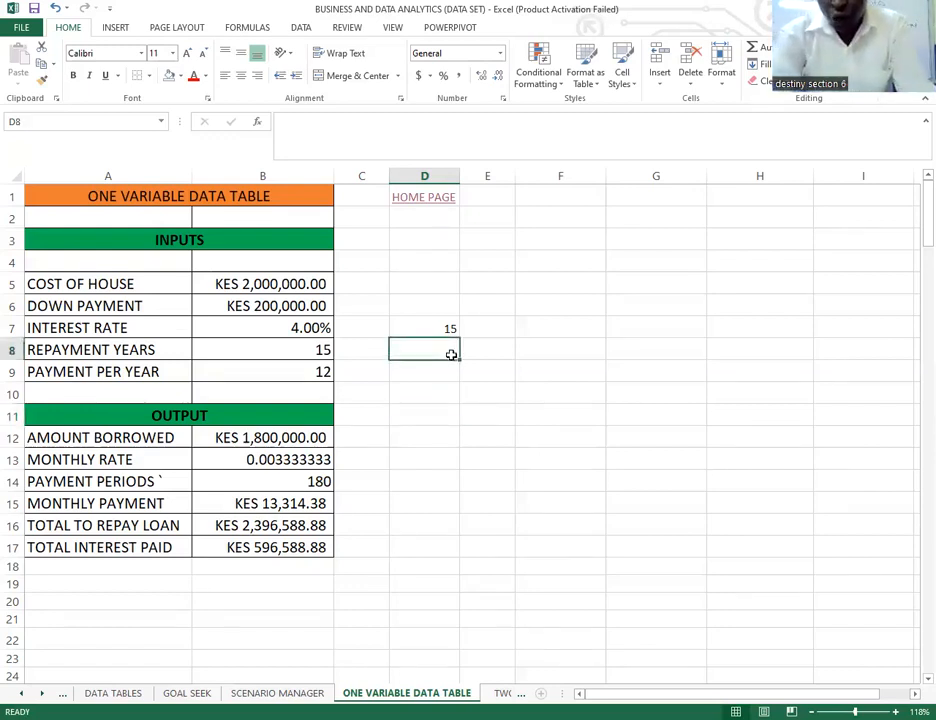
{"action": "type", "text": "="}
{"action": "left_click", "coordinate": [441, 330]}
{"action": "type", "text": "+1"}
{"action": "key", "text": "Return"}
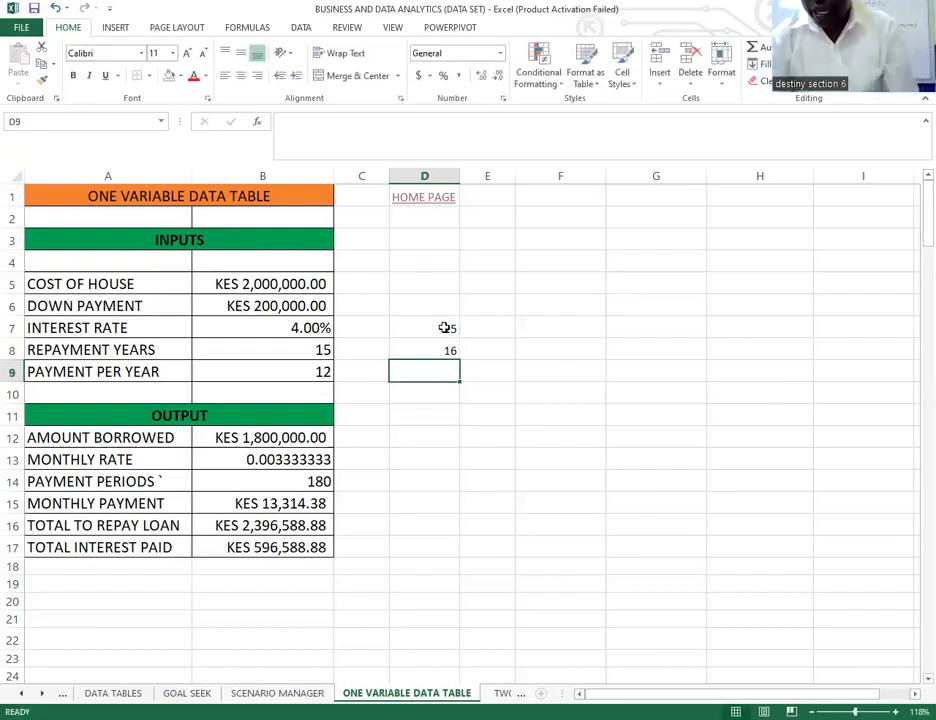
Fill the D8 formula down to D17 to extend the years series to 25, and select D18 below it.
{"action": "left_click", "coordinate": [447, 350]}
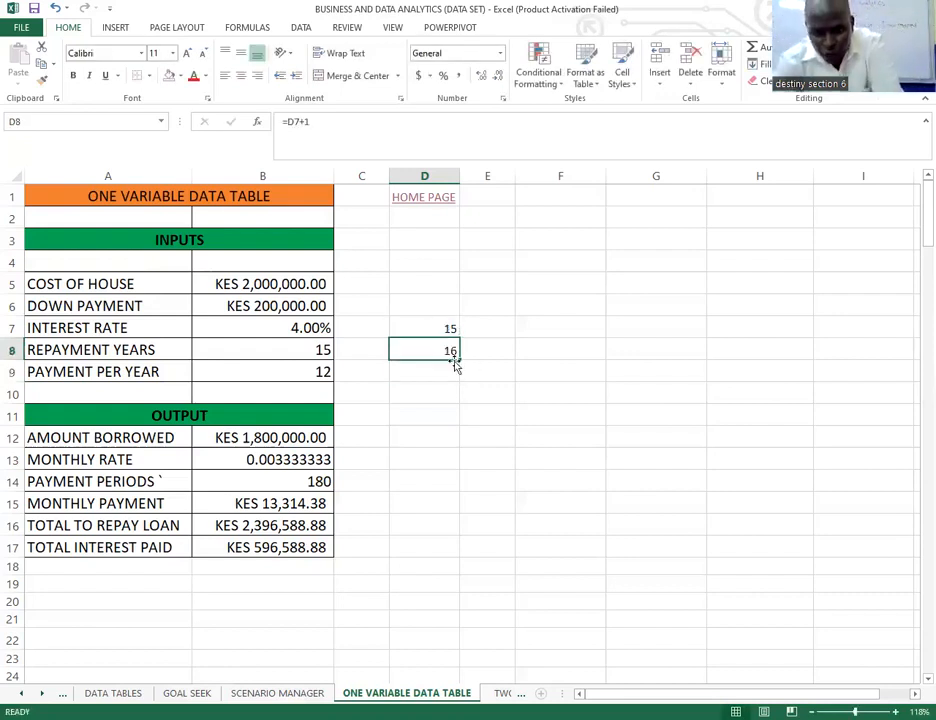
{"action": "left_click_drag", "start_coordinate": [457, 361], "coordinate": [462, 548]}
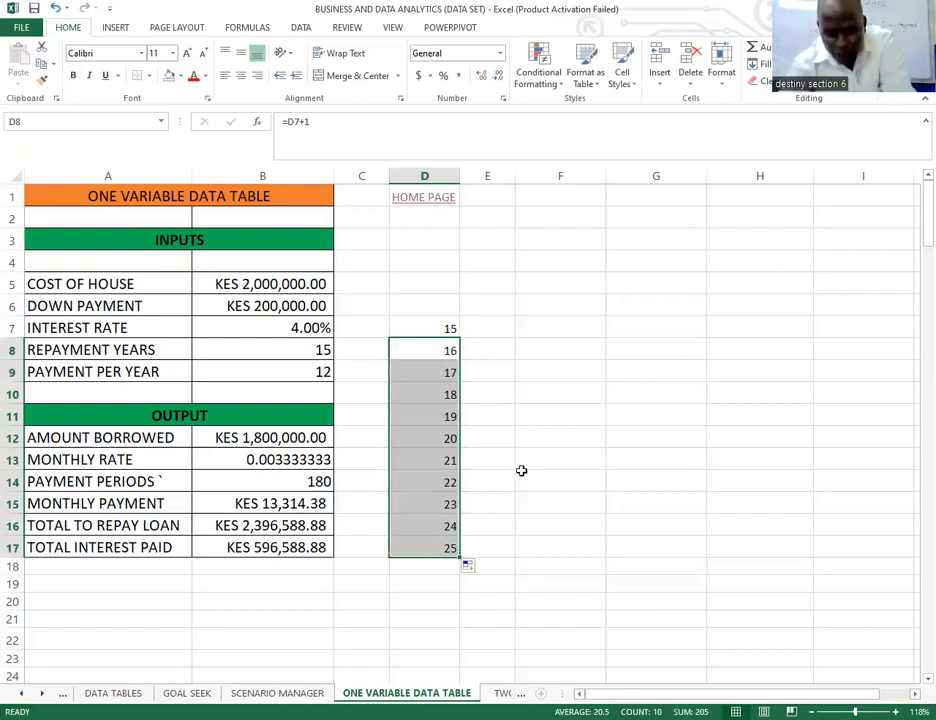
{"action": "scroll", "coordinate": [495, 476], "scroll_direction": "down", "scroll_amount": 1}
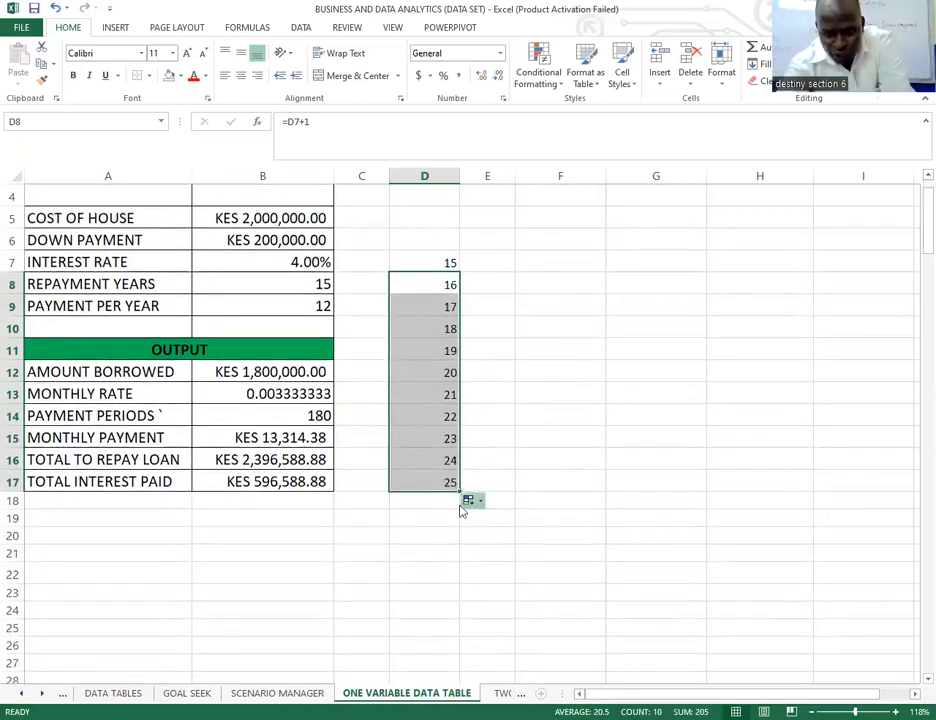
{"action": "left_click", "coordinate": [468, 500]}
{"action": "left_click", "coordinate": [447, 496]}
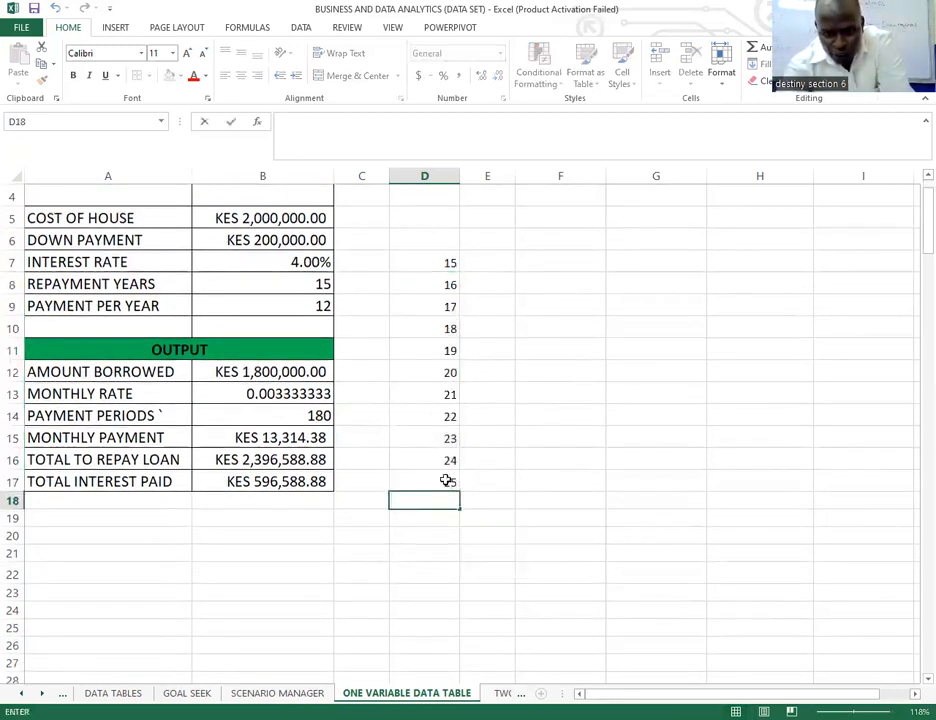
Fill the years formula from D17 down to D22 so the repayment years series runs to 30.
{"action": "left_click", "coordinate": [446, 481]}
{"action": "left_click_drag", "start_coordinate": [460, 489], "coordinate": [458, 566]}
{"action": "scroll", "coordinate": [476, 541], "scroll_direction": "down", "scroll_amount": 1}
{"action": "left_click_drag", "start_coordinate": [462, 497], "coordinate": [457, 524]}
{"action": "left_click", "coordinate": [514, 441]}
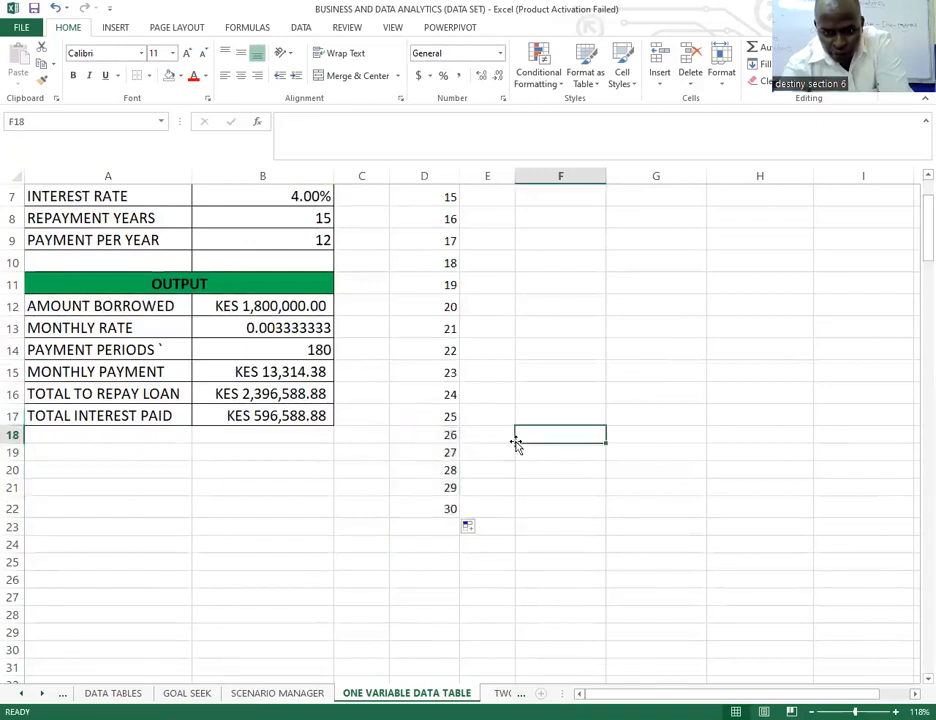
Extend the repayment years series upward with 14 in D6 and 13 in D5.
{"action": "scroll", "coordinate": [516, 443], "scroll_direction": "up", "scroll_amount": 2}
{"action": "scroll", "coordinate": [515, 441], "scroll_direction": "down", "scroll_amount": 1}
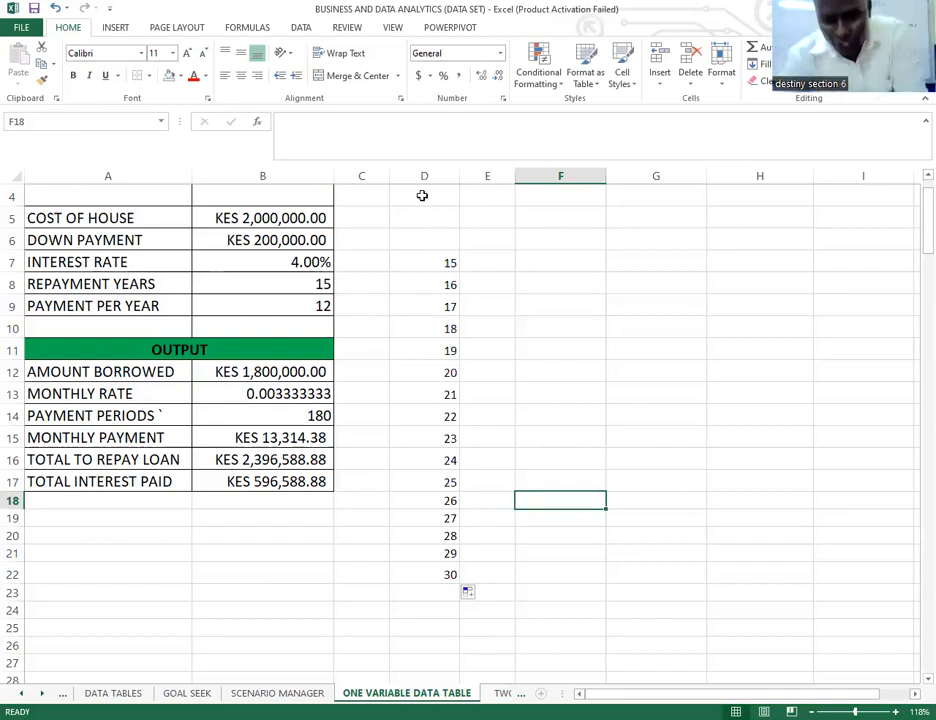
{"action": "double_click", "coordinate": [446, 263]}
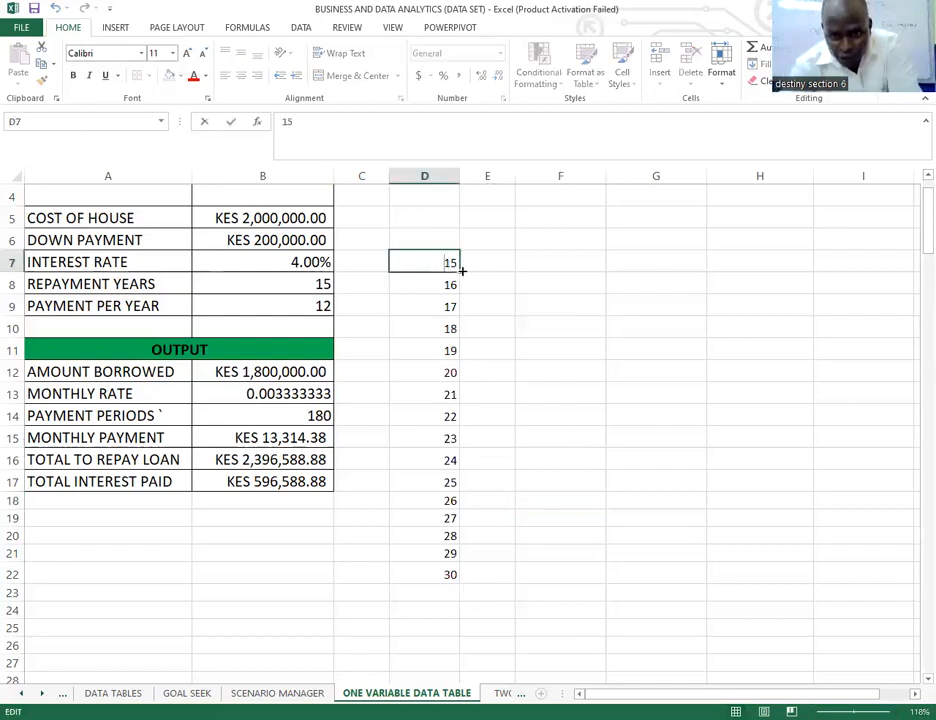
{"action": "left_click_drag", "start_coordinate": [458, 270], "coordinate": [452, 244]}
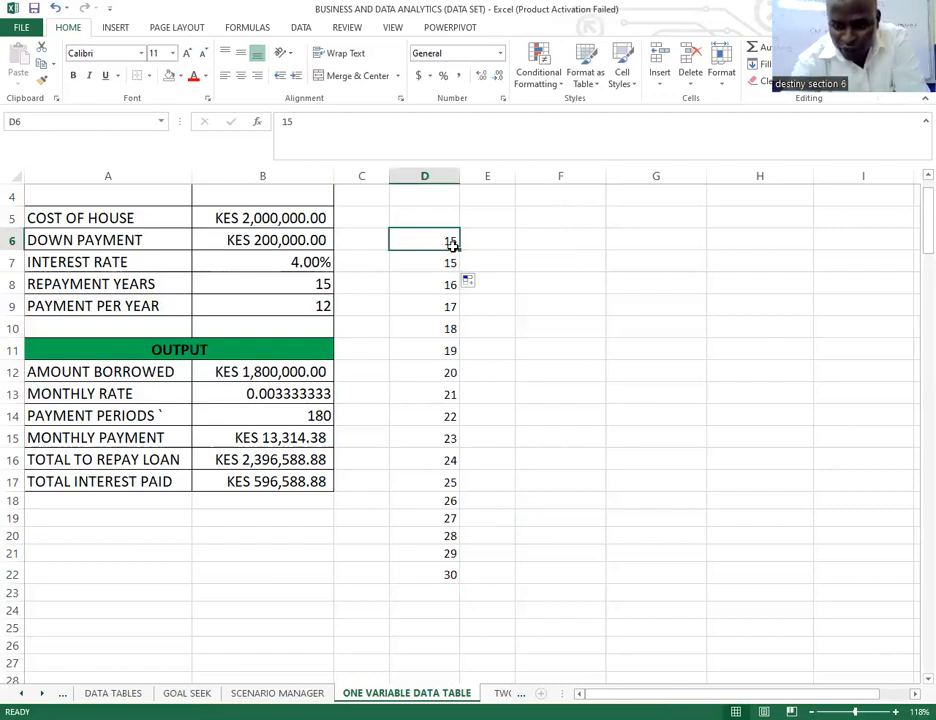
{"action": "key", "text": "BackSpace"}
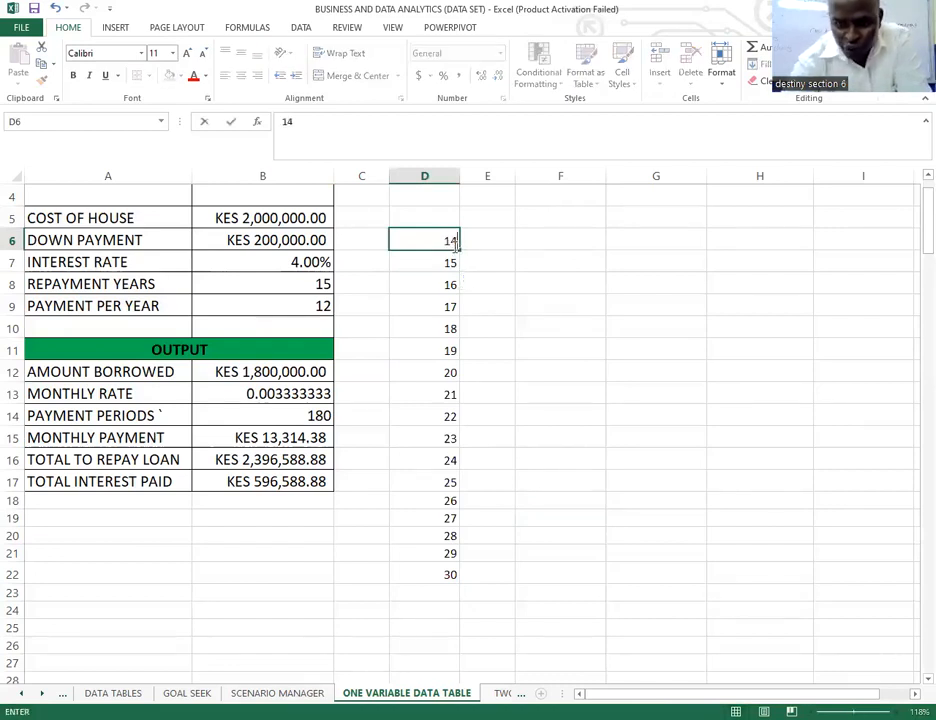
{"action": "left_click", "coordinate": [449, 214]}
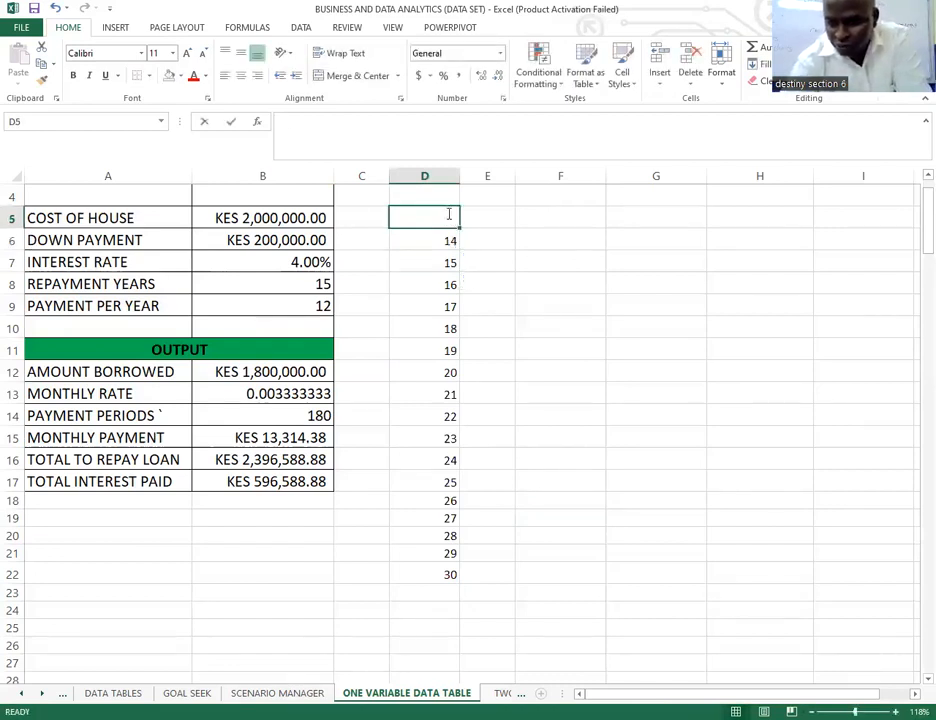
{"action": "type", "text": "13"}
{"action": "left_click", "coordinate": [519, 279]}
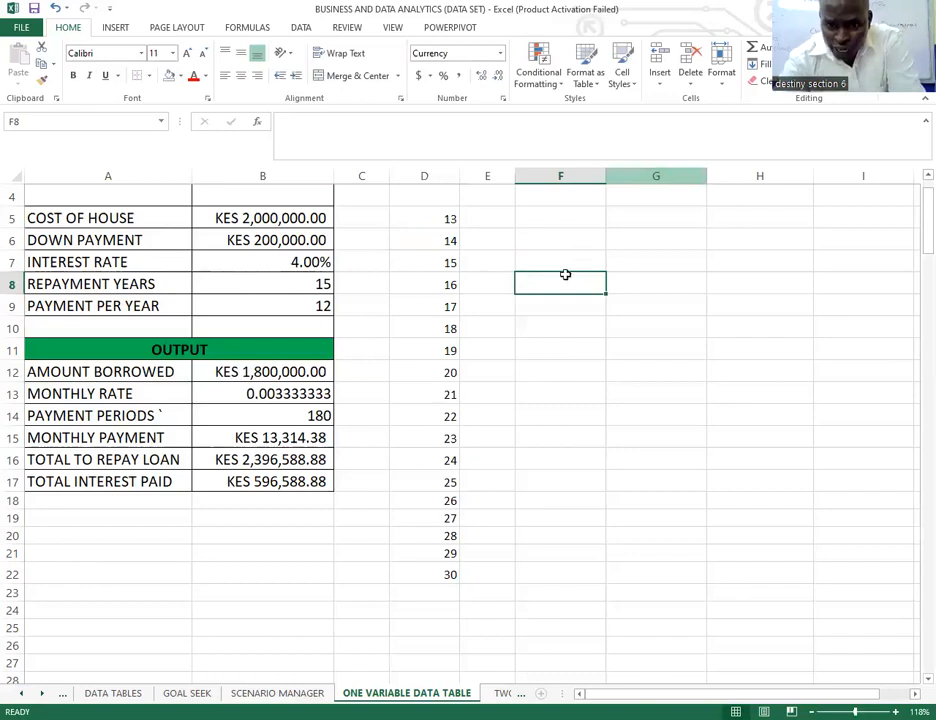
Link the monthly payment into the data table's heading row with the formula =B15 in E4.
{"action": "scroll", "coordinate": [540, 268], "scroll_direction": "up", "scroll_amount": 1}
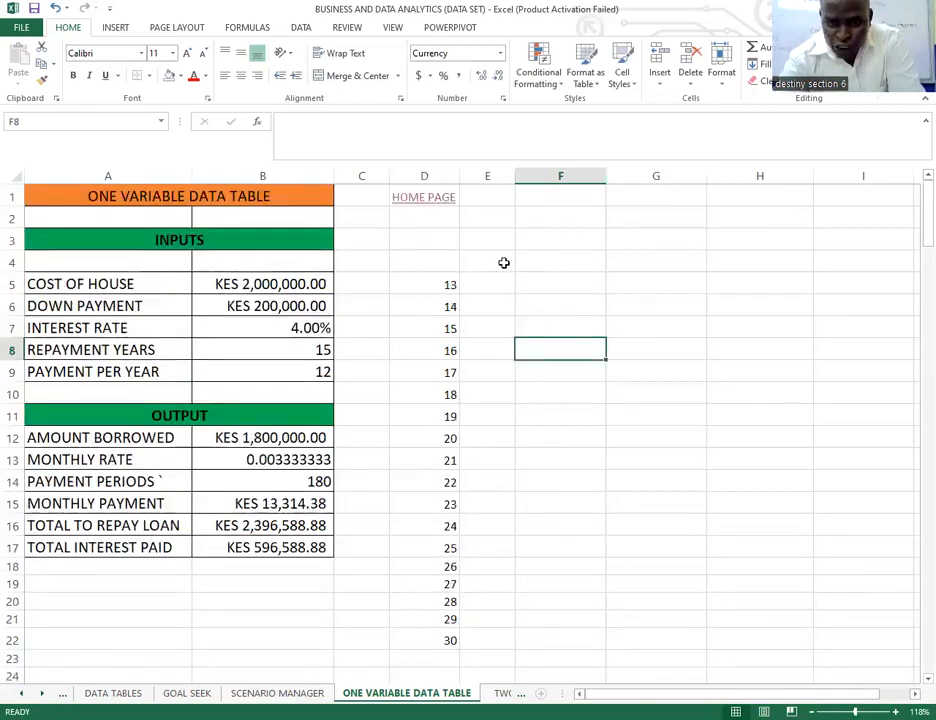
{"action": "left_click", "coordinate": [504, 262]}
{"action": "type", "text": "="}
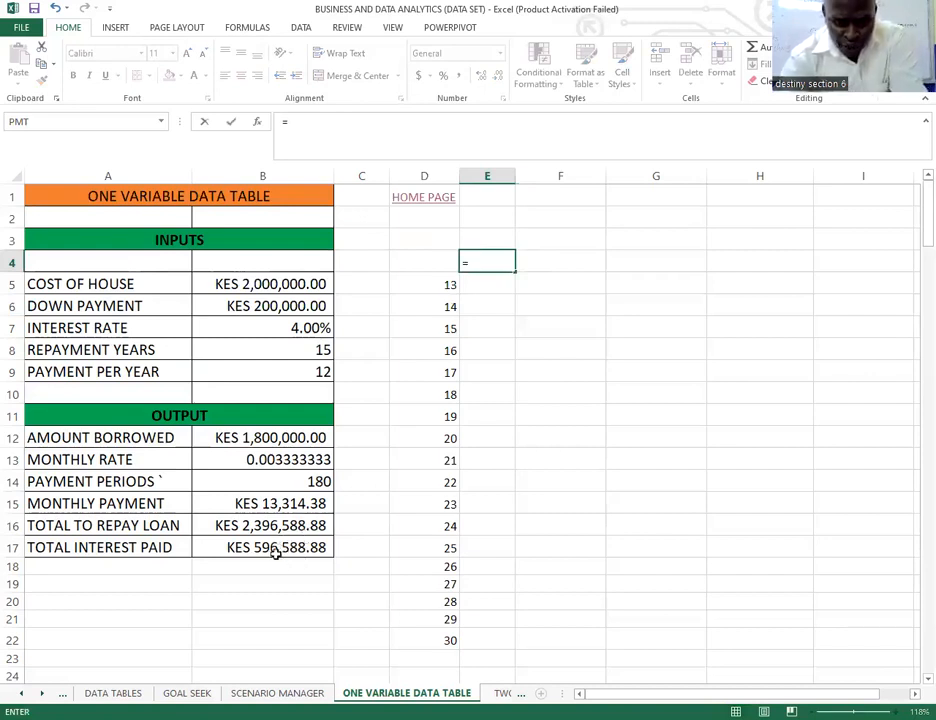
{"action": "left_click", "coordinate": [284, 505]}
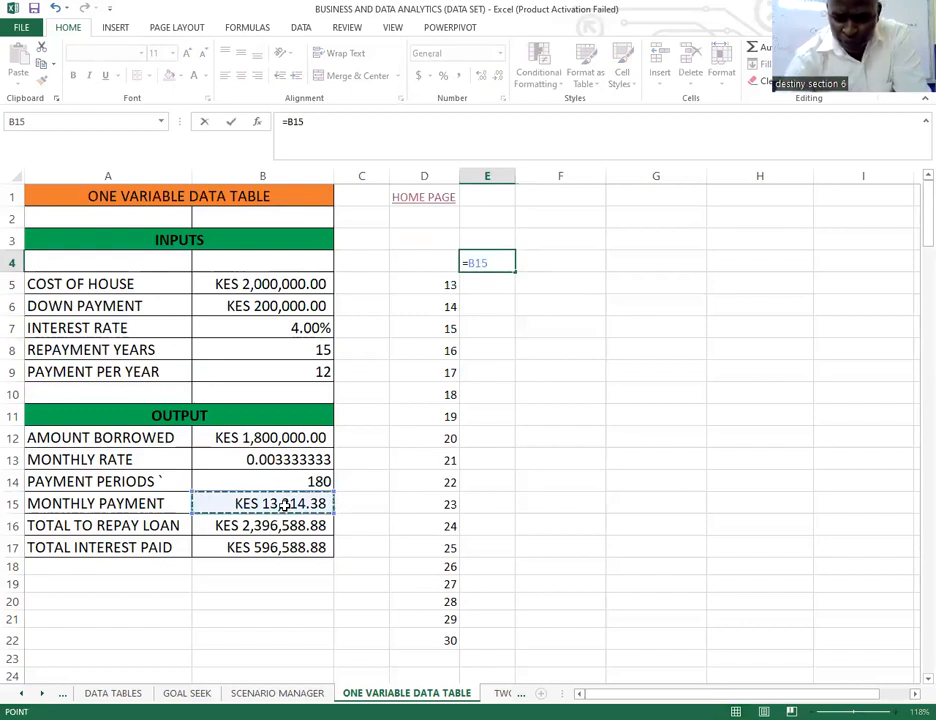
{"action": "key", "text": "Return"}
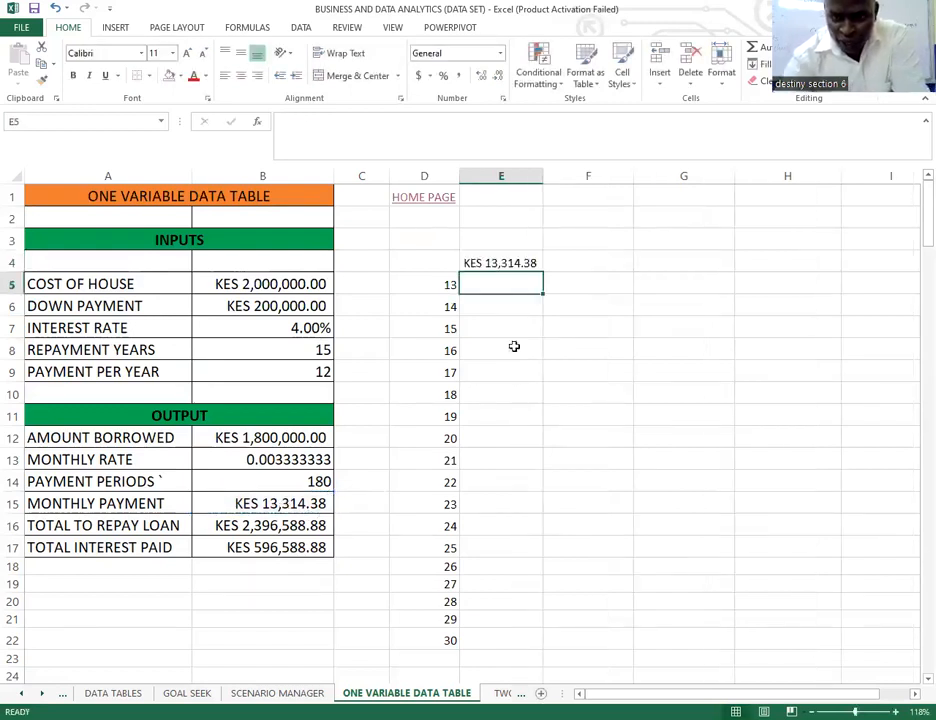
Link the total to repay the loan in F4 with =B16 and the total interest paid in G4 with =B17.
{"action": "left_click", "coordinate": [588, 259]}
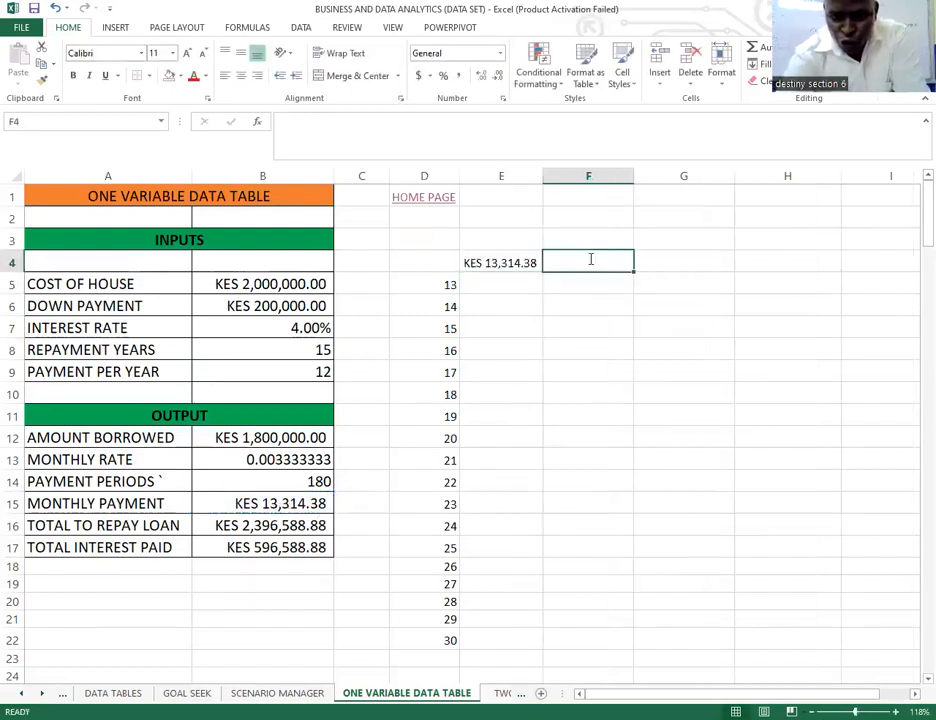
{"action": "type", "text": "="}
{"action": "left_click", "coordinate": [240, 530]}
{"action": "key", "text": "Return"}
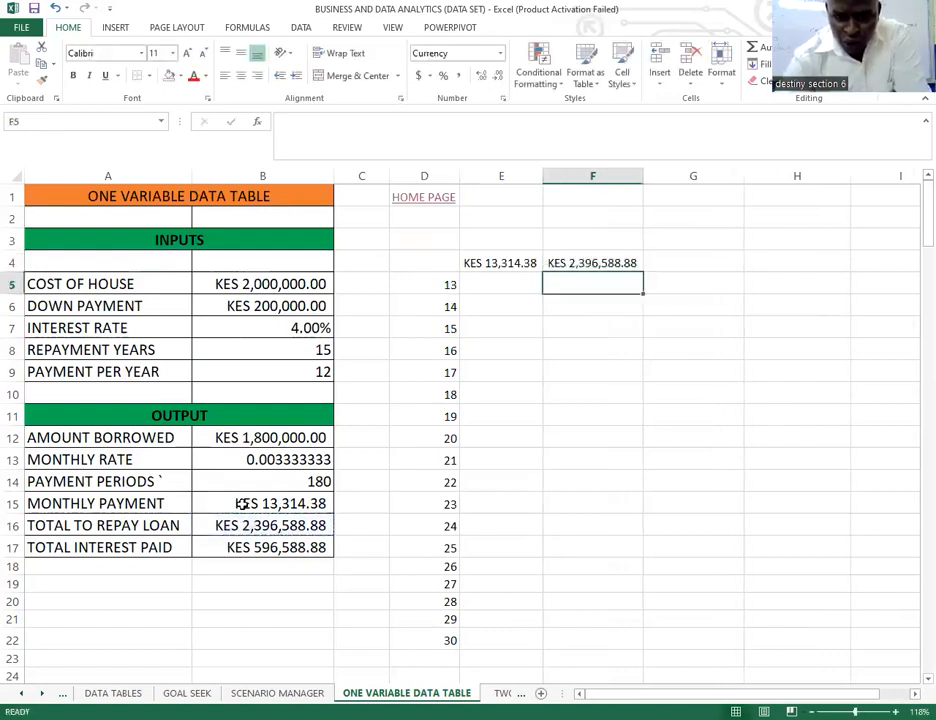
{"action": "left_click", "coordinate": [648, 258]}
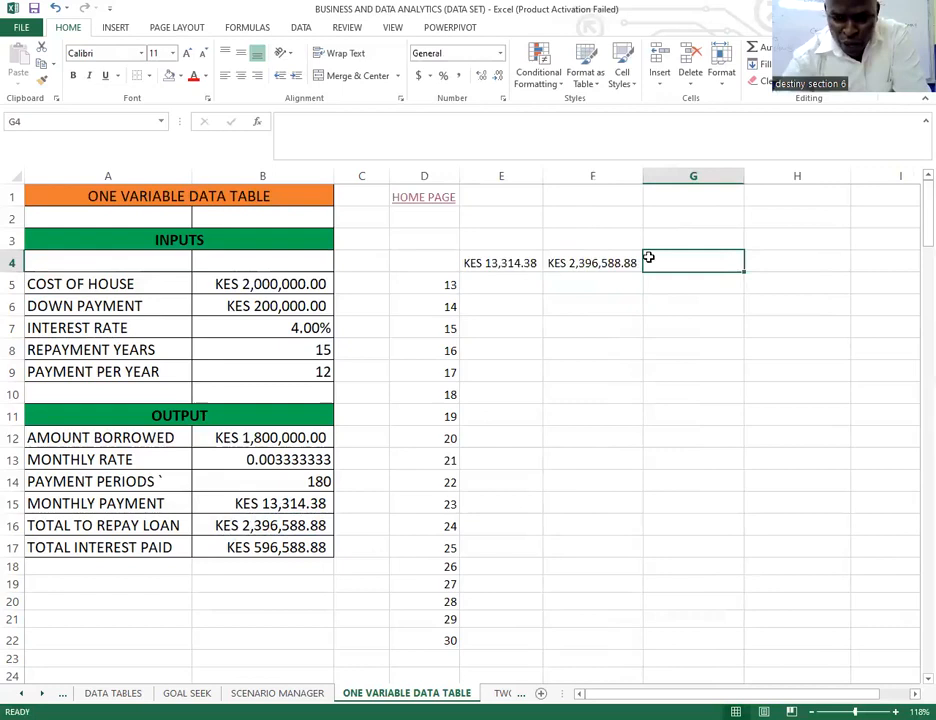
{"action": "type", "text": "="}
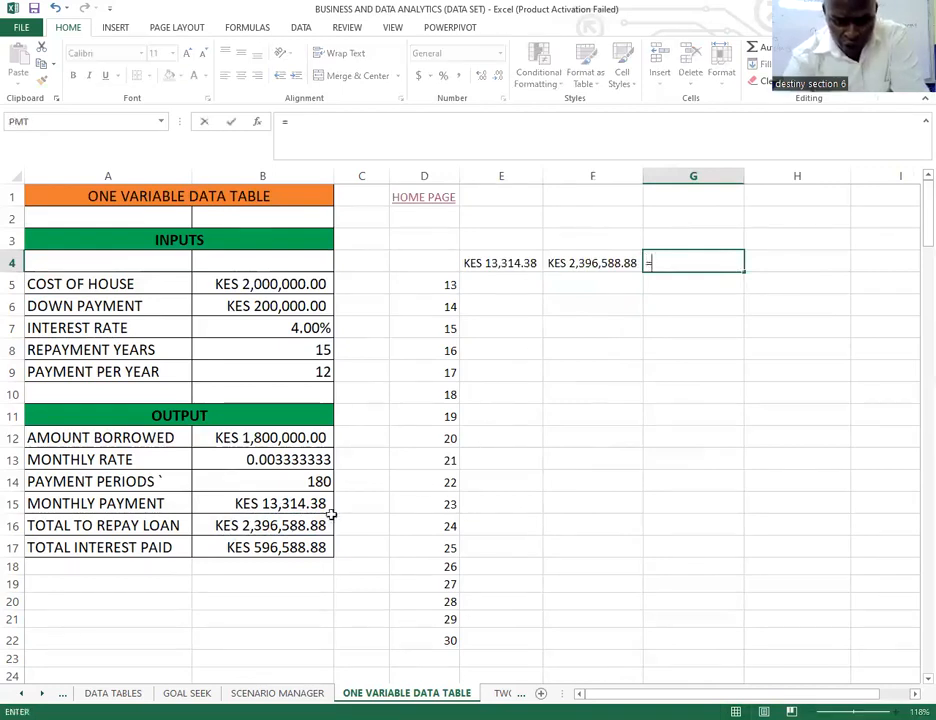
{"action": "left_click", "coordinate": [271, 543]}
{"action": "key", "text": "Return"}
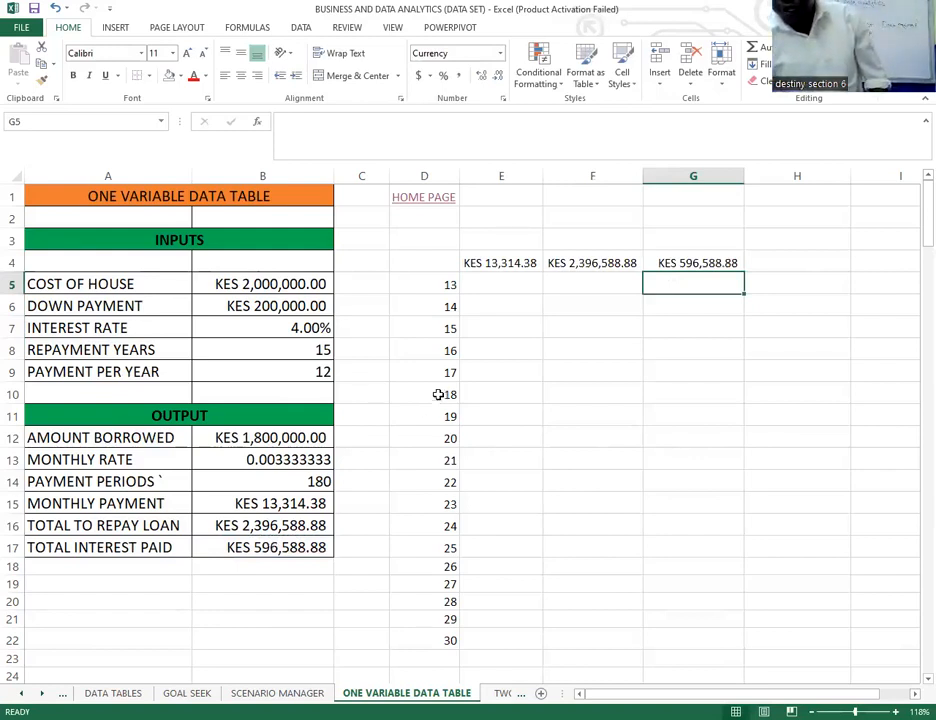
{"action": "left_click", "coordinate": [527, 332]}
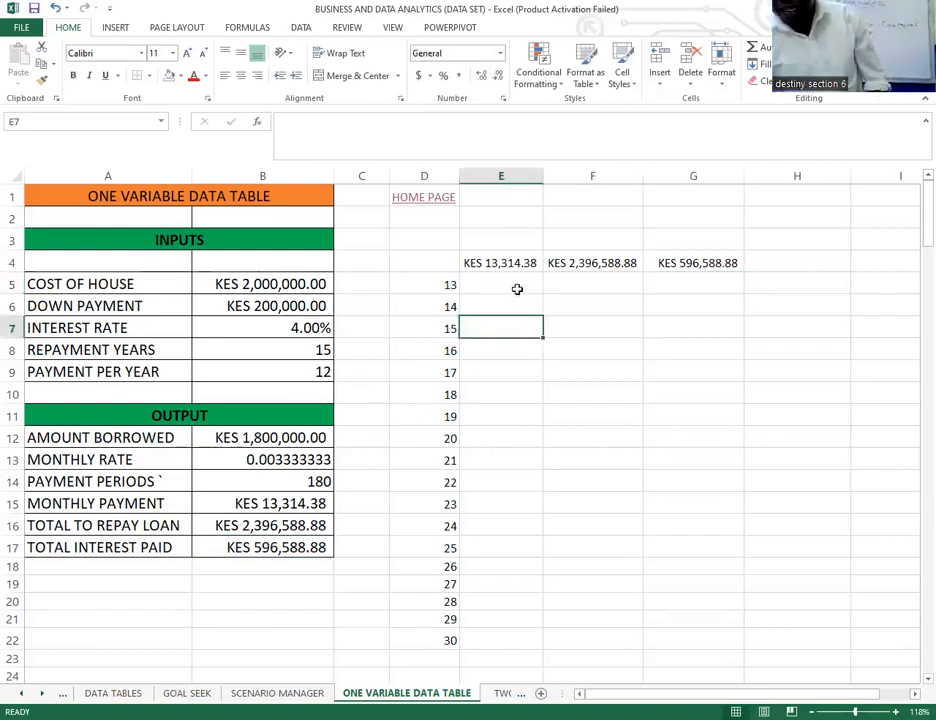
{"action": "left_click", "coordinate": [571, 367]}
{"action": "double_click", "coordinate": [571, 367]}
{"action": "type", "text": "="}
{"action": "key", "text": "BackSpace"}
{"action": "left_click_drag", "start_coordinate": [437, 265], "coordinate": [706, 568]}
{"action": "type", "text": "="}
{"action": "left_click", "coordinate": [362, 341]}
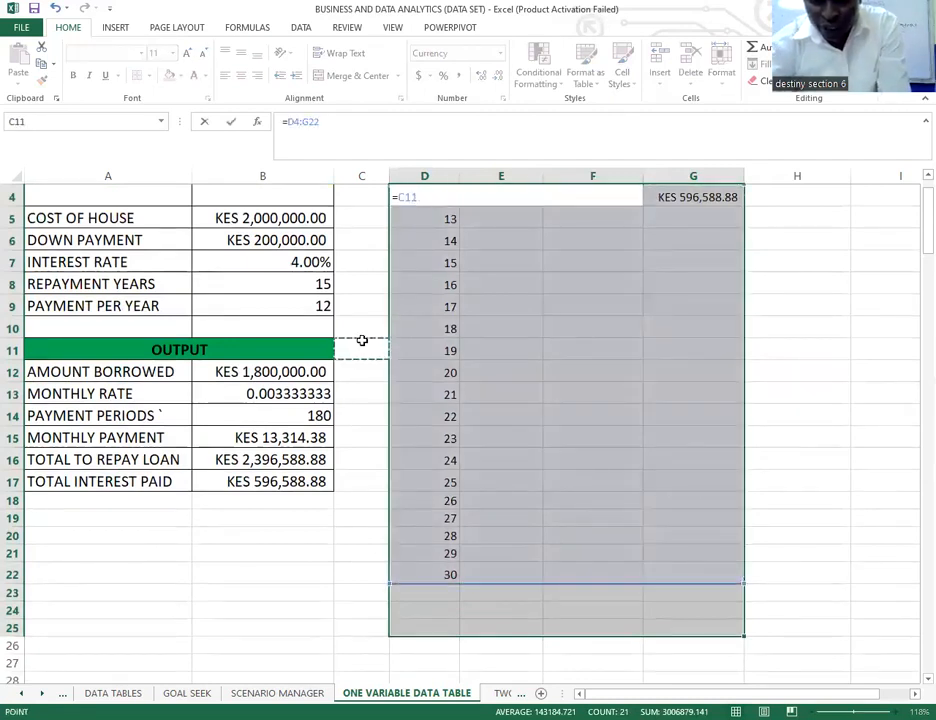
{"action": "key", "text": "BackSpace"}
{"action": "key", "text": "BackSpace"}
{"action": "key", "text": "BackSpace"}
{"action": "key", "text": "BackSpace"}
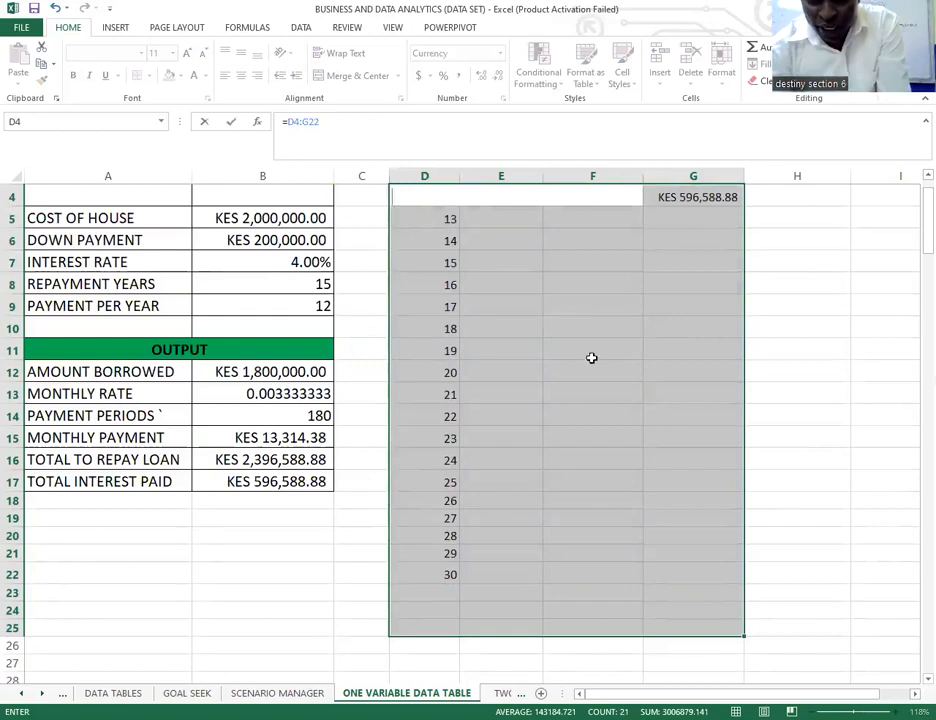
{"action": "left_click", "coordinate": [658, 392]}
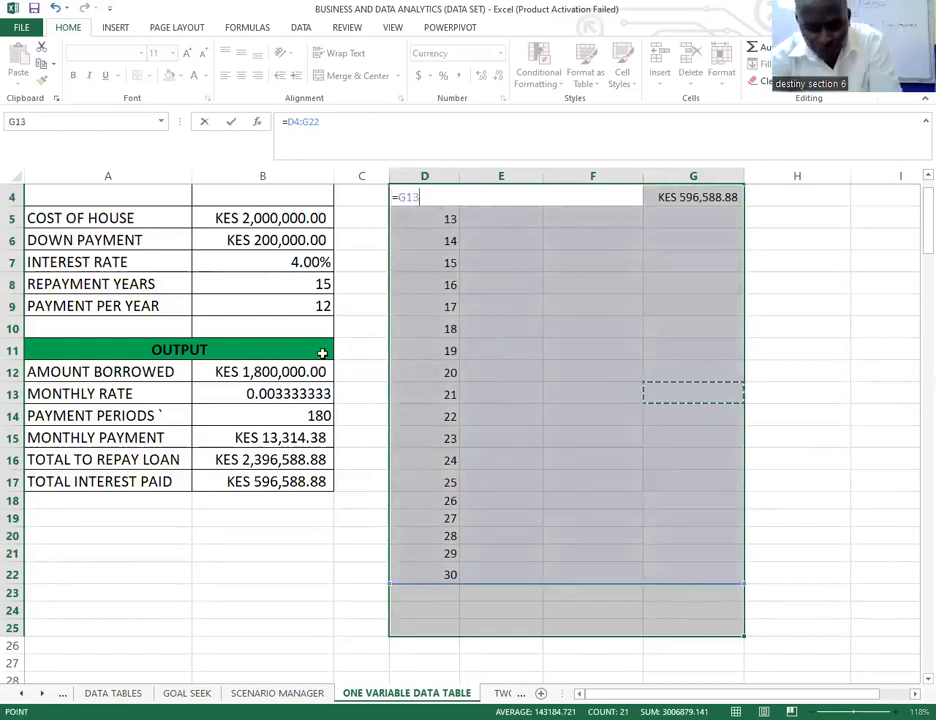
{"action": "left_click", "coordinate": [343, 349]}
{"action": "type", "text": "+"}
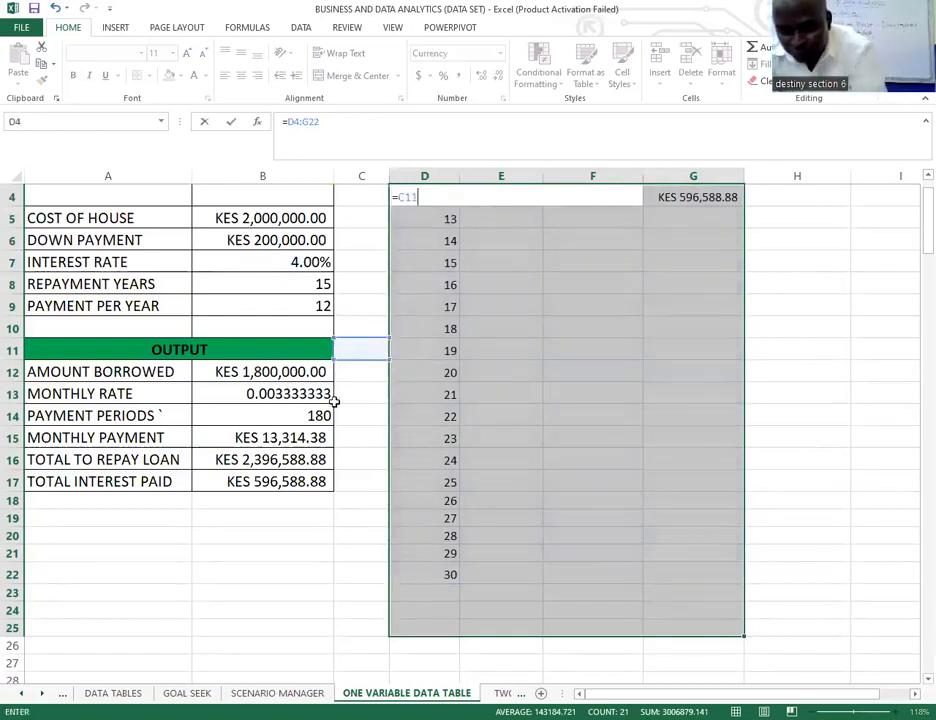
{"action": "left_click", "coordinate": [325, 436]}
{"action": "left_click", "coordinate": [233, 566]}
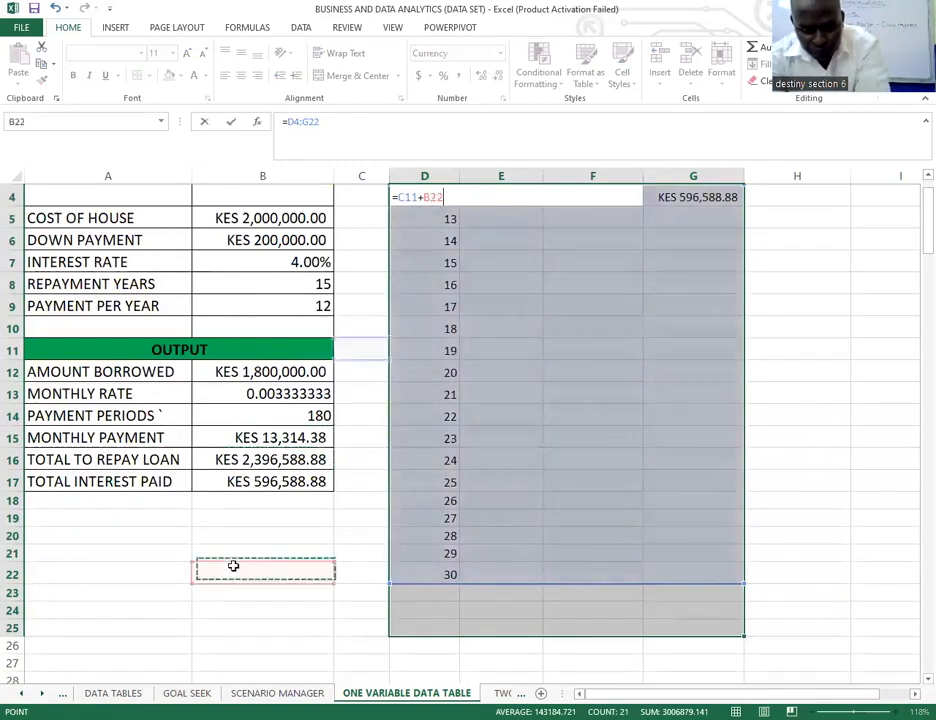
{"action": "left_click", "coordinate": [339, 129]}
{"action": "key", "text": "BackSpace"}
{"action": "key", "text": "BackSpace"}
{"action": "key", "text": "BackSpace"}
{"action": "key", "text": "BackSpace"}
{"action": "key", "text": "BackSpace"}
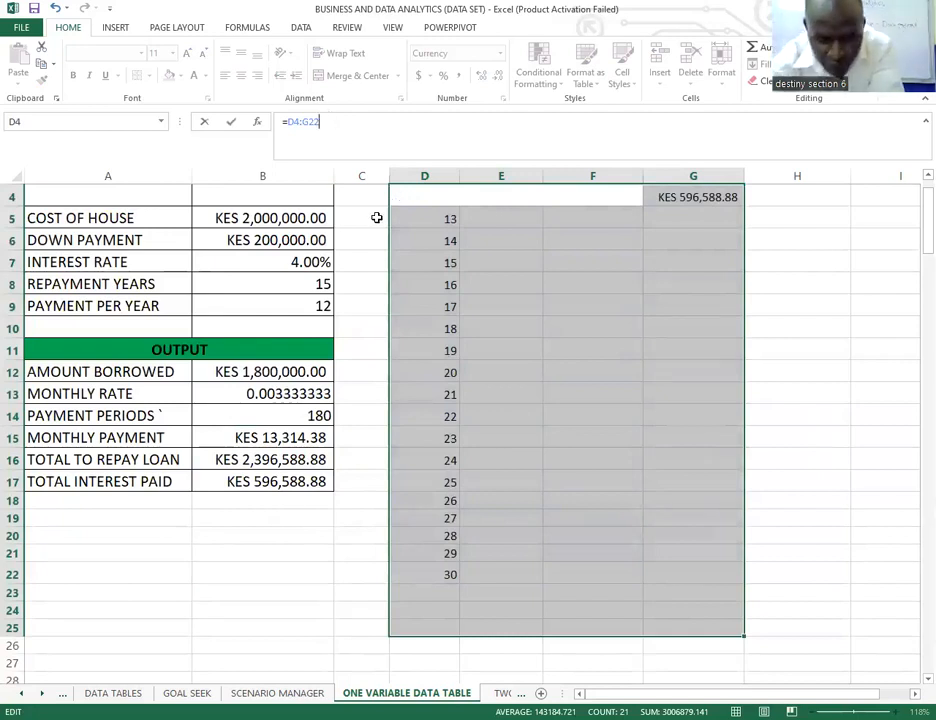
{"action": "left_click", "coordinate": [503, 283]}
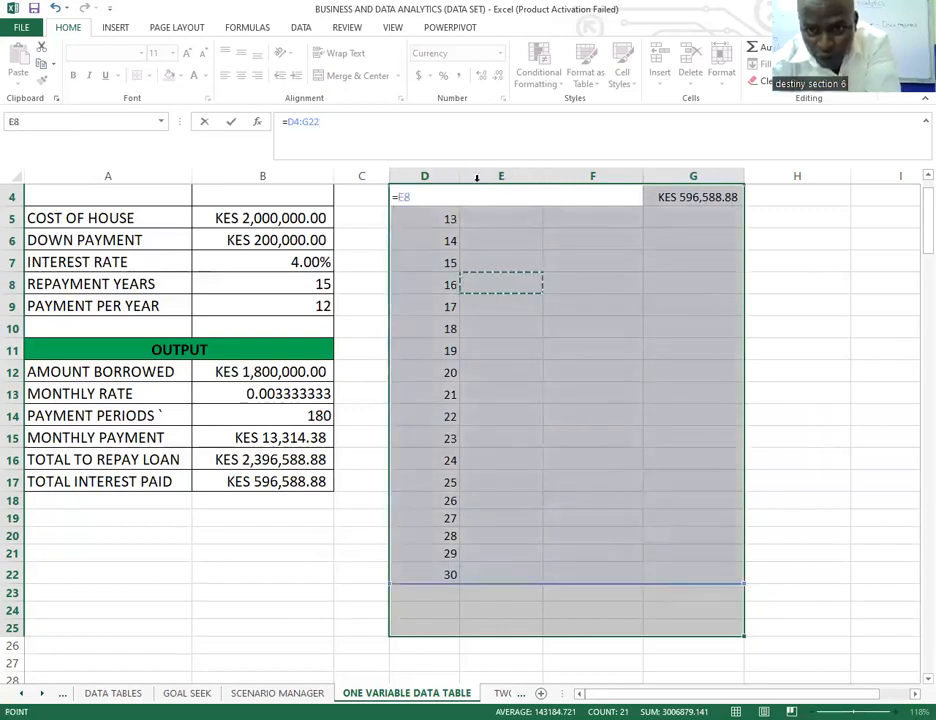
{"action": "left_click", "coordinate": [325, 119]}
{"action": "key", "text": "BackSpace"}
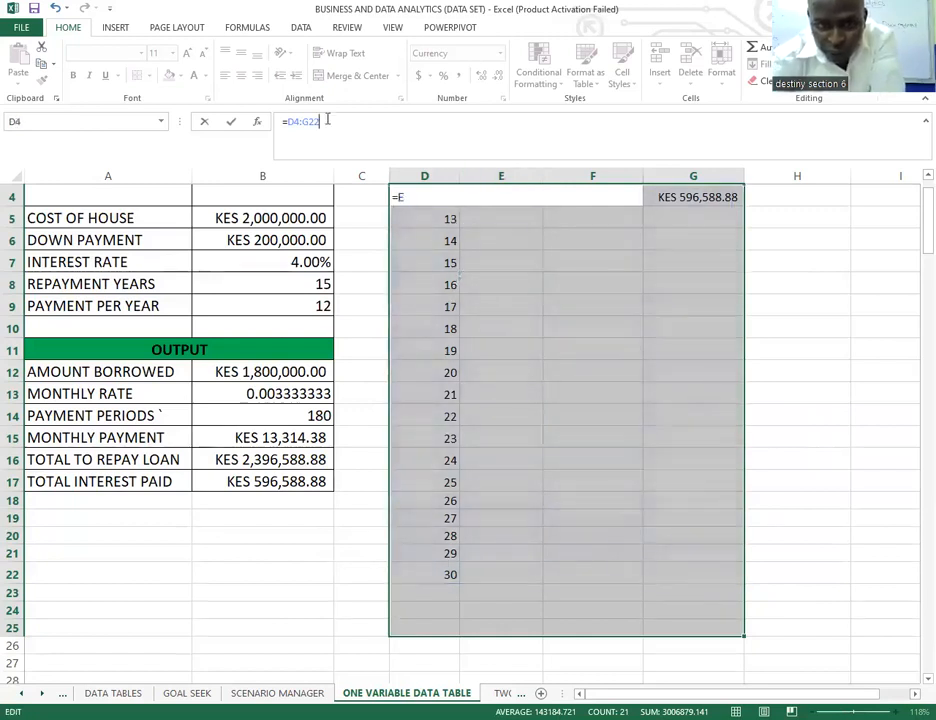
{"action": "left_click", "coordinate": [427, 203]}
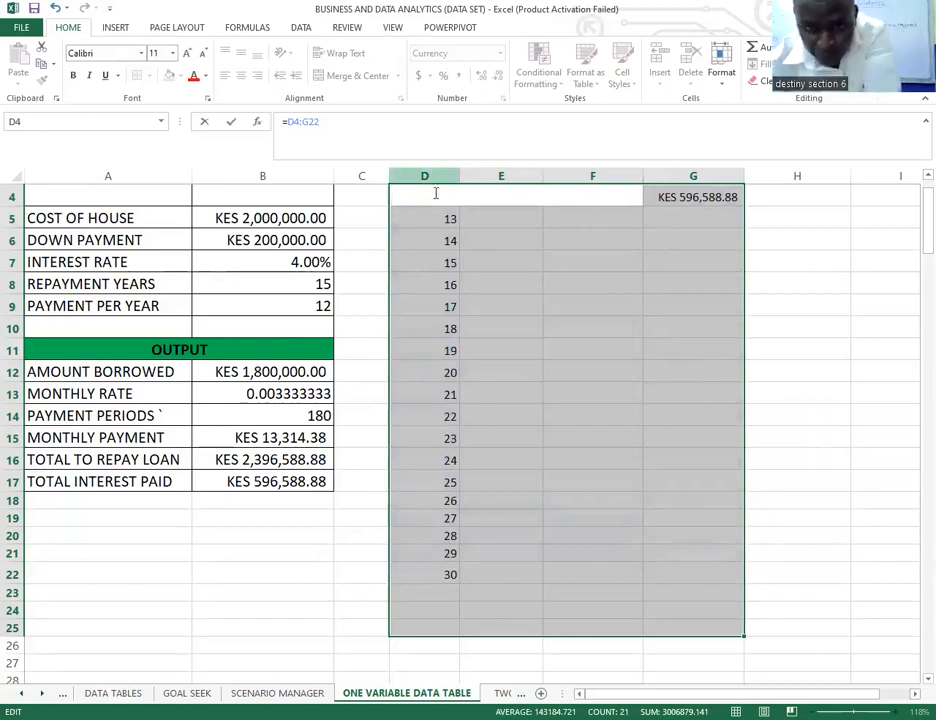
{"action": "left_click", "coordinate": [796, 268]}
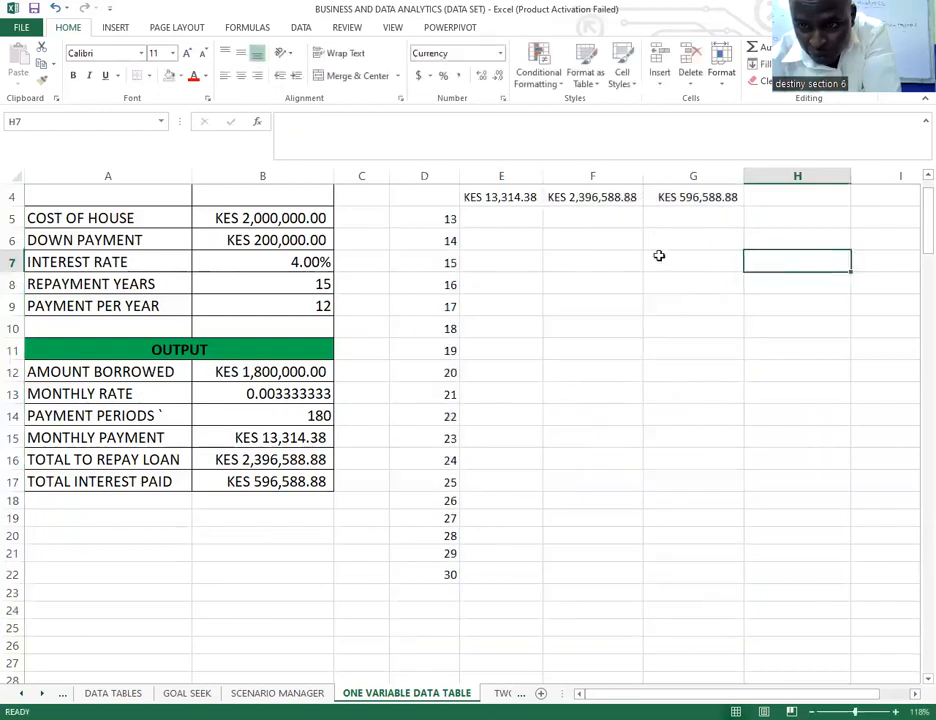
Create a what-if data table over D4:G22 with the repayment years cell $B$8 as column input cell and no row input cell.
{"action": "left_click_drag", "start_coordinate": [430, 196], "coordinate": [689, 572]}
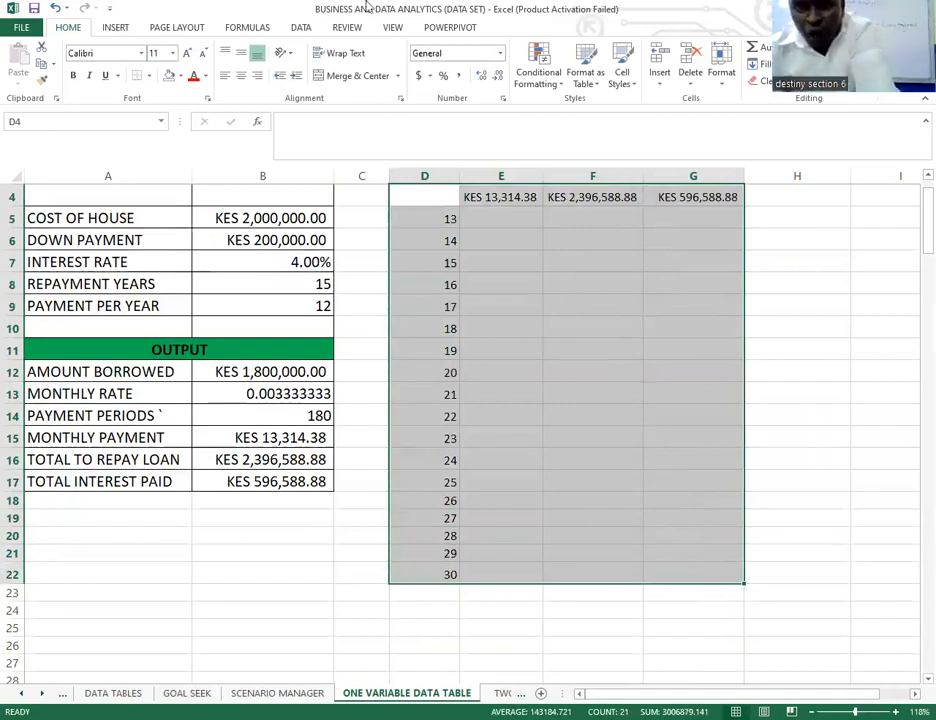
{"action": "left_click", "coordinate": [300, 28]}
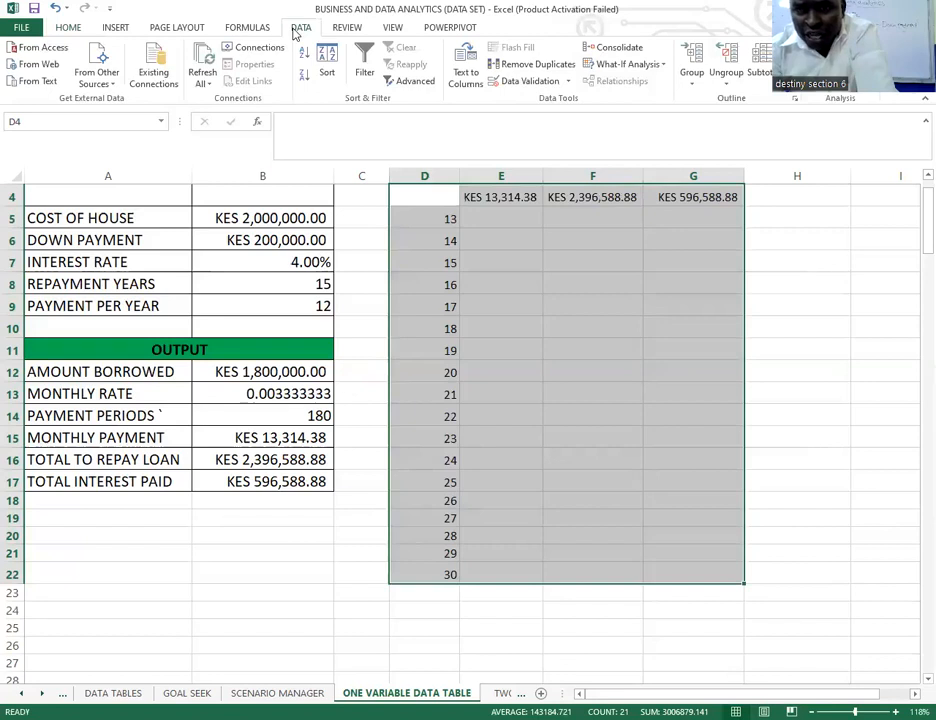
{"action": "left_click", "coordinate": [629, 65]}
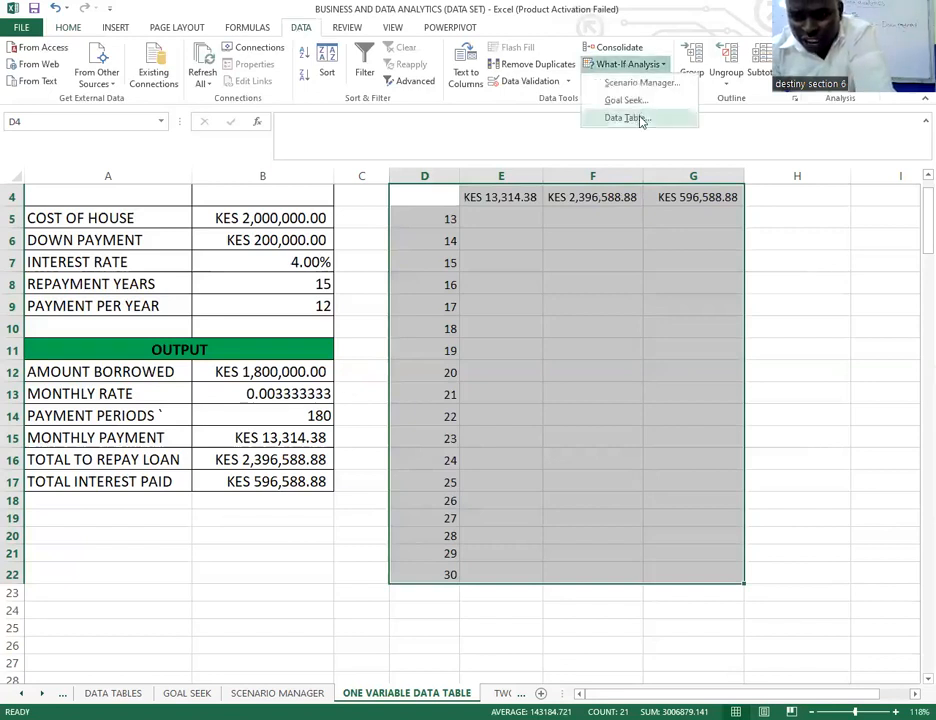
{"action": "left_click", "coordinate": [640, 119]}
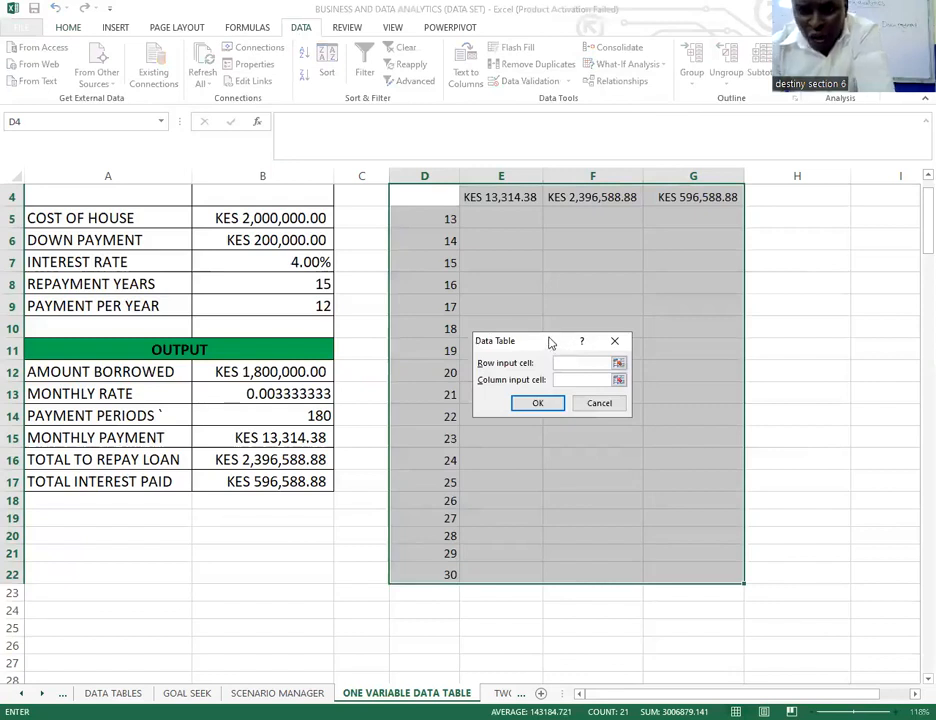
{"action": "left_click_drag", "start_coordinate": [549, 343], "coordinate": [529, 382]}
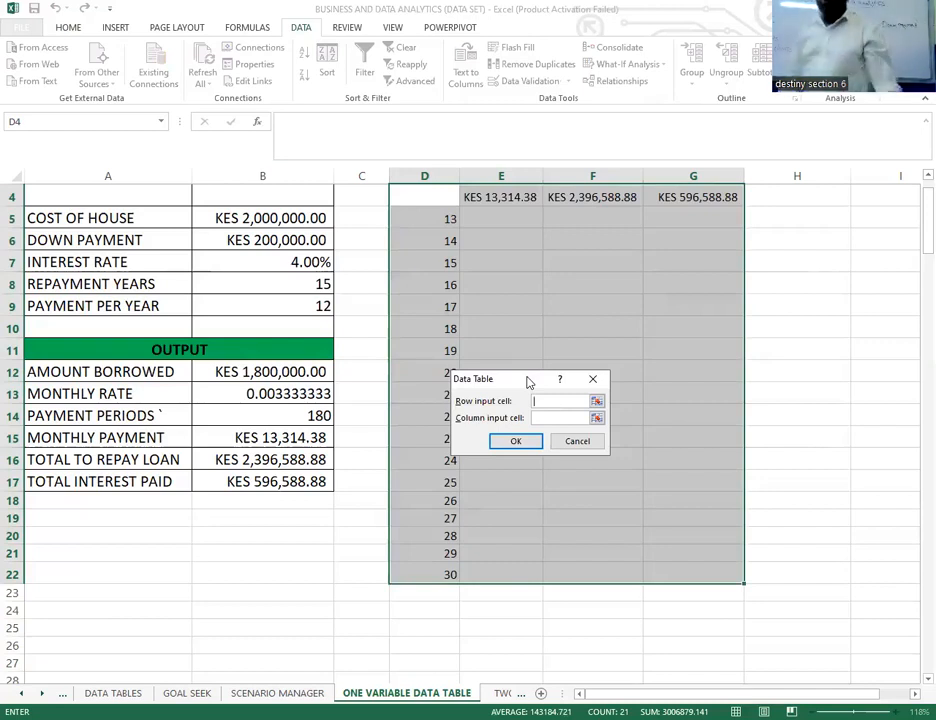
{"action": "left_click", "coordinate": [556, 417]}
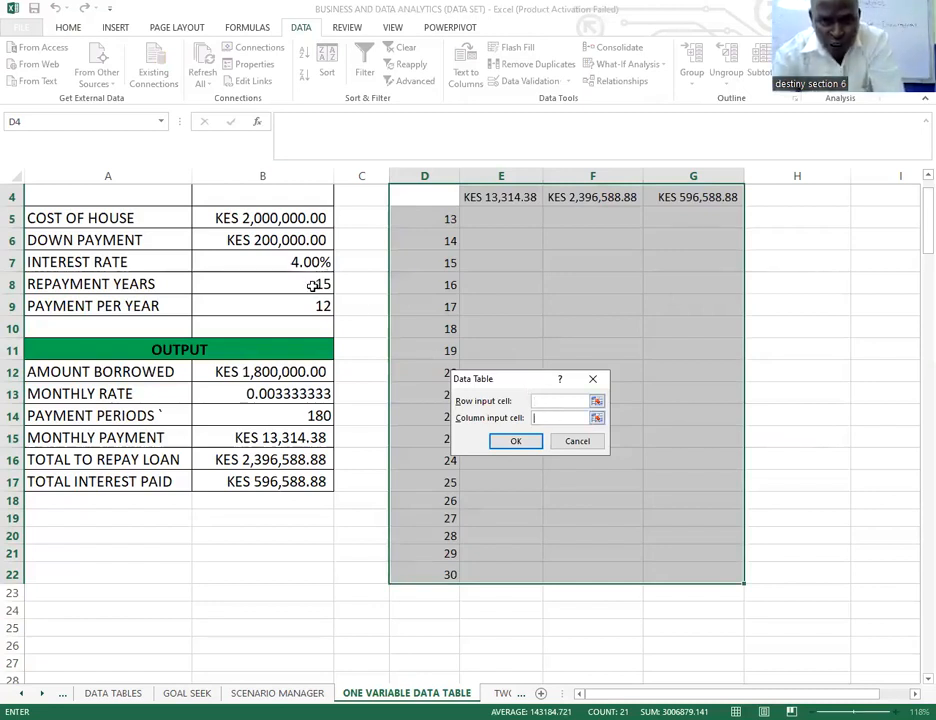
{"action": "left_click", "coordinate": [313, 285]}
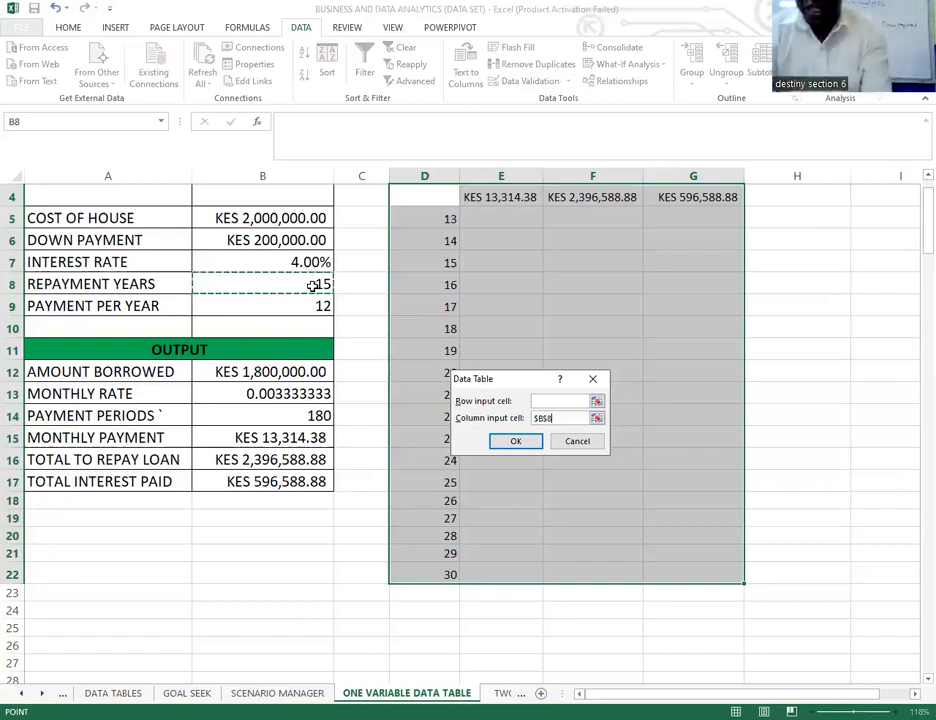
{"action": "left_click", "coordinate": [510, 442]}
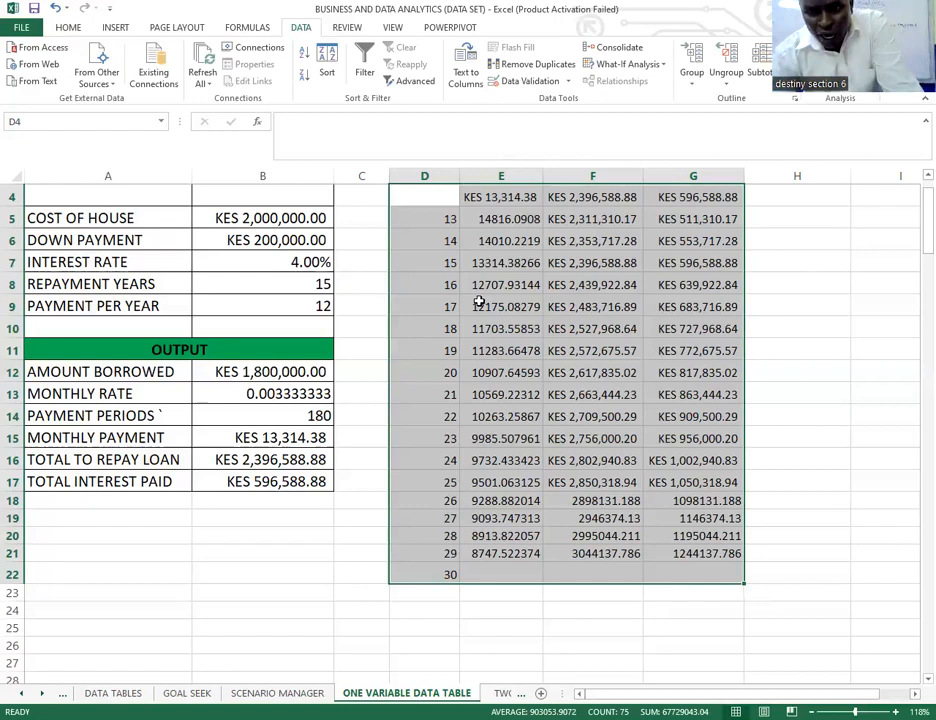
Fill the monthly payment cell for 15 repayment years, E7, with orange.
{"action": "left_click", "coordinate": [495, 263]}
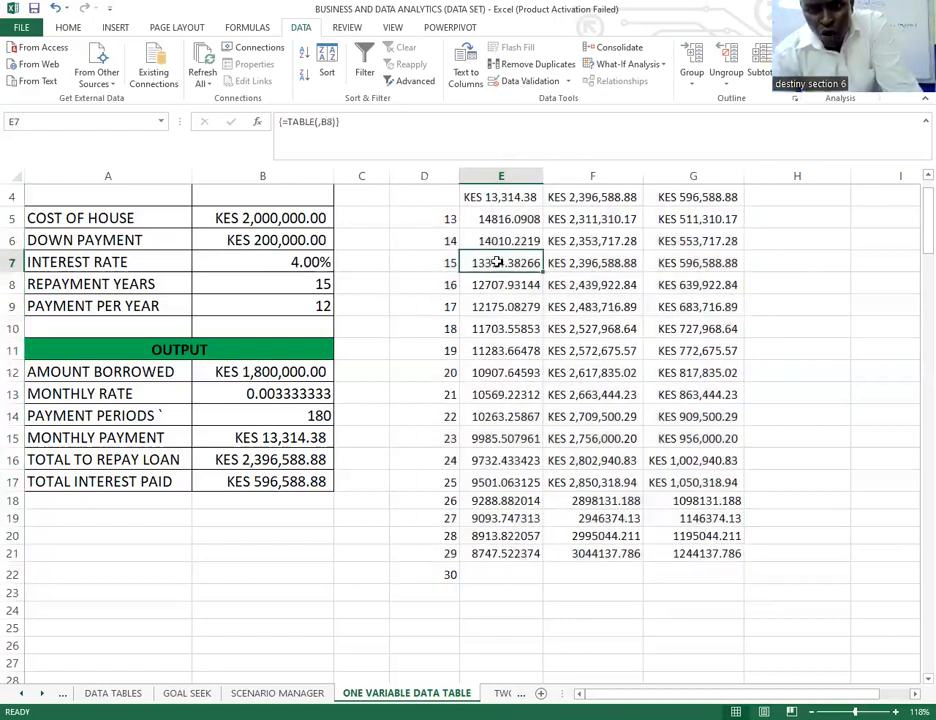
{"action": "left_click", "coordinate": [69, 30]}
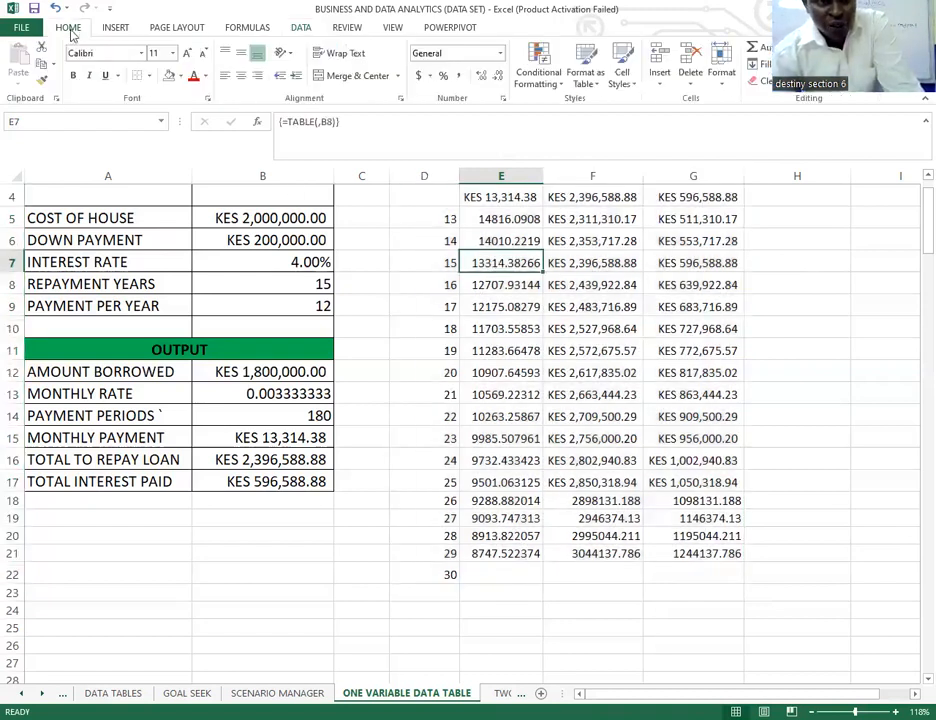
{"action": "left_click", "coordinate": [181, 76]}
{"action": "left_click", "coordinate": [196, 192]}
{"action": "left_click", "coordinate": [462, 429]}
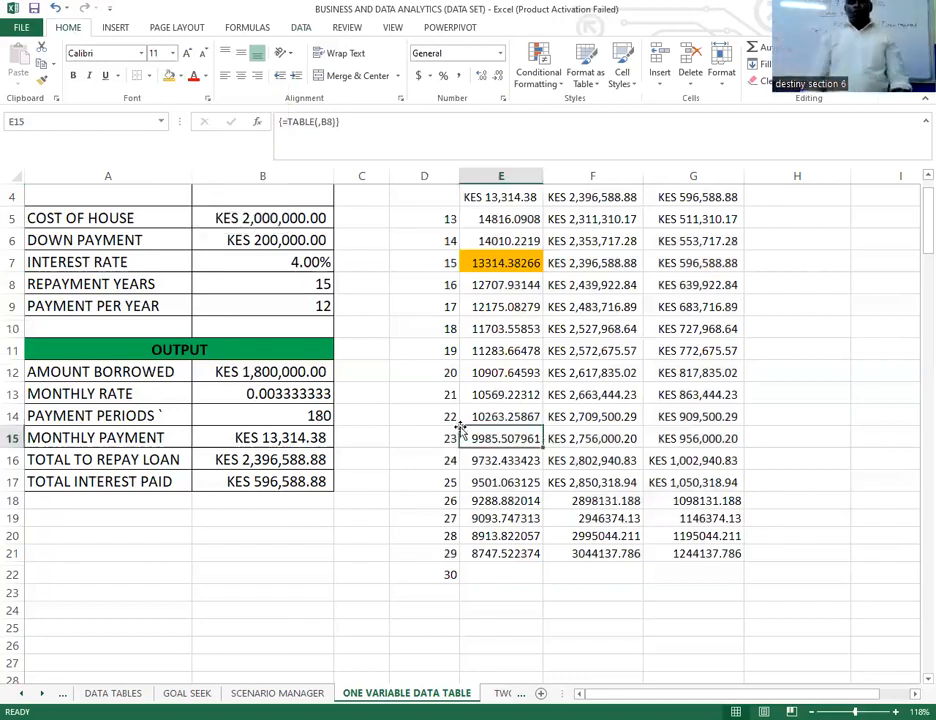
{"action": "left_click", "coordinate": [481, 263]}
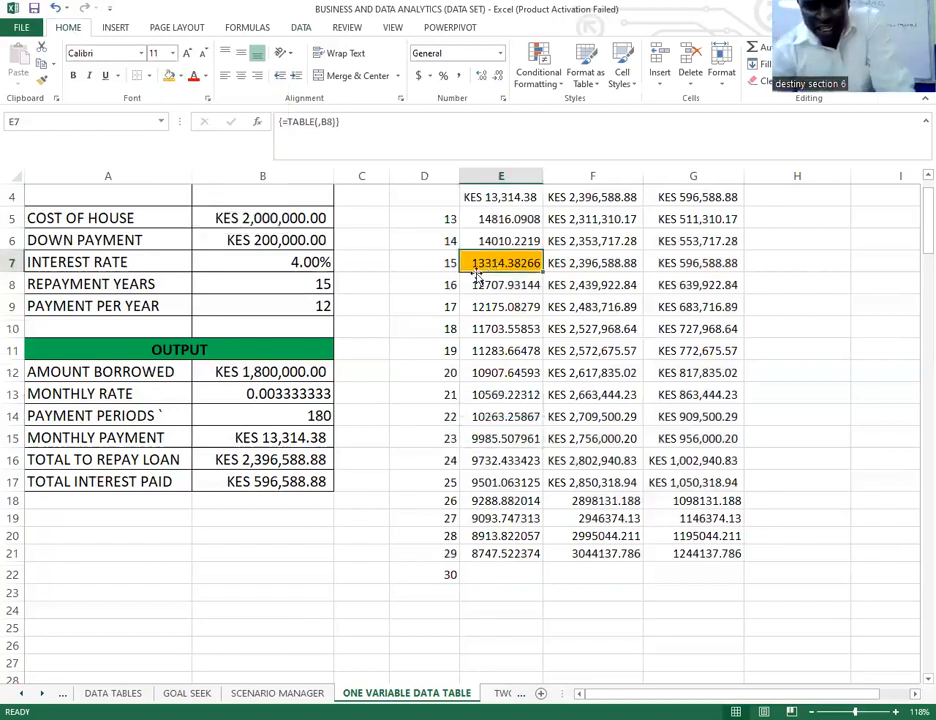
{"action": "left_click", "coordinate": [301, 438]}
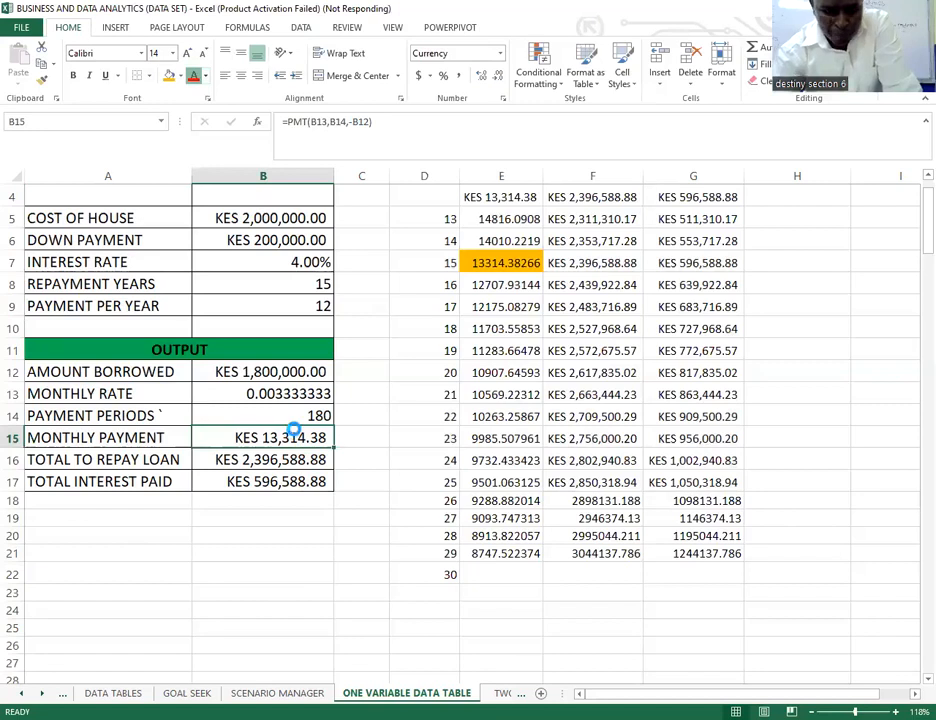
{"action": "double_click", "coordinate": [295, 433]}
{"action": "left_click", "coordinate": [377, 416]}
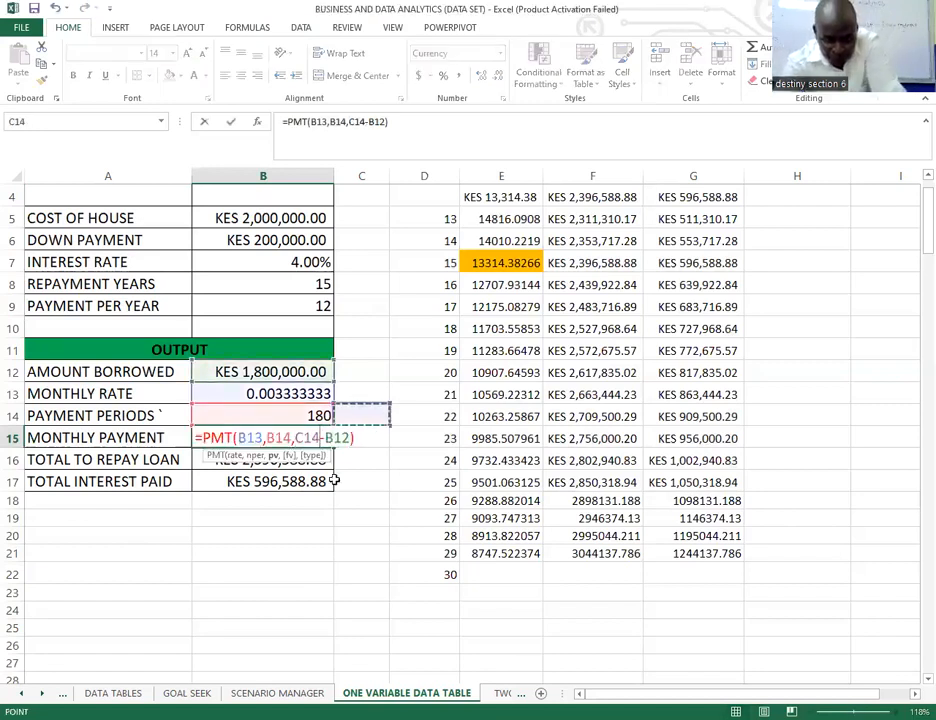
{"action": "left_click", "coordinate": [415, 131]}
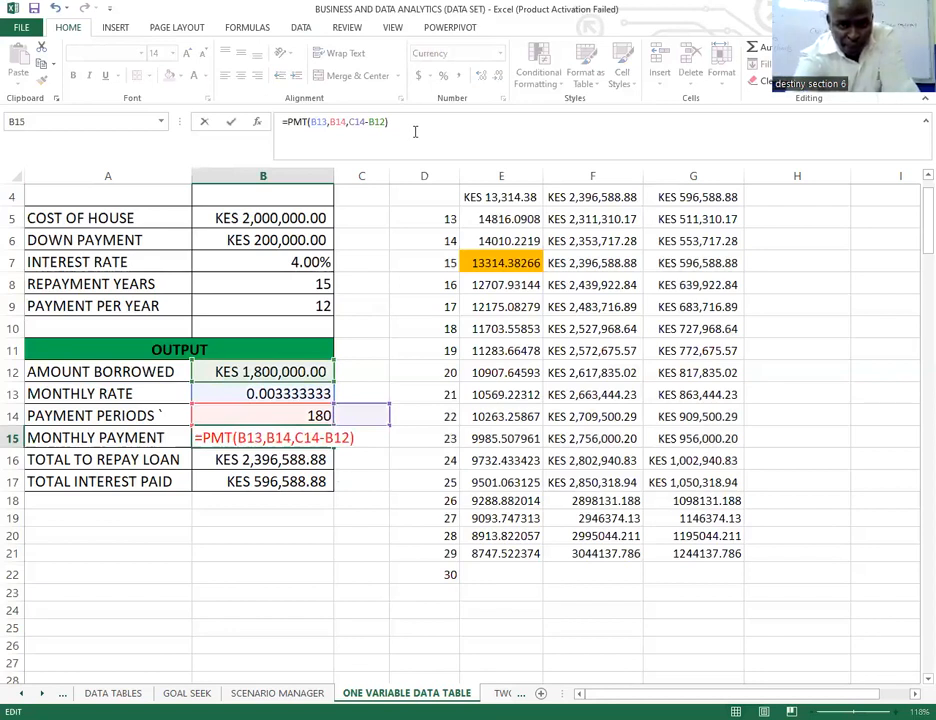
{"action": "key", "text": "Escape"}
{"action": "left_click", "coordinate": [245, 536]}
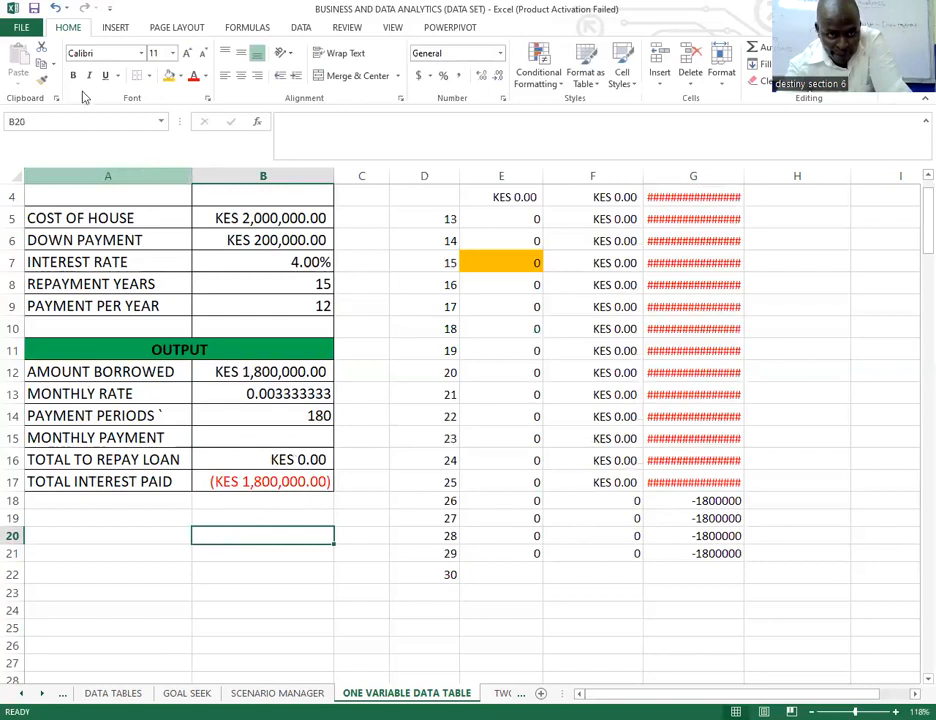
Undo the clearing of the monthly payment in B15 and the orange fill in E7, and return to the ONE VARIABLE DATA TABLE sheet.
{"action": "left_click", "coordinate": [55, 8]}
{"action": "left_click", "coordinate": [55, 9]}
{"action": "left_click", "coordinate": [55, 9]}
{"action": "left_click", "coordinate": [55, 9]}
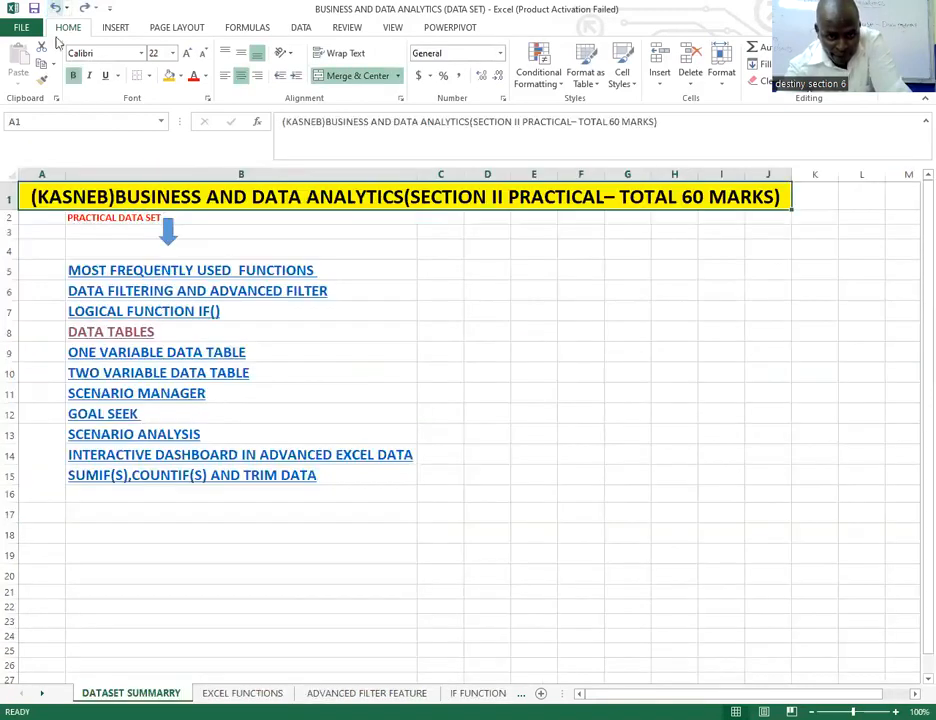
{"action": "left_click", "coordinate": [140, 353]}
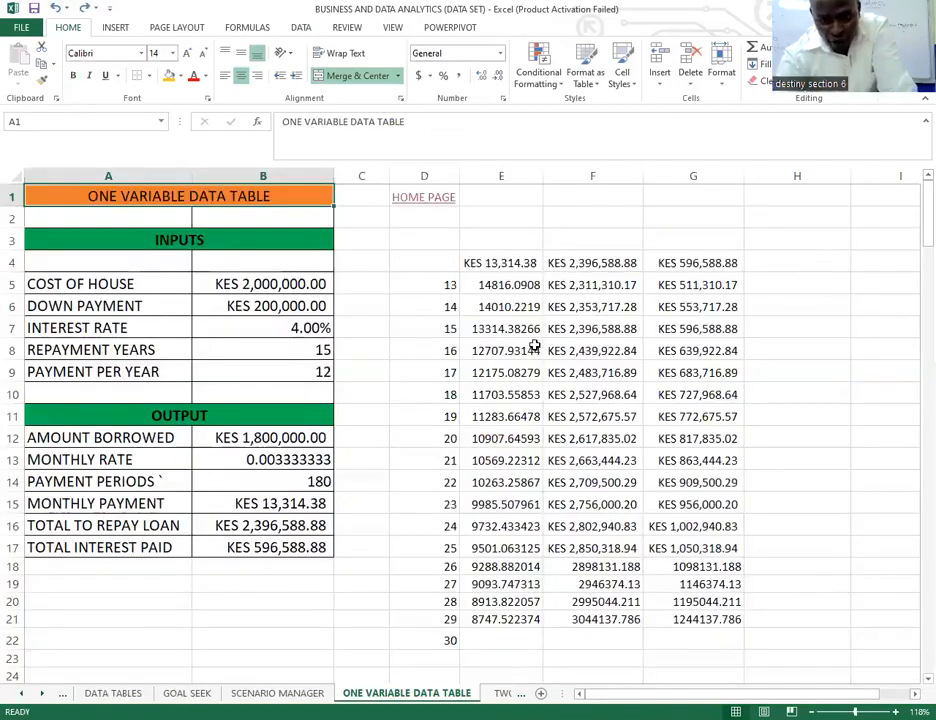
{"action": "scroll", "coordinate": [528, 328], "scroll_direction": "down", "scroll_amount": 2}
{"action": "scroll", "coordinate": [512, 350], "scroll_direction": "up", "scroll_amount": 2}
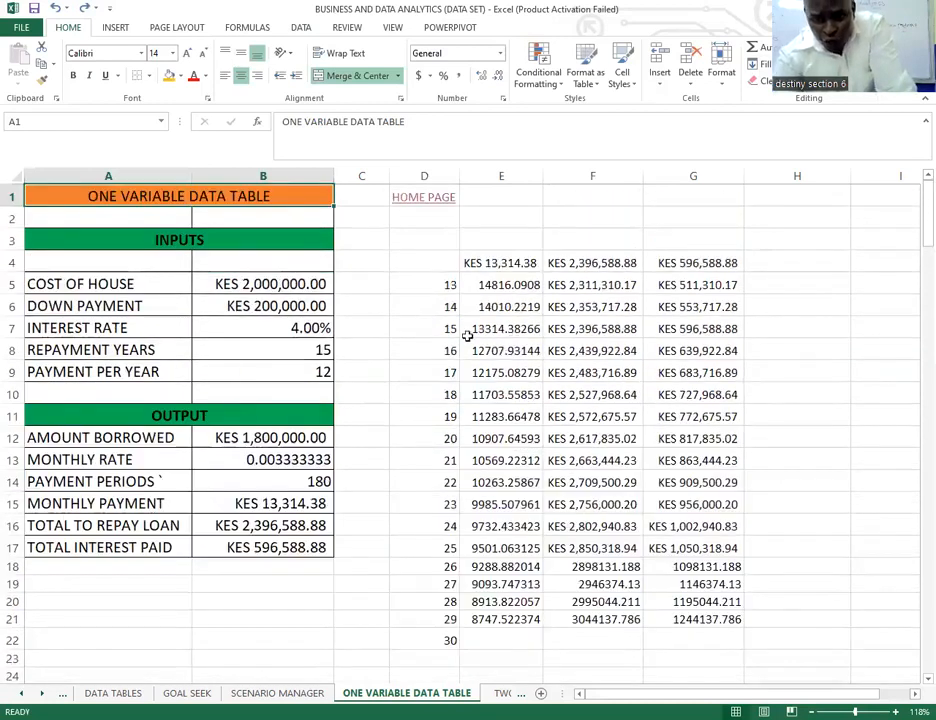
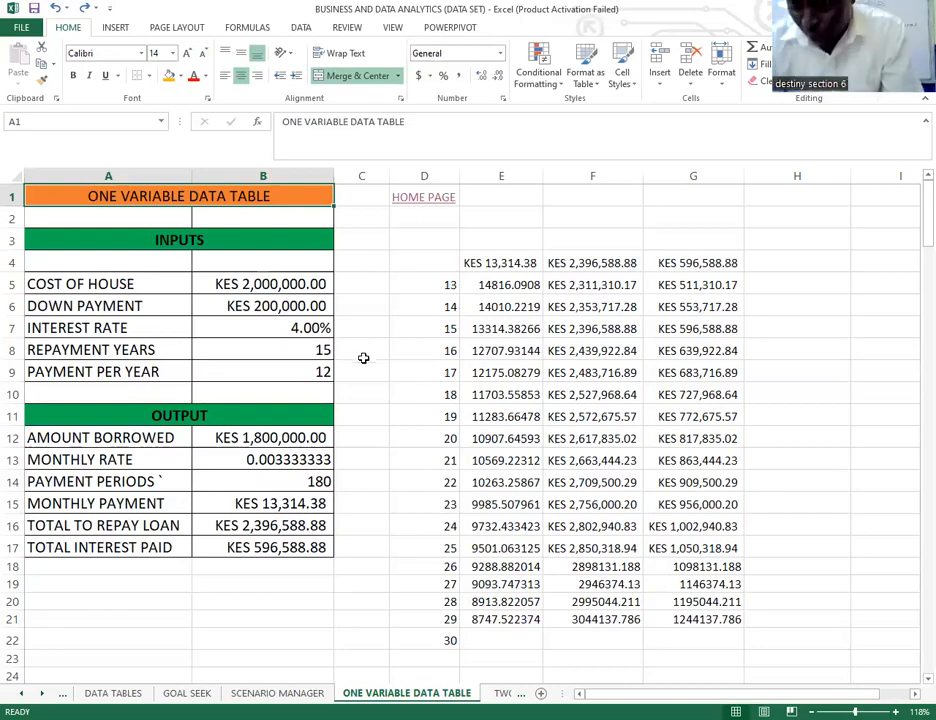
{"action": "scroll", "coordinate": [508, 405], "scroll_direction": "down", "scroll_amount": 3}
{"action": "scroll", "coordinate": [585, 342], "scroll_direction": "up", "scroll_amount": 1}
{"action": "scroll", "coordinate": [585, 342], "scroll_direction": "up", "scroll_amount": 1}
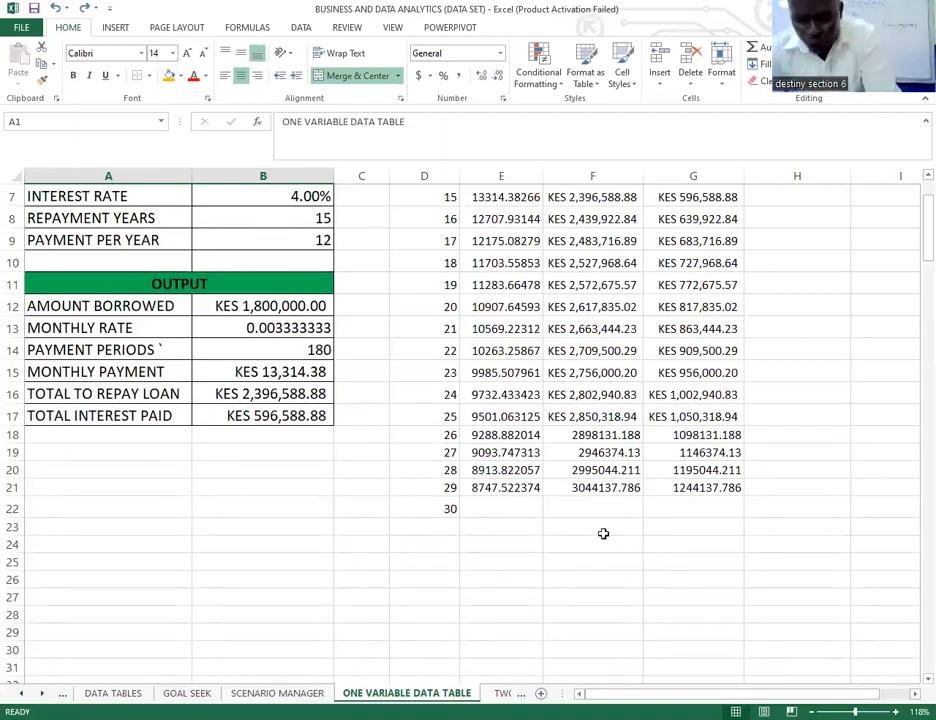
{"action": "scroll", "coordinate": [529, 505], "scroll_direction": "up", "scroll_amount": 2}
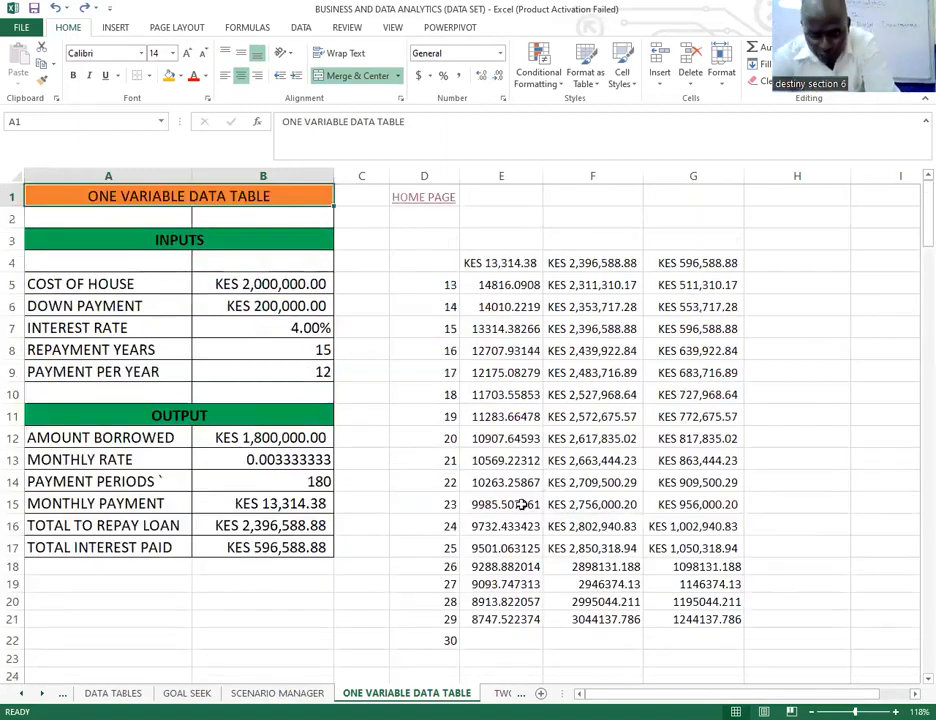
Try replacing the linked monthly payment in heading cell E4 with the text PAYMENT PER MONTH, and undo the entry.
{"action": "left_click", "coordinate": [513, 265]}
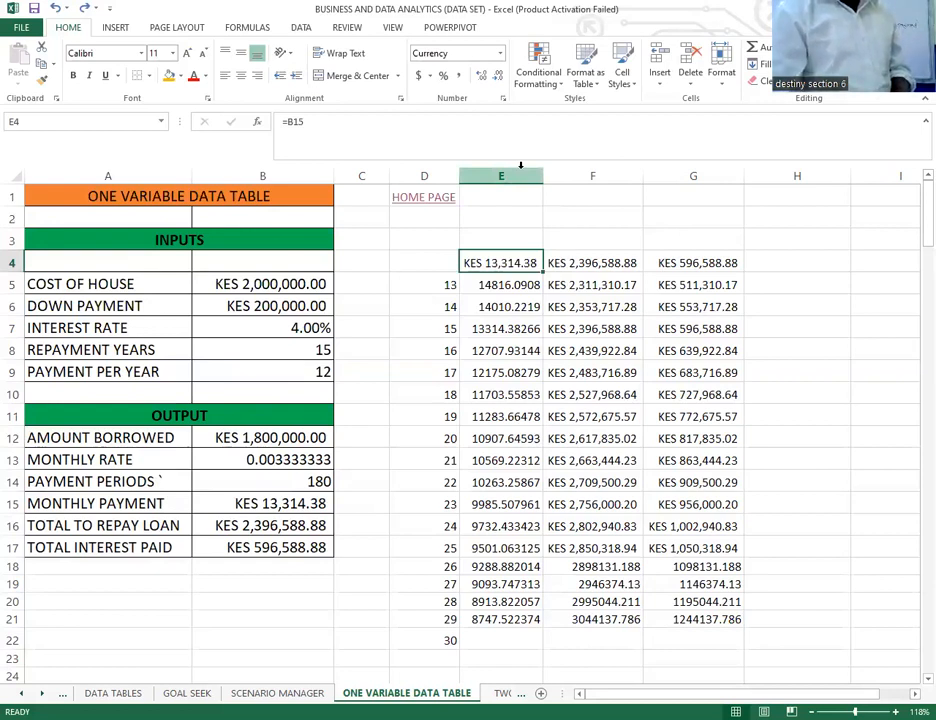
{"action": "type", "text": "PAYME"}
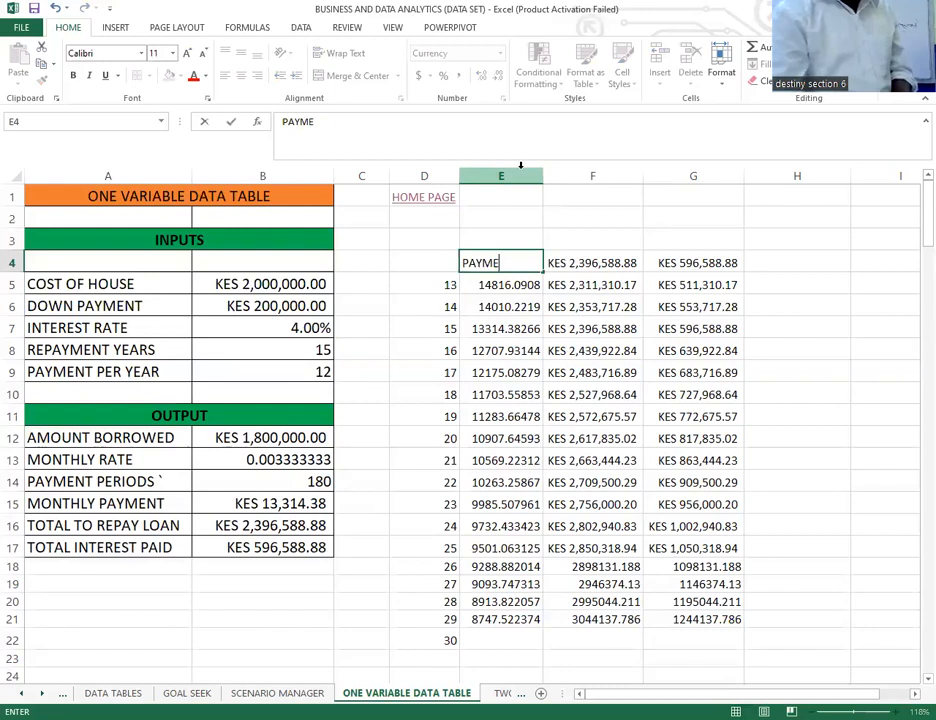
{"action": "type", "text": "NT"}
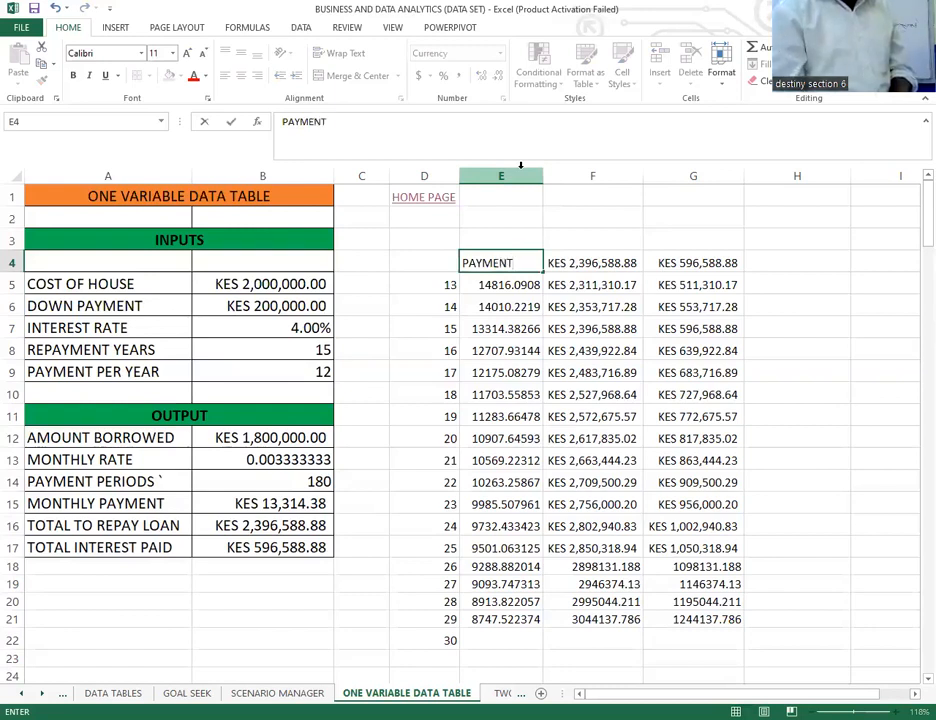
{"action": "type", "text": "PER"}
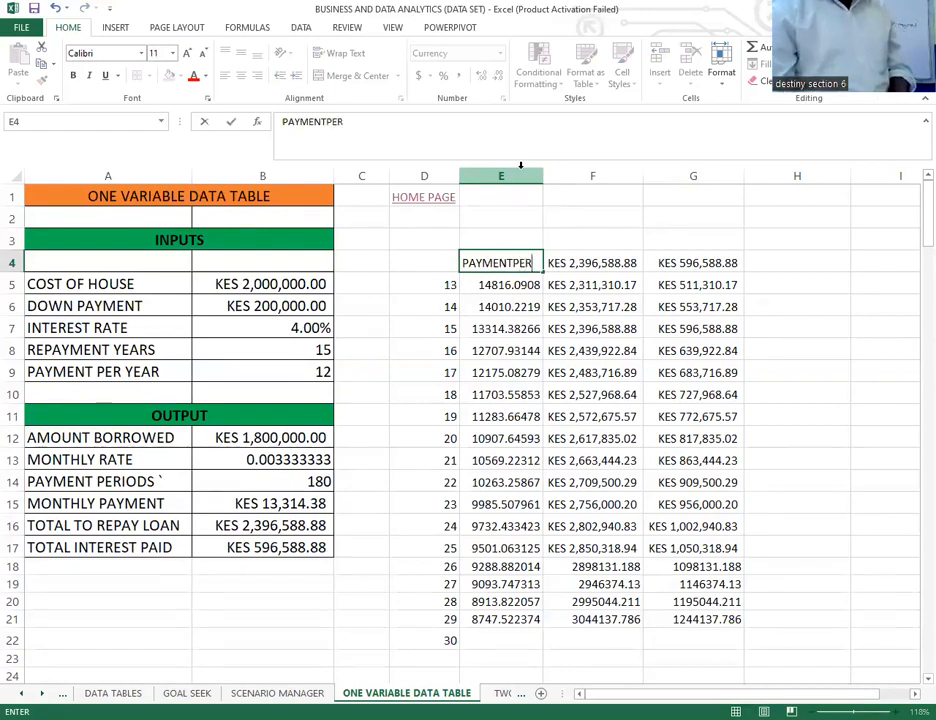
{"action": "key", "text": "BackSpace"}
{"action": "key", "text": "BackSpace"}
{"action": "key", "text": "BackSpace"}
{"action": "key", "text": "BackSpace"}
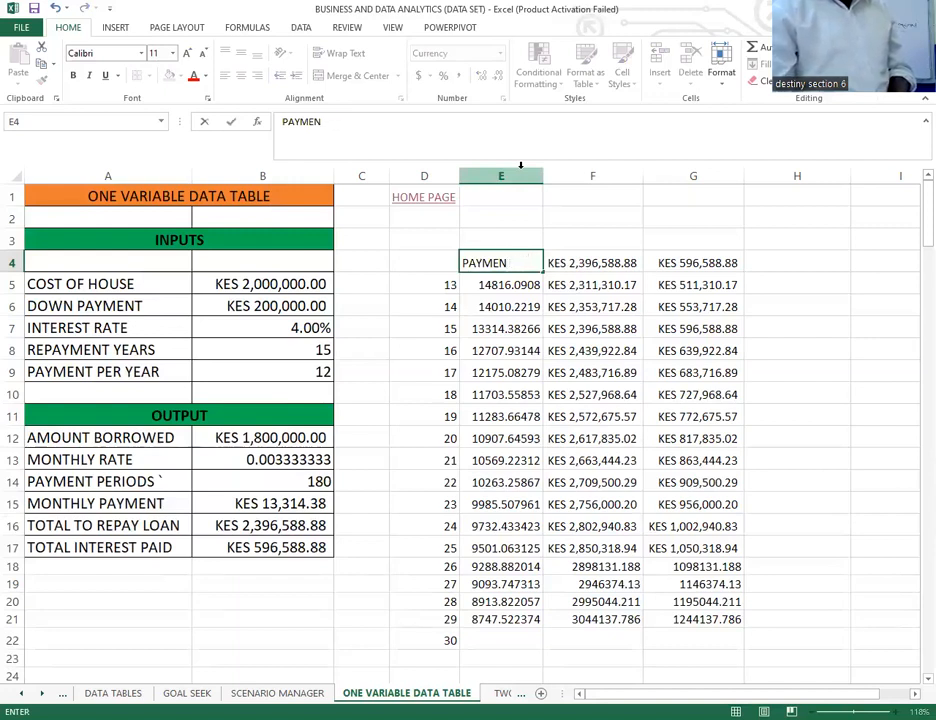
{"action": "type", "text": "T"}
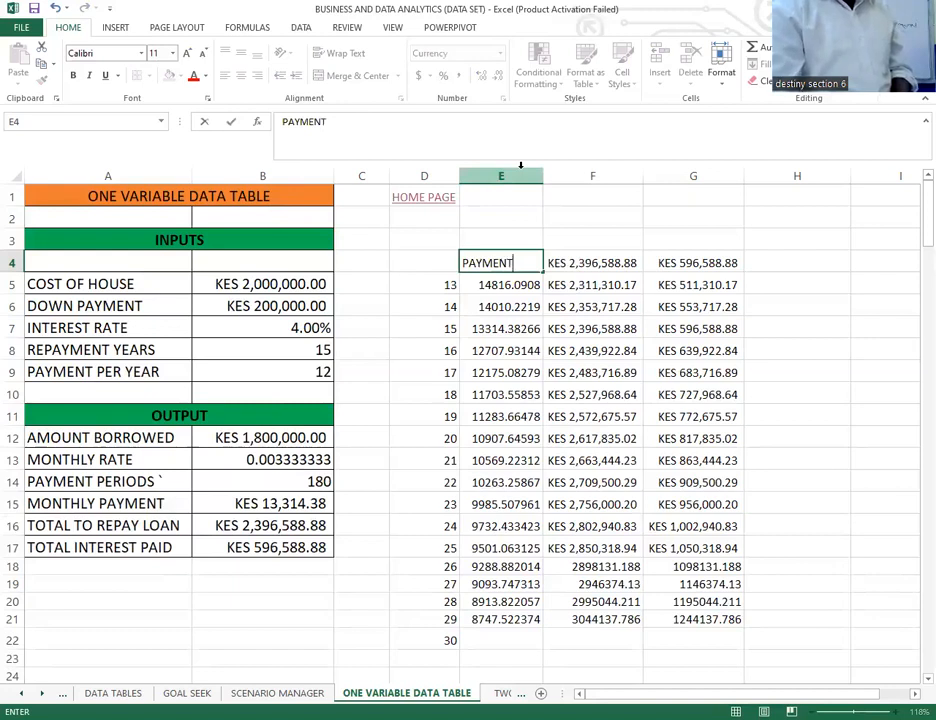
{"action": "type", "text": " PE"}
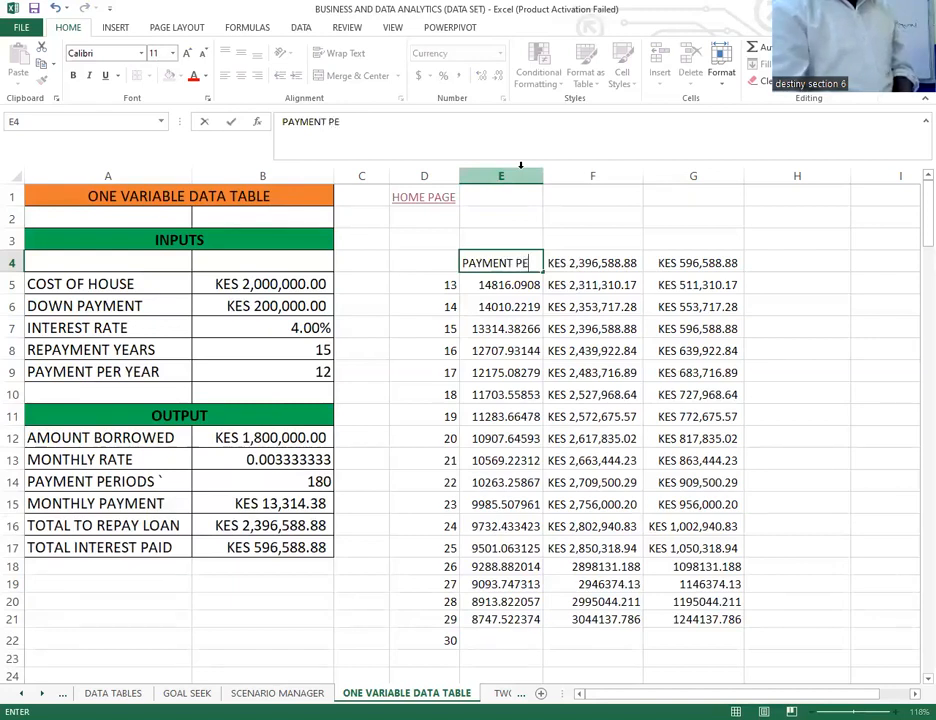
{"action": "type", "text": "R MONTH"}
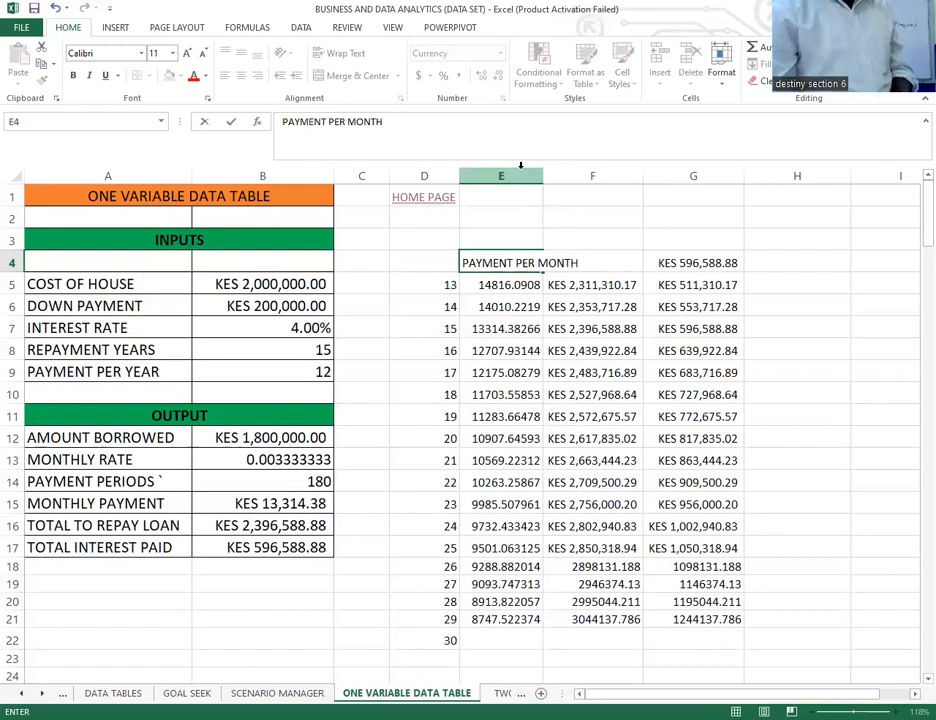
{"action": "key", "text": "Return"}
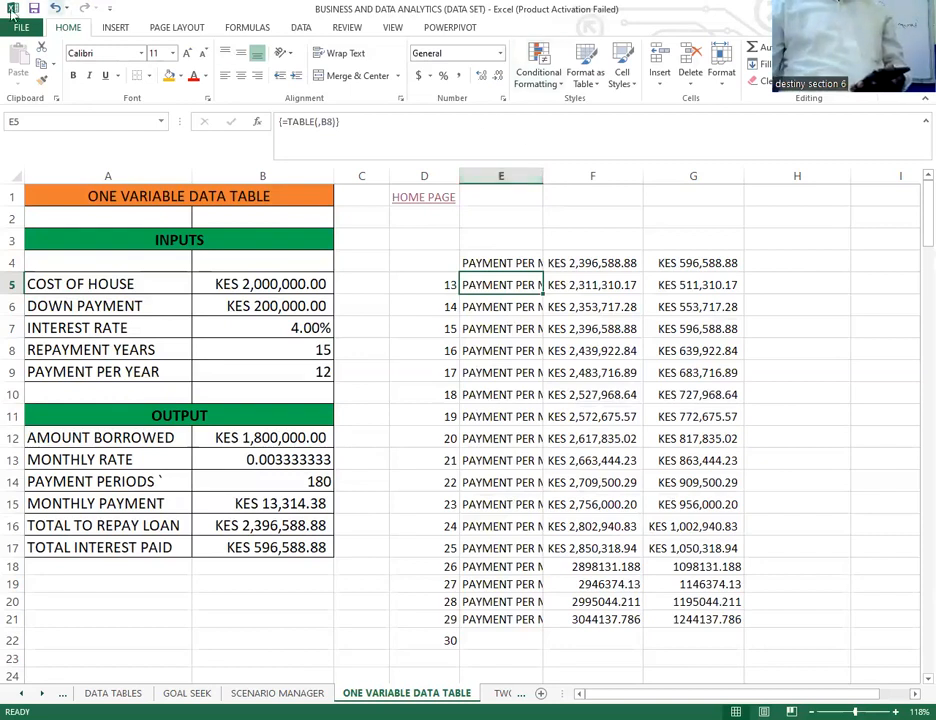
{"action": "left_click", "coordinate": [53, 8]}
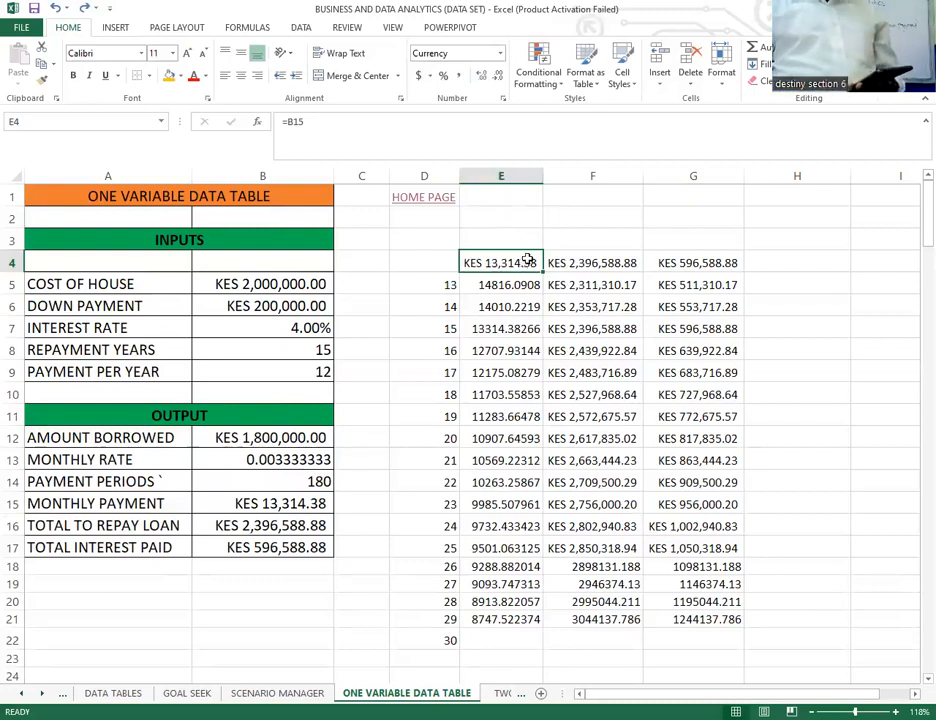
Open the number format settings for E4 and choose the Custom category with General as the starting format code.
{"action": "right_click", "coordinate": [527, 261]}
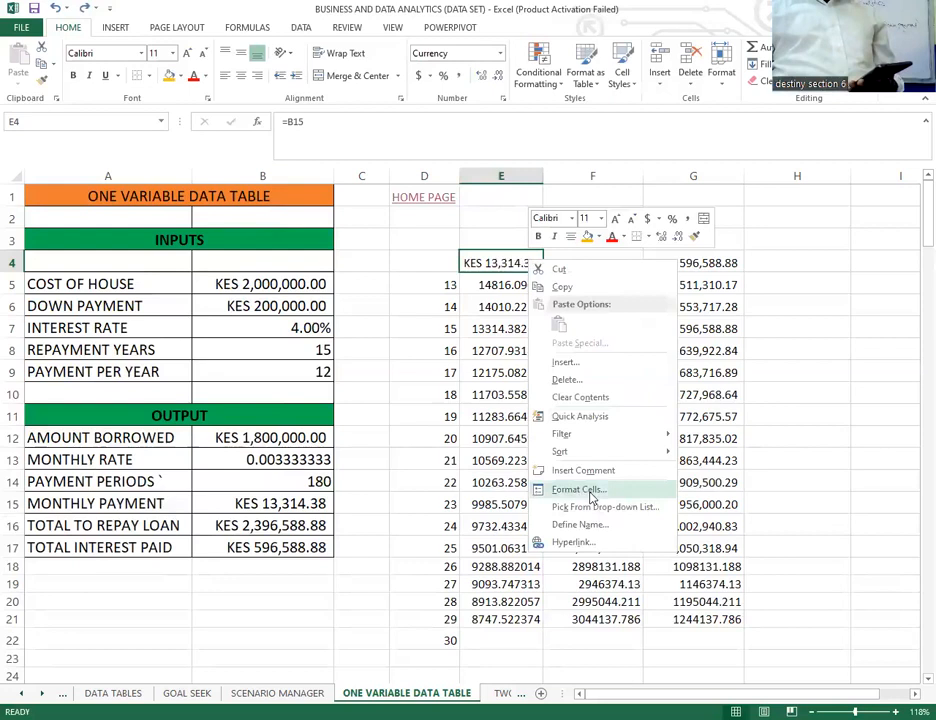
{"action": "key", "text": "Escape"}
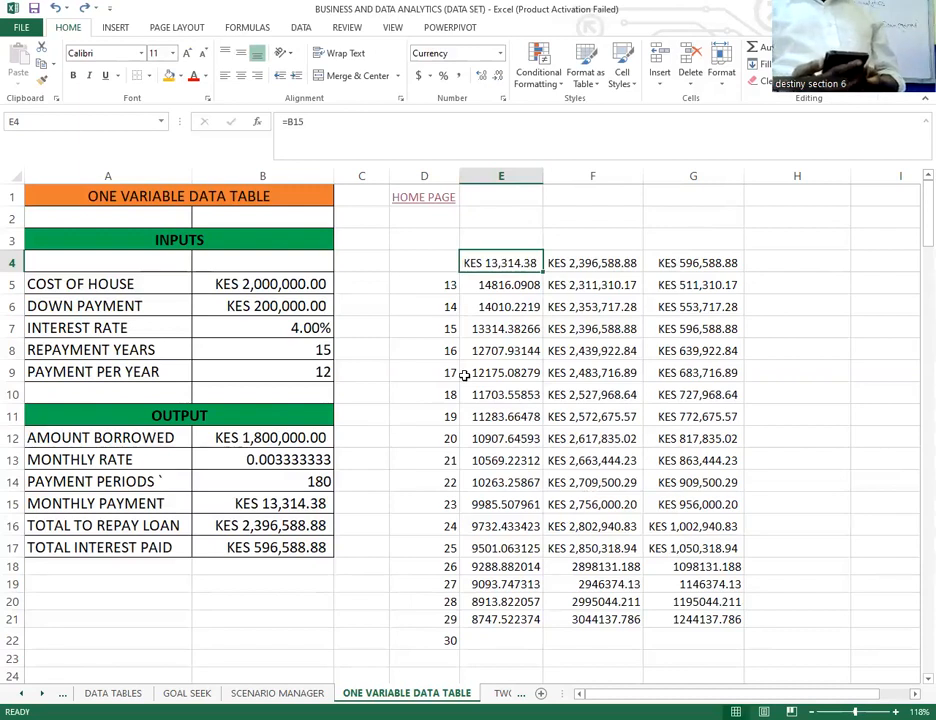
{"action": "key", "text": "ctrl+1"}
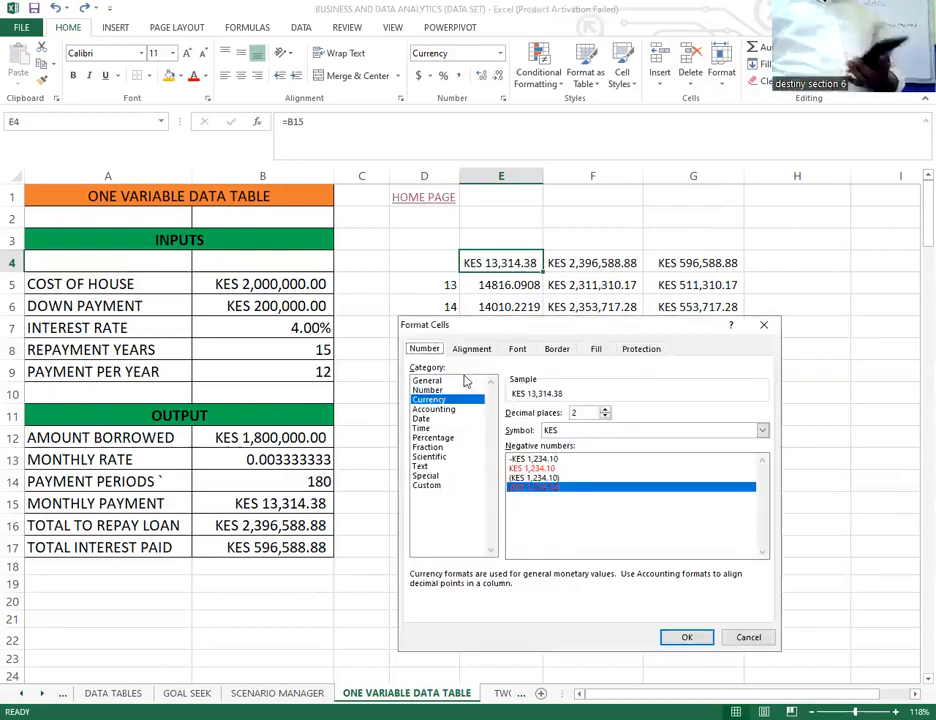
{"action": "left_click", "coordinate": [438, 487]}
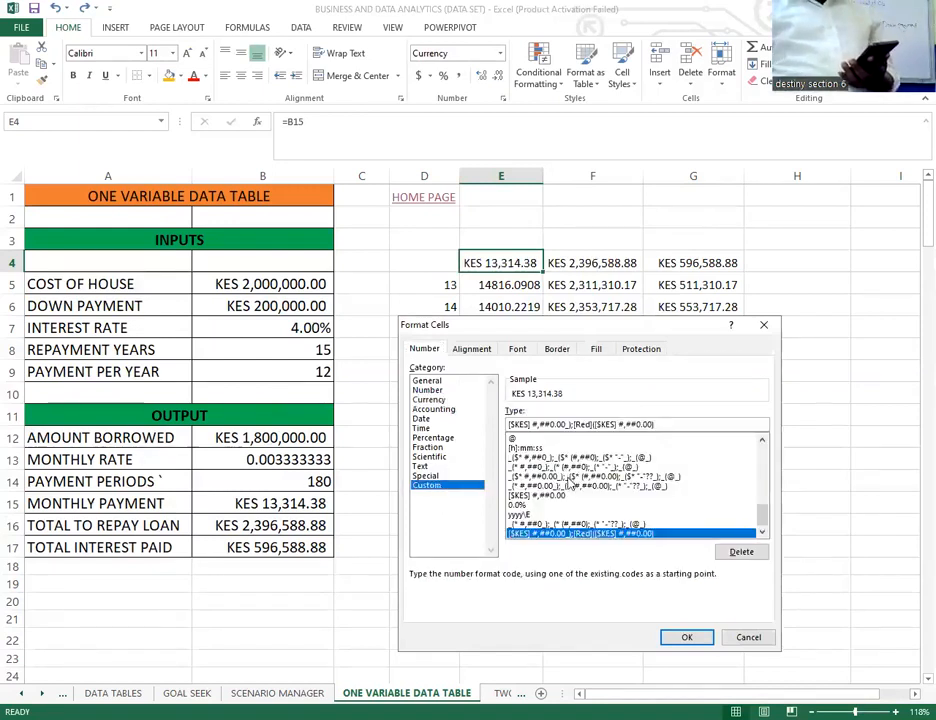
{"action": "left_click_drag", "start_coordinate": [763, 512], "coordinate": [763, 452]}
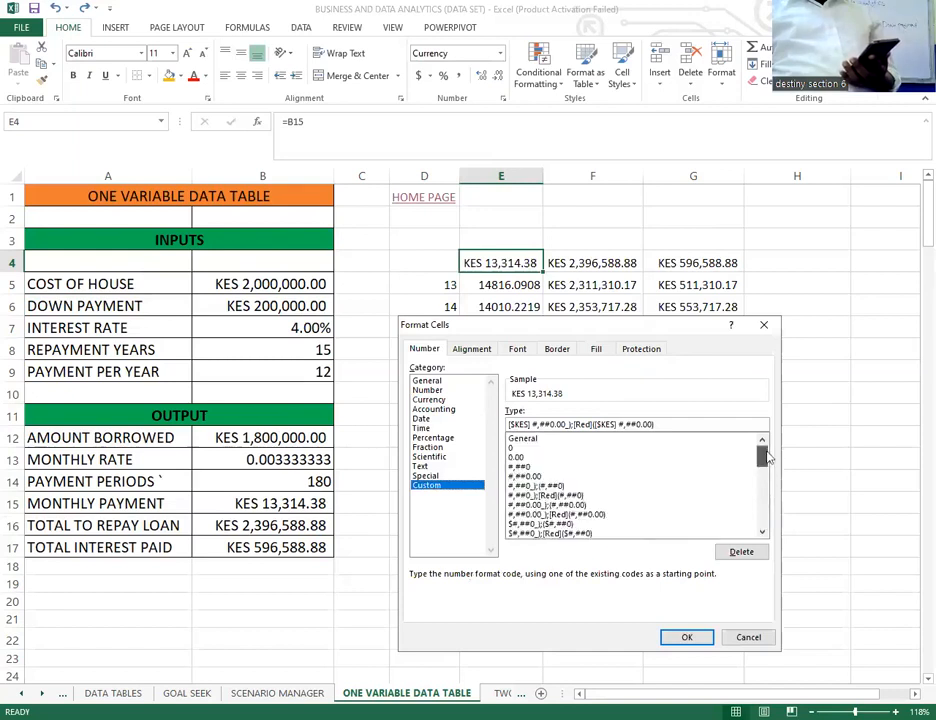
{"action": "left_click", "coordinate": [525, 438]}
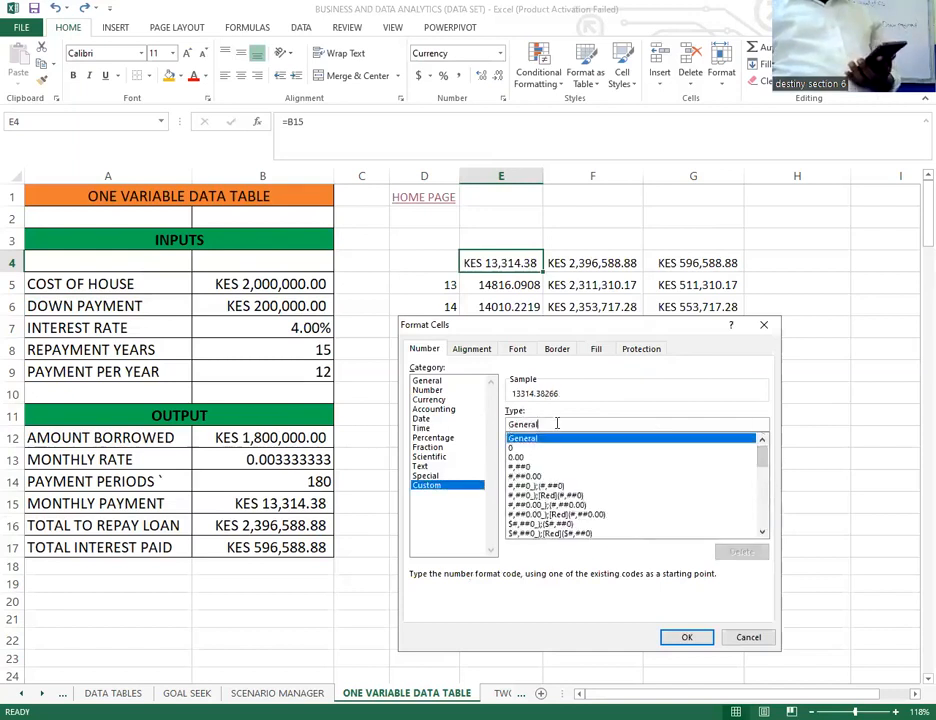
Replace the General format code for E4 with the custom code "MONTHLY PAYMENT" in quotation marks and apply it.
{"action": "left_click", "coordinate": [557, 423]}
{"action": "key", "text": "BackSpace"}
{"action": "key", "text": "BackSpace"}
{"action": "key", "text": "BackSpace"}
{"action": "key", "text": "BackSpace"}
{"action": "key", "text": "BackSpace"}
{"action": "key", "text": "BackSpace"}
{"action": "key", "text": "BackSpace"}
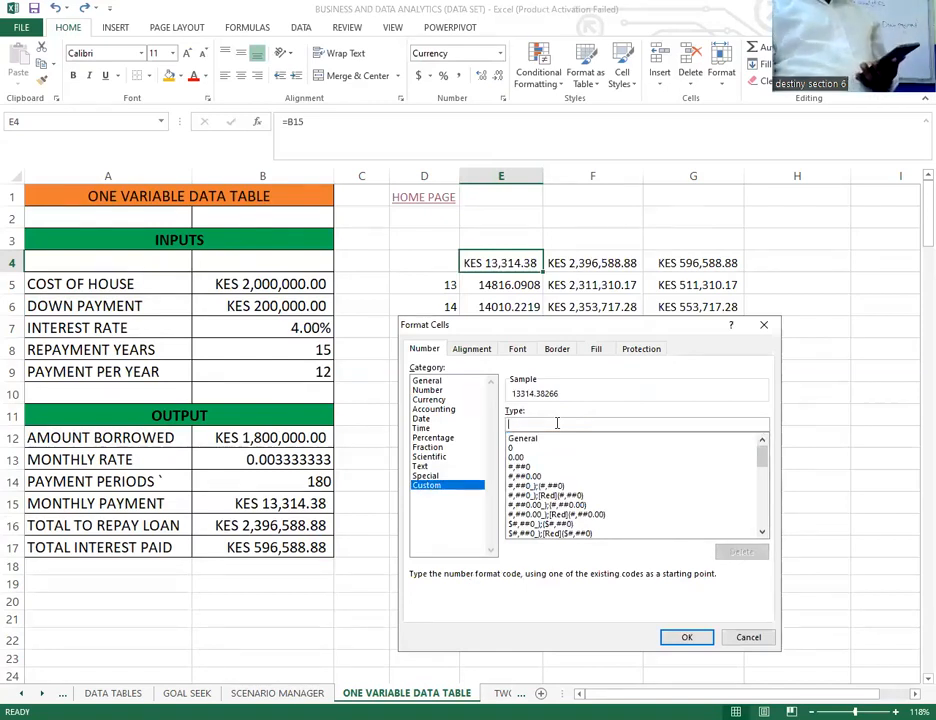
{"action": "type", "text": "1"}
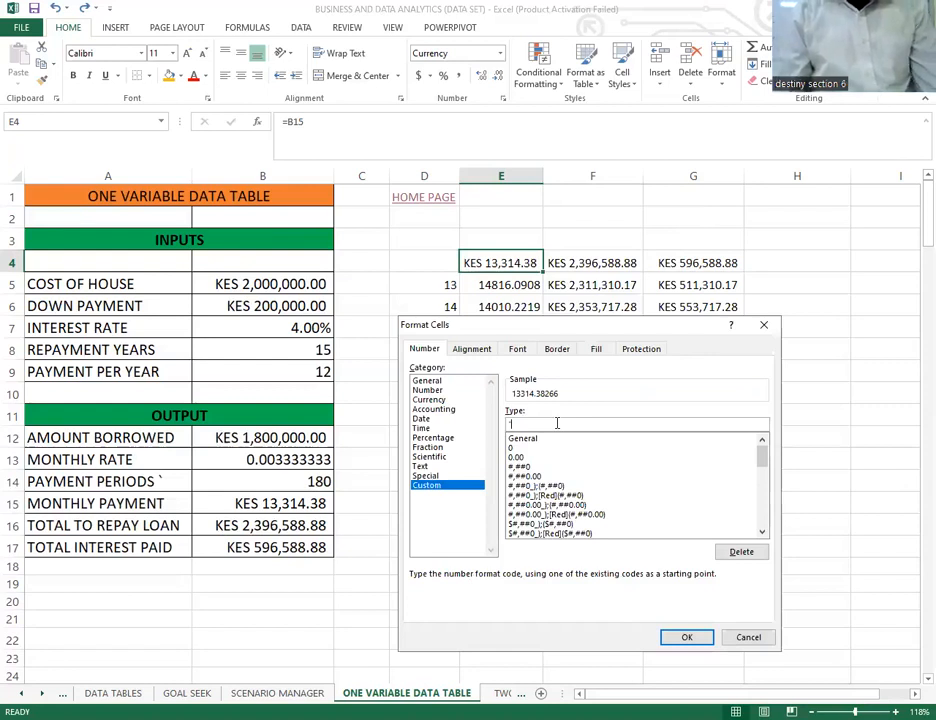
{"action": "type", "text": "\"MONTHLY "}
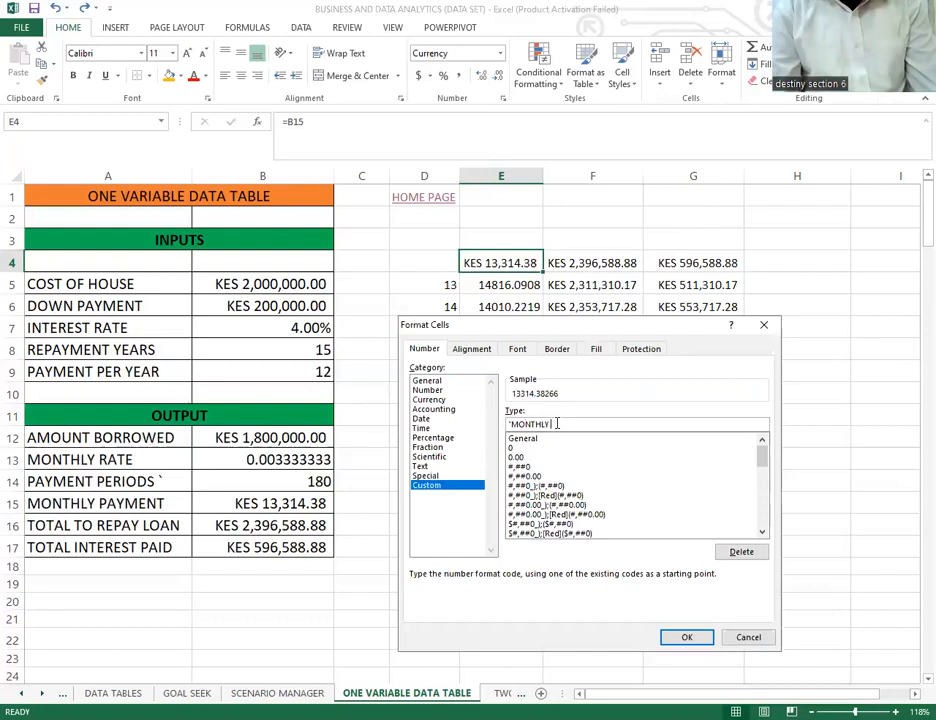
{"action": "type", "text": "P"}
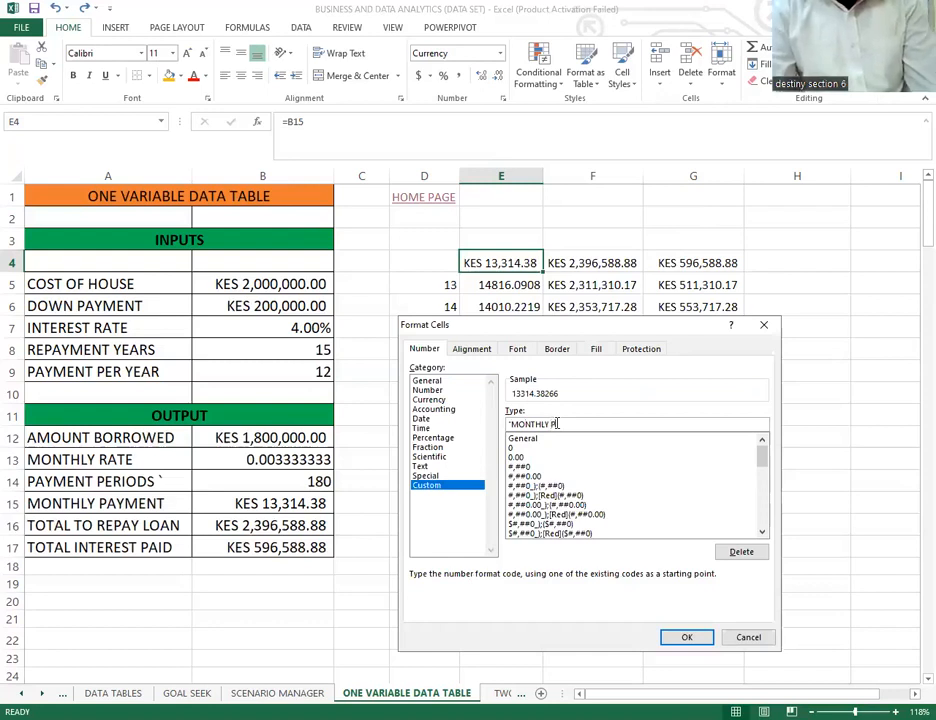
{"action": "type", "text": "AYMENT"}
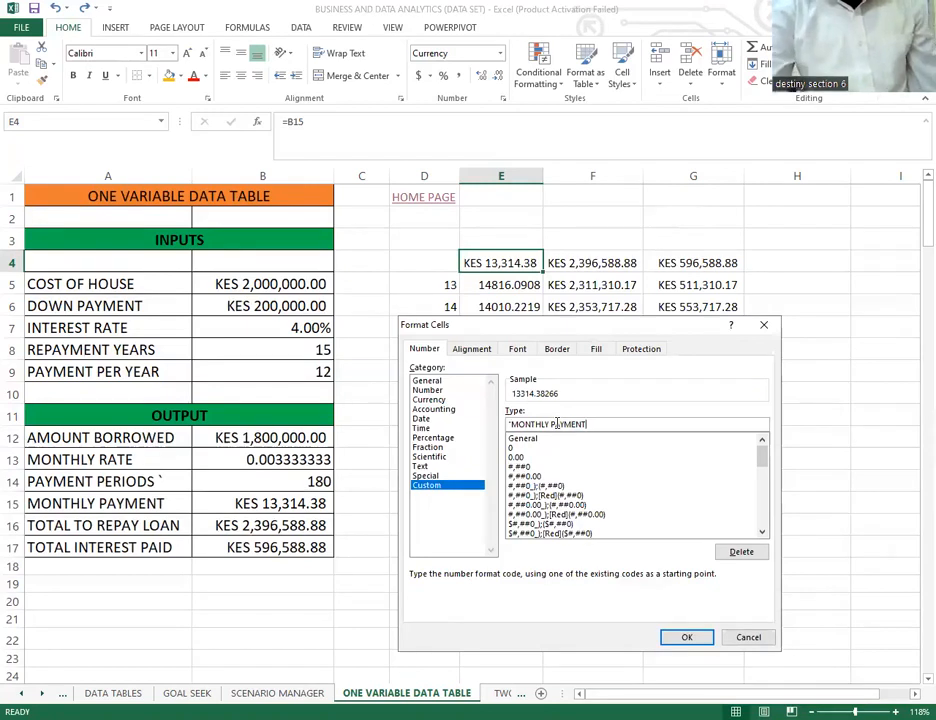
{"action": "type", "text": "\""}
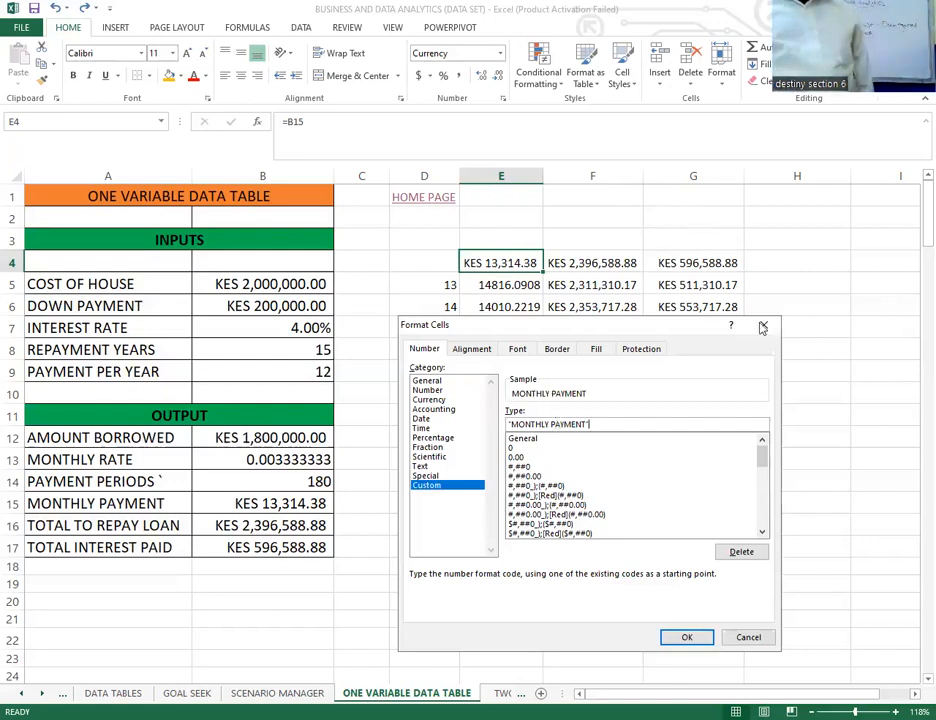
{"action": "left_click_drag", "start_coordinate": [668, 328], "coordinate": [608, 203]}
{"action": "left_click", "coordinate": [627, 512]}
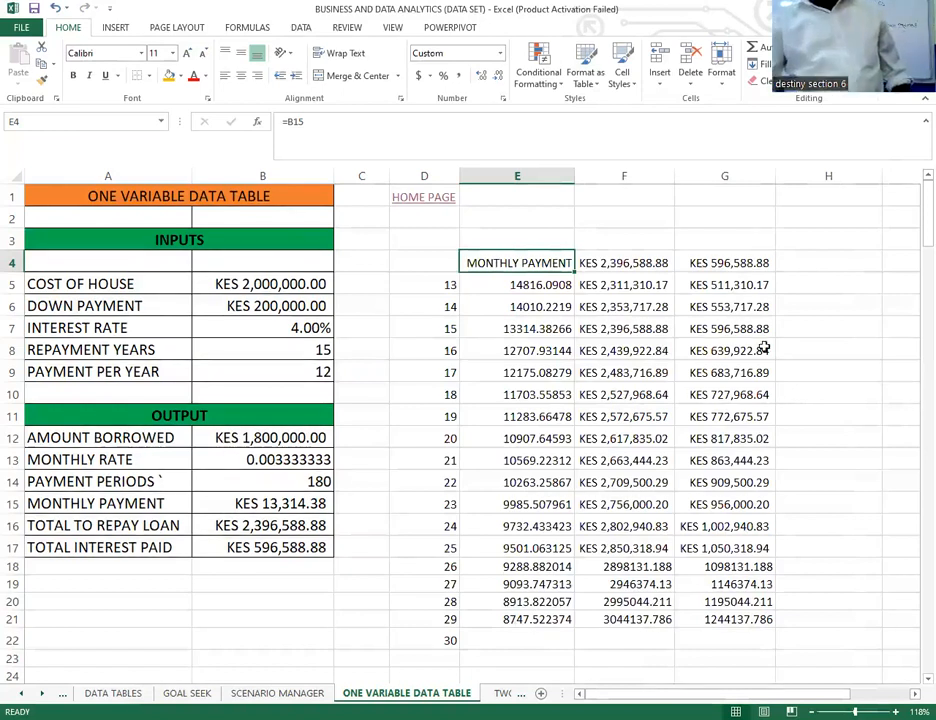
{"action": "double_click", "coordinate": [637, 262]}
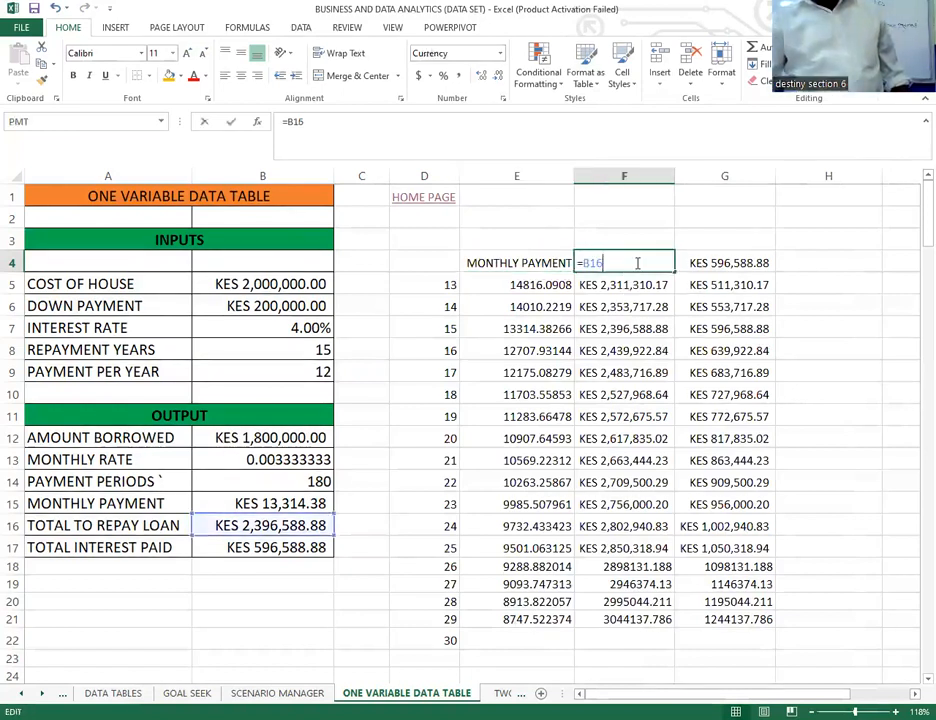
{"action": "left_click", "coordinate": [594, 351]}
{"action": "double_click", "coordinate": [610, 262]}
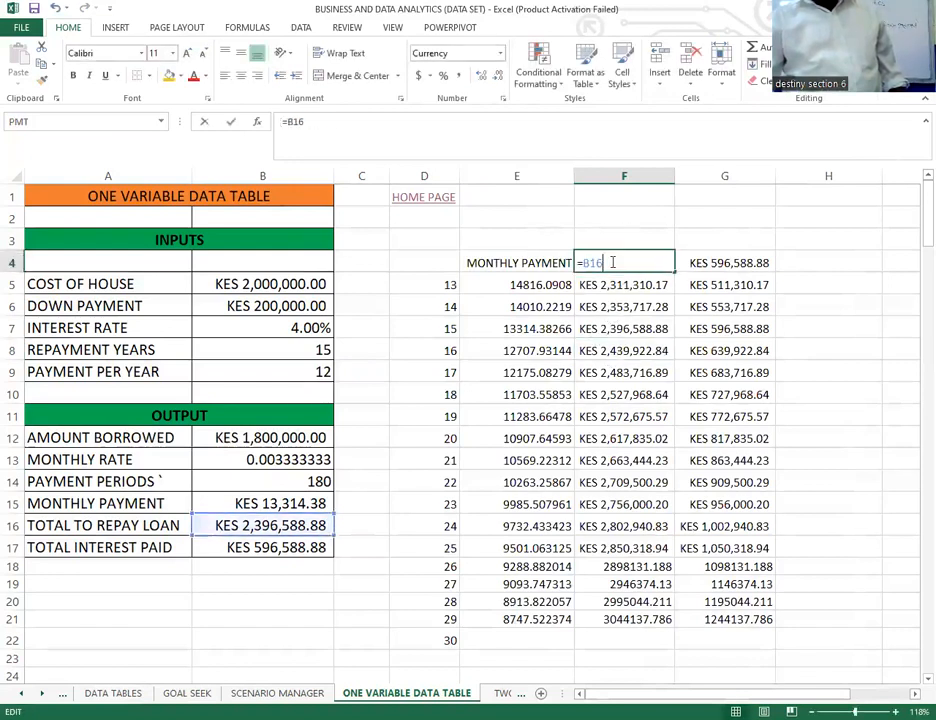
{"action": "left_click", "coordinate": [600, 352]}
{"action": "left_click", "coordinate": [568, 307]}
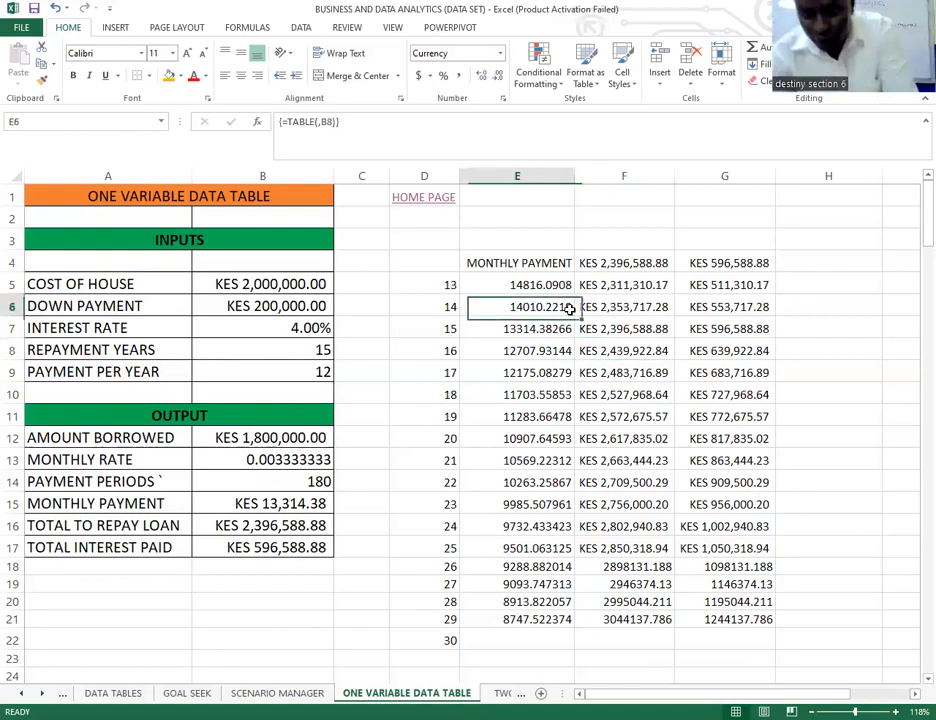
{"action": "left_click", "coordinate": [583, 265]}
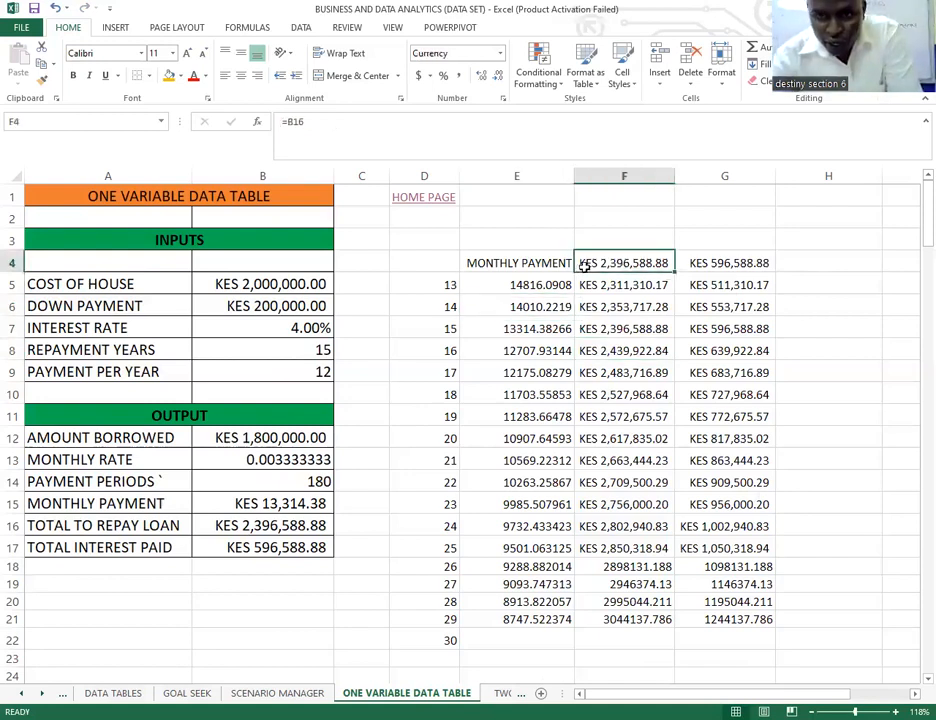
{"action": "right_click", "coordinate": [586, 267]}
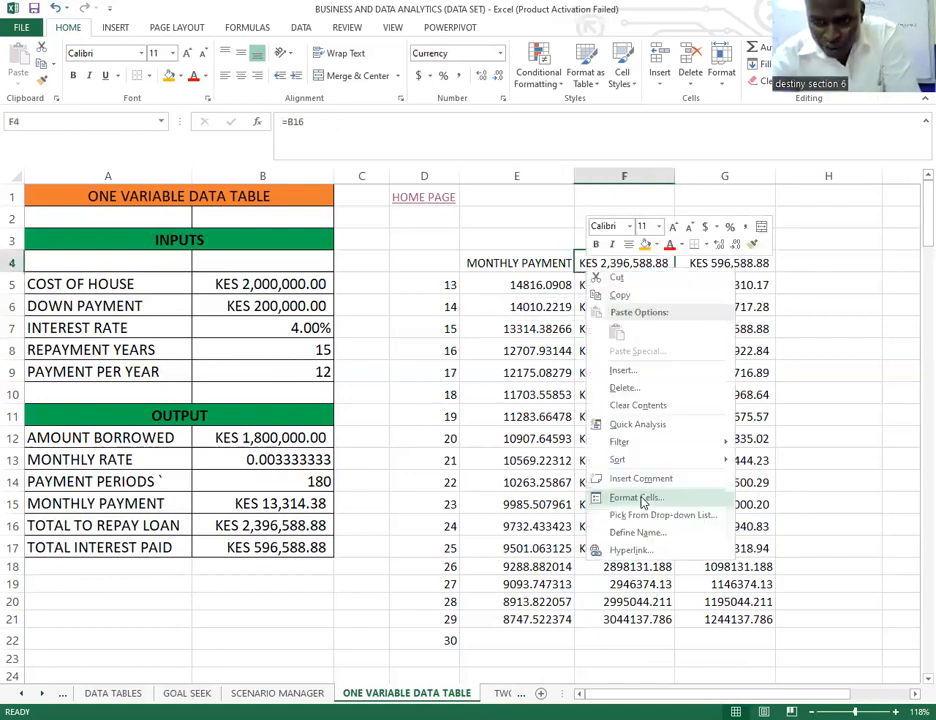
{"action": "left_click", "coordinate": [637, 498]}
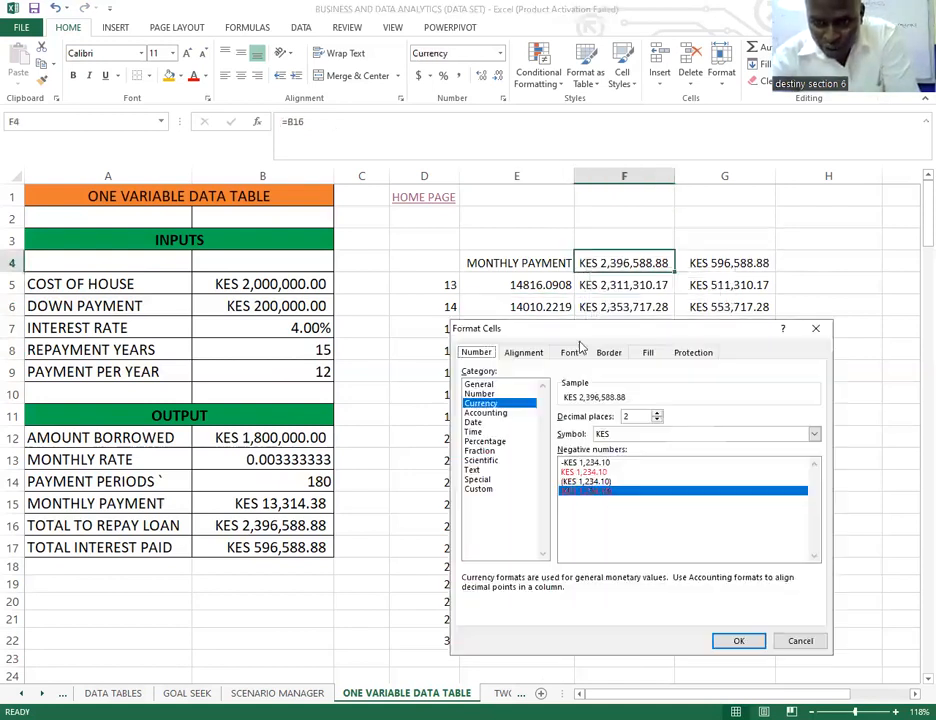
{"action": "left_click", "coordinate": [414, 377]}
{"action": "key", "text": "Escape"}
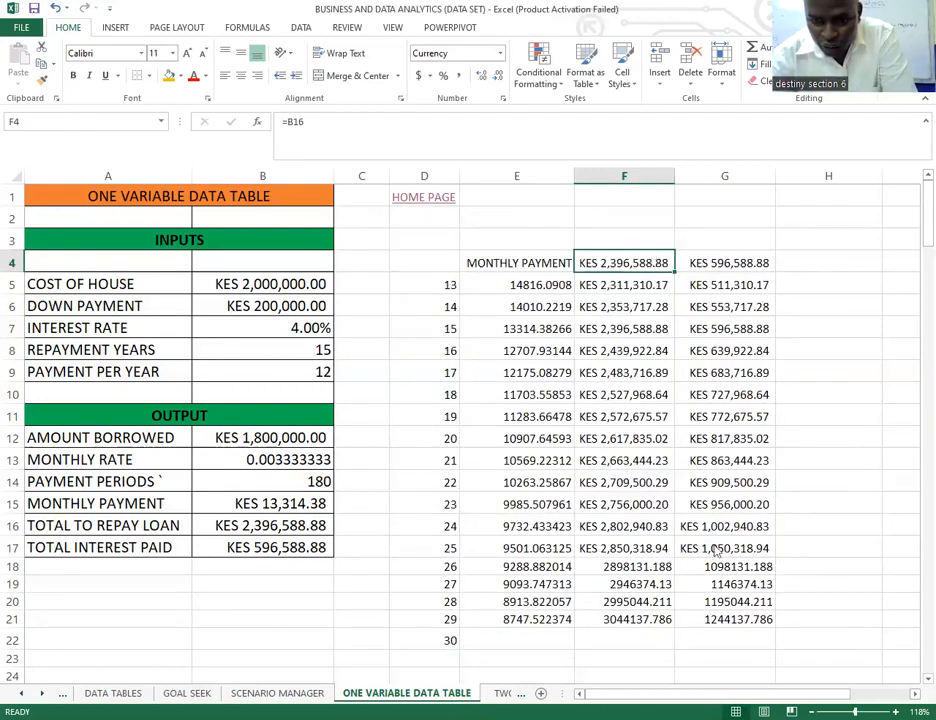
Open the number format settings for F4 and choose the Custom category with General as the starting code.
{"action": "right_click", "coordinate": [655, 262]}
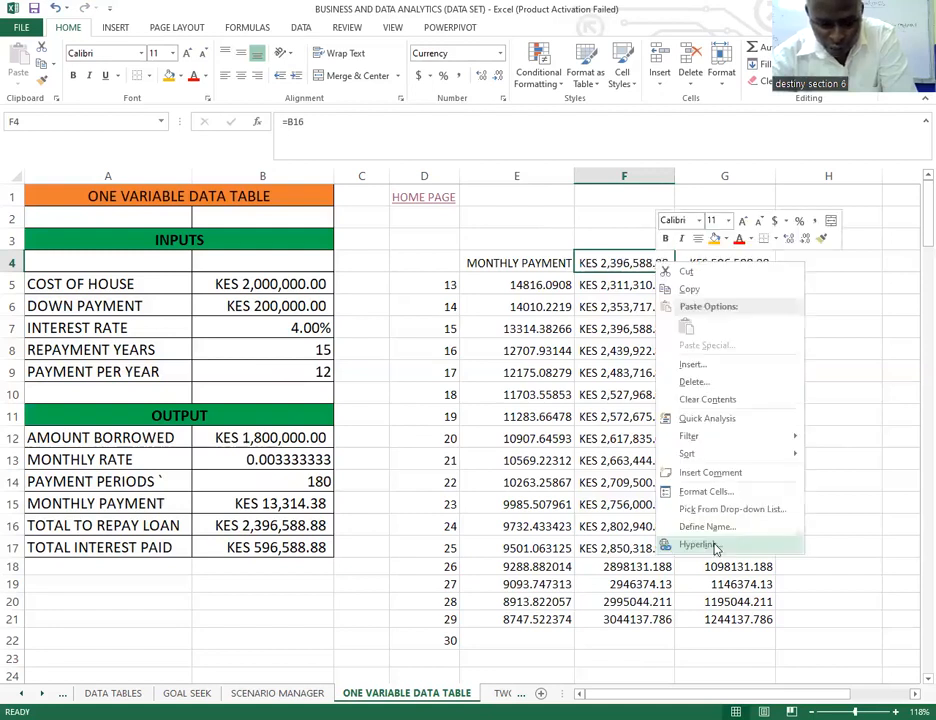
{"action": "left_click", "coordinate": [708, 492]}
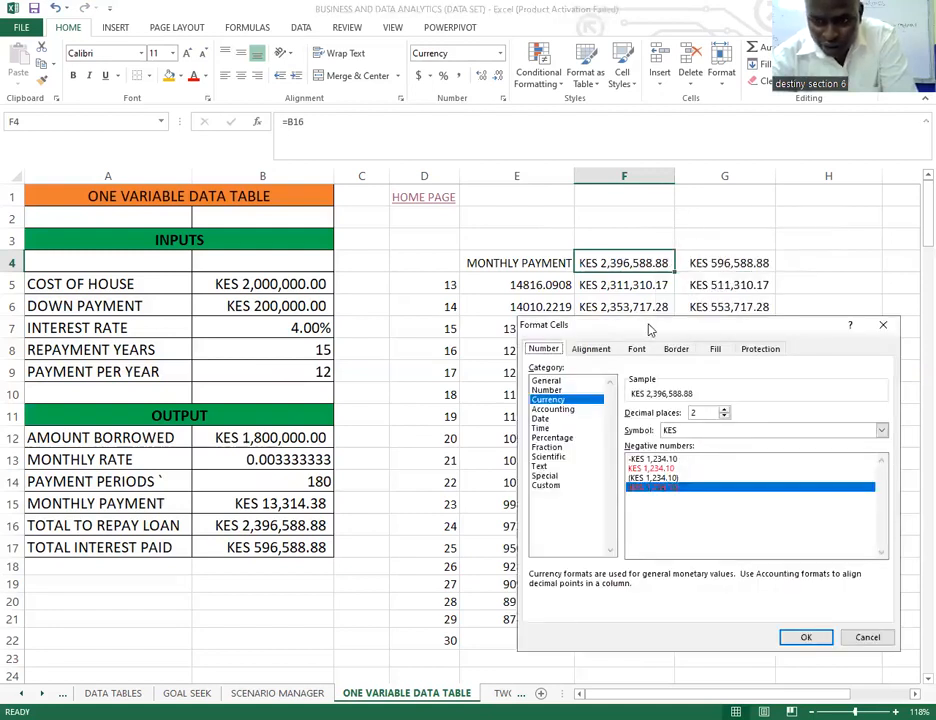
{"action": "left_click_drag", "start_coordinate": [648, 330], "coordinate": [509, 248]}
{"action": "left_click", "coordinate": [410, 404]}
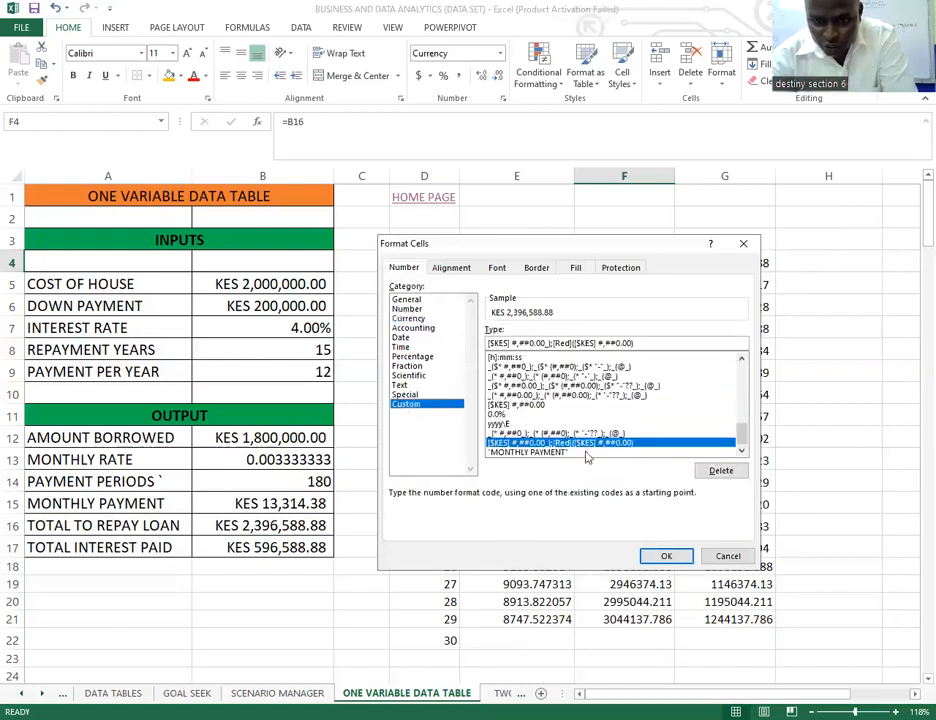
{"action": "left_click_drag", "start_coordinate": [742, 443], "coordinate": [742, 371]}
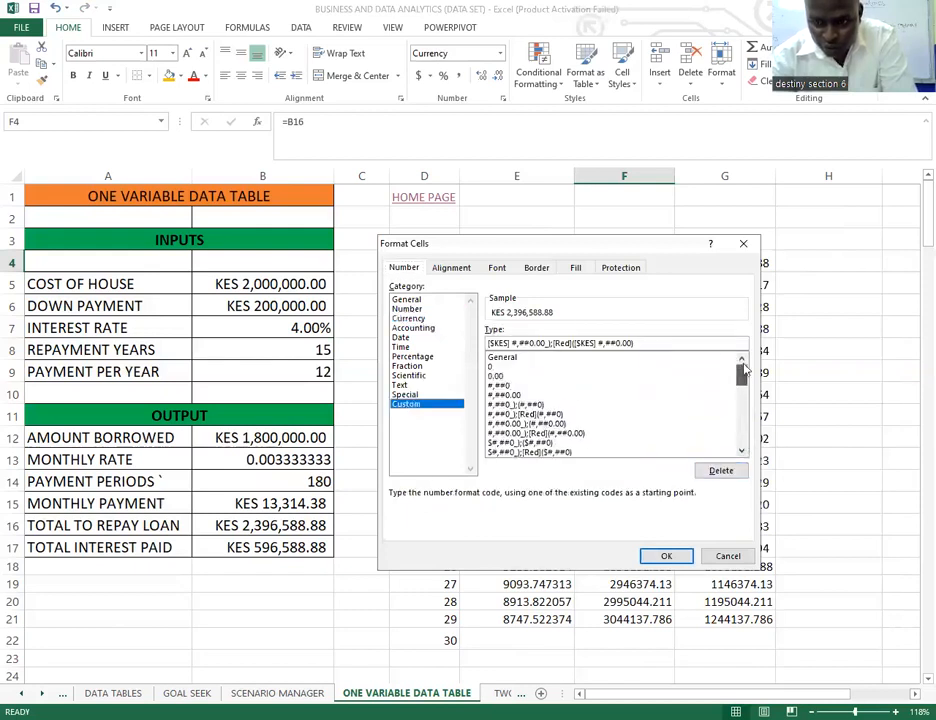
{"action": "left_click", "coordinate": [512, 359]}
{"action": "left_click", "coordinate": [580, 341]}
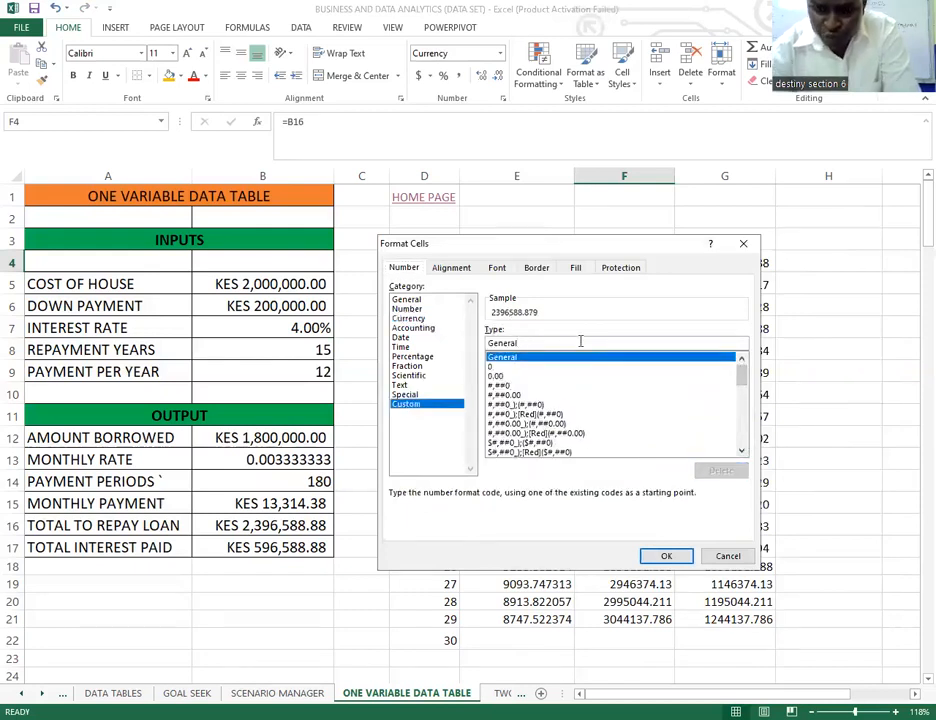
Replace the General format code for F4 with "TOTAL TO REPAY LOAN" in quotation marks and apply it.
{"action": "key", "text": "BackSpace"}
{"action": "key", "text": "BackSpace"}
{"action": "key", "text": "BackSpace"}
{"action": "key", "text": "BackSpace"}
{"action": "key", "text": "BackSpace"}
{"action": "key", "text": "BackSpace"}
{"action": "key", "text": "BackSpace"}
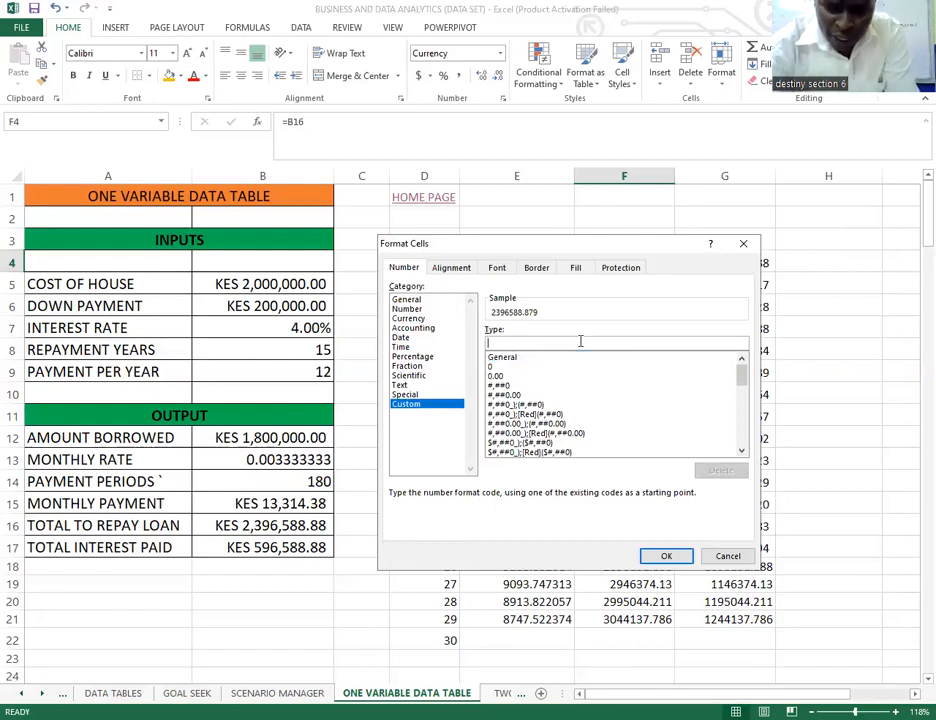
{"action": "type", "text": "\""}
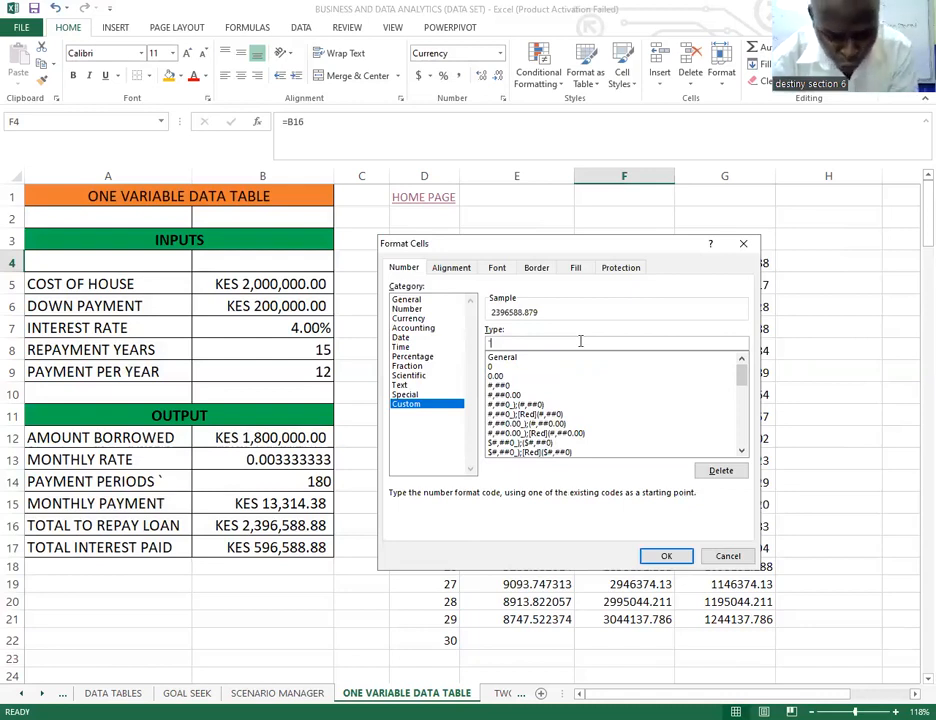
{"action": "type", "text": "T"}
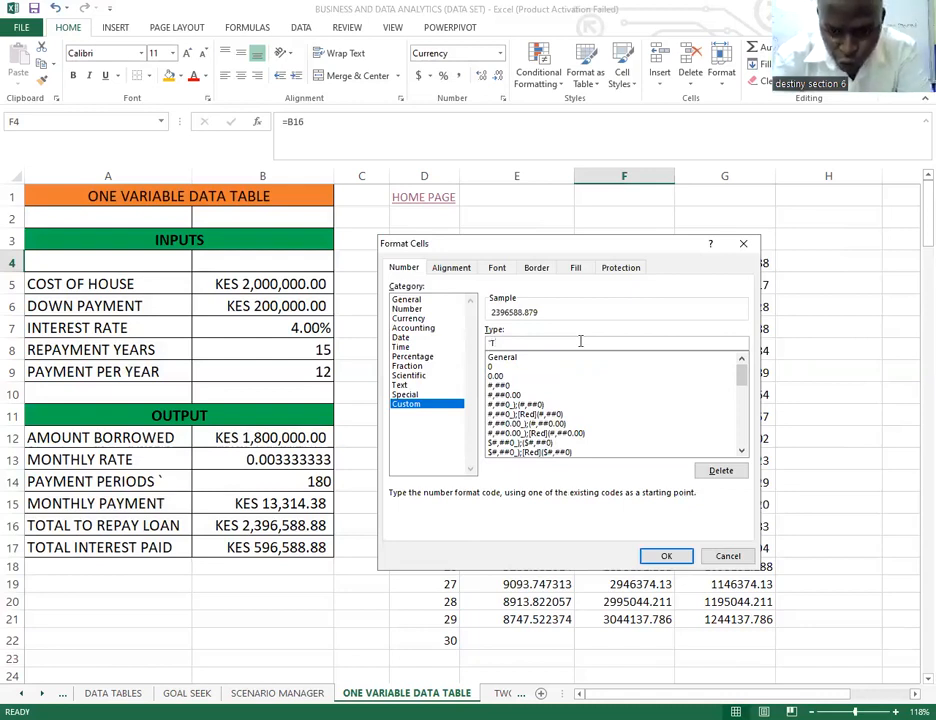
{"action": "type", "text": "OTAL"}
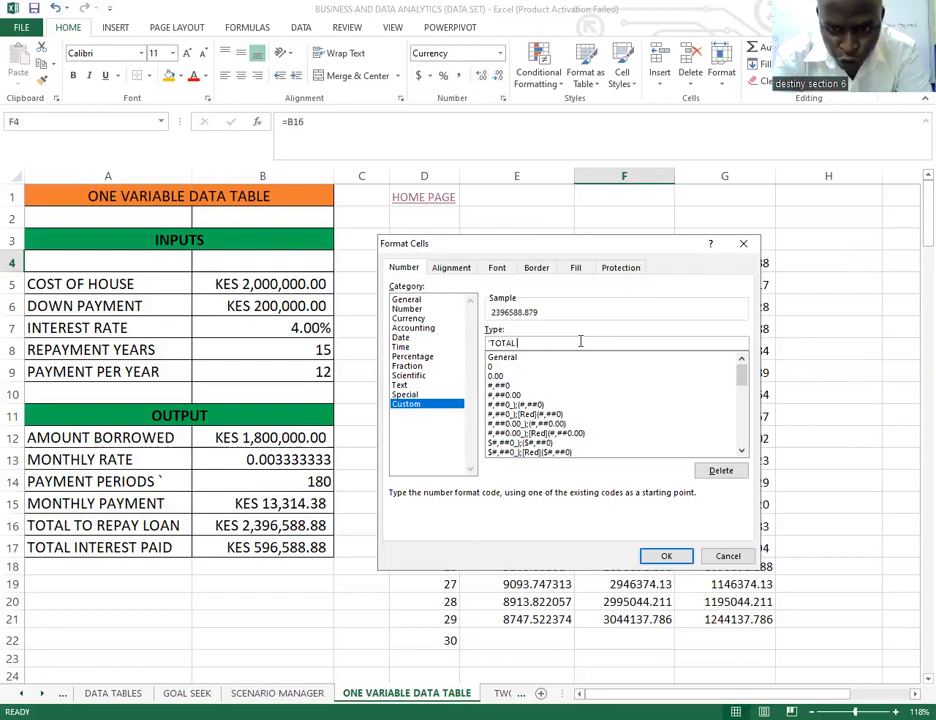
{"action": "type", "text": " TO "}
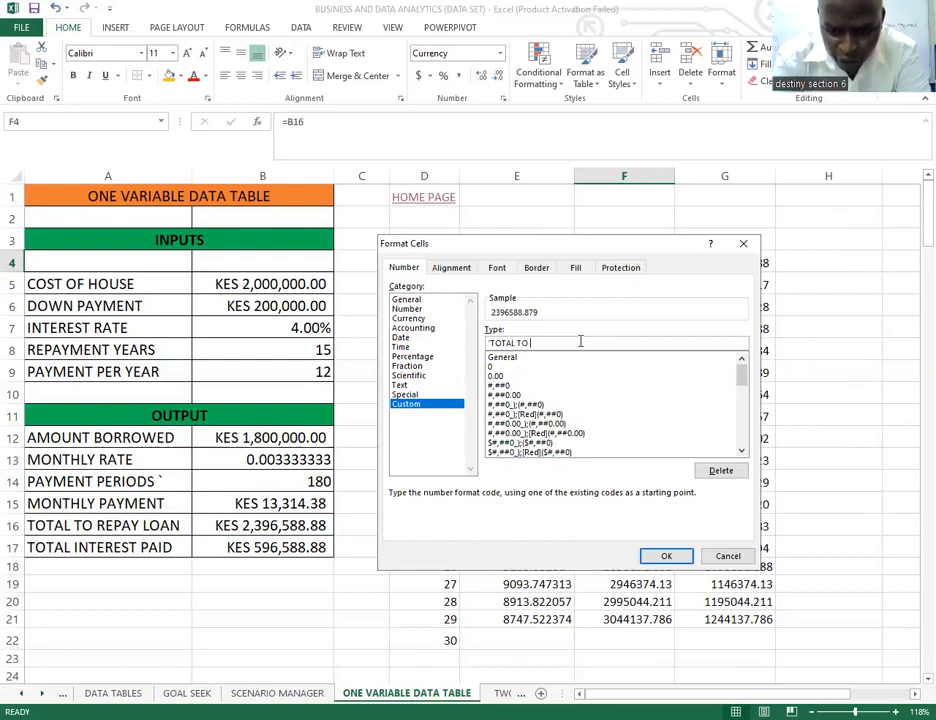
{"action": "type", "text": "REP"}
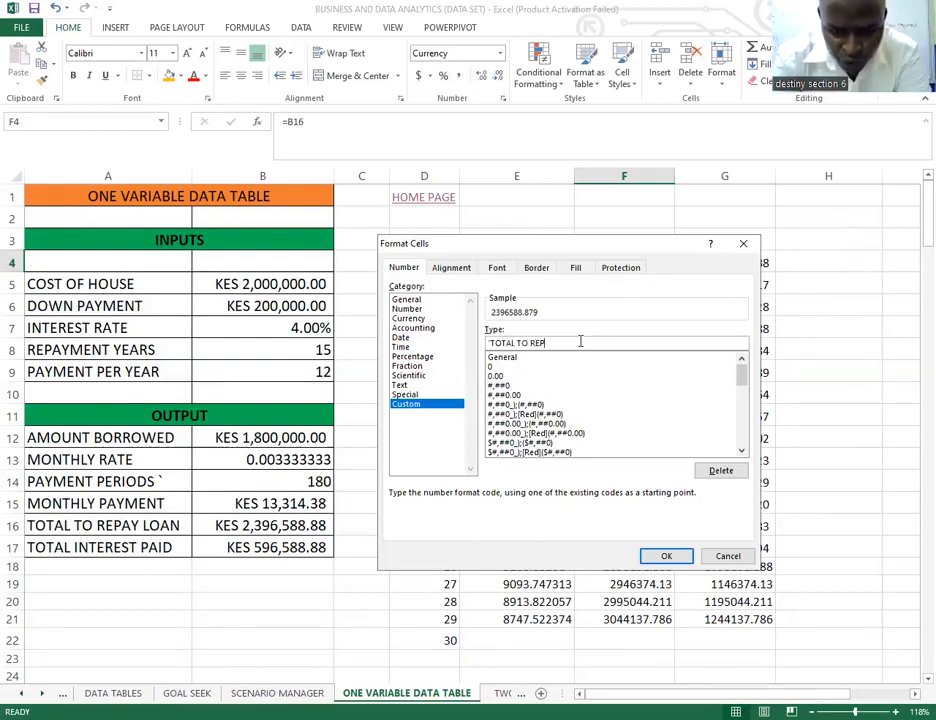
{"action": "type", "text": "AY"}
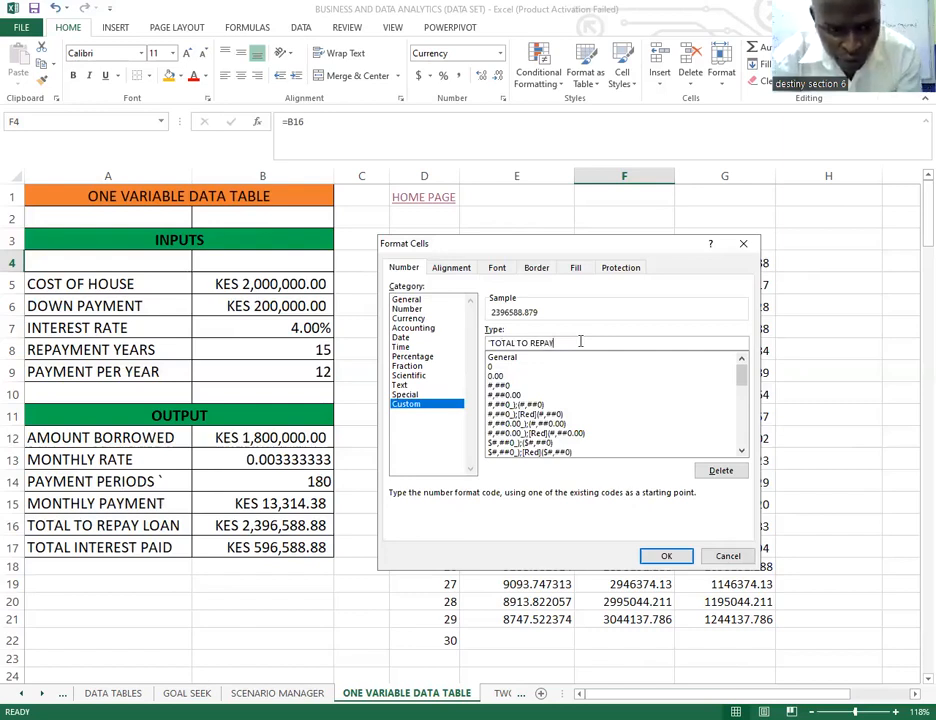
{"action": "type", "text": " LOAN"}
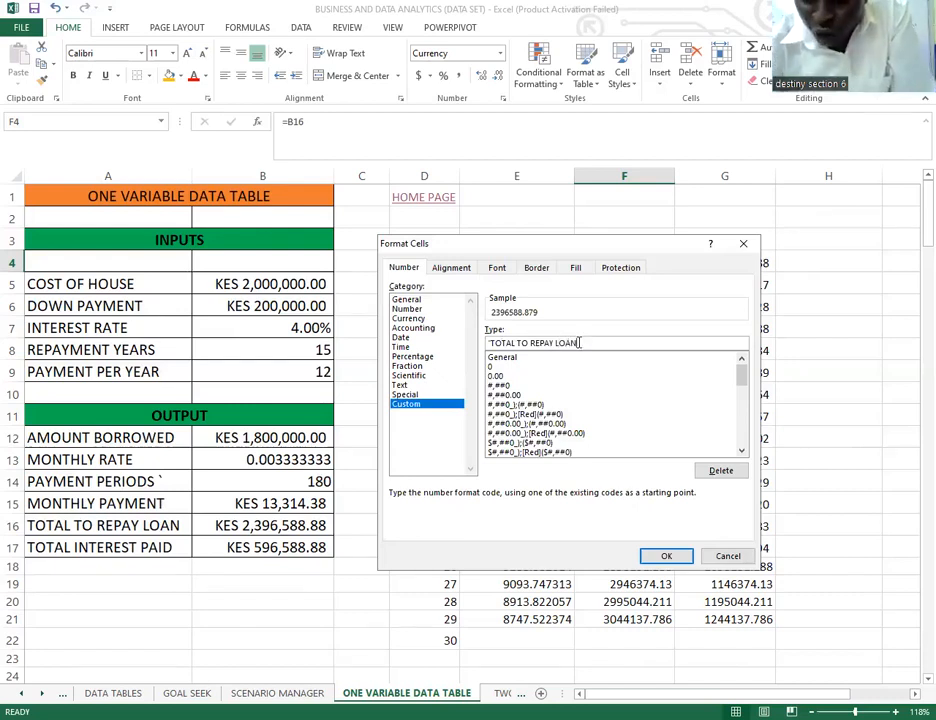
{"action": "type", "text": "\""}
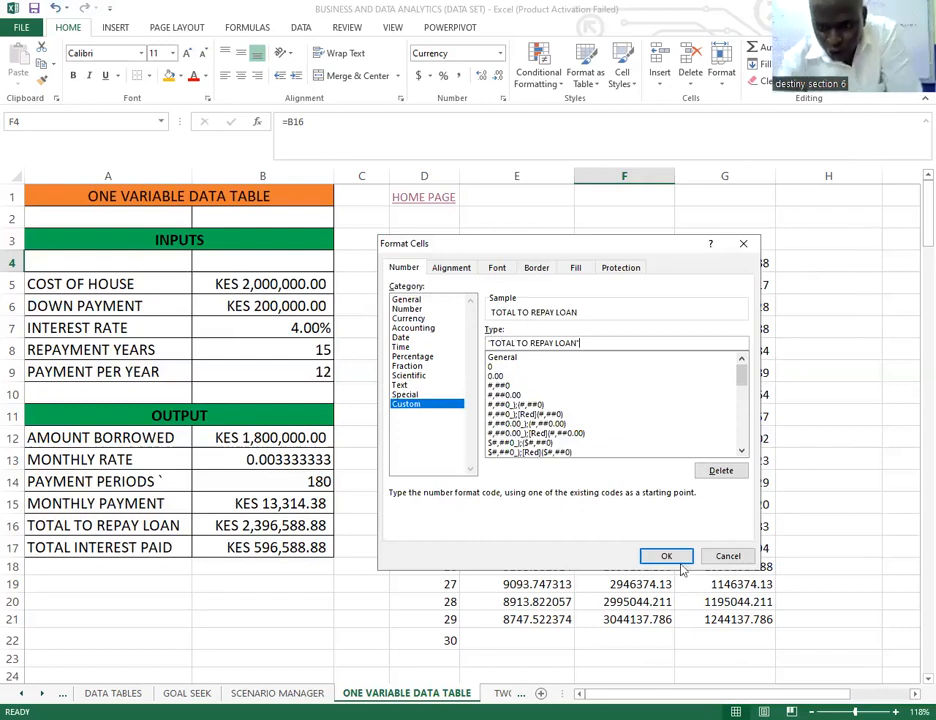
{"action": "left_click", "coordinate": [666, 556]}
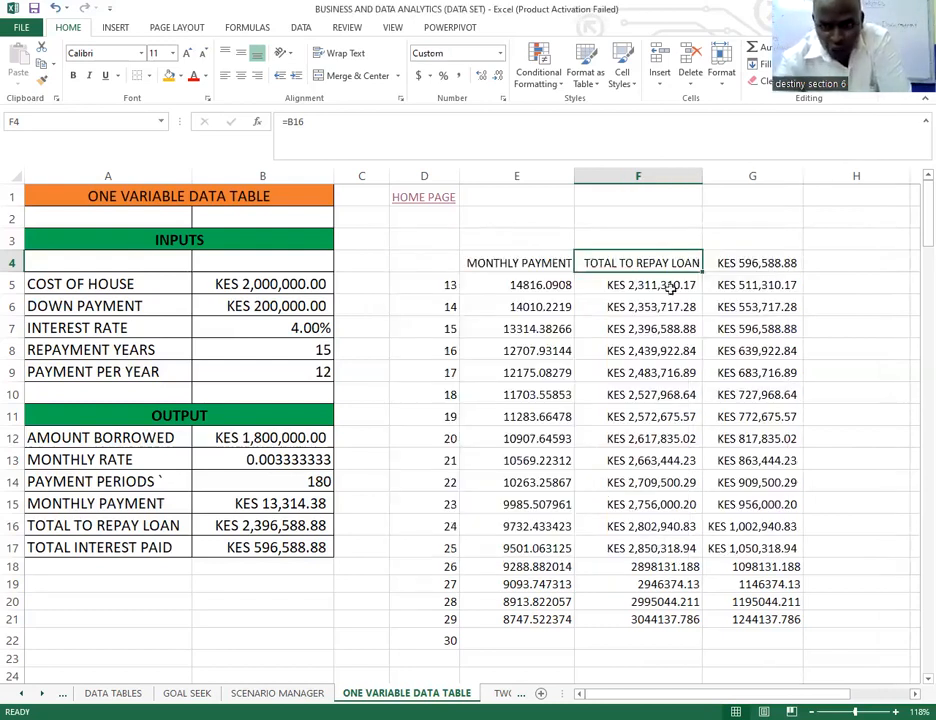
Open the number format settings for G4 and choose the Custom category with General as the starting format code.
{"action": "left_click", "coordinate": [768, 262]}
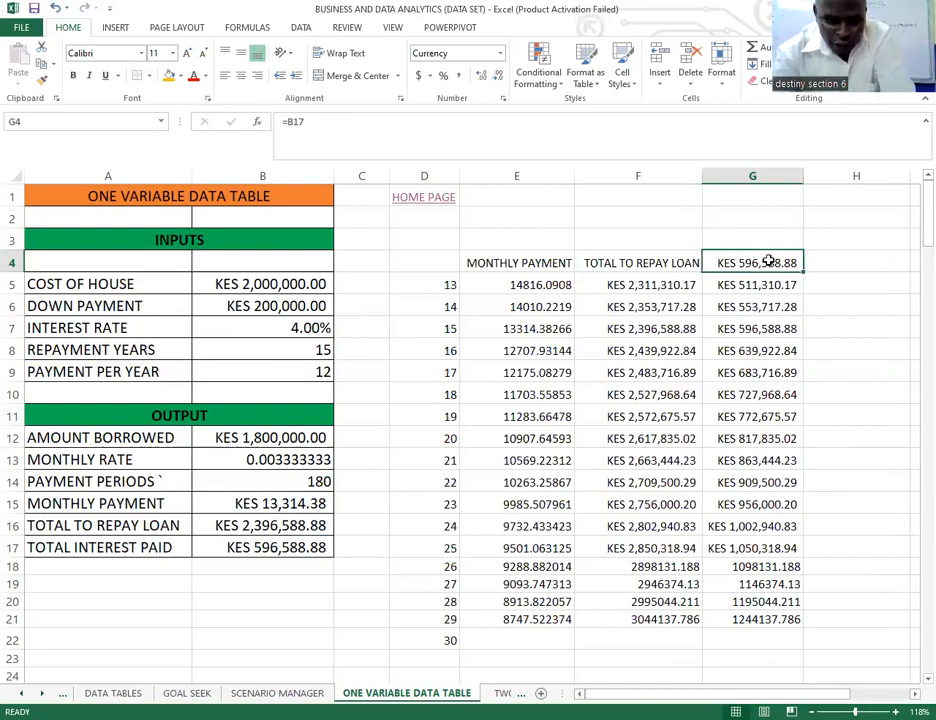
{"action": "right_click", "coordinate": [768, 262]}
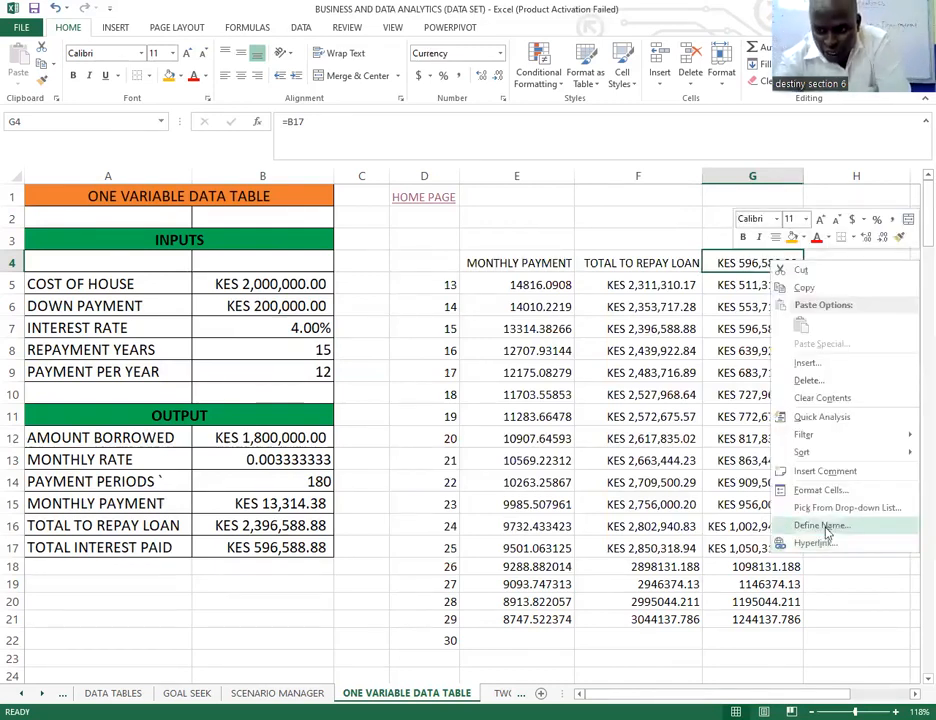
{"action": "left_click", "coordinate": [820, 490]}
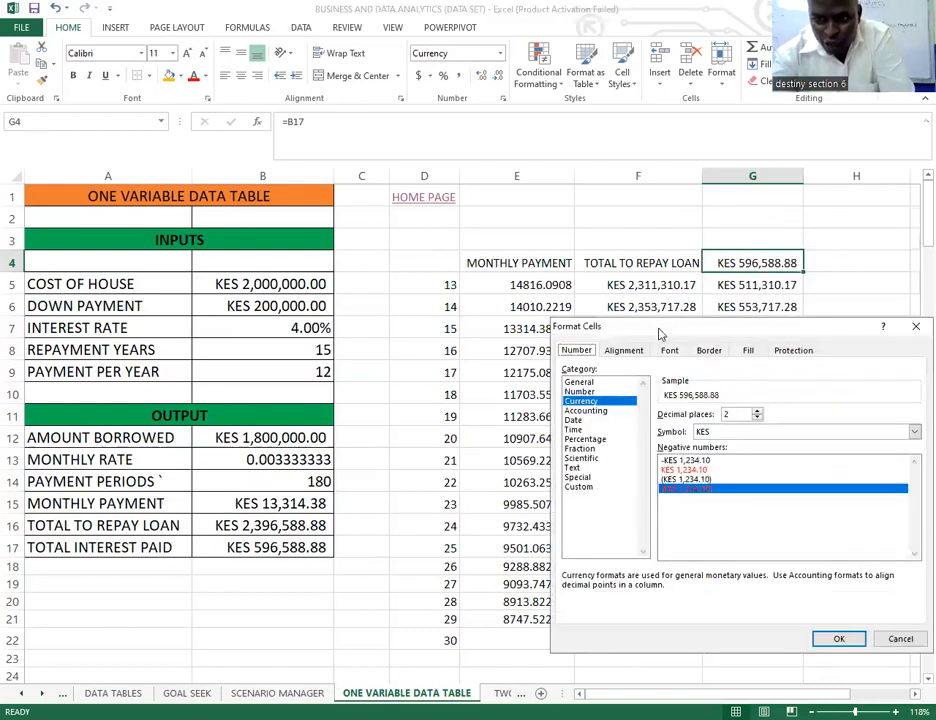
{"action": "left_click_drag", "start_coordinate": [659, 333], "coordinate": [476, 328]}
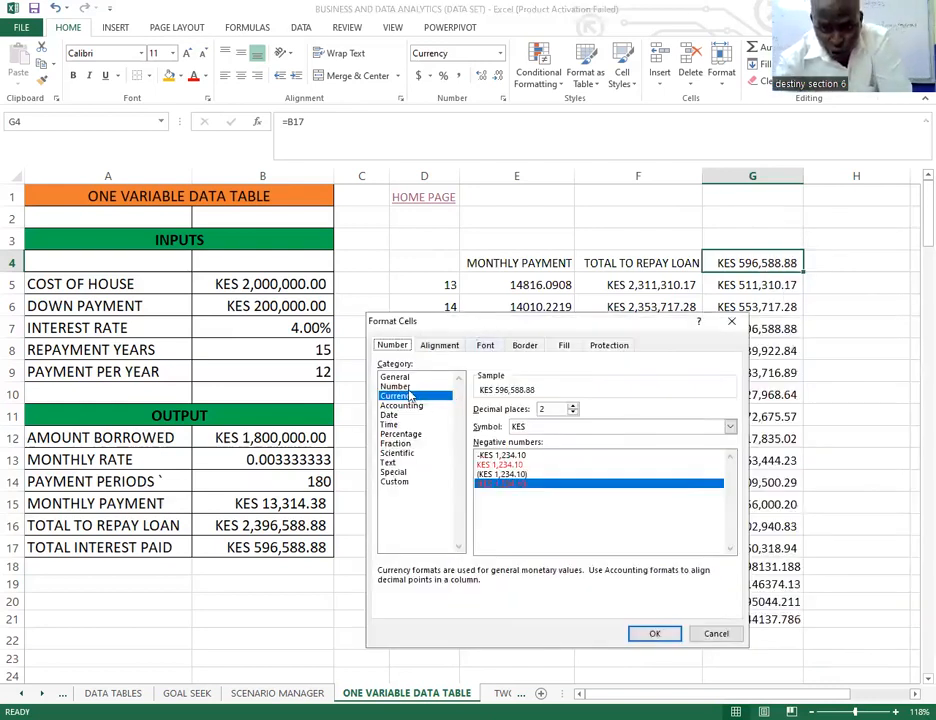
{"action": "left_click", "coordinate": [394, 481]}
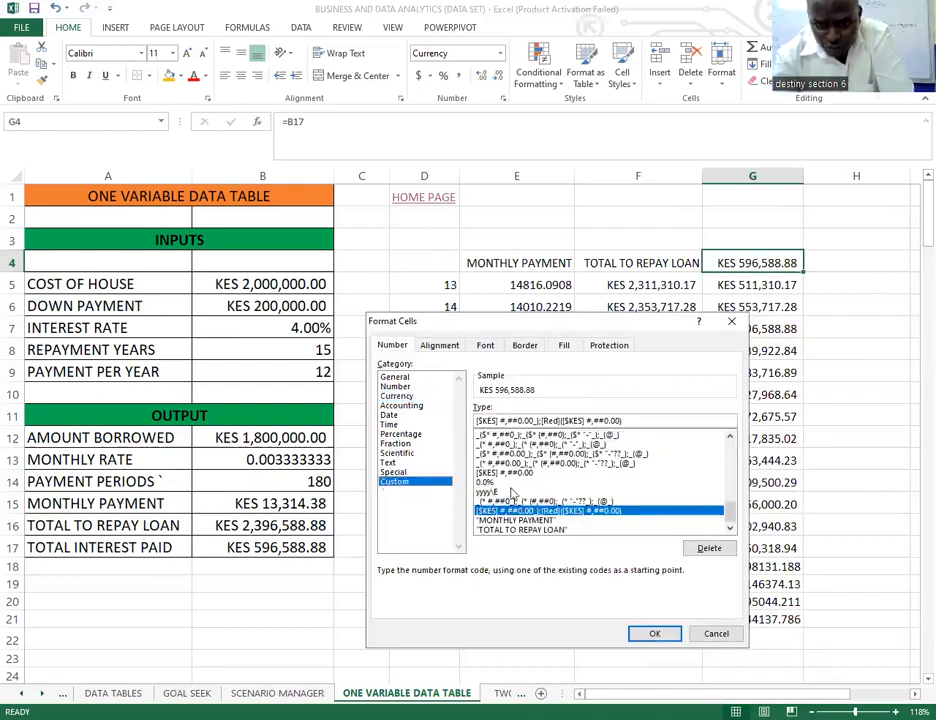
{"action": "scroll", "coordinate": [535, 450], "scroll_direction": "up", "scroll_amount": 10}
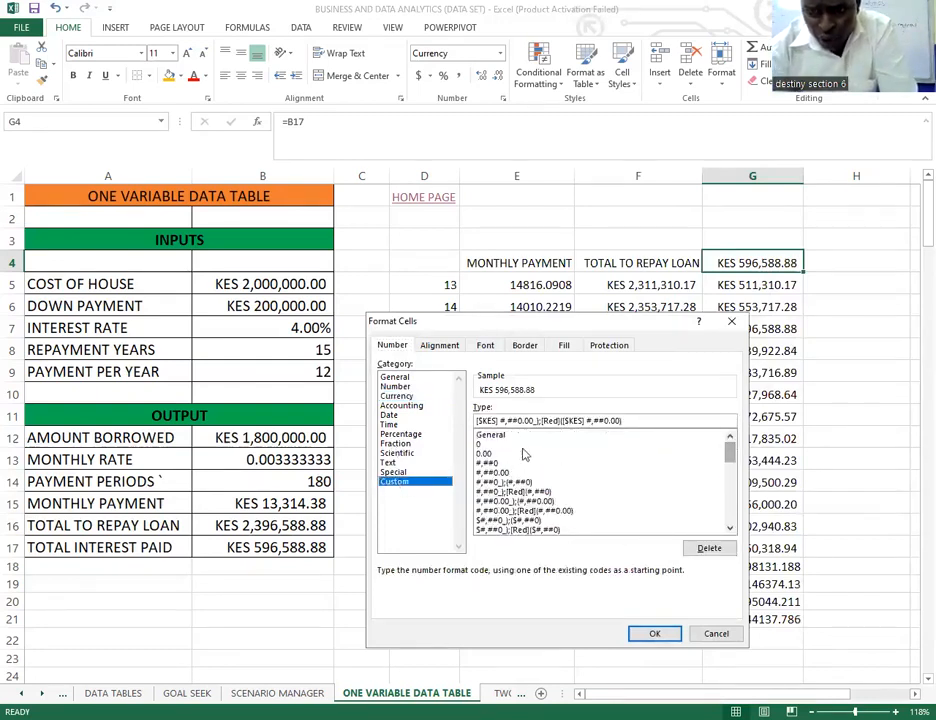
{"action": "left_click", "coordinate": [490, 436]}
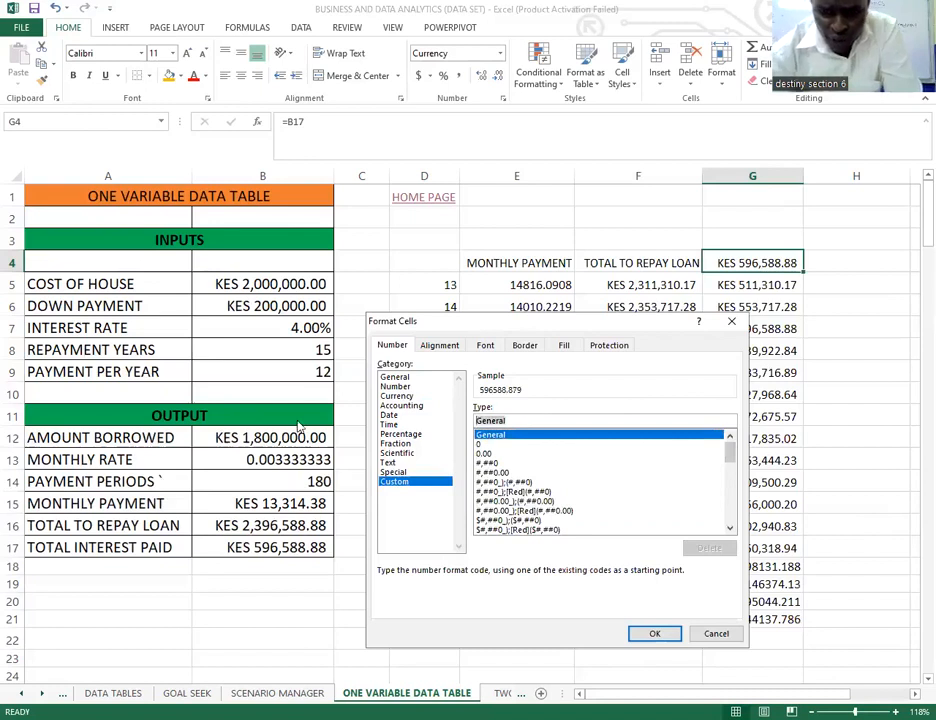
{"action": "type", "text": "\""}
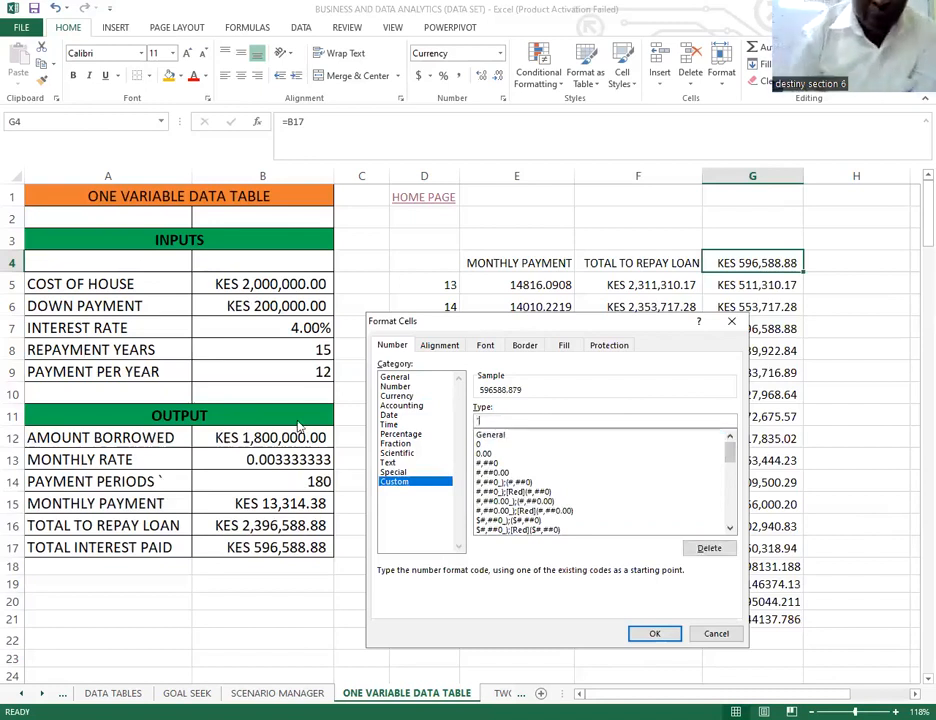
{"action": "type", "text": "TOTAL"}
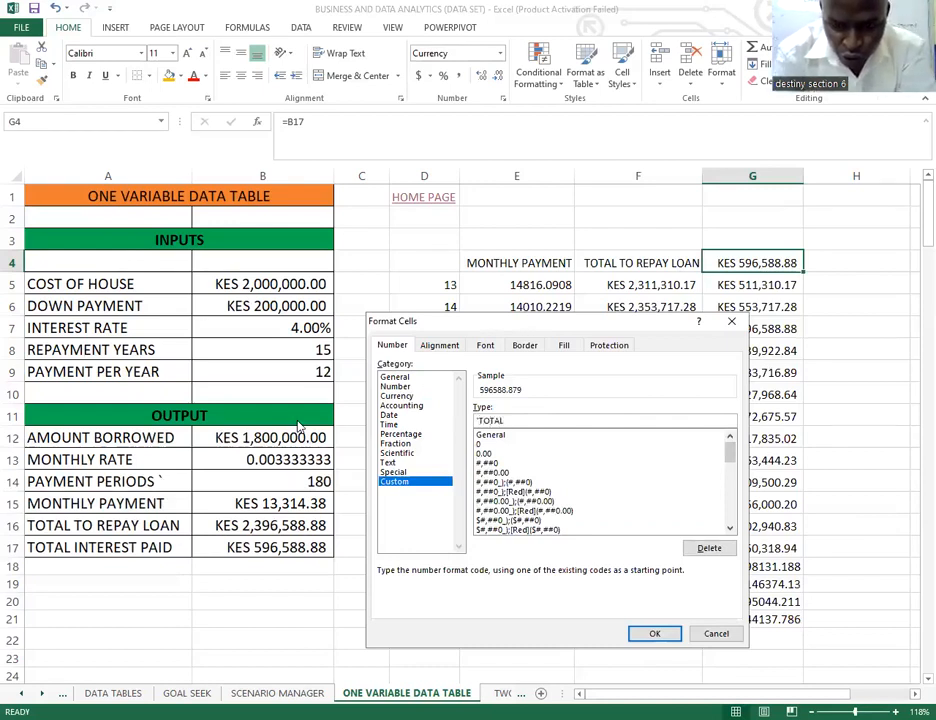
{"action": "key", "text": "BackSpace"}
{"action": "key", "text": "BackSpace"}
{"action": "key", "text": "BackSpace"}
{"action": "key", "text": "BackSpace"}
{"action": "key", "text": "BackSpace"}
{"action": "key", "text": "BackSpace"}
{"action": "key", "text": "BackSpace"}
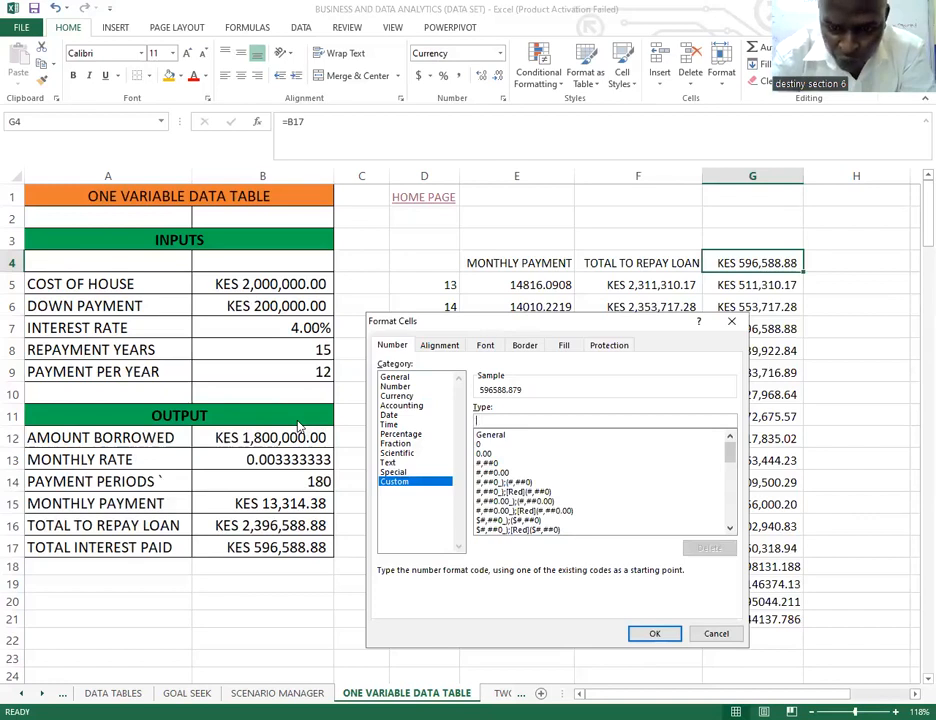
Enter "TOTAL INTEREST PAID" in quotation marks as the custom format code for G4 and apply it.
{"action": "type", "text": "\""}
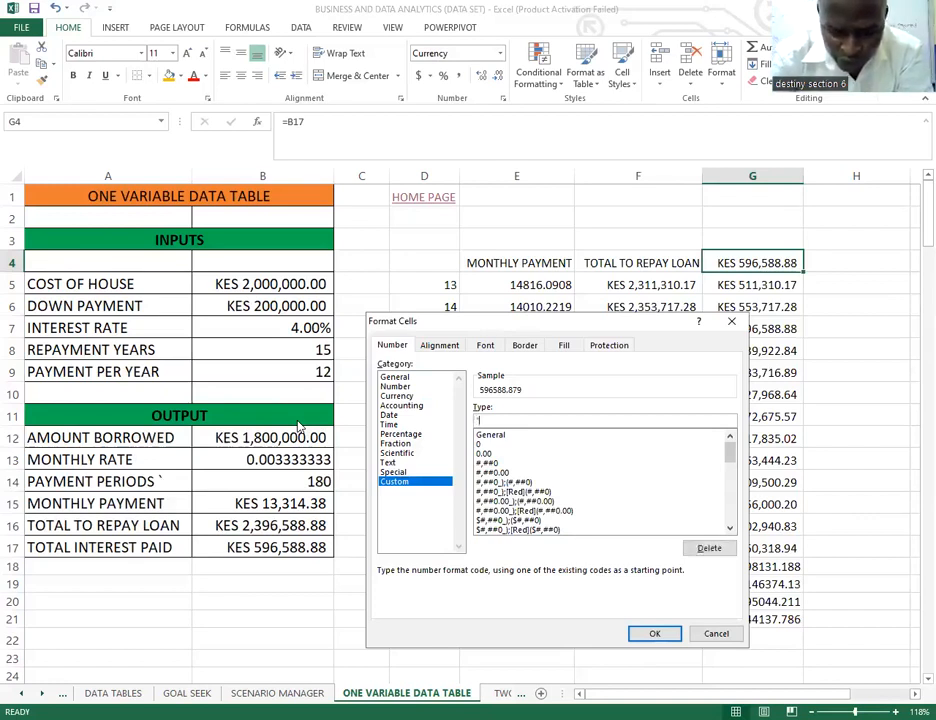
{"action": "type", "text": "TOTAL"}
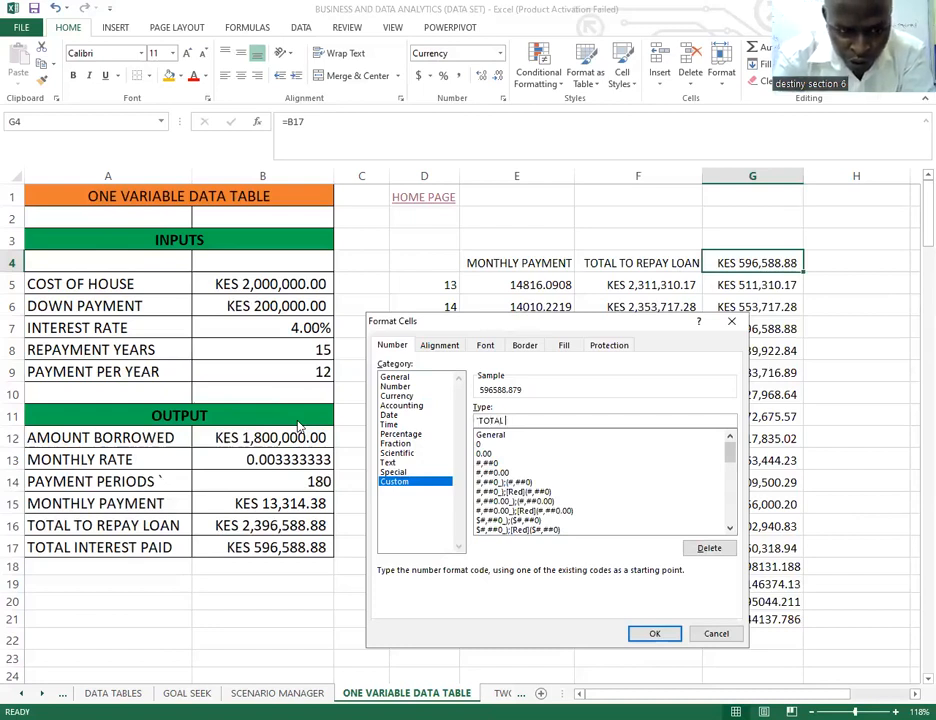
{"action": "type", "text": " INTER"}
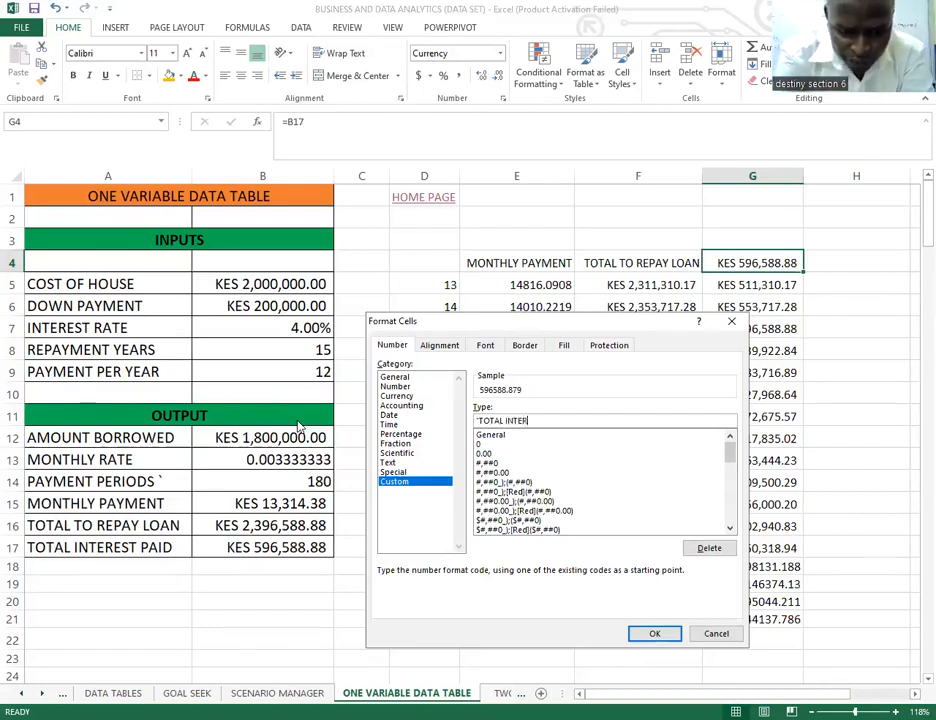
{"action": "type", "text": "EST "}
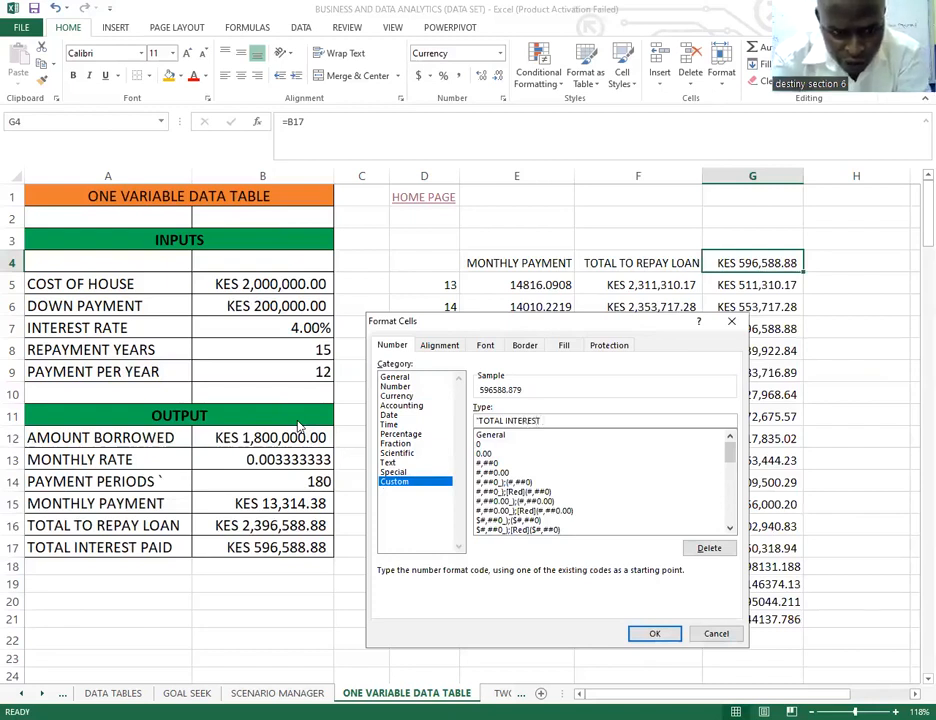
{"action": "type", "text": "PAID"}
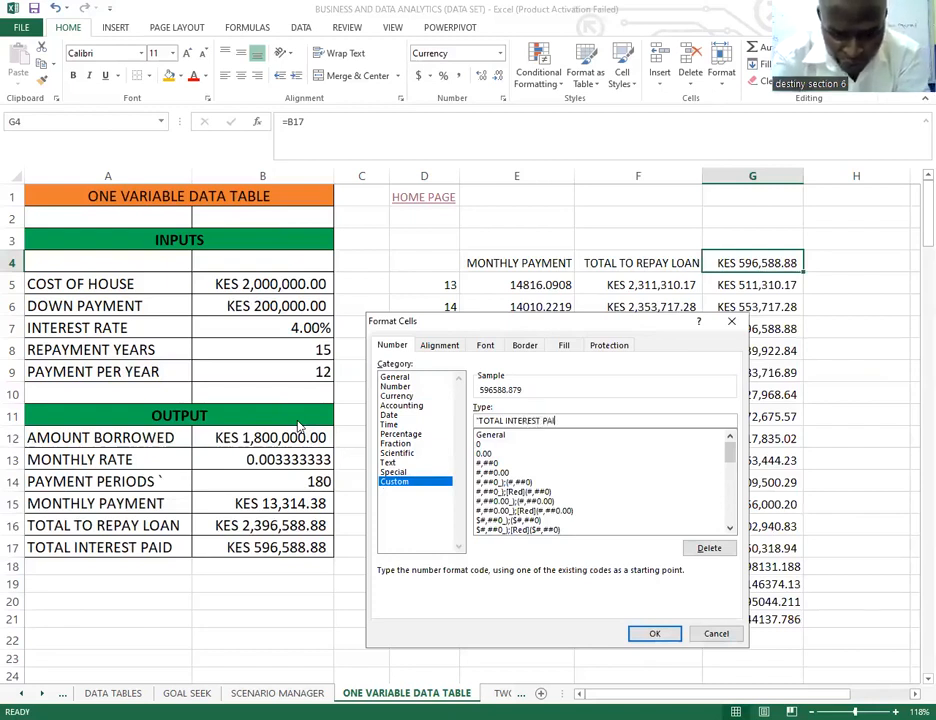
{"action": "type", "text": "\""}
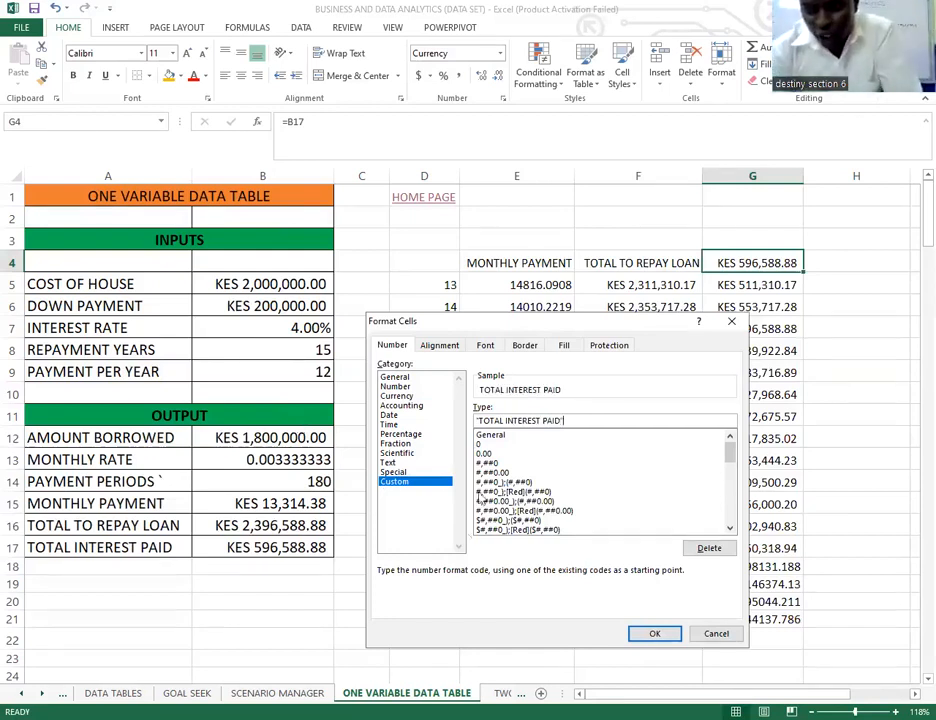
{"action": "left_click_drag", "start_coordinate": [657, 322], "coordinate": [614, 253]}
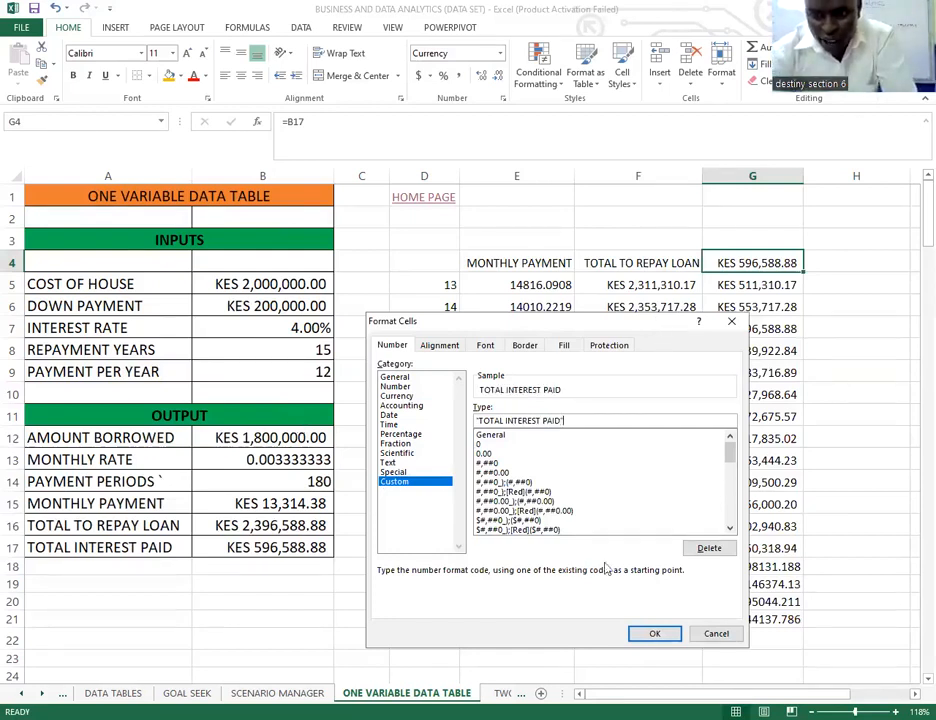
{"action": "left_click", "coordinate": [608, 566]}
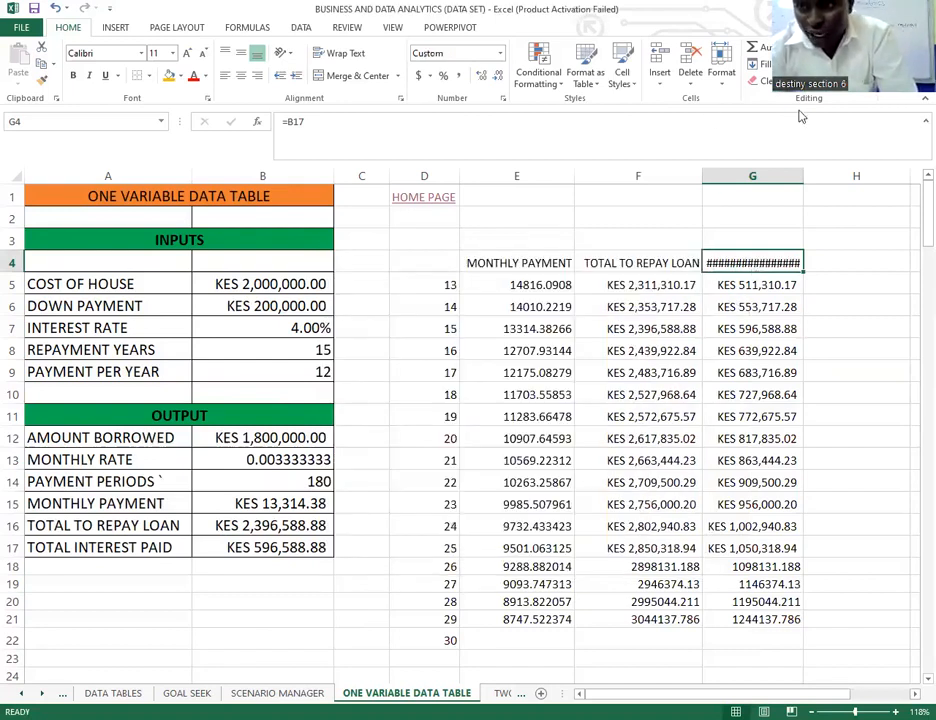
Auto-fit the width of column G so the total interest heading fits.
{"action": "double_click", "coordinate": [802, 178]}
{"action": "scroll", "coordinate": [606, 379], "scroll_direction": "down", "scroll_amount": 3}
{"action": "scroll", "coordinate": [606, 379], "scroll_direction": "up", "scroll_amount": 3}
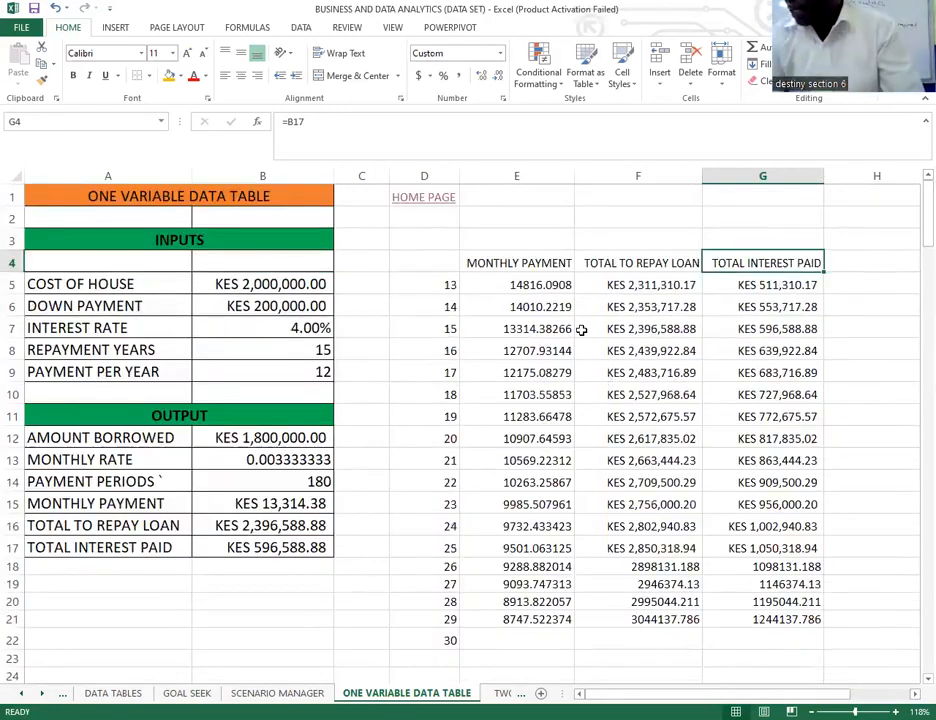
{"action": "scroll", "coordinate": [497, 230], "scroll_direction": "down", "scroll_amount": 2}
{"action": "scroll", "coordinate": [457, 207], "scroll_direction": "up", "scroll_amount": 2}
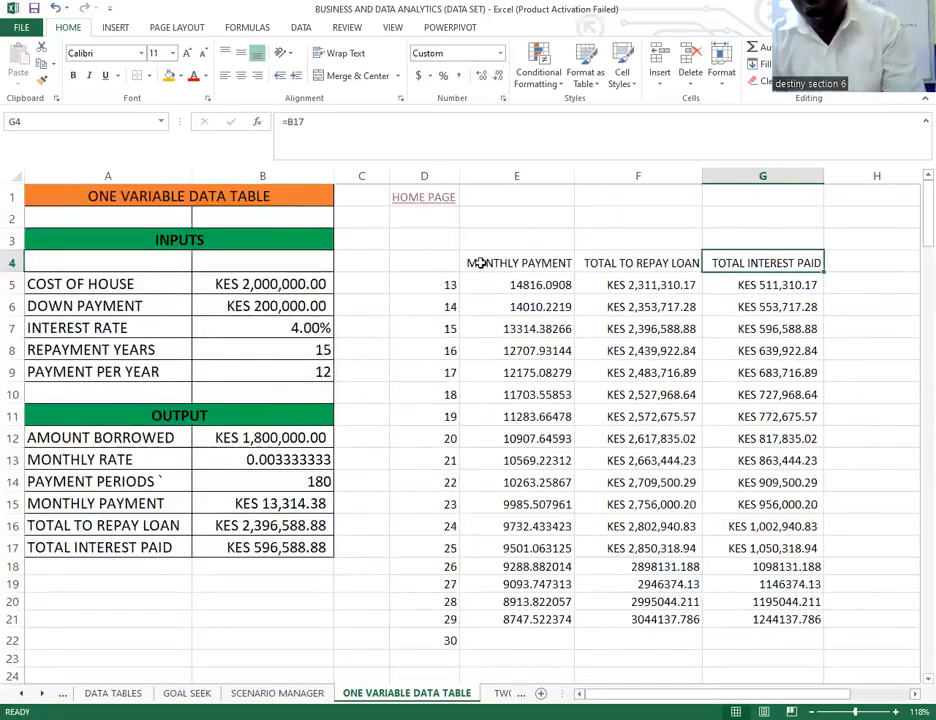
Shade the data table range D4:G20 with an orange fill.
{"action": "left_click_drag", "start_coordinate": [442, 260], "coordinate": [811, 600]}
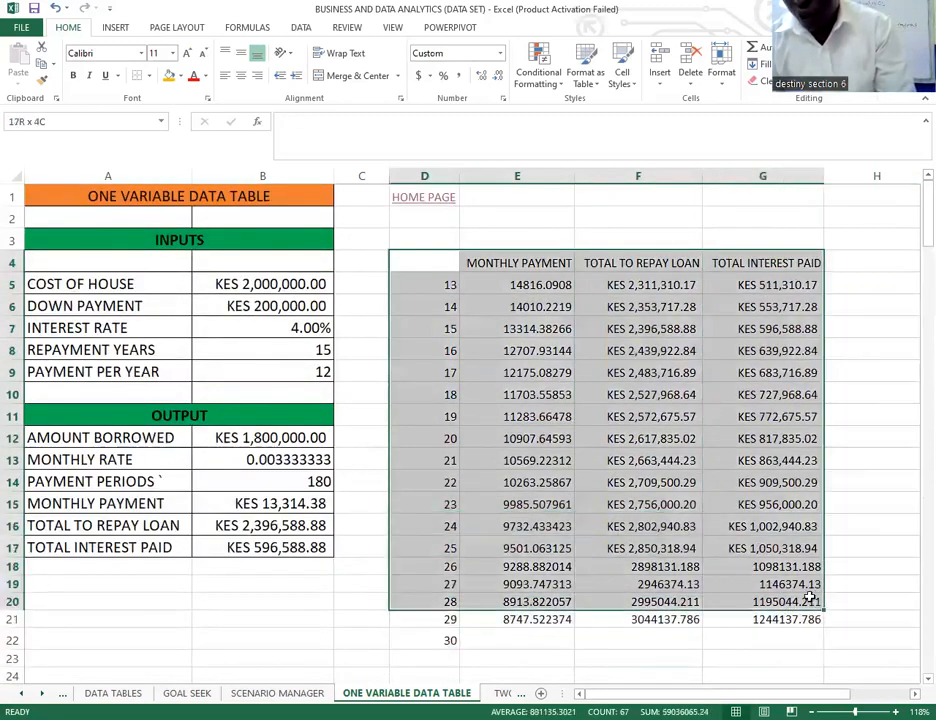
{"action": "left_click", "coordinate": [170, 79]}
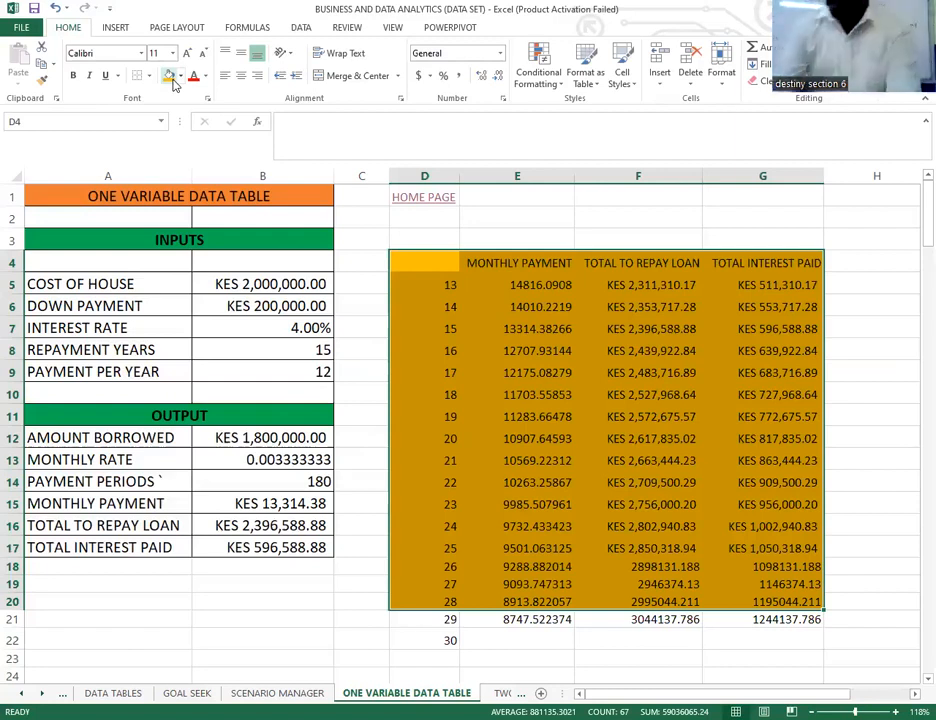
{"action": "left_click", "coordinate": [688, 280]}
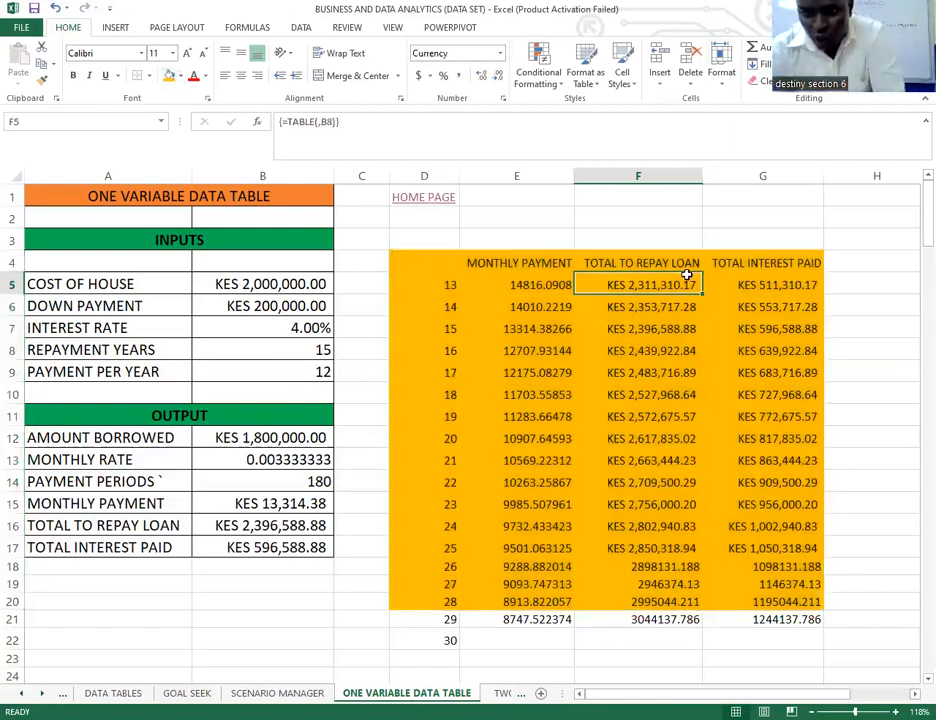
Look over the shaded data table down to the row for year 30 and return to the workbook's home page.
{"action": "scroll", "coordinate": [493, 299], "scroll_direction": "down", "scroll_amount": 1}
{"action": "scroll", "coordinate": [493, 299], "scroll_direction": "down", "scroll_amount": 4}
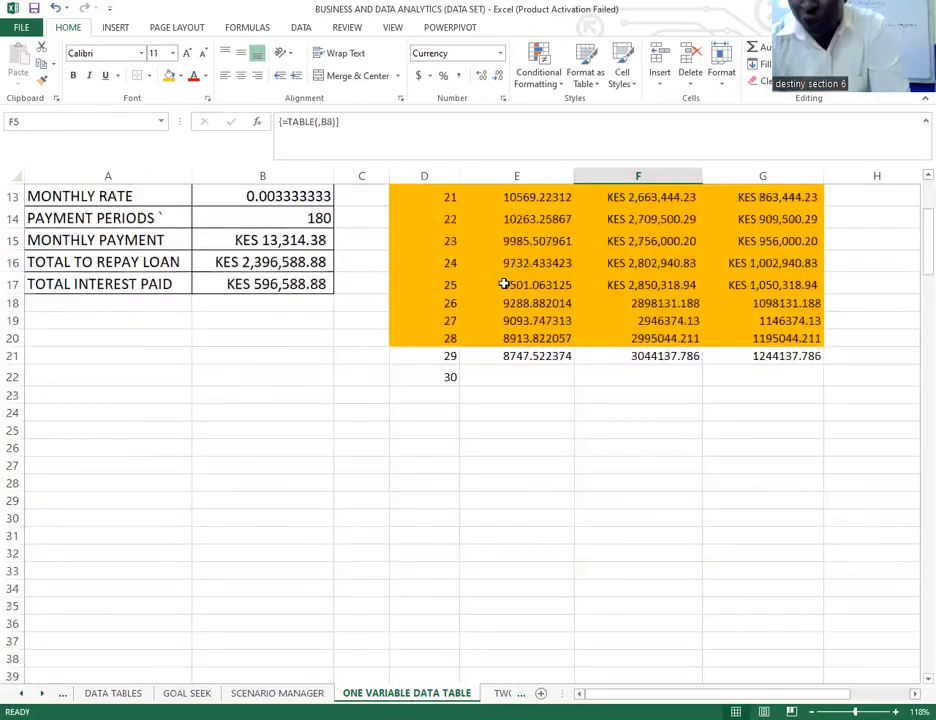
{"action": "scroll", "coordinate": [508, 284], "scroll_direction": "up", "scroll_amount": 1}
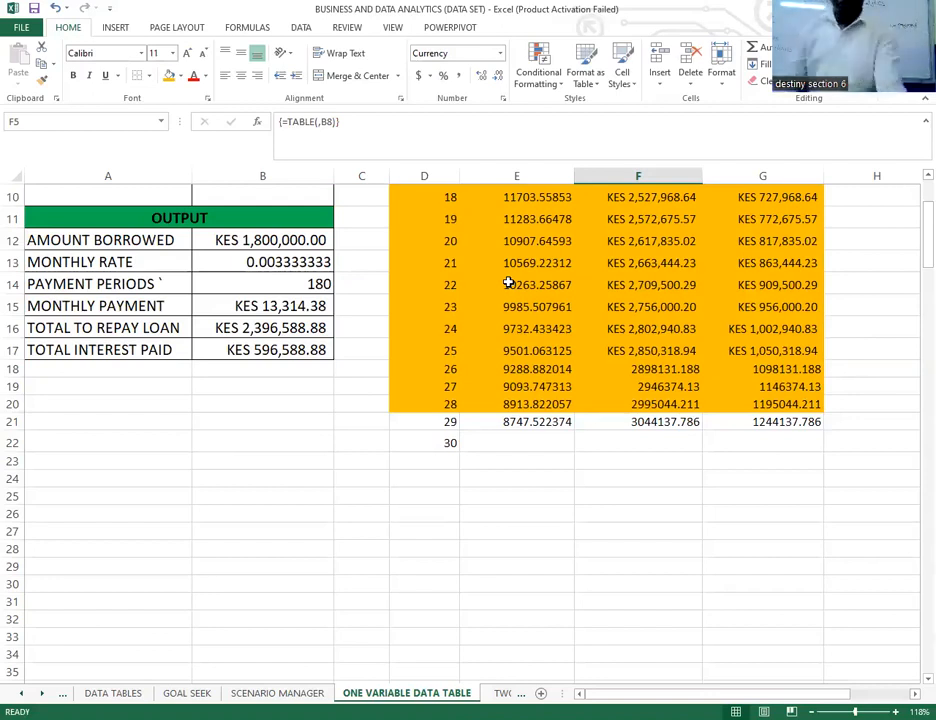
{"action": "scroll", "coordinate": [347, 290], "scroll_direction": "up", "scroll_amount": 3}
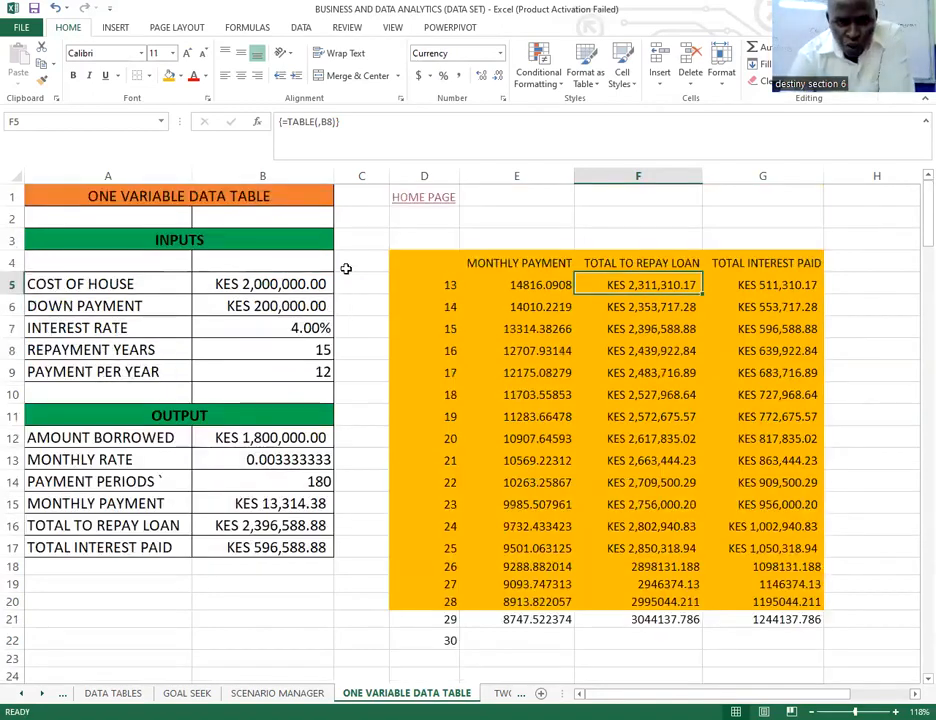
{"action": "left_click", "coordinate": [406, 199]}
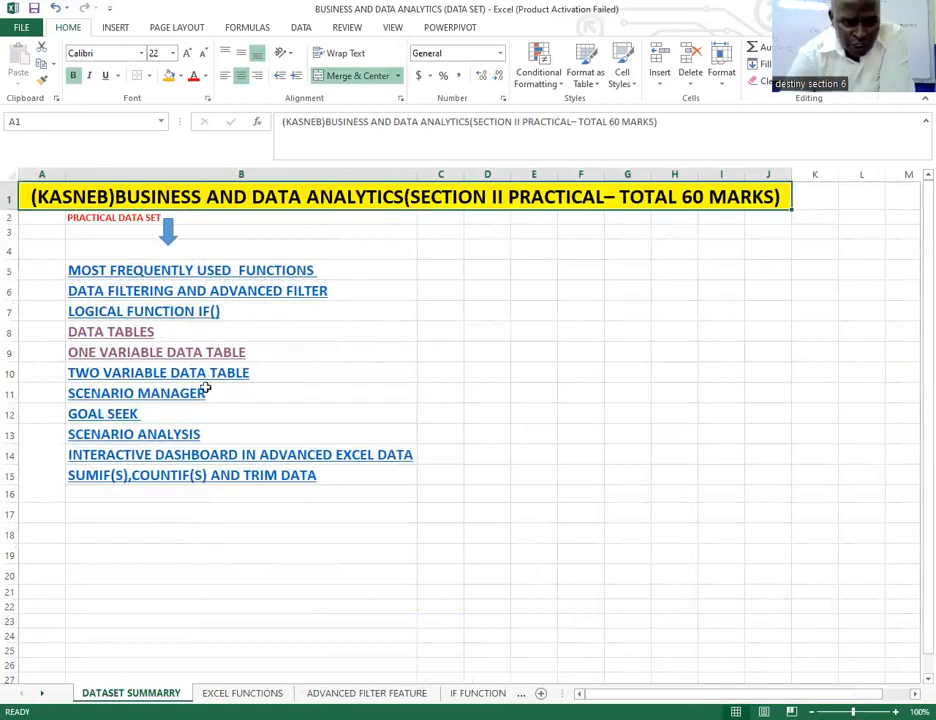
View the Scenario Analysis, Interactive Dashboard and SUMIFS and COUNTIFS data sheets through the summary links, returning to the home page after each.
{"action": "left_click", "coordinate": [146, 433]}
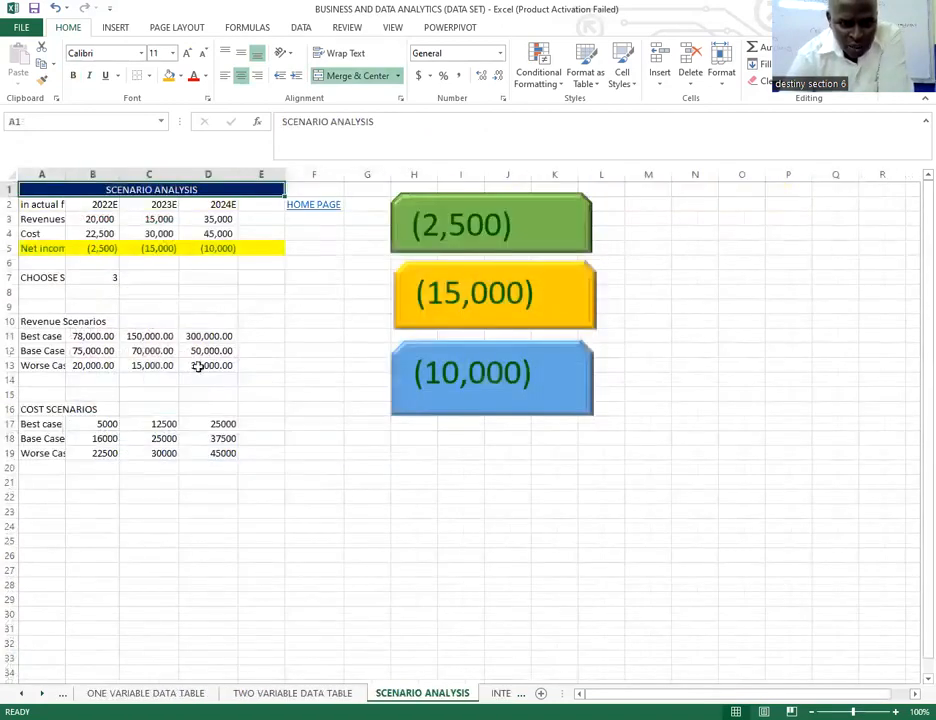
{"action": "left_click", "coordinate": [307, 205]}
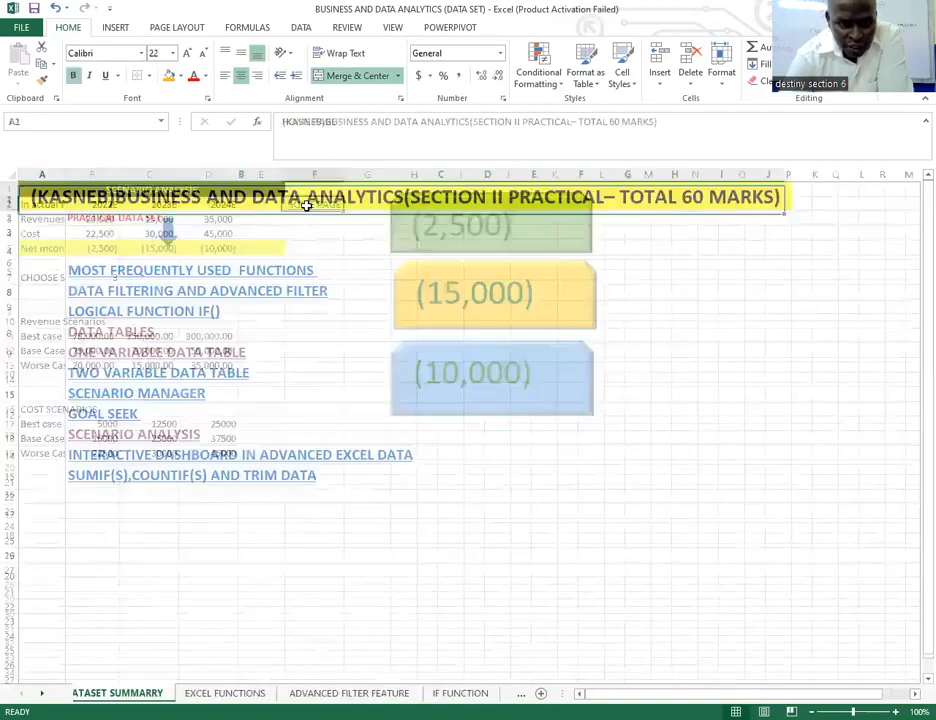
{"action": "left_click", "coordinate": [163, 453]}
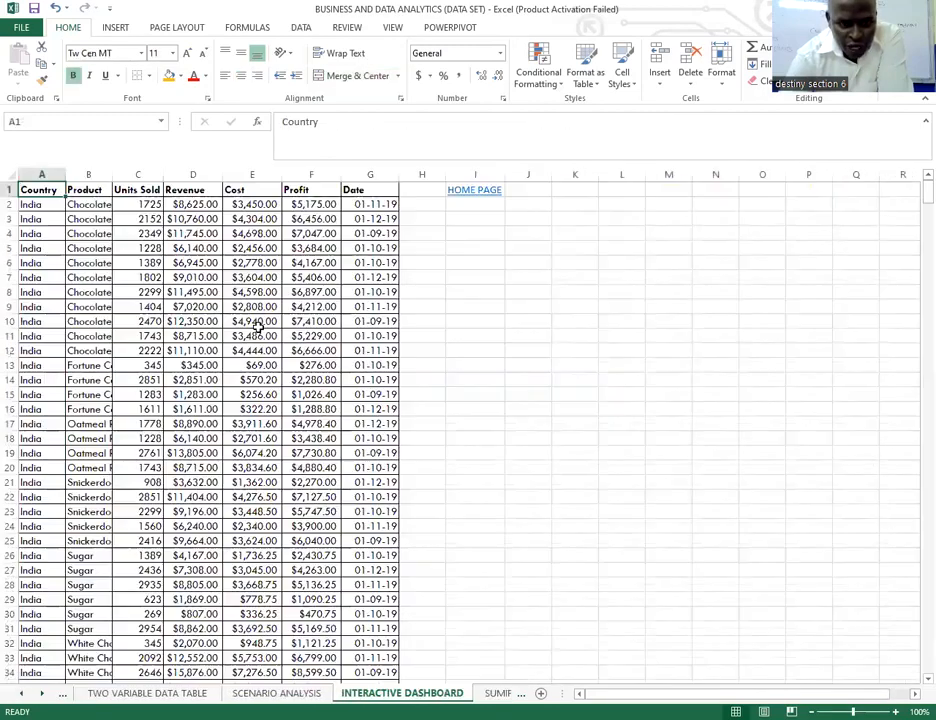
{"action": "left_click", "coordinate": [457, 190]}
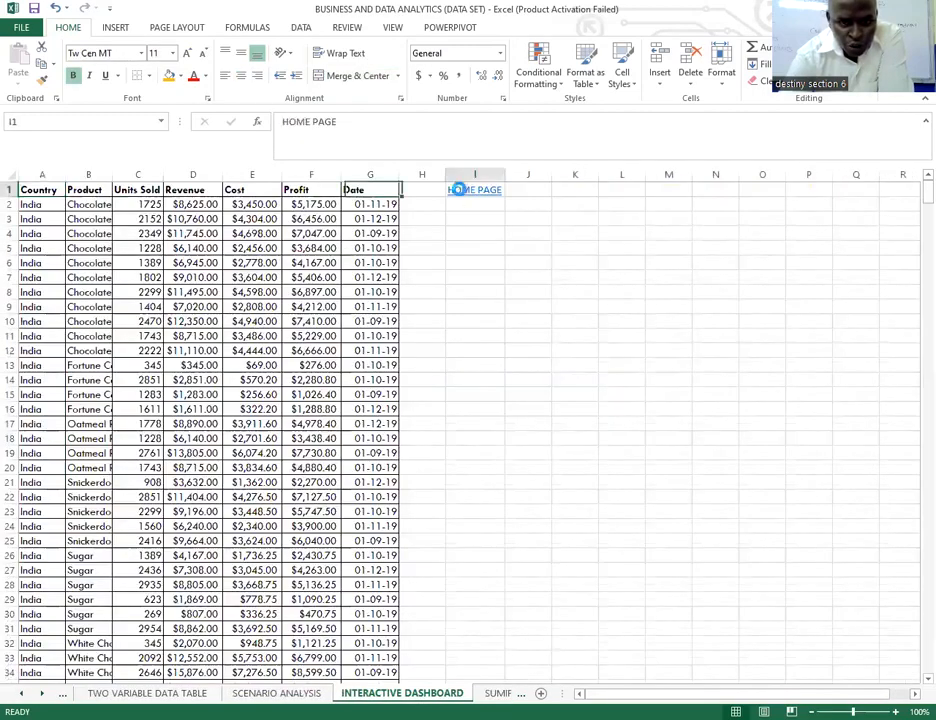
{"action": "left_click", "coordinate": [175, 474]}
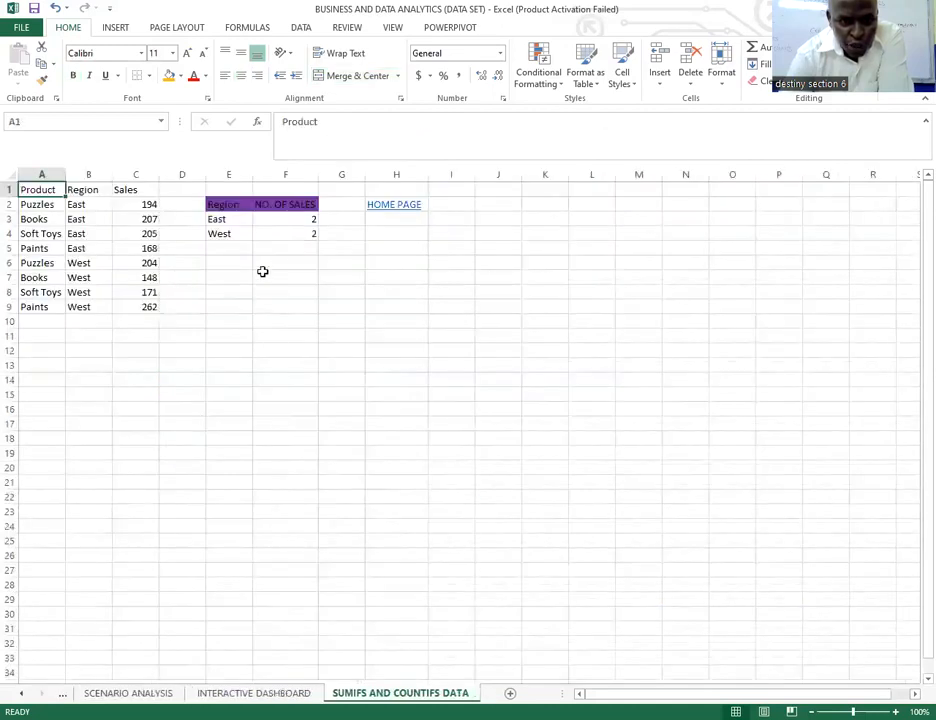
{"action": "left_click", "coordinate": [398, 205]}
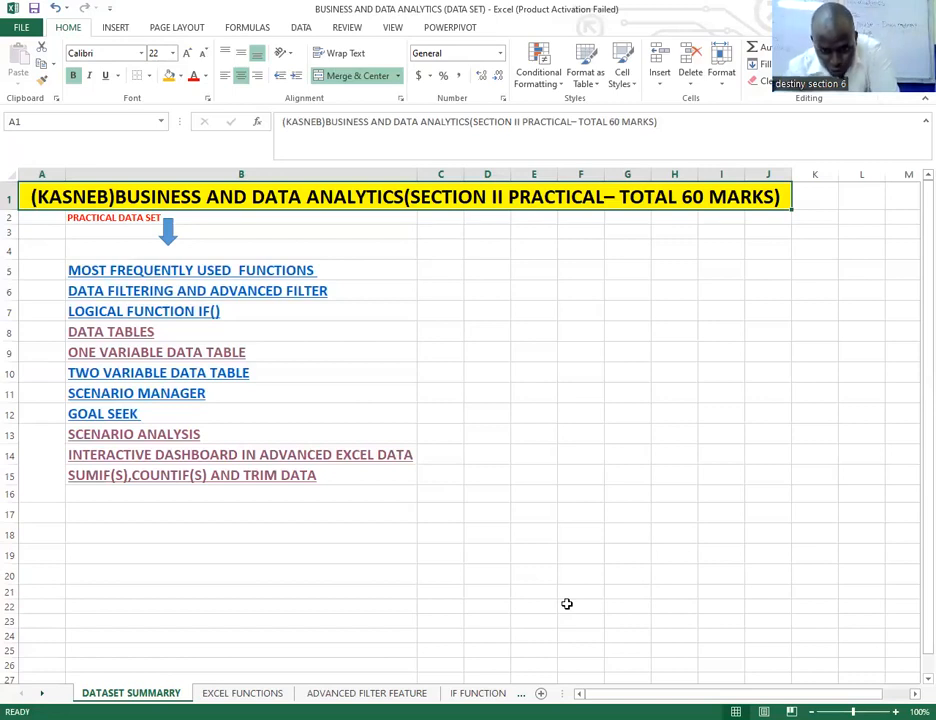
{"action": "key", "text": "alt+Tab"}
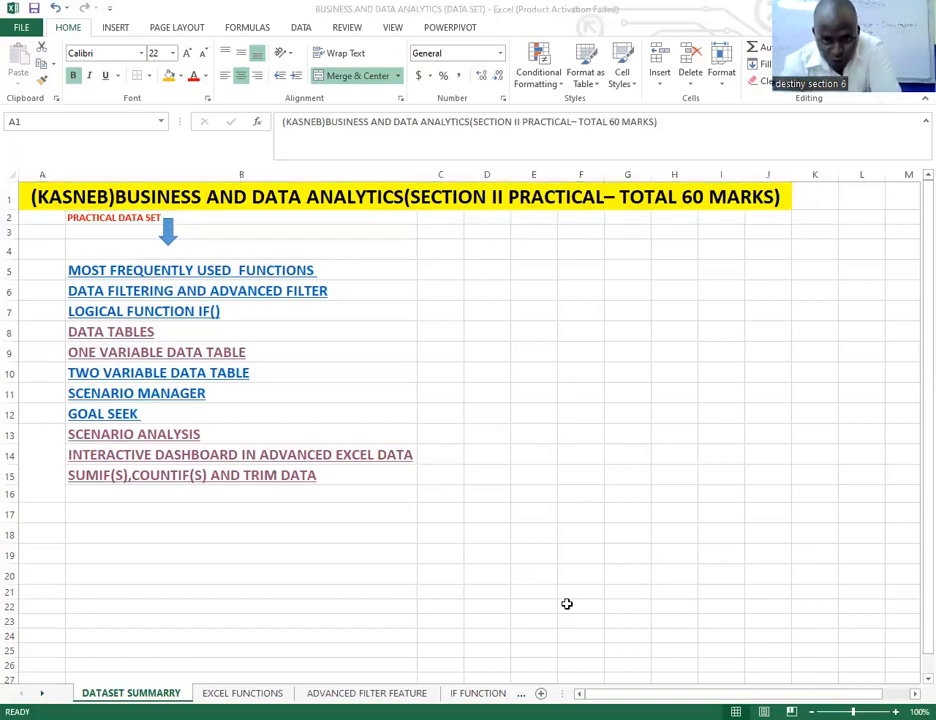